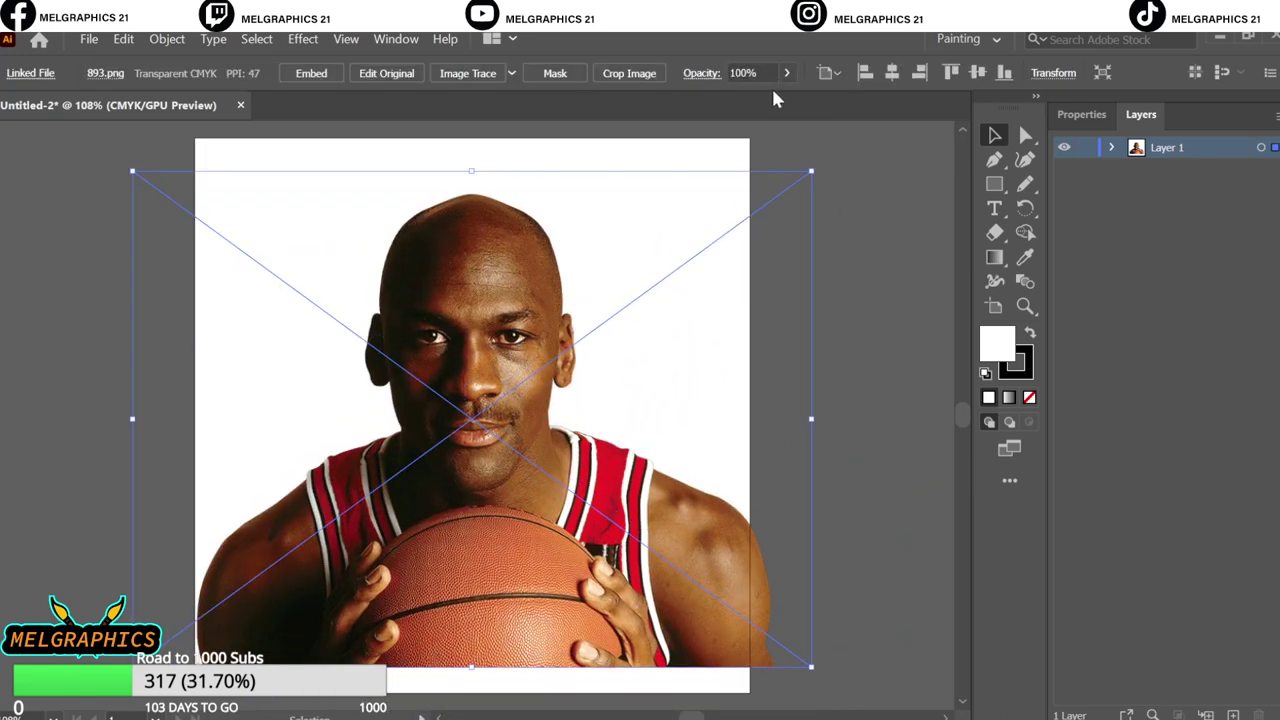
- Lock and fade the reference photo layer, then add Layer 2 above it for tracing
{"action": "left_click", "coordinate": [771, 73]}
{"action": "left_click_drag", "start_coordinate": [782, 102], "coordinate": [752, 102]}
{"action": "left_click", "coordinate": [837, 266]}
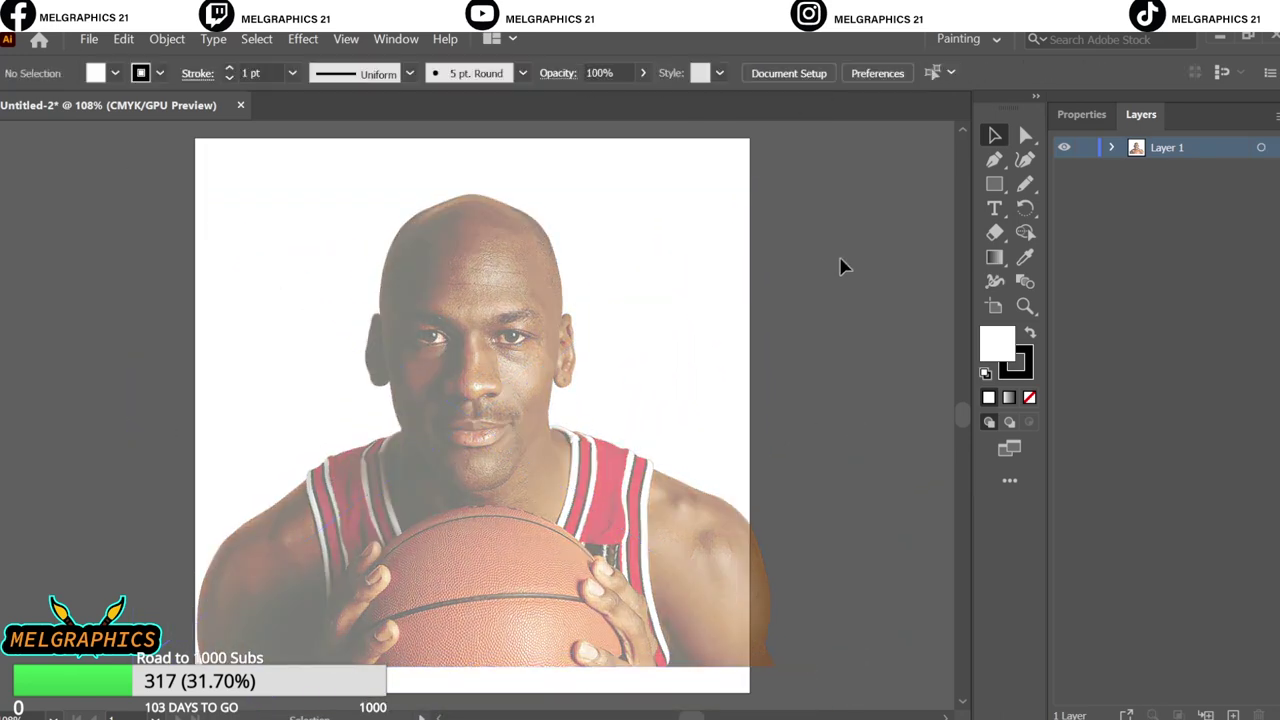
- Load a tapered Artistic brush from Brush Libraries with fill None, and draw a test stroke
{"action": "left_click", "coordinate": [522, 73]}
{"action": "left_click", "coordinate": [329, 231]}
{"action": "left_click", "coordinate": [560, 300]}
{"action": "left_click", "coordinate": [700, 445]}
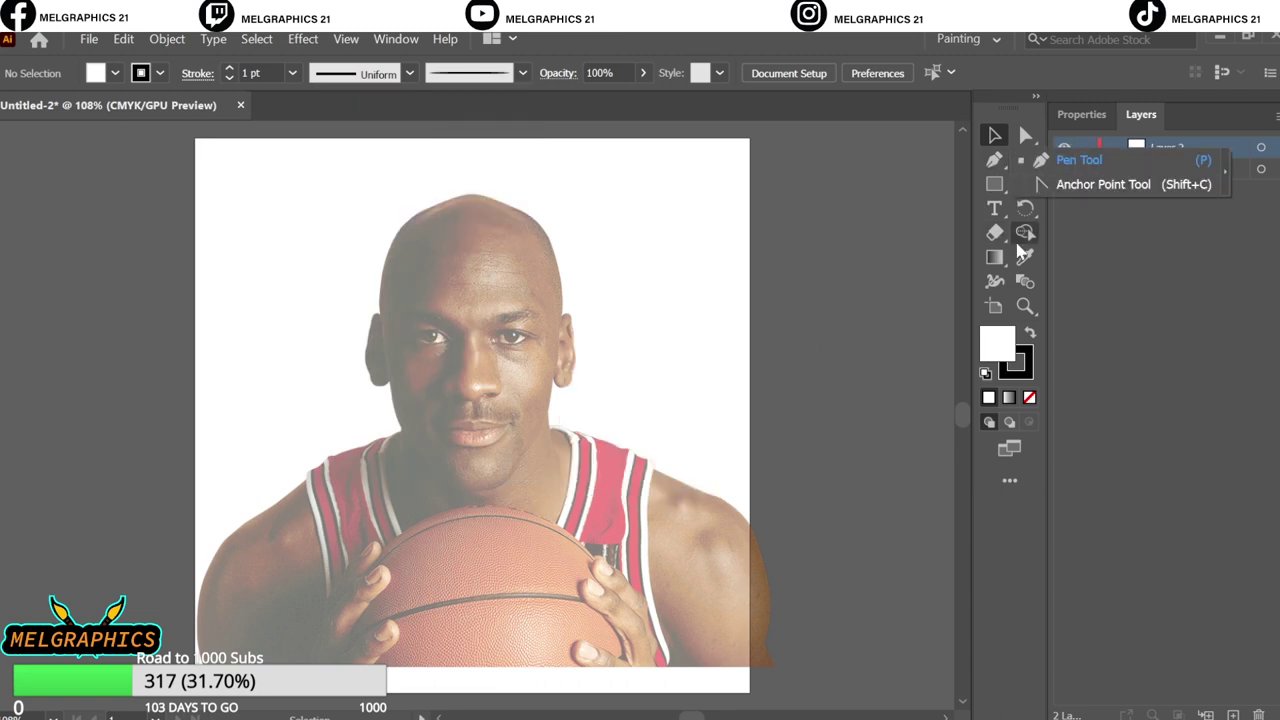
{"action": "left_click", "coordinate": [1024, 183]}
{"action": "left_click_drag", "start_coordinate": [836, 241], "coordinate": [827, 343]}
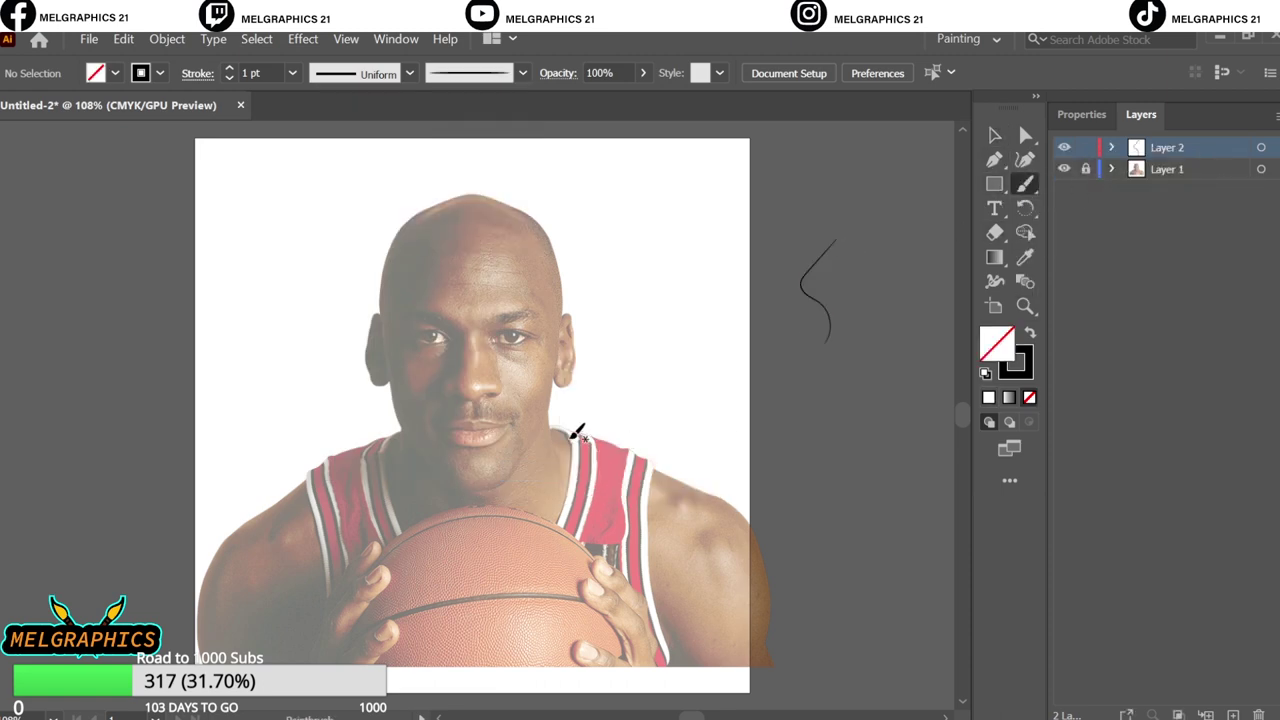
- Zoom in and trace the nostril wing, nose and philtrum with brush strokes
{"action": "scroll", "coordinate": [528, 374], "scroll_direction": "up", "scroll_amount": 3}
{"action": "scroll", "coordinate": [531, 471], "scroll_direction": "up", "scroll_amount": 3}
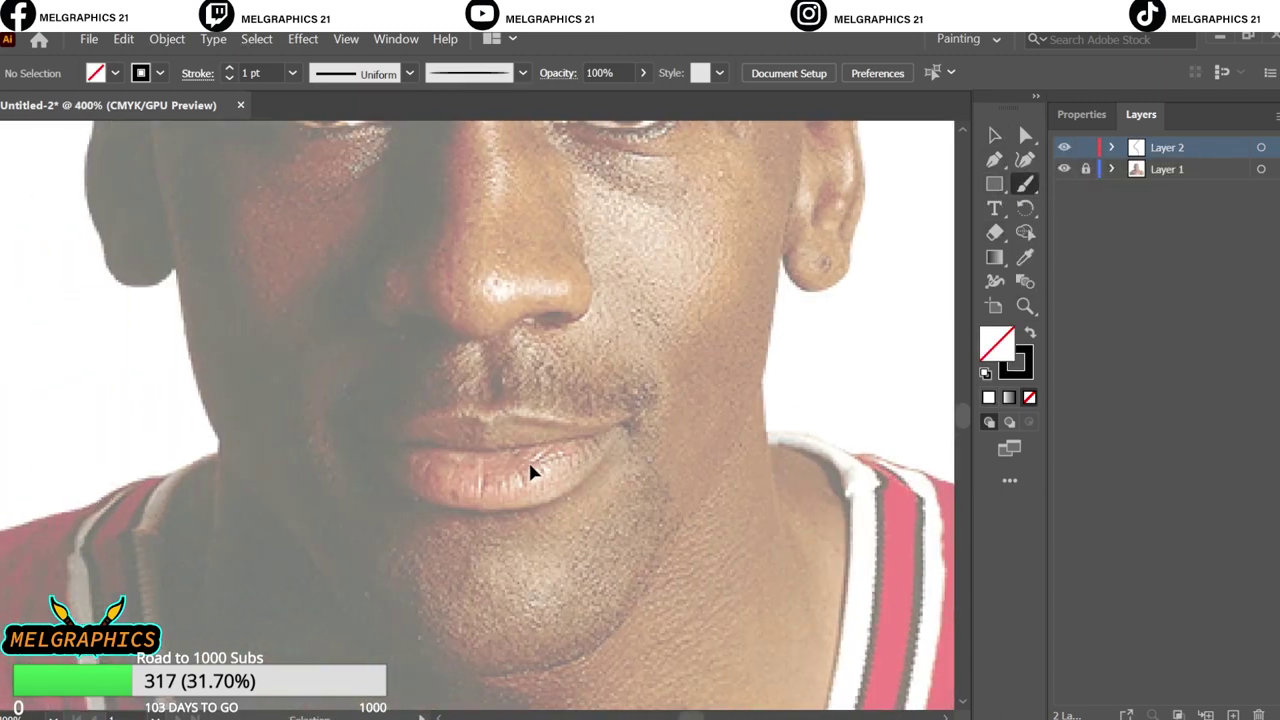
{"action": "scroll", "coordinate": [406, 380], "scroll_direction": "up", "scroll_amount": 2}
{"action": "key", "text": "ctrl+z"}
{"action": "left_click_drag", "start_coordinate": [452, 346], "coordinate": [456, 492]}
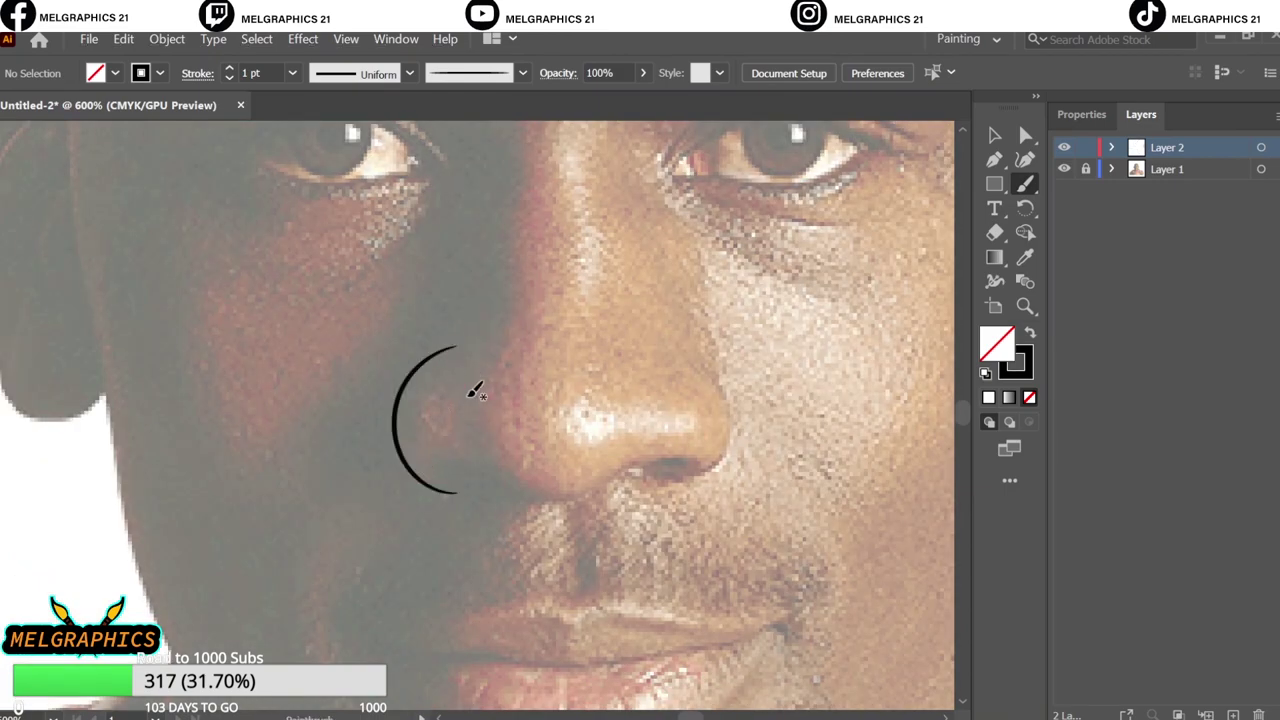
{"action": "scroll", "coordinate": [575, 365], "scroll_direction": "up", "scroll_amount": 1}
{"action": "mouse_move", "coordinate": [600, 543]}
{"action": "left_mouse_down"}
{"action": "mouse_move", "coordinate": [650, 520]}
{"action": "mouse_move", "coordinate": [711, 517]}
{"action": "mouse_move", "coordinate": [776, 345]}
{"action": "left_mouse_up"}
{"action": "scroll", "coordinate": [550, 520], "scroll_direction": "down", "scroll_amount": 3}
{"action": "scroll", "coordinate": [463, 486], "scroll_direction": "down", "scroll_amount": 2}
{"action": "left_click_drag", "start_coordinate": [590, 290], "coordinate": [578, 383]}
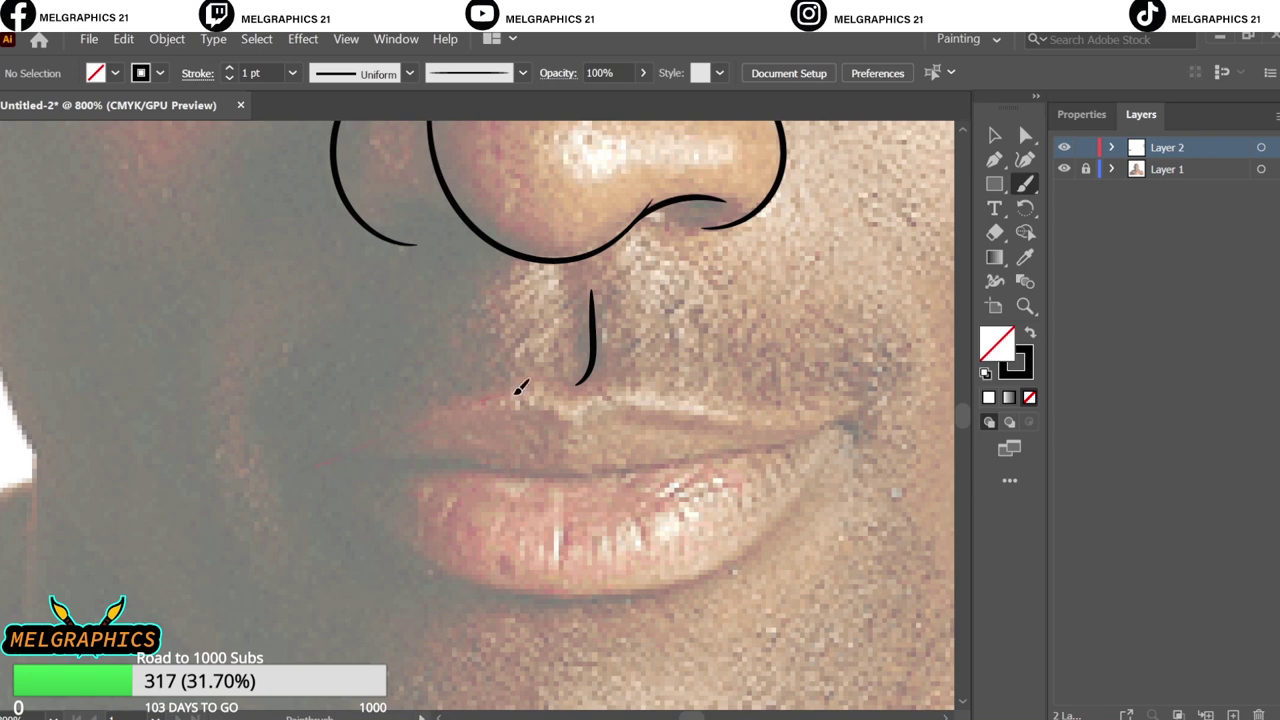
- Outline the upper and lower lips, the line where they meet, and an upper-lip crease
{"action": "left_click_drag", "start_coordinate": [718, 405], "coordinate": [842, 420]}
{"action": "key", "text": "ctrl+z"}
{"action": "left_click_drag", "start_coordinate": [318, 460], "coordinate": [428, 556]}
{"action": "left_click_drag", "start_coordinate": [770, 532], "coordinate": [866, 420]}
{"action": "scroll", "coordinate": [740, 433], "scroll_direction": "up", "scroll_amount": 1}
{"action": "left_click_drag", "start_coordinate": [108, 460], "coordinate": [490, 380]}
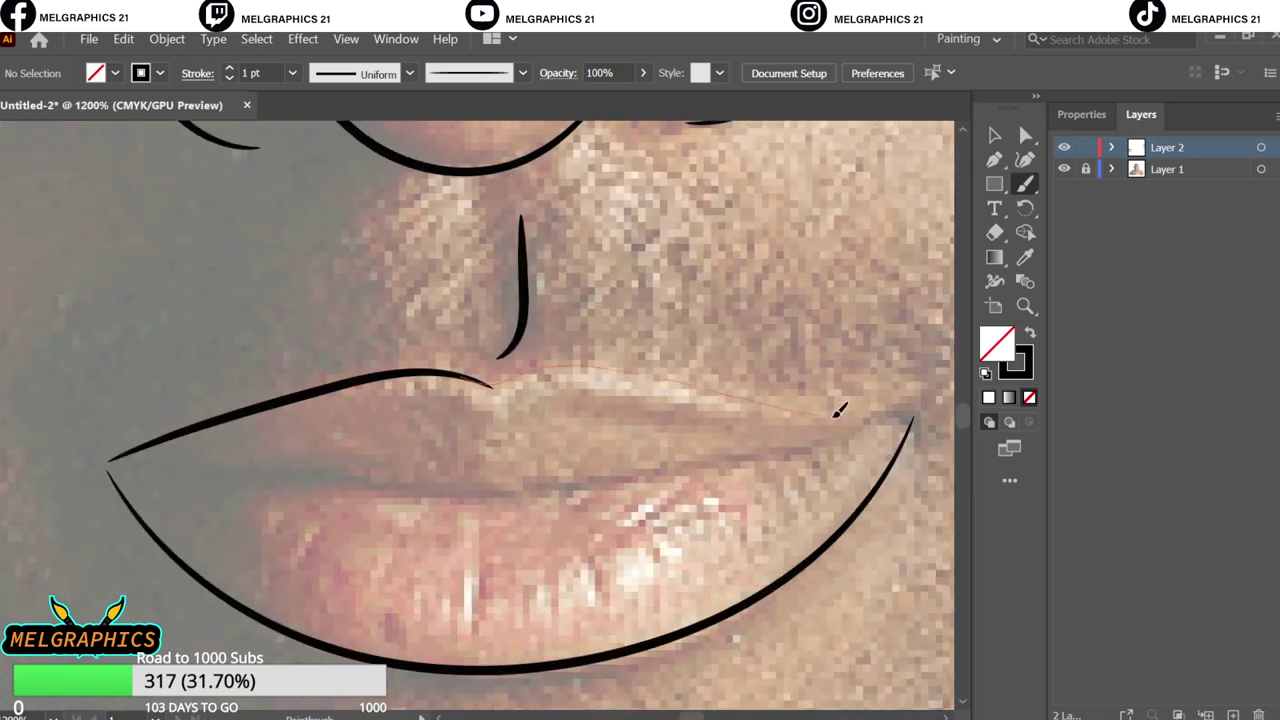
{"action": "left_click_drag", "start_coordinate": [838, 410], "coordinate": [908, 415]}
{"action": "left_click_drag", "start_coordinate": [740, 463], "coordinate": [906, 419]}
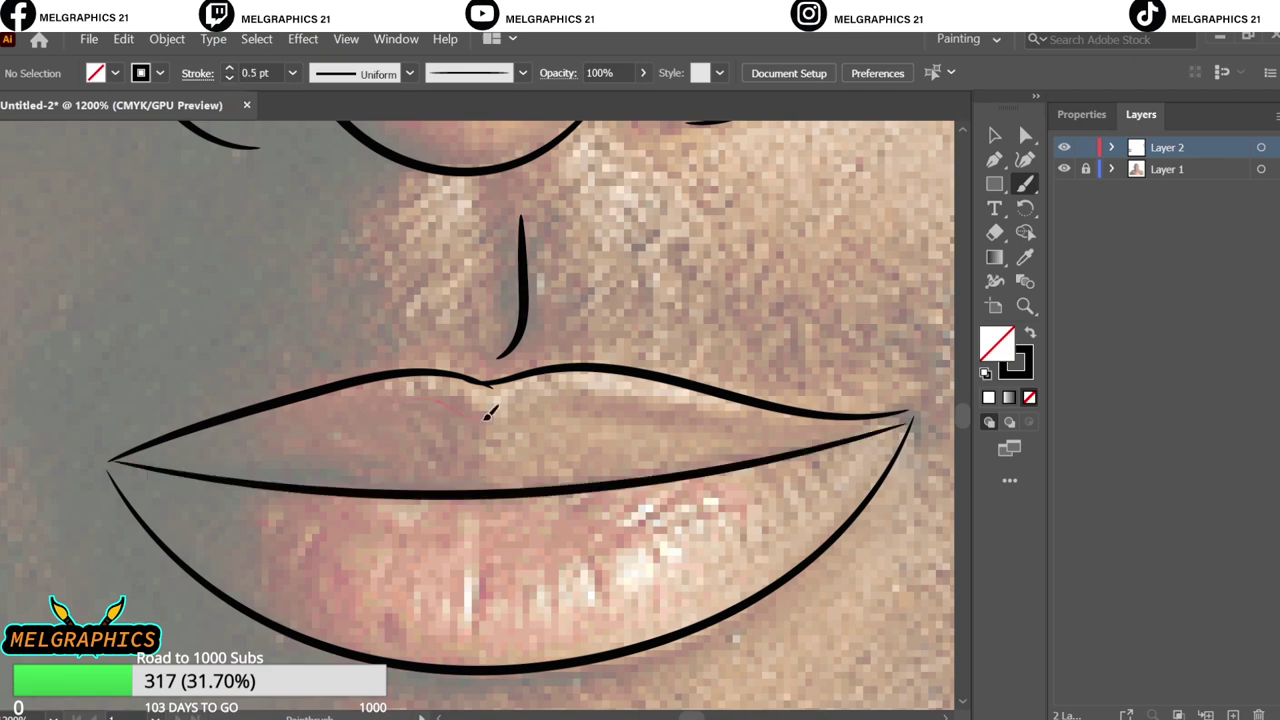
{"action": "left_click_drag", "start_coordinate": [410, 392], "coordinate": [668, 406]}
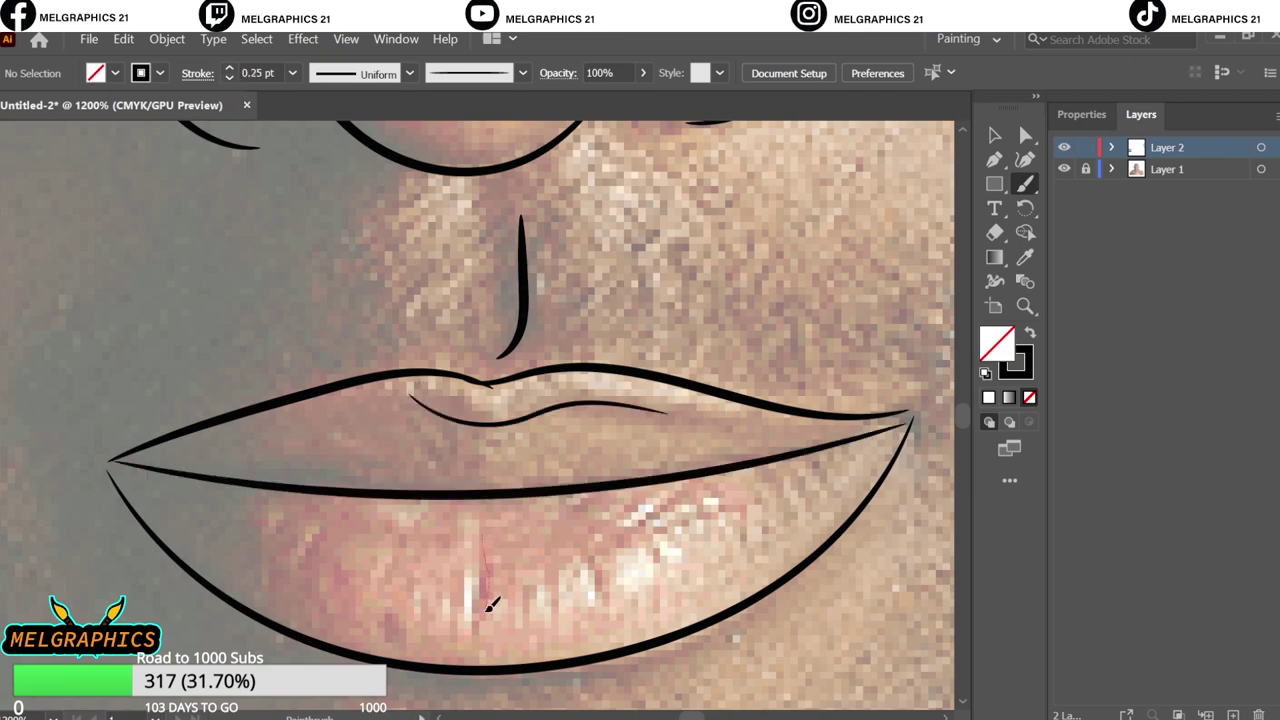
- Add short mustache hair strokes above the lip and raise the stroke weight to 0.5 pt
{"action": "scroll", "coordinate": [484, 590], "scroll_direction": "down", "scroll_amount": 2}
{"action": "scroll", "coordinate": [646, 400], "scroll_direction": "up", "scroll_amount": 2}
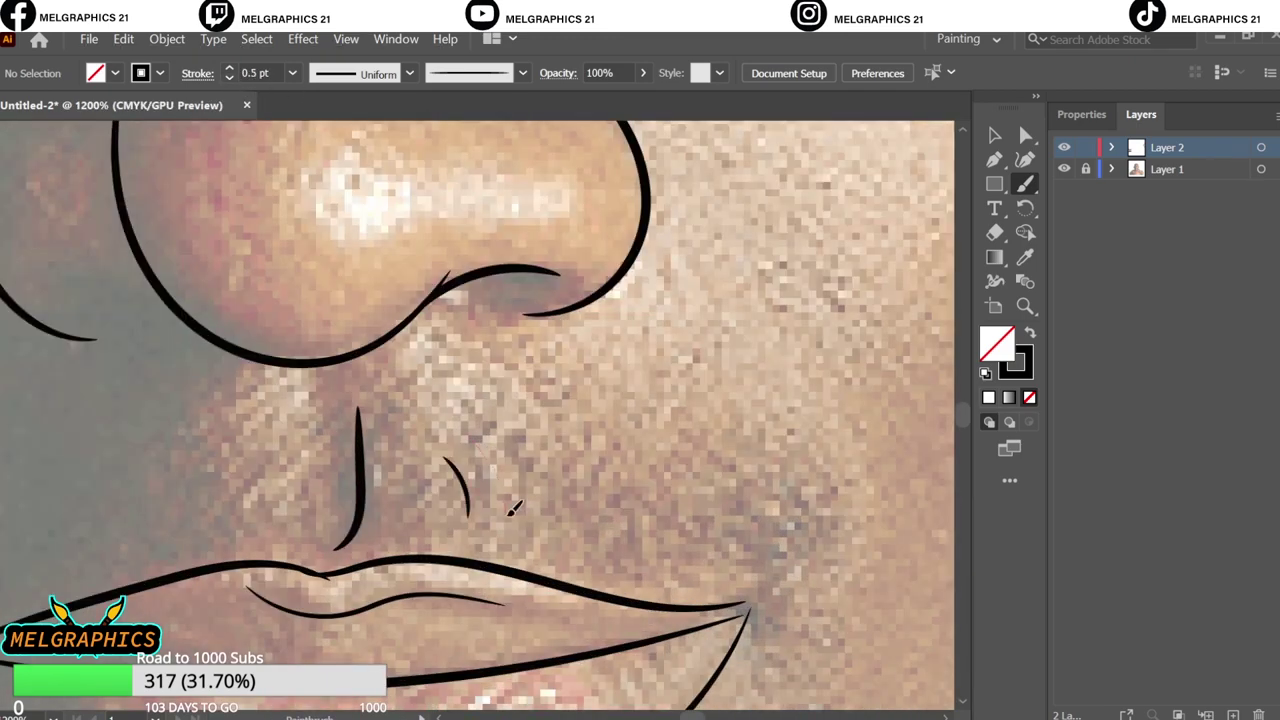
{"action": "left_click_drag", "start_coordinate": [470, 440], "coordinate": [502, 508]}
{"action": "left_click_drag", "start_coordinate": [510, 458], "coordinate": [540, 530]}
{"action": "left_click_drag", "start_coordinate": [558, 478], "coordinate": [582, 536]}
{"action": "left_click_drag", "start_coordinate": [588, 486], "coordinate": [605, 533]}
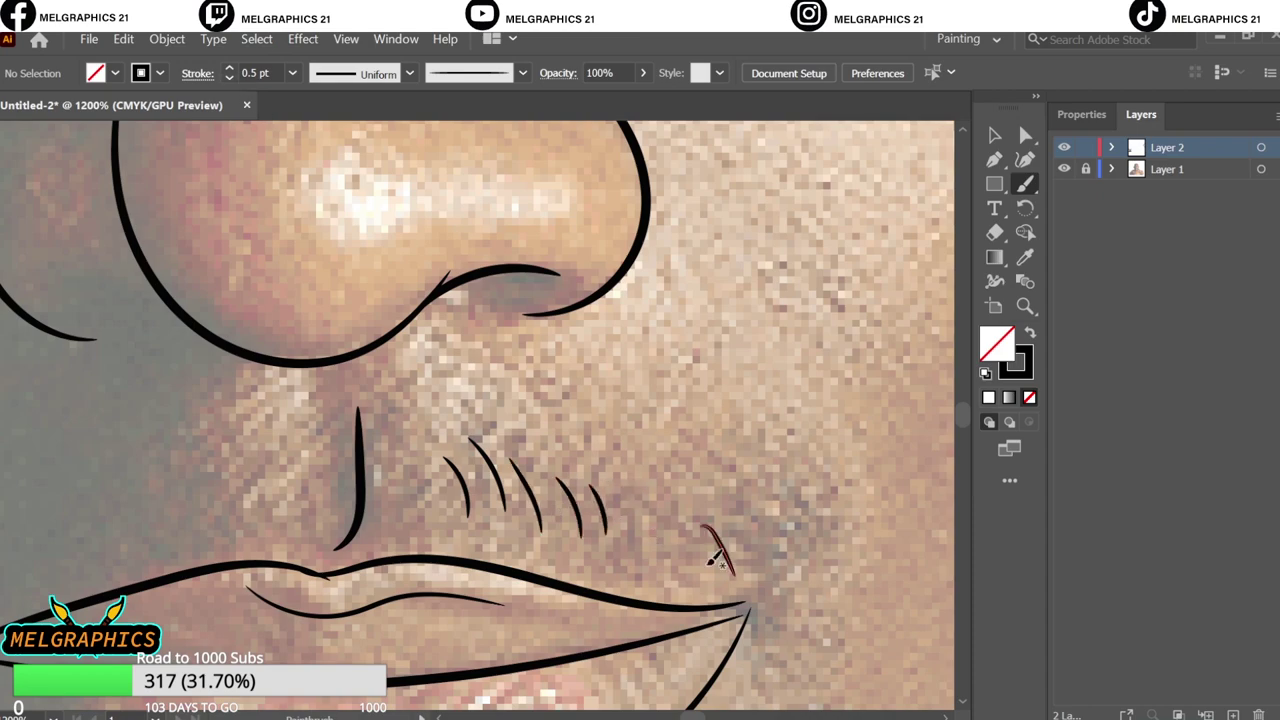
{"action": "scroll", "coordinate": [651, 529], "scroll_direction": "down", "scroll_amount": 2}
{"action": "left_click_drag", "start_coordinate": [440, 448], "coordinate": [470, 520]}
{"action": "mouse_move", "coordinate": [495, 445]}
{"action": "left_mouse_down"}
{"action": "mouse_move", "coordinate": [530, 510]}
{"action": "mouse_move", "coordinate": [700, 557]}
{"action": "left_mouse_up"}
{"action": "scroll", "coordinate": [600, 500], "scroll_direction": "down", "scroll_amount": 2}
{"action": "scroll", "coordinate": [650, 450], "scroll_direction": "up", "scroll_amount": 2}
{"action": "key", "text": "bracketright"}
- At 1 pt, trace the first eye's eyelid crease, upper and lower lids, inner corner and iris
{"action": "scroll", "coordinate": [480, 400], "scroll_direction": "up", "scroll_amount": 2}
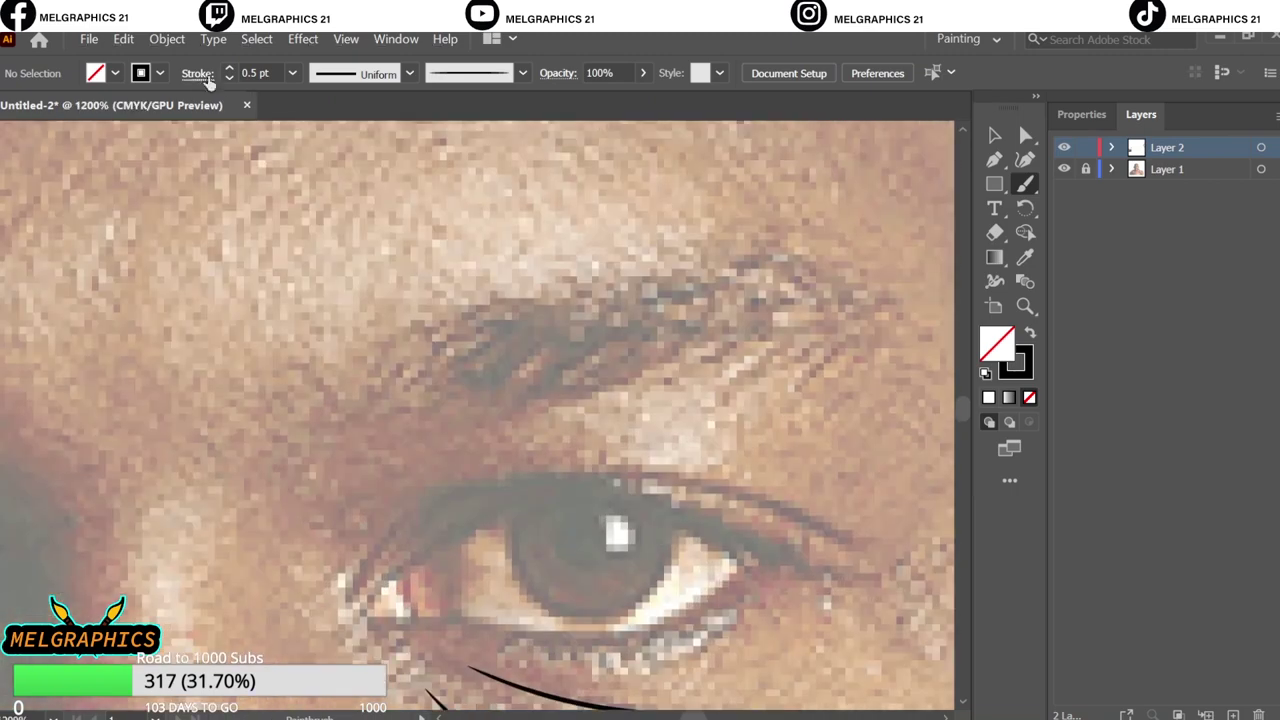
{"action": "mouse_move", "coordinate": [863, 542]}
{"action": "left_mouse_down"}
{"action": "mouse_move", "coordinate": [366, 566]}
{"action": "mouse_move", "coordinate": [480, 500]}
{"action": "left_mouse_up"}
{"action": "key", "text": "bracketright"}
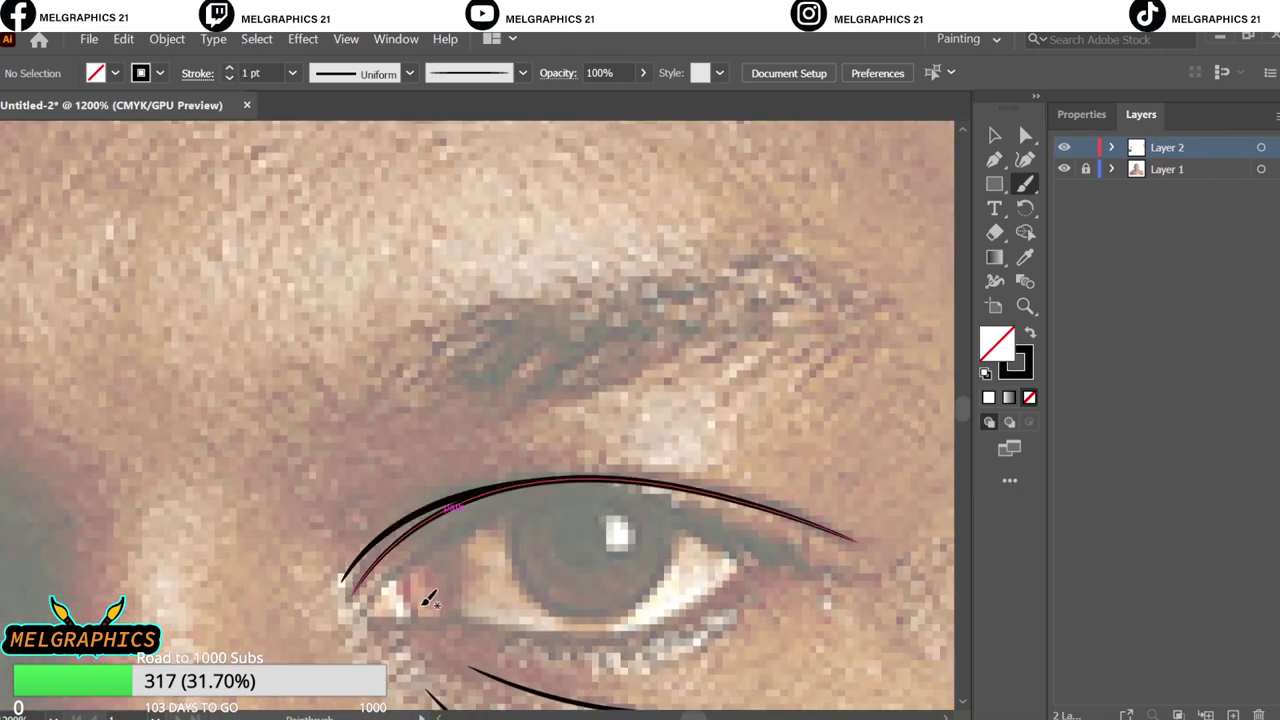
{"action": "scroll", "coordinate": [429, 600], "scroll_direction": "up", "scroll_amount": 1}
{"action": "mouse_move", "coordinate": [383, 360]}
{"action": "left_mouse_down"}
{"action": "mouse_move", "coordinate": [238, 490]}
{"action": "mouse_move", "coordinate": [908, 422]}
{"action": "left_mouse_up"}
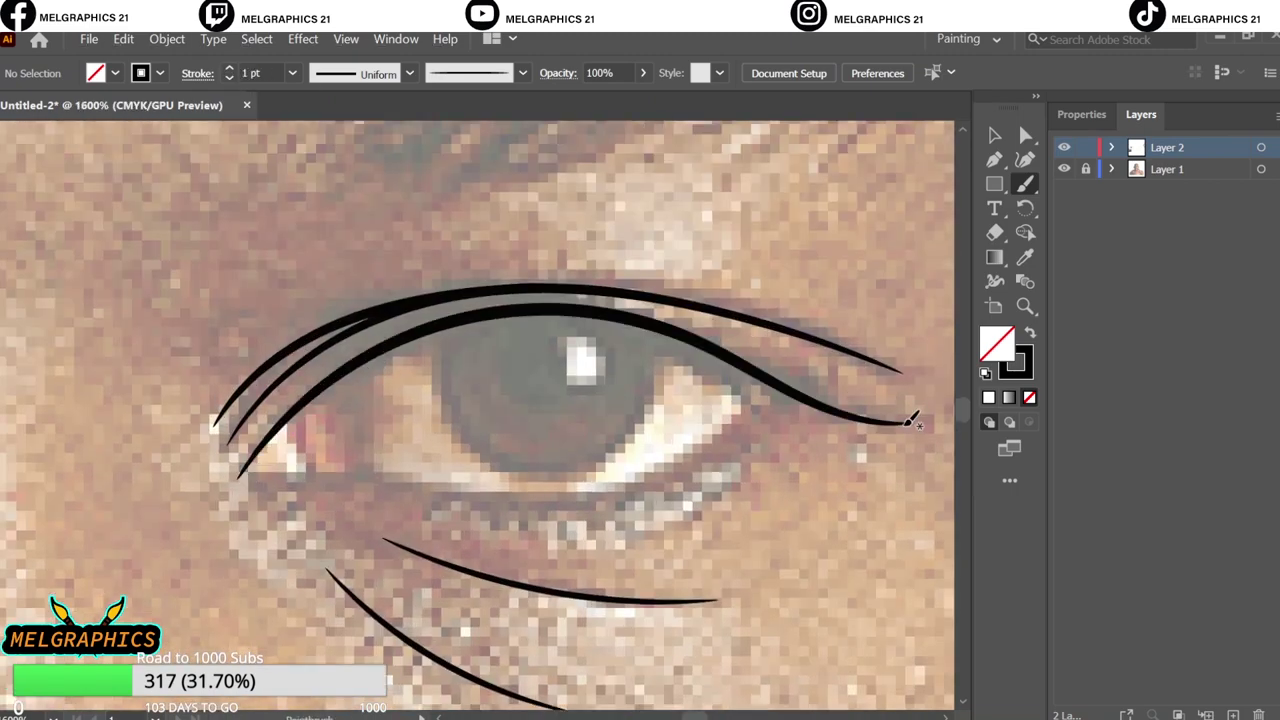
{"action": "left_click_drag", "start_coordinate": [582, 500], "coordinate": [806, 401]}
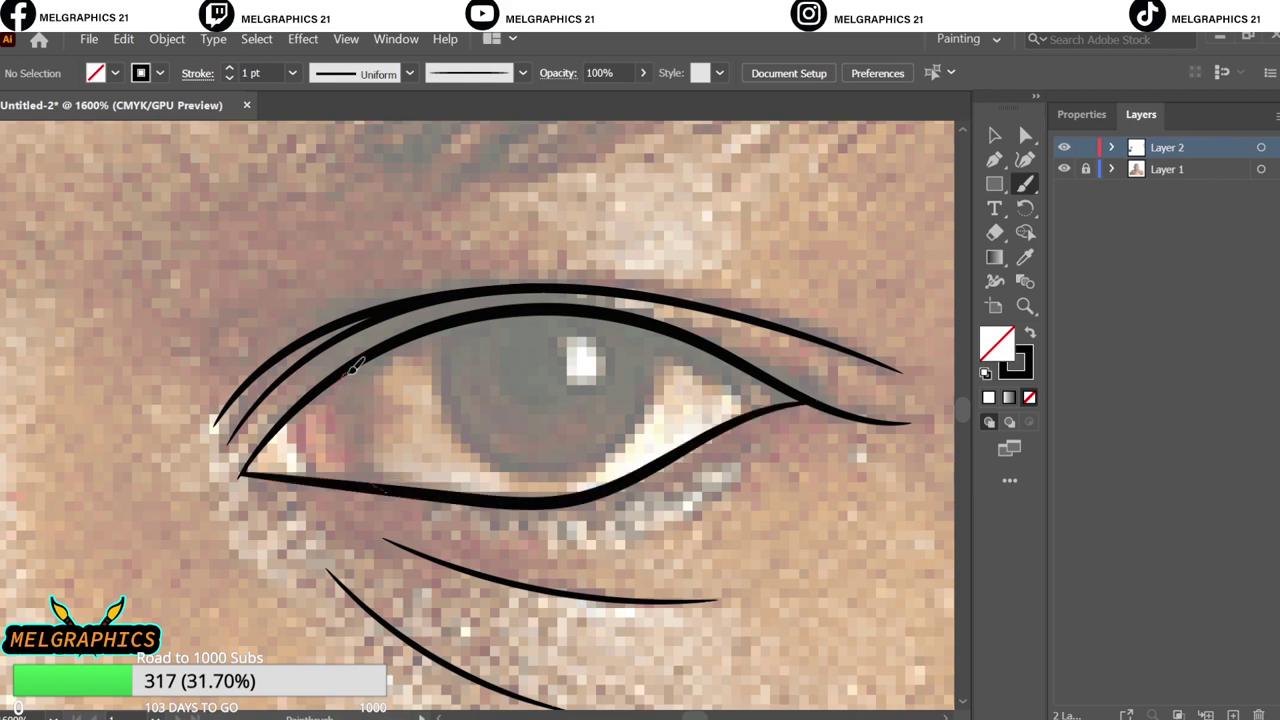
{"action": "left_click_drag", "start_coordinate": [350, 369], "coordinate": [378, 486]}
{"action": "left_click_drag", "start_coordinate": [658, 390], "coordinate": [623, 349]}
{"action": "key", "text": "ctrl+z"}
{"action": "scroll", "coordinate": [585, 360], "scroll_direction": "up", "scroll_amount": 2}
{"action": "left_click_drag", "start_coordinate": [290, 302], "coordinate": [292, 418]}
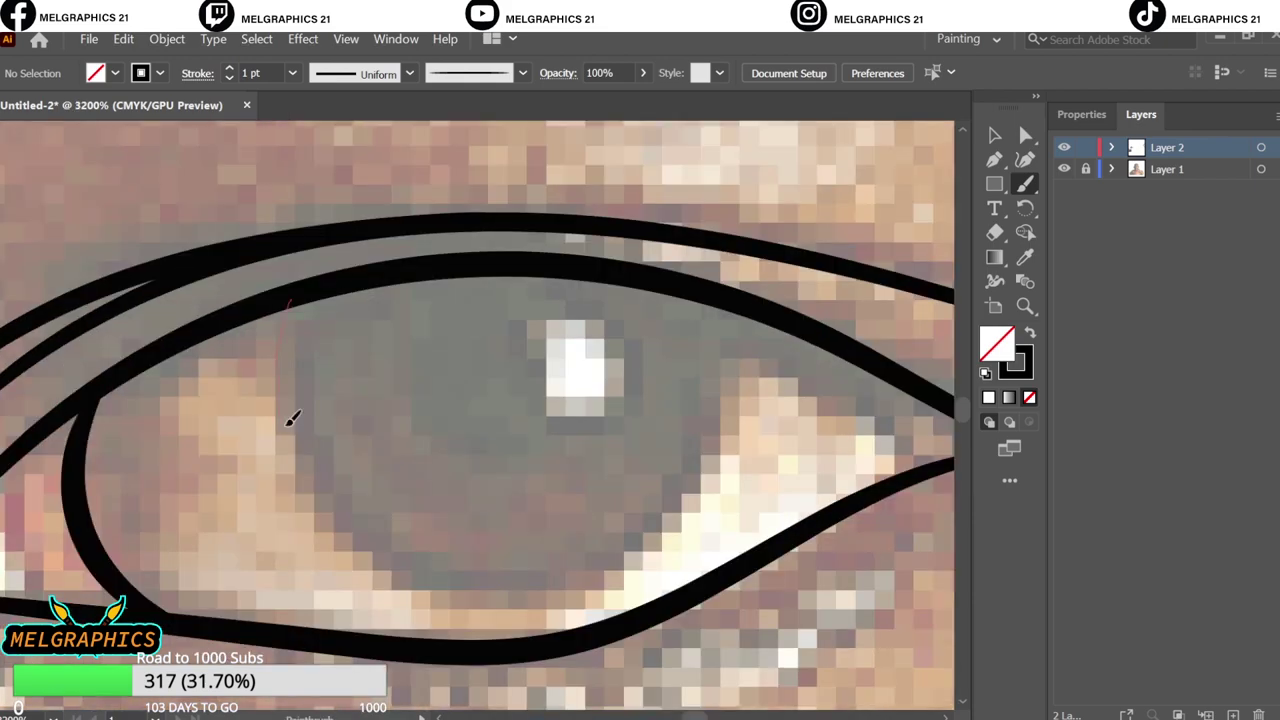
- Trace the other eye's upper and lower lids, thicken the upper lid, and add the iris curve
{"action": "scroll", "coordinate": [580, 500], "scroll_direction": "down", "scroll_amount": 2}
{"action": "scroll", "coordinate": [560, 451], "scroll_direction": "down", "scroll_amount": 4}
{"action": "scroll", "coordinate": [300, 440], "scroll_direction": "up", "scroll_amount": 4}
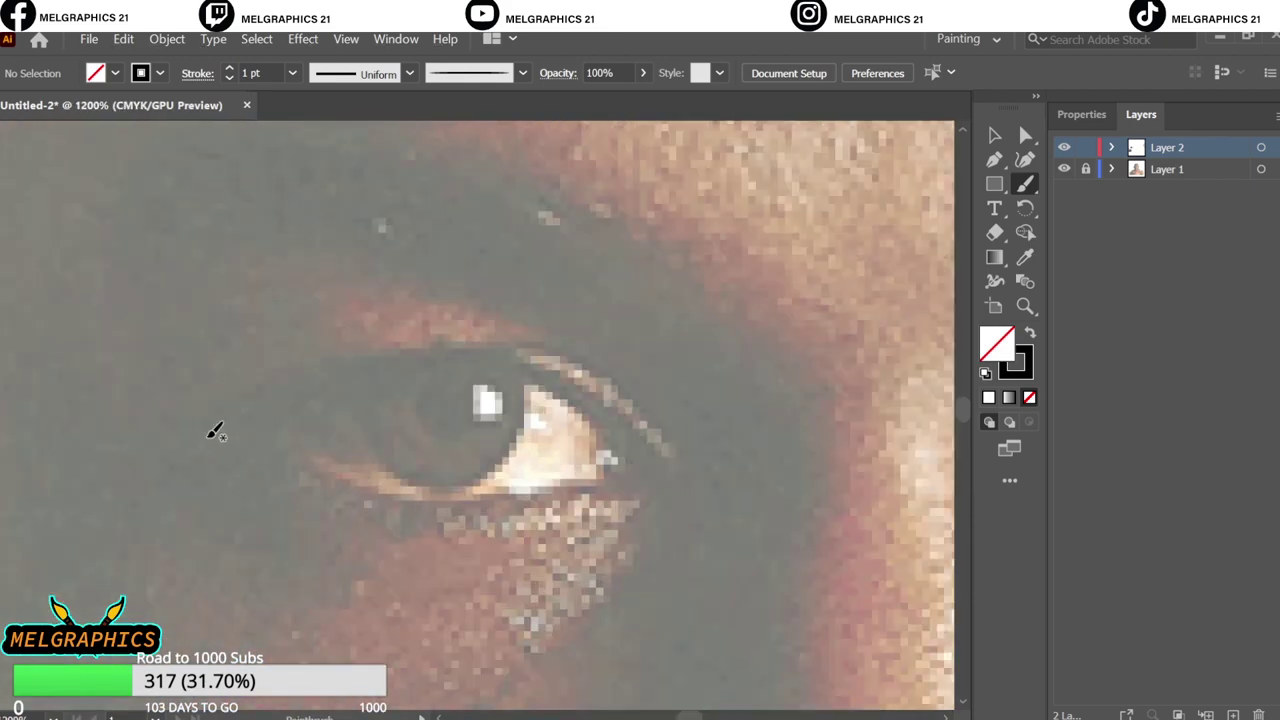
{"action": "left_click_drag", "start_coordinate": [658, 498], "coordinate": [186, 439]}
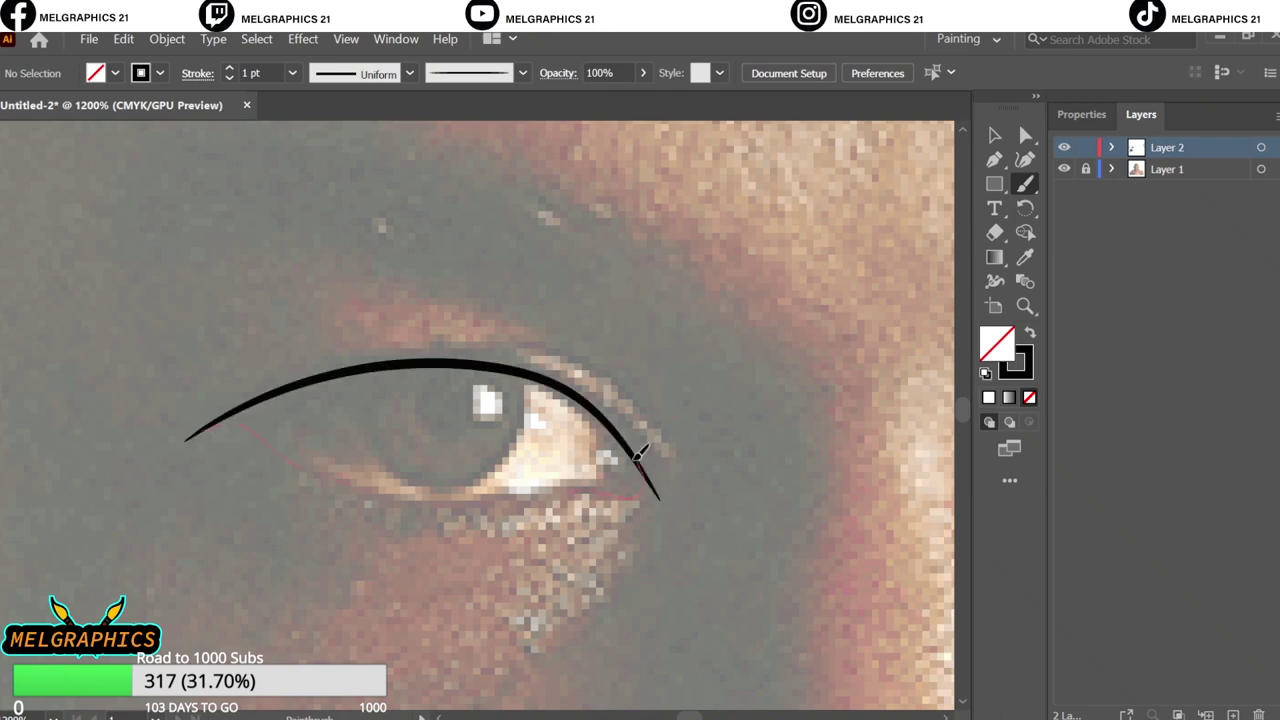
{"action": "left_click_drag", "start_coordinate": [638, 455], "coordinate": [612, 440]}
{"action": "left_click_drag", "start_coordinate": [216, 408], "coordinate": [686, 460]}
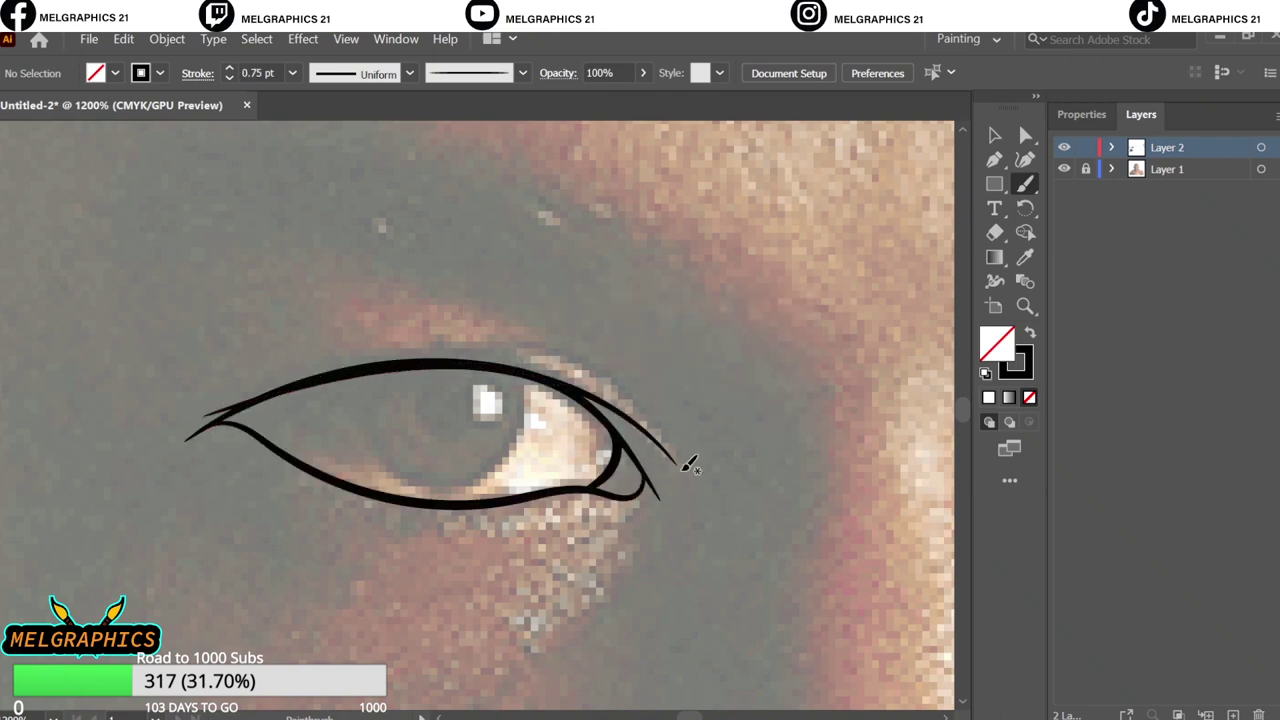
{"action": "key", "text": "ctrl+plus"}
{"action": "key", "text": "ctrl+plus"}
{"action": "key", "text": "ctrl+plus"}
{"action": "left_click_drag", "start_coordinate": [779, 257], "coordinate": [777, 250]}
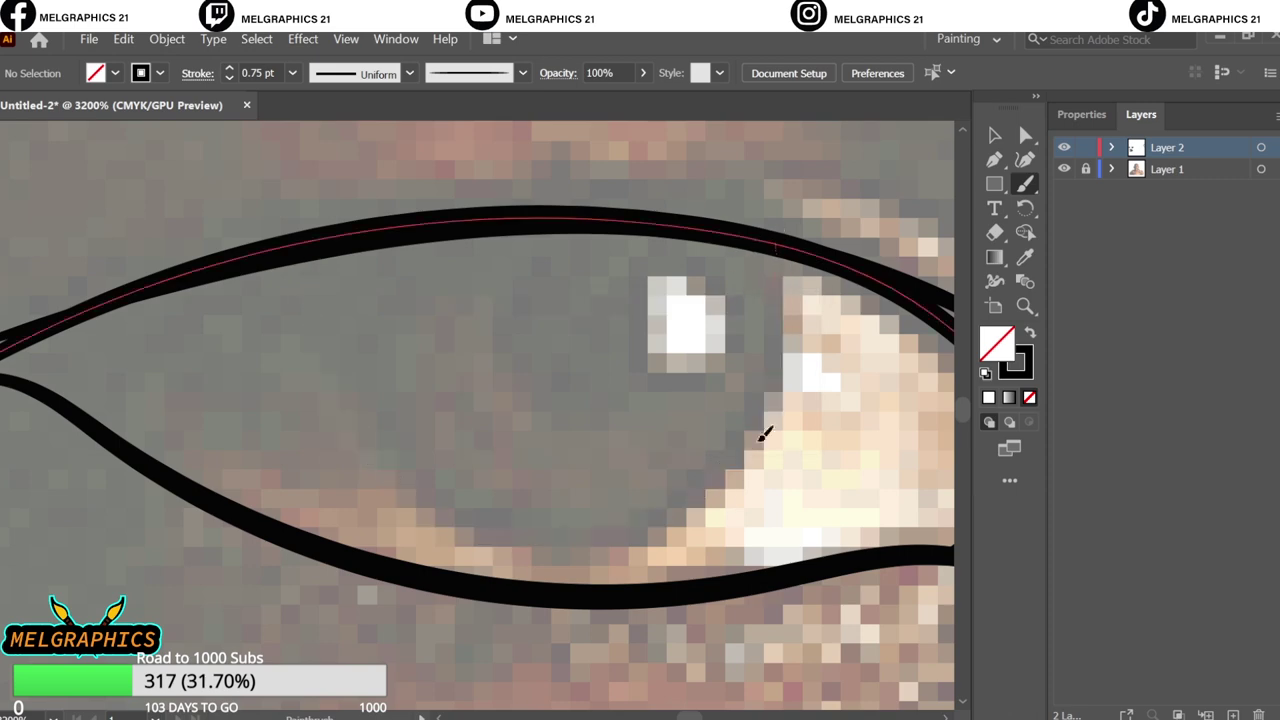
{"action": "scroll", "coordinate": [748, 420], "scroll_direction": "down", "scroll_amount": 3}
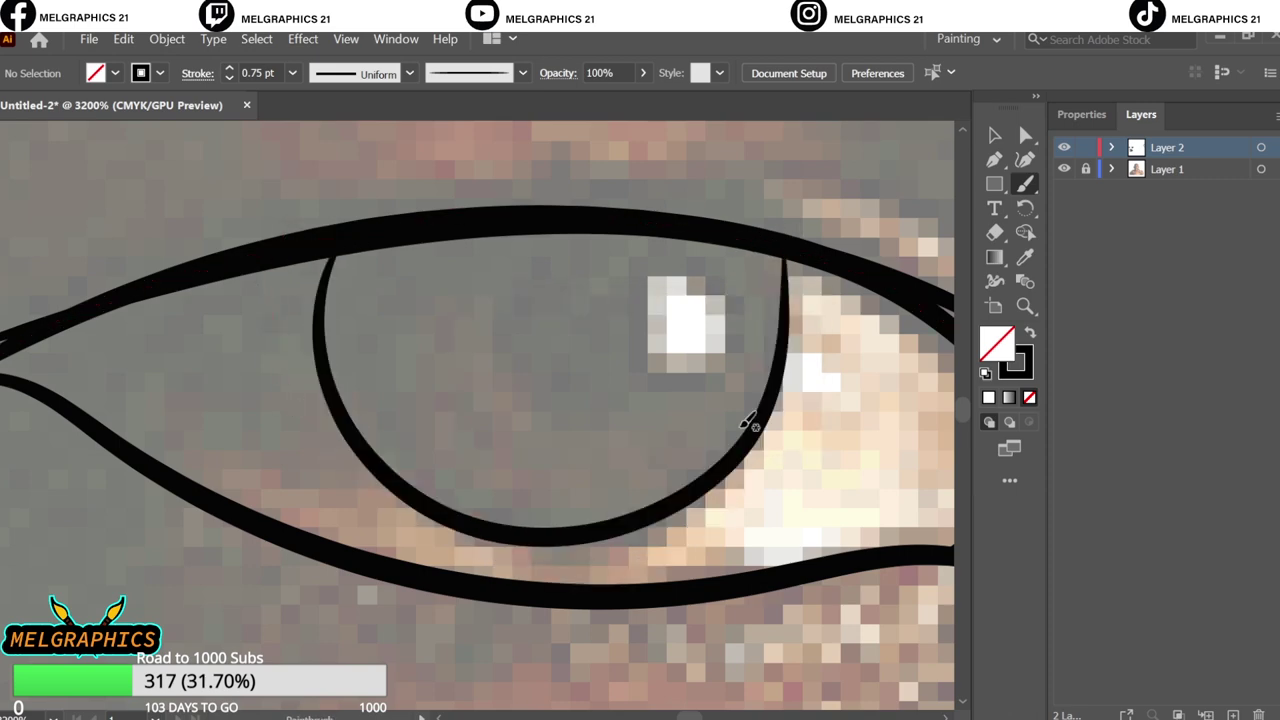
{"action": "scroll", "coordinate": [651, 423], "scroll_direction": "down", "scroll_amount": 3}
{"action": "scroll", "coordinate": [689, 450], "scroll_direction": "up", "scroll_amount": 2}
- Stroke the jaw edge up toward the ear
{"action": "scroll", "coordinate": [774, 357], "scroll_direction": "down", "scroll_amount": 3}
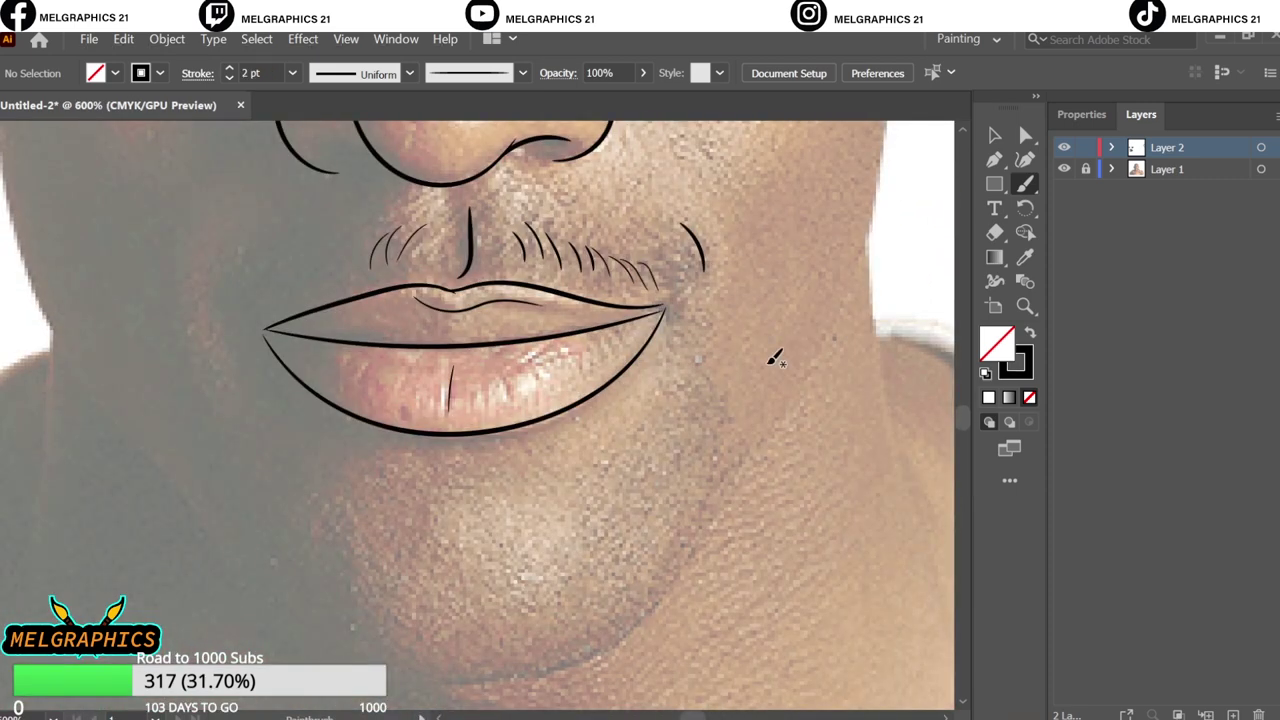
{"action": "scroll", "coordinate": [834, 328], "scroll_direction": "down", "scroll_amount": 2}
{"action": "left_click_drag", "start_coordinate": [660, 665], "coordinate": [430, 626]}
{"action": "scroll", "coordinate": [814, 386], "scroll_direction": "right", "scroll_amount": 3}
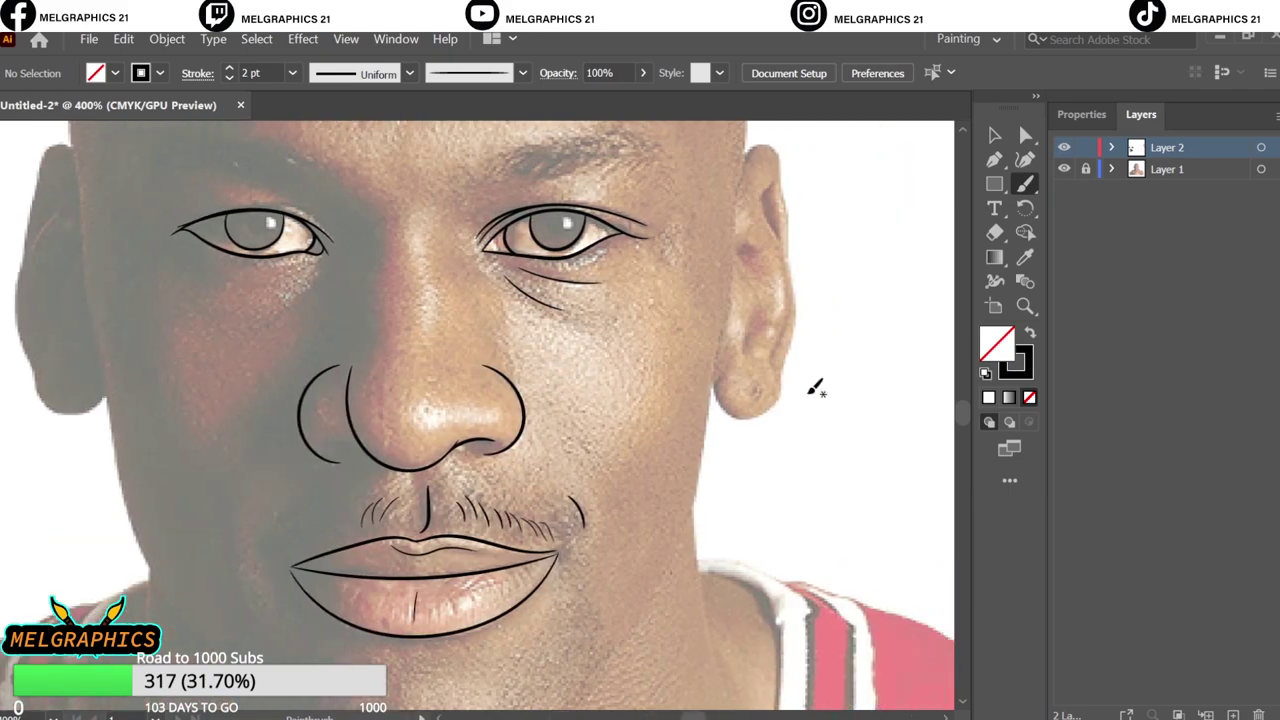
{"action": "scroll", "coordinate": [714, 302], "scroll_direction": "down", "scroll_amount": 2}
{"action": "left_click_drag", "start_coordinate": [557, 692], "coordinate": [560, 688]}
- Trace the first ear's outer edge with redrawn upper and lower inner-ear folds
{"action": "scroll", "coordinate": [568, 620], "scroll_direction": "up", "scroll_amount": 1}
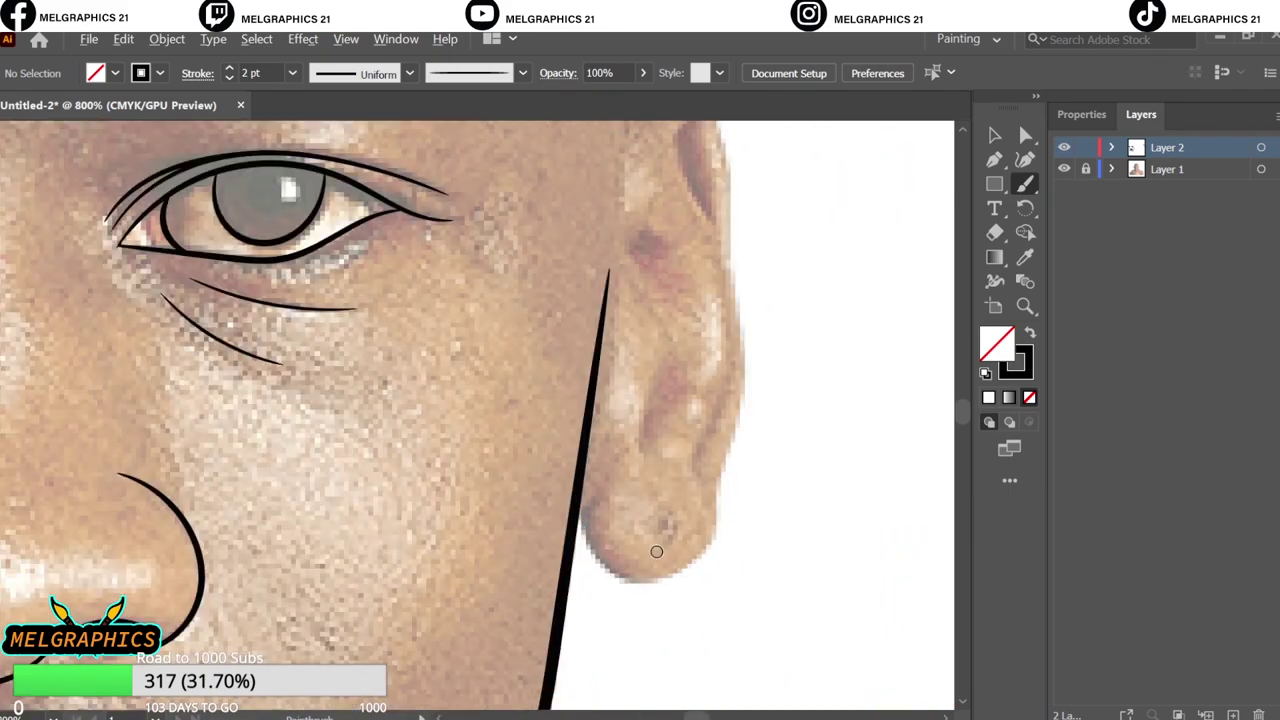
{"action": "scroll", "coordinate": [575, 557], "scroll_direction": "up", "scroll_amount": 1}
{"action": "scroll", "coordinate": [730, 590], "scroll_direction": "up", "scroll_amount": 2}
{"action": "scroll", "coordinate": [720, 450], "scroll_direction": "up", "scroll_amount": 3}
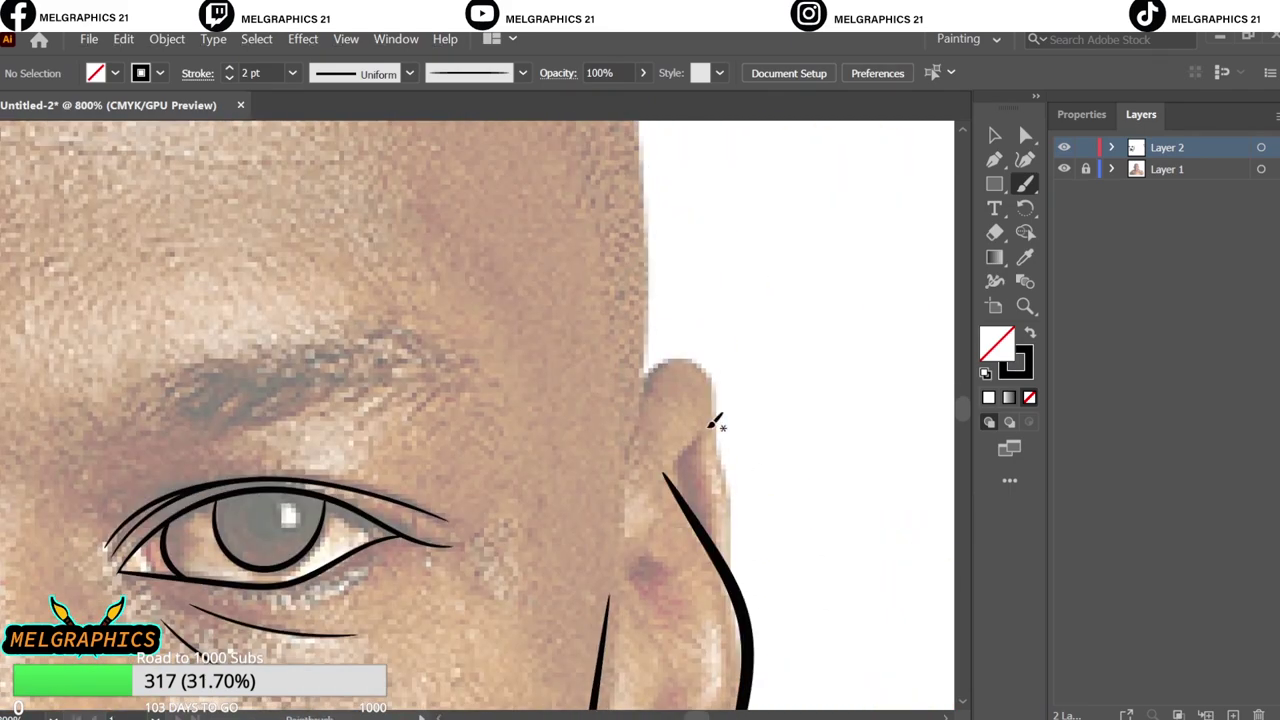
{"action": "left_click_drag", "start_coordinate": [663, 343], "coordinate": [663, 345]}
{"action": "scroll", "coordinate": [630, 400], "scroll_direction": "down", "scroll_amount": 3}
{"action": "scroll", "coordinate": [560, 280], "scroll_direction": "down", "scroll_amount": 1}
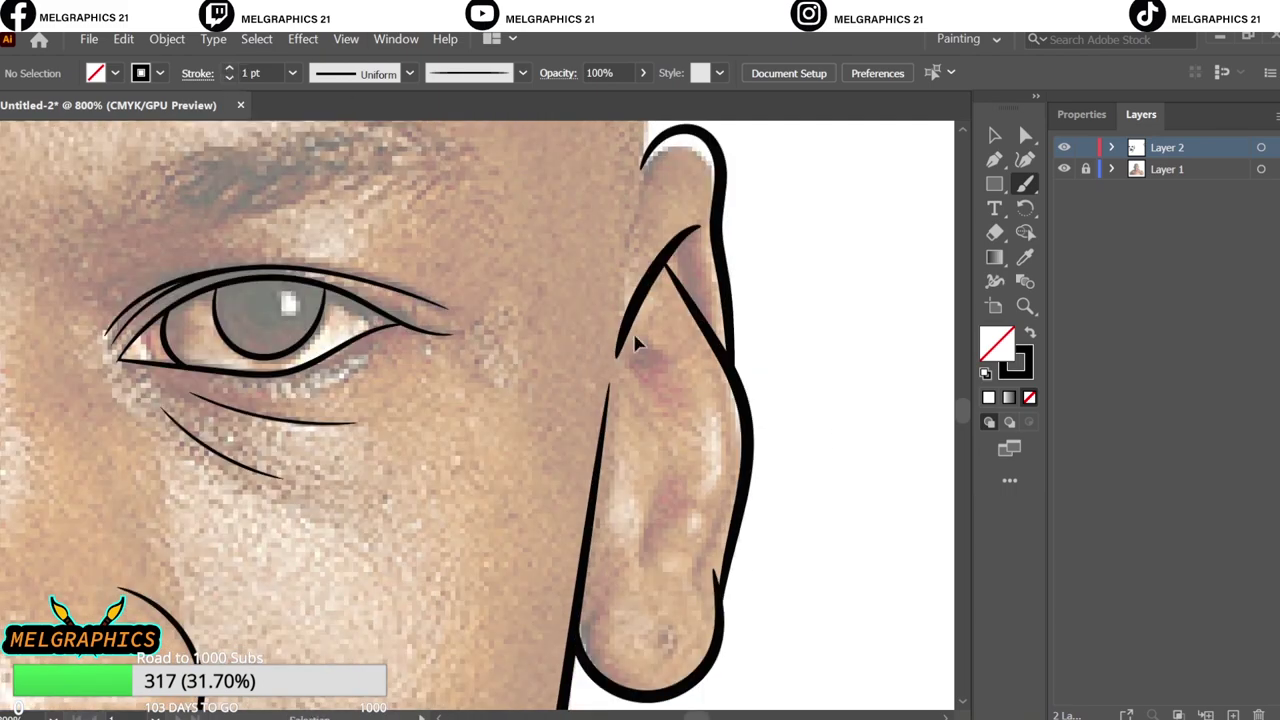
{"action": "key", "text": "ctrl+z"}
{"action": "mouse_move", "coordinate": [698, 230]}
{"action": "left_mouse_down"}
{"action": "mouse_move", "coordinate": [636, 383]}
{"action": "mouse_move", "coordinate": [647, 523]}
{"action": "left_mouse_up"}
{"action": "left_click_drag", "start_coordinate": [742, 430], "coordinate": [683, 582]}
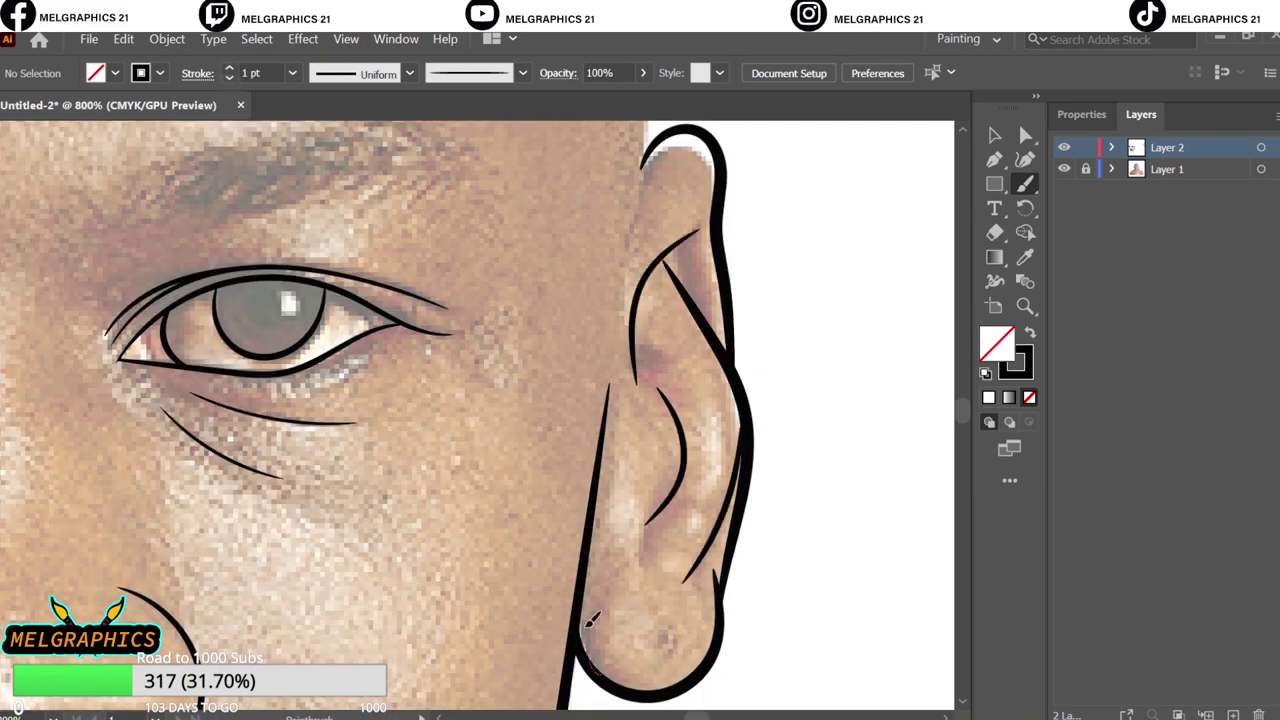
- Add inner-ear fold strokes on the other ear
{"action": "scroll", "coordinate": [623, 557], "scroll_direction": "down", "scroll_amount": 5}
{"action": "scroll", "coordinate": [486, 414], "scroll_direction": "up", "scroll_amount": 4}
{"action": "left_click_drag", "start_coordinate": [486, 414], "coordinate": [475, 495]}
{"action": "mouse_move", "coordinate": [435, 282]}
{"action": "left_mouse_down"}
{"action": "mouse_move", "coordinate": [470, 395]}
{"action": "mouse_move", "coordinate": [408, 410]}
{"action": "left_mouse_up"}
- Draw and thicken the chin jawline, then fit the artboard and hide the photo to check
{"action": "scroll", "coordinate": [485, 213], "scroll_direction": "down", "scroll_amount": 10}
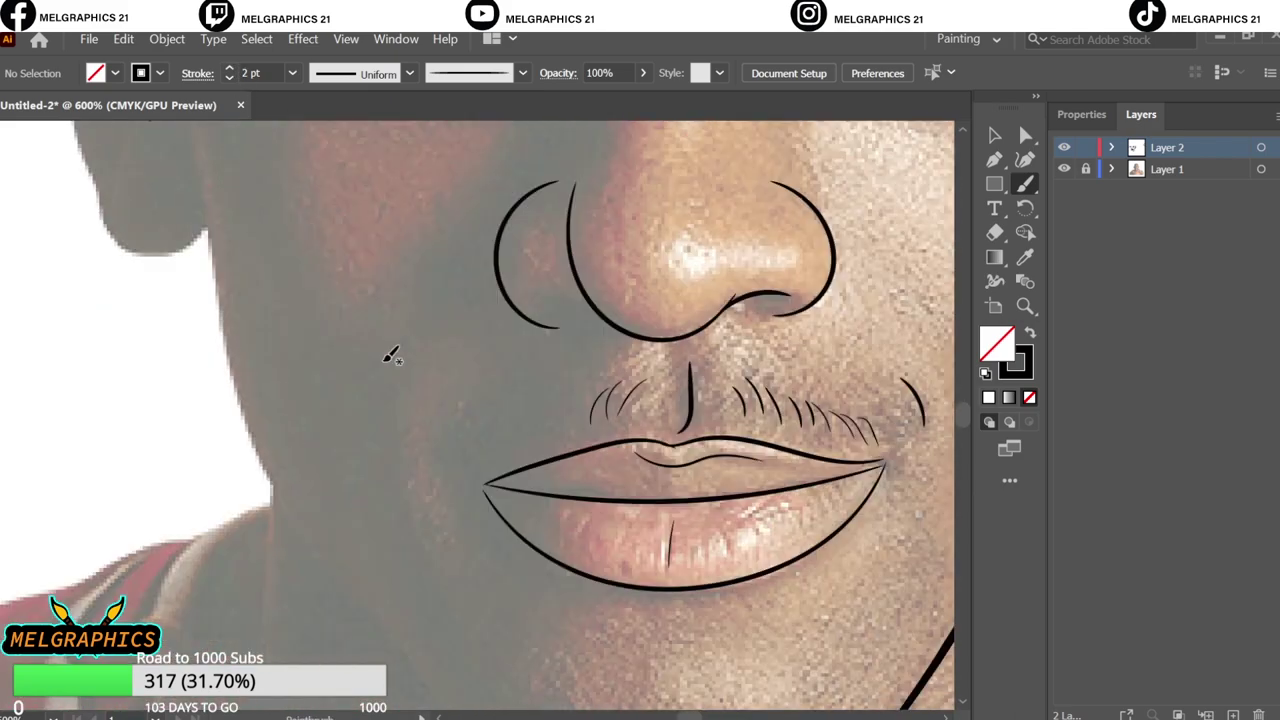
{"action": "scroll", "coordinate": [391, 354], "scroll_direction": "down", "scroll_amount": 3}
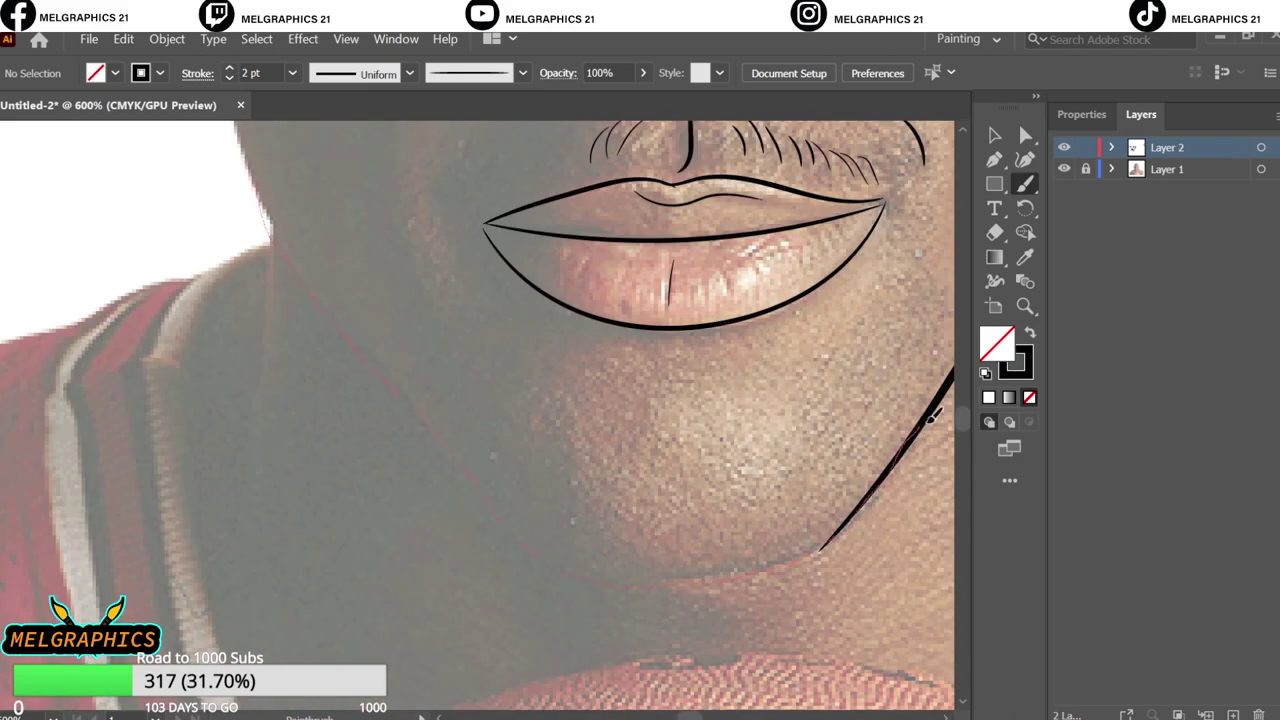
{"action": "left_click_drag", "start_coordinate": [930, 415], "coordinate": [930, 415]}
{"action": "scroll", "coordinate": [930, 415], "scroll_direction": "up", "scroll_amount": 2}
{"action": "scroll", "coordinate": [771, 557], "scroll_direction": "up", "scroll_amount": 2}
{"action": "left_click_drag", "start_coordinate": [657, 514], "coordinate": [700, 475]}
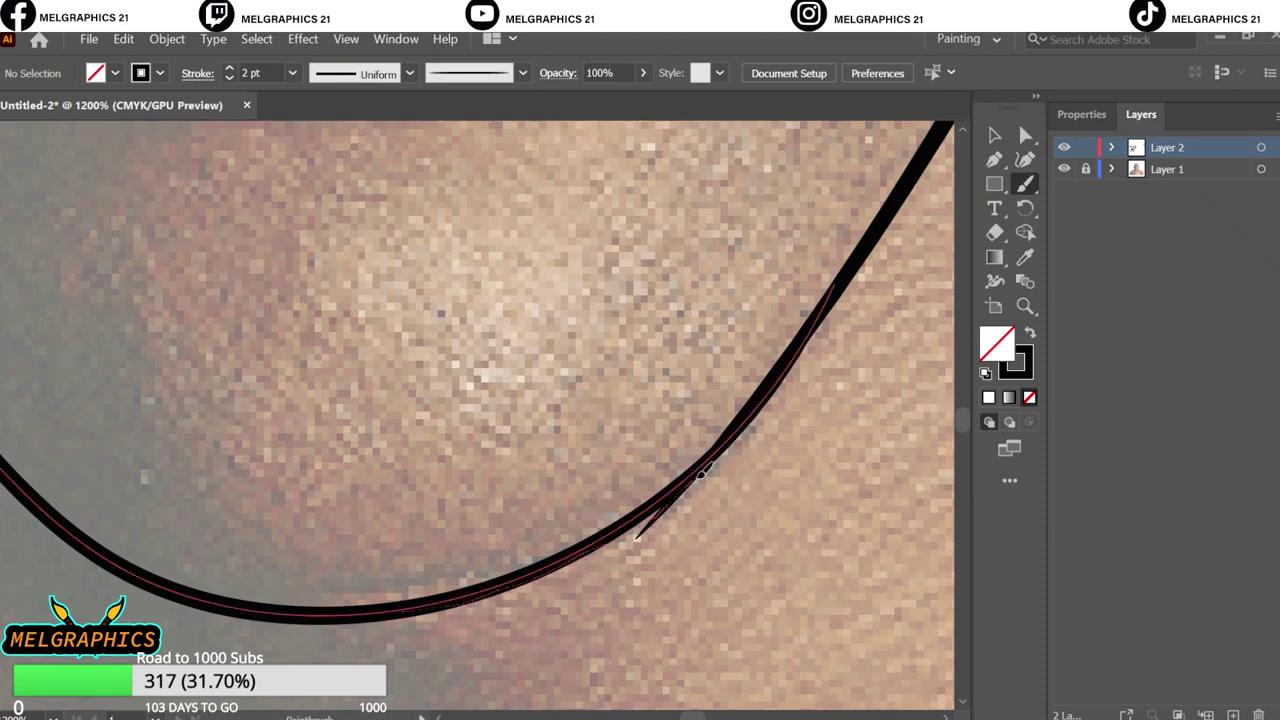
{"action": "key", "text": "ctrl+0"}
{"action": "left_click", "coordinate": [1064, 169]}
- Trace the jaw edge, ear and full head outline over the scalp, then toggle the photo to compare
{"action": "scroll", "coordinate": [420, 480], "scroll_direction": "up", "scroll_amount": 4}
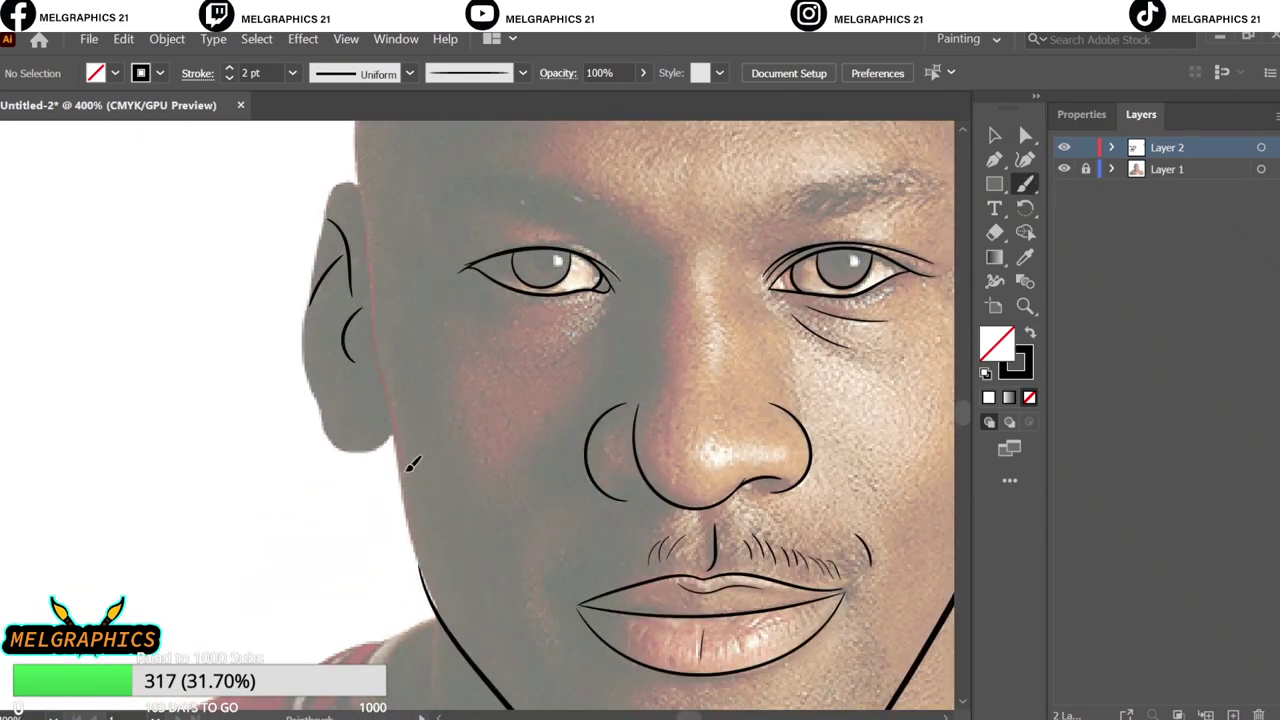
{"action": "scroll", "coordinate": [470, 648], "scroll_direction": "up", "scroll_amount": 1}
{"action": "scroll", "coordinate": [430, 600], "scroll_direction": "up", "scroll_amount": 1}
{"action": "left_click_drag", "start_coordinate": [462, 700], "coordinate": [409, 566]}
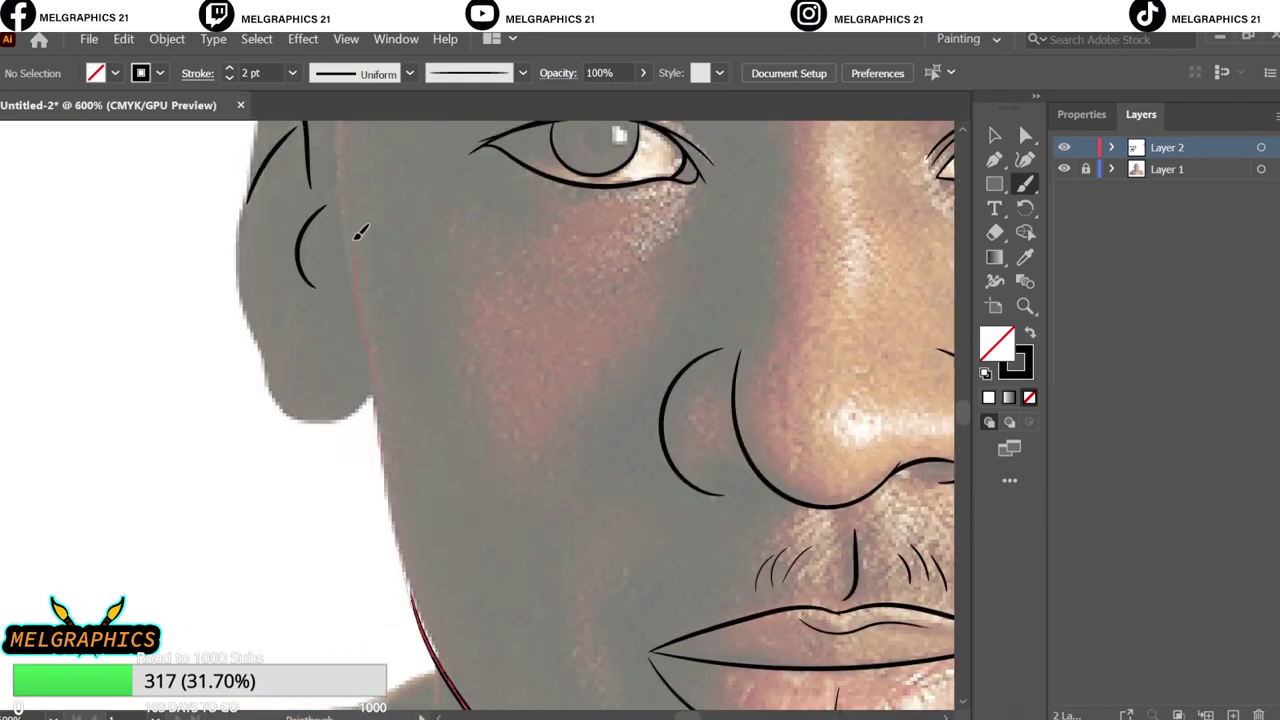
{"action": "left_click_drag", "start_coordinate": [358, 233], "coordinate": [372, 650]}
{"action": "left_click_drag", "start_coordinate": [432, 478], "coordinate": [437, 555]}
{"action": "scroll", "coordinate": [456, 622], "scroll_direction": "up", "scroll_amount": 1}
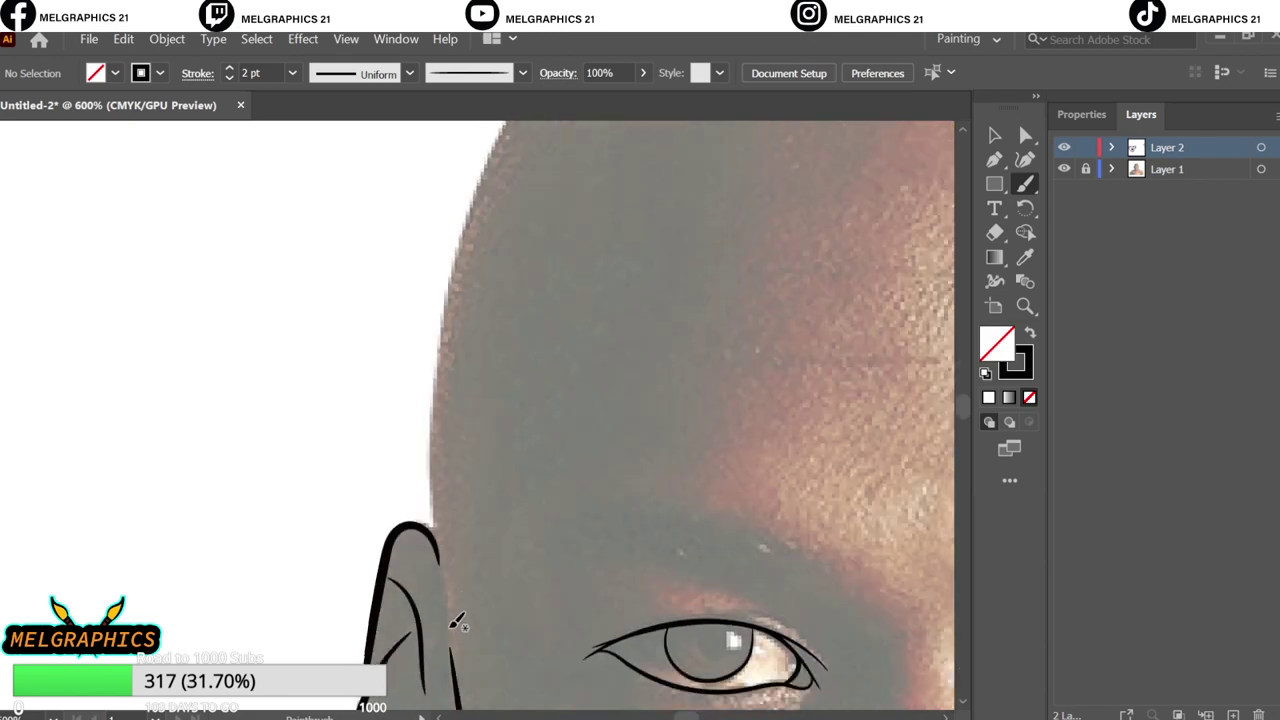
{"action": "left_click_drag", "start_coordinate": [444, 325], "coordinate": [522, 509]}
{"action": "left_click_drag", "start_coordinate": [561, 373], "coordinate": [798, 255]}
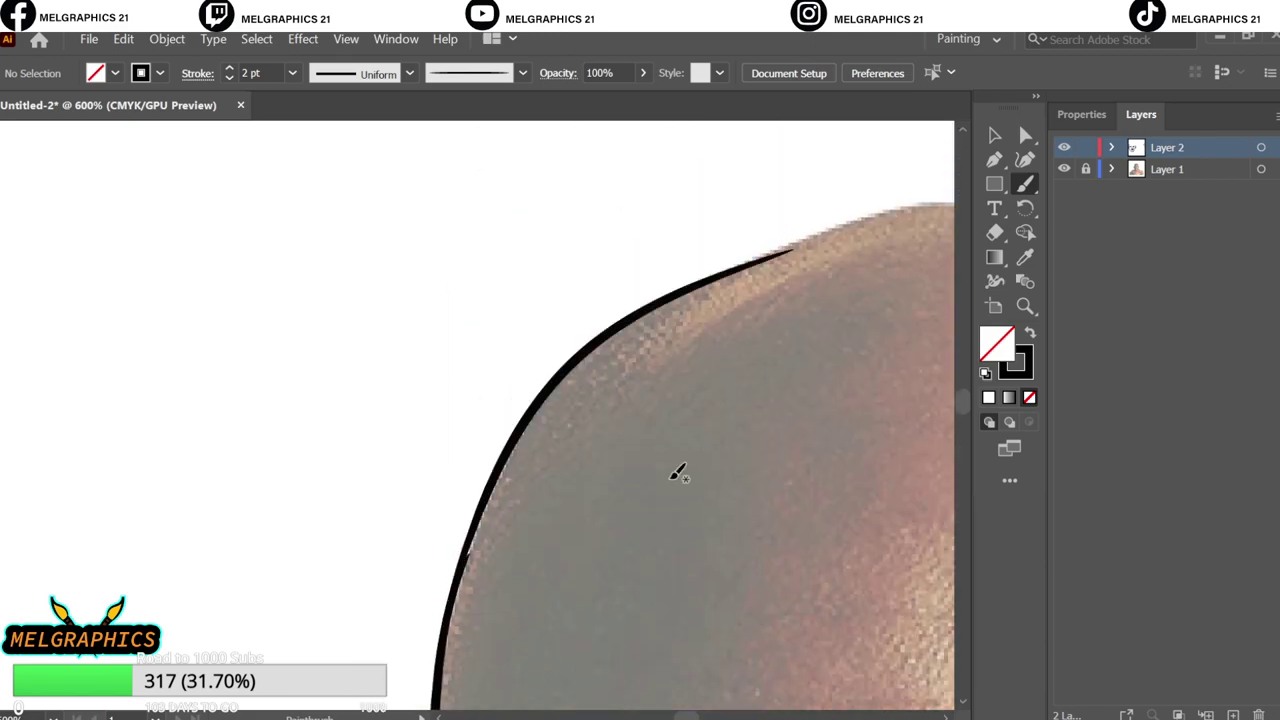
{"action": "mouse_move", "coordinate": [677, 471]}
{"action": "left_mouse_down"}
{"action": "mouse_move", "coordinate": [537, 457]}
{"action": "mouse_move", "coordinate": [130, 222]}
{"action": "left_mouse_up"}
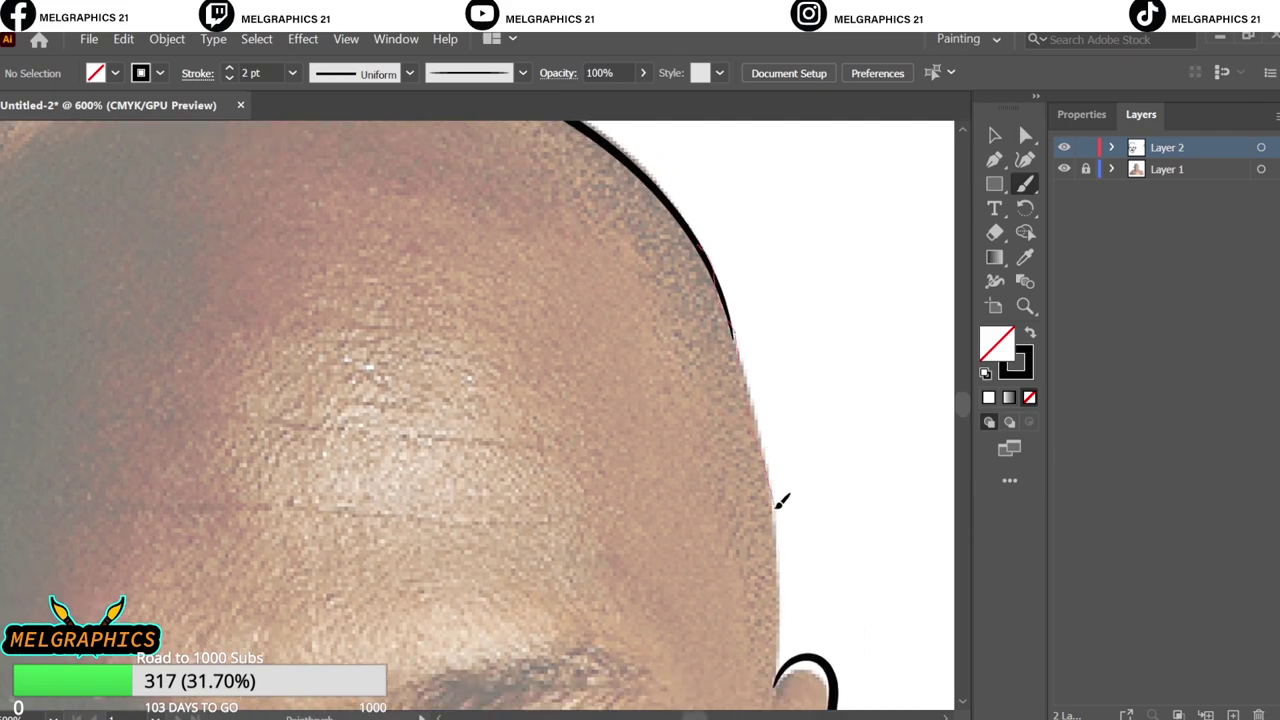
{"action": "left_click_drag", "start_coordinate": [781, 501], "coordinate": [792, 680]}
{"action": "key", "text": "ctrl+0"}
{"action": "left_click", "coordinate": [1064, 169]}
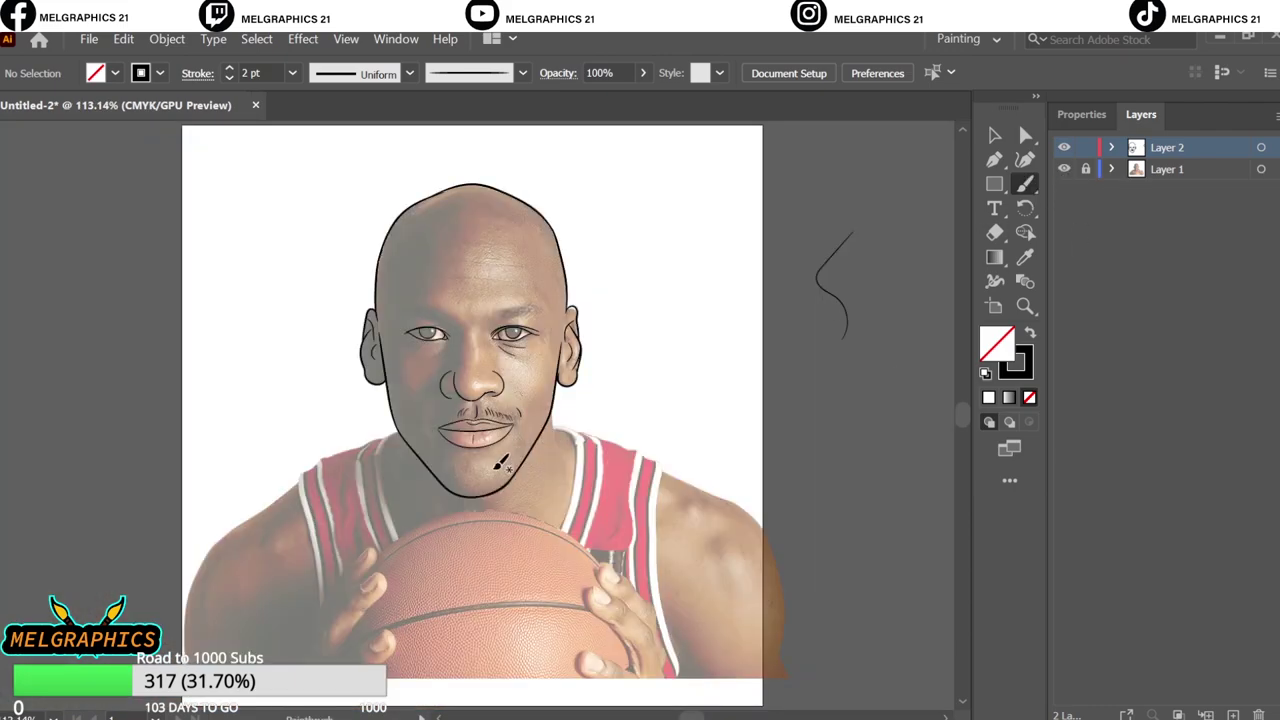
- Fill the right eyebrow with short 0.75 pt feathered hair strokes
{"action": "scroll", "coordinate": [491, 337], "scroll_direction": "up", "scroll_amount": 5}
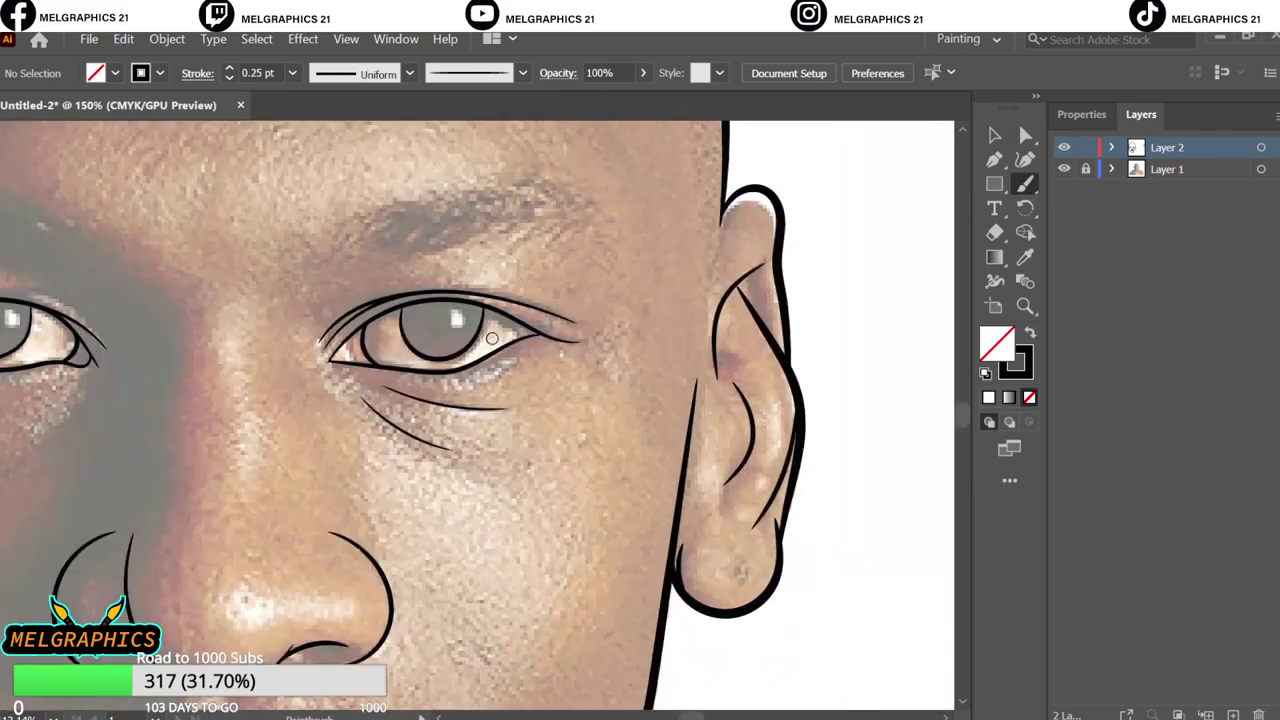
{"action": "scroll", "coordinate": [350, 460], "scroll_direction": "up", "scroll_amount": 3}
{"action": "scroll", "coordinate": [330, 517], "scroll_direction": "up", "scroll_amount": 1}
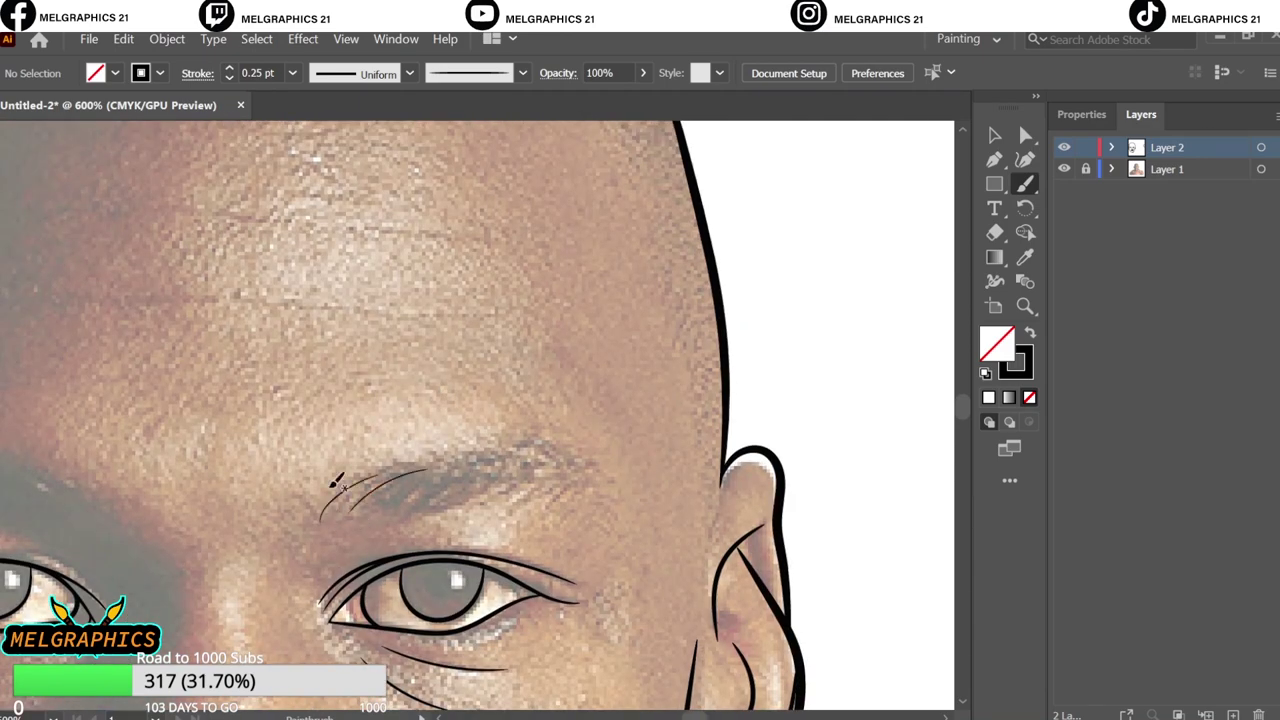
{"action": "left_click_drag", "start_coordinate": [362, 508], "coordinate": [510, 462]}
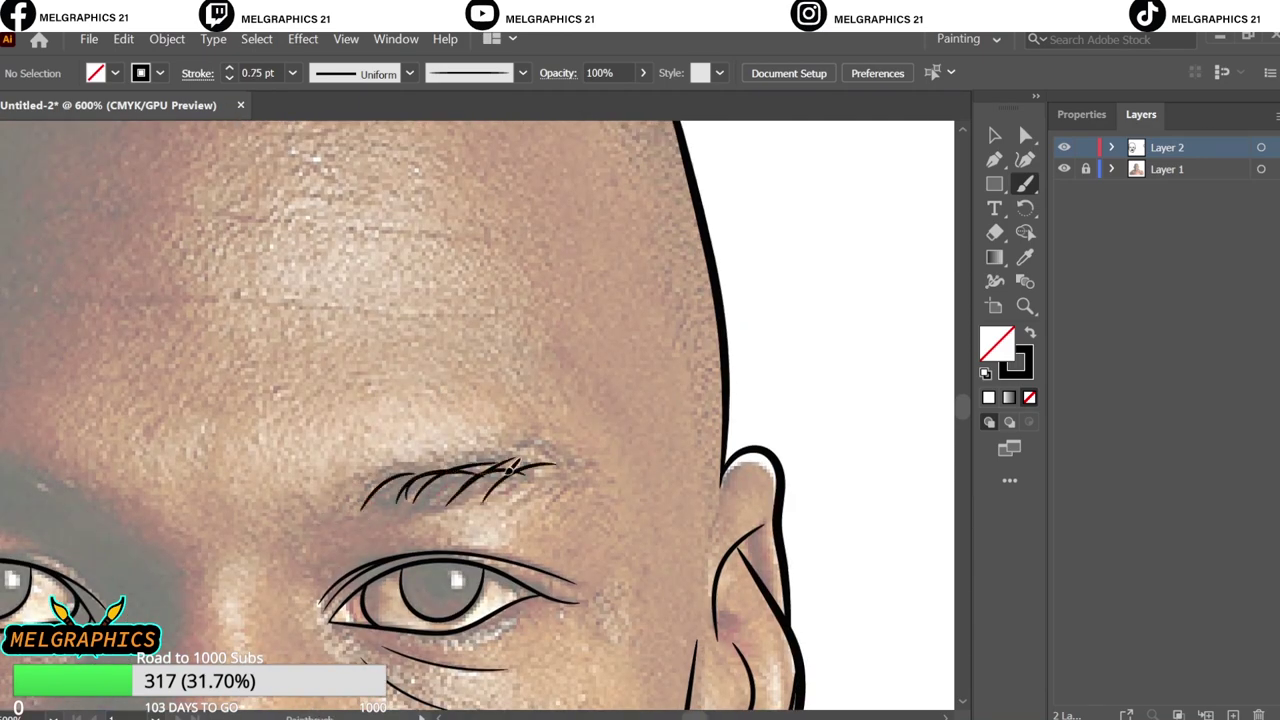
{"action": "left_click_drag", "start_coordinate": [440, 504], "coordinate": [545, 462]}
{"action": "left_click_drag", "start_coordinate": [366, 506], "coordinate": [456, 474]}
{"action": "left_click_drag", "start_coordinate": [466, 492], "coordinate": [510, 470]}
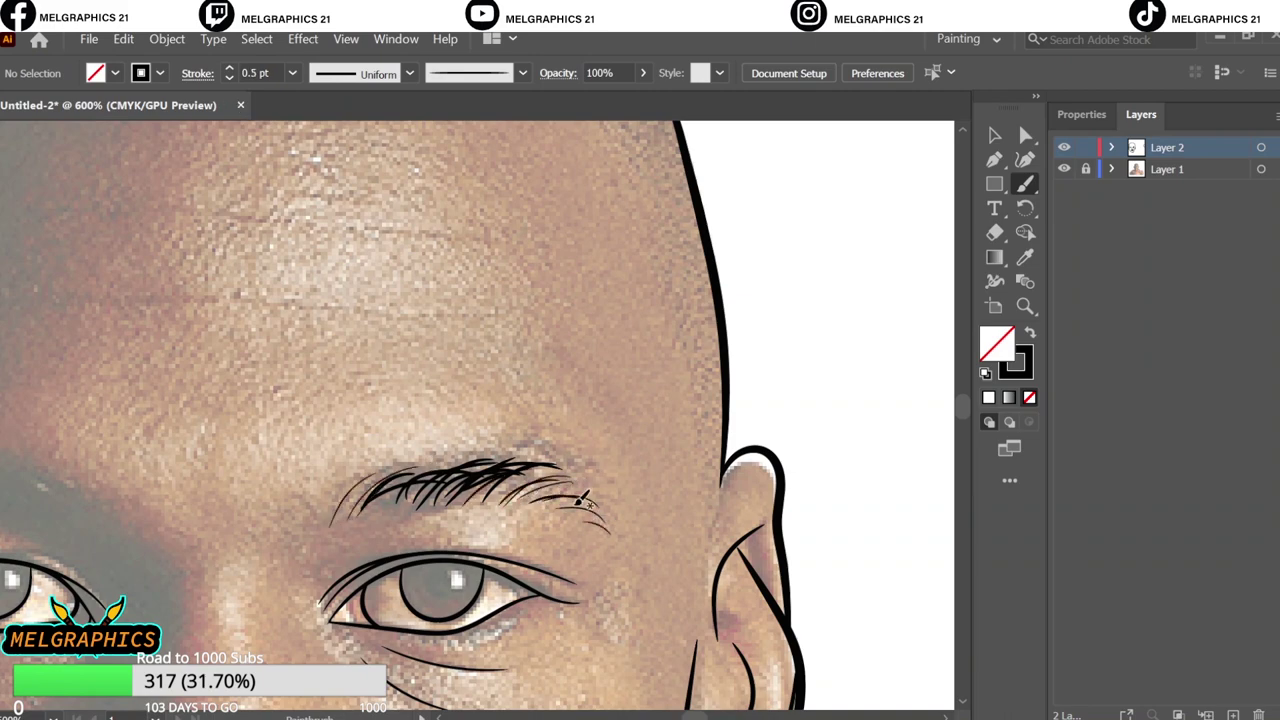
- Fit the view, toggle the photo, and draw the left eye's lower lid line
{"action": "key", "text": "ctrl+0"}
{"action": "left_click", "coordinate": [1064, 169]}
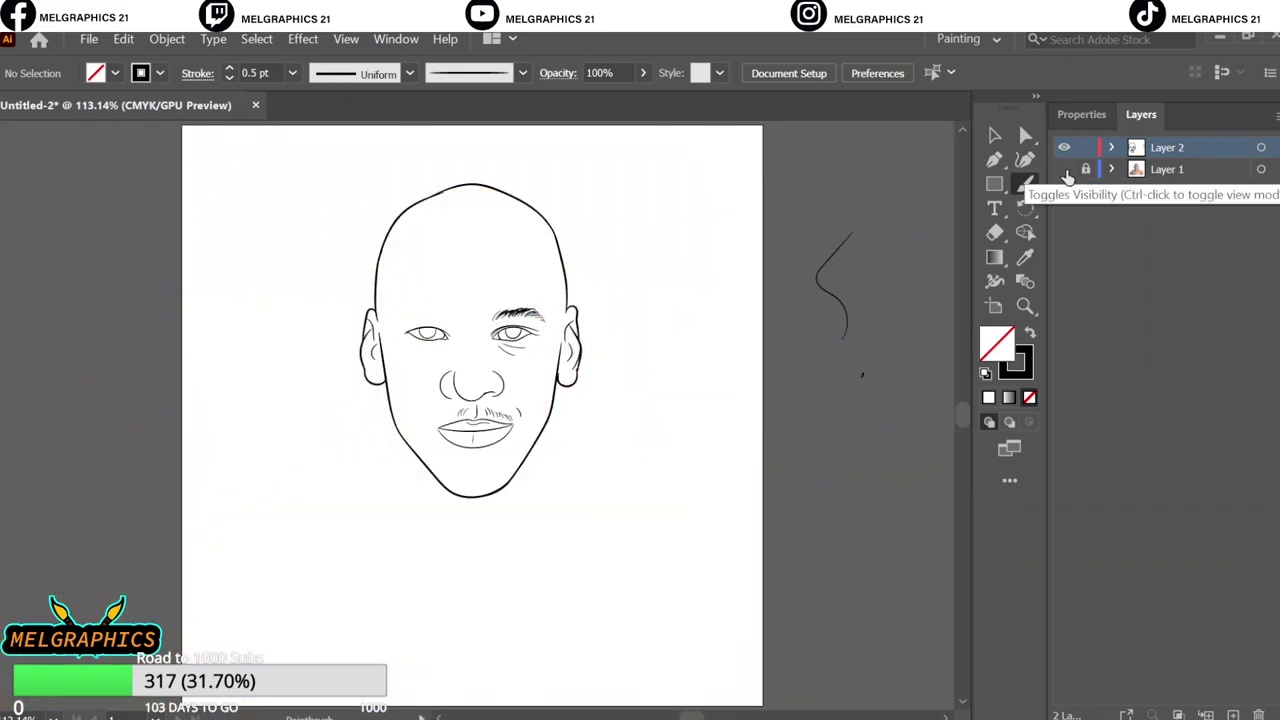
{"action": "scroll", "coordinate": [548, 443], "scroll_direction": "up", "scroll_amount": 5}
{"action": "left_click_drag", "start_coordinate": [420, 425], "coordinate": [548, 443]}
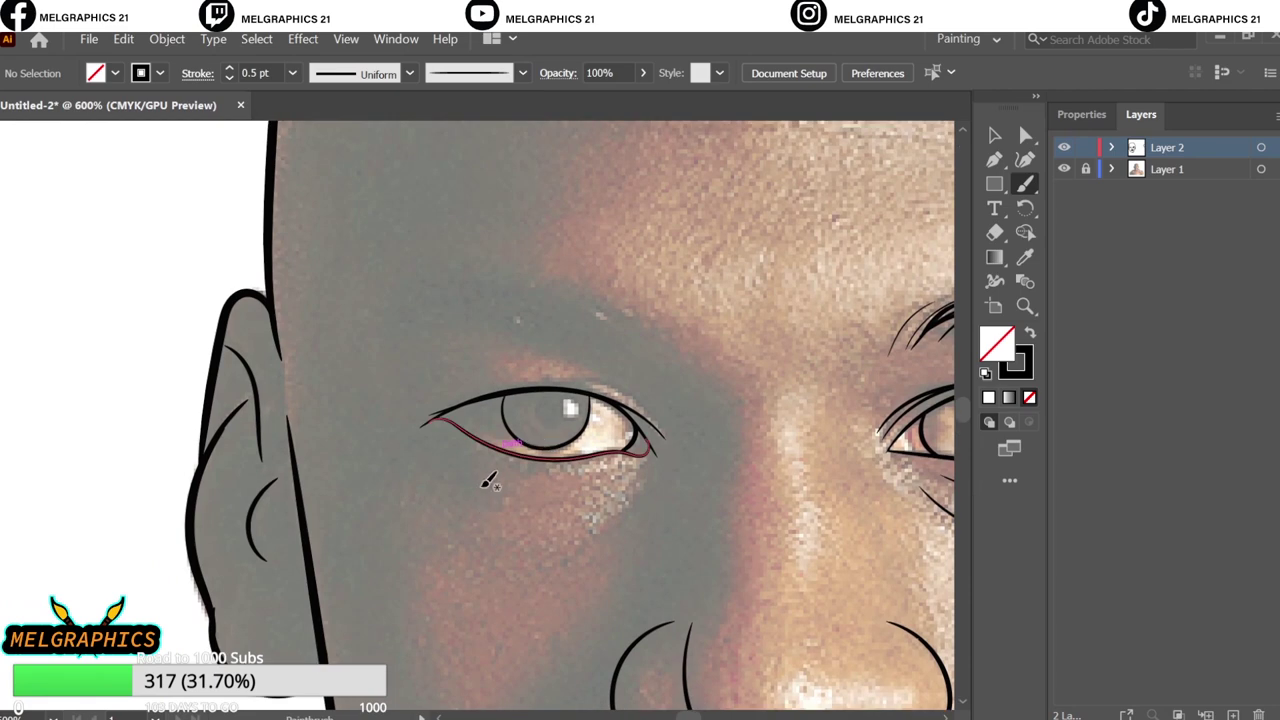
- Reflect a vertical copy of the eyebrow, place it above the left eye, and review with the photo toggled
{"action": "scroll", "coordinate": [483, 481], "scroll_direction": "up", "scroll_amount": 3}
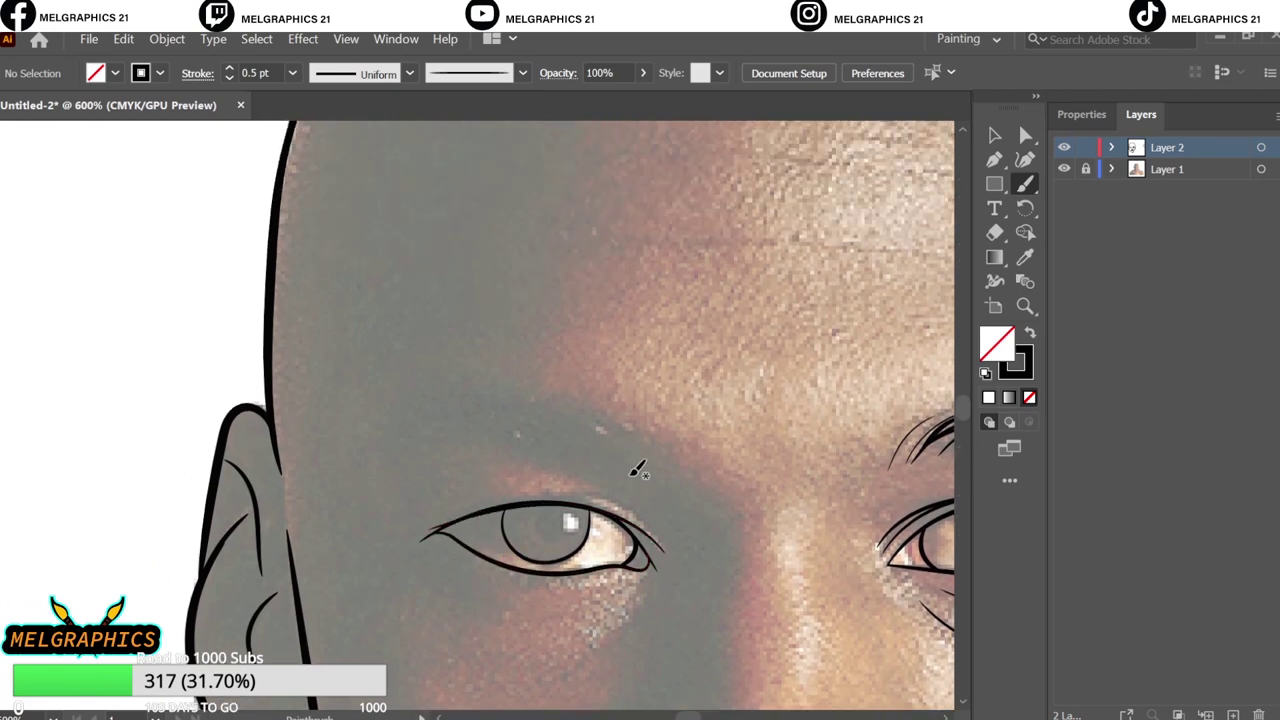
{"action": "key", "text": "v"}
{"action": "scroll", "coordinate": [834, 310], "scroll_direction": "right", "scroll_amount": 5}
{"action": "left_click", "coordinate": [575, 460]}
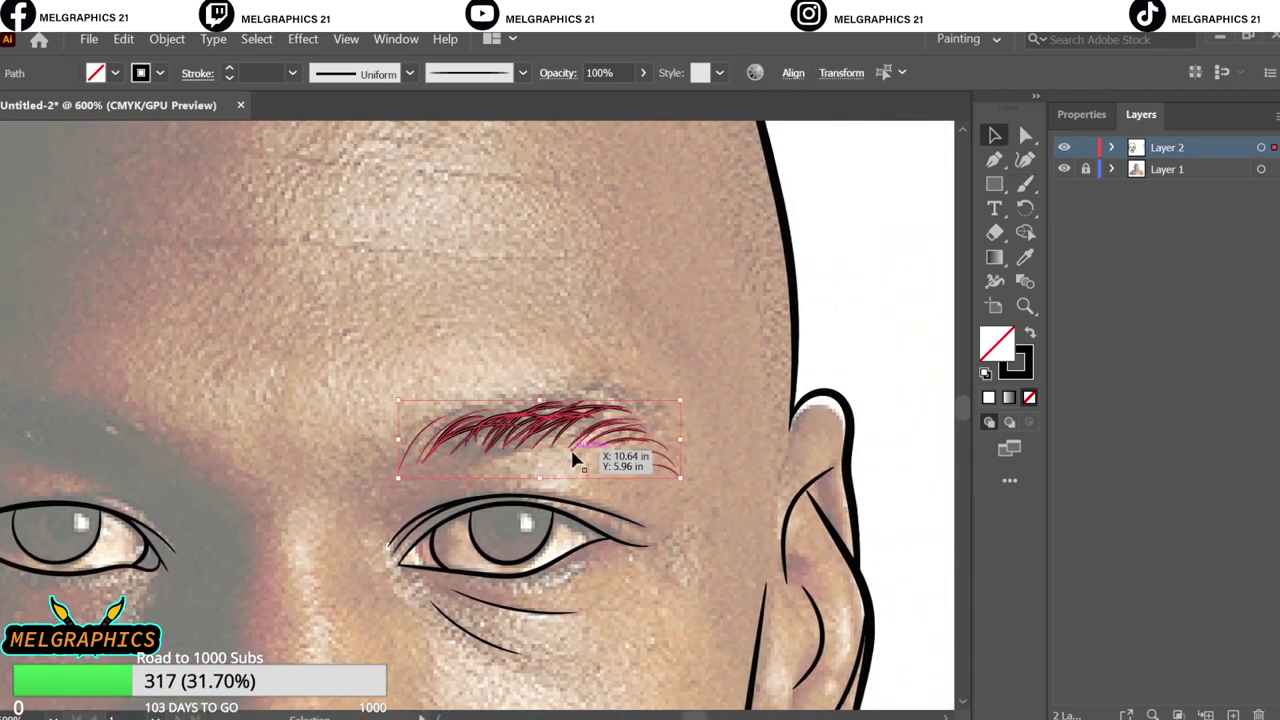
{"action": "scroll", "coordinate": [575, 460], "scroll_direction": "left", "scroll_amount": 5}
{"action": "right_click", "coordinate": [786, 440]}
{"action": "left_click", "coordinate": [1050, 391]}
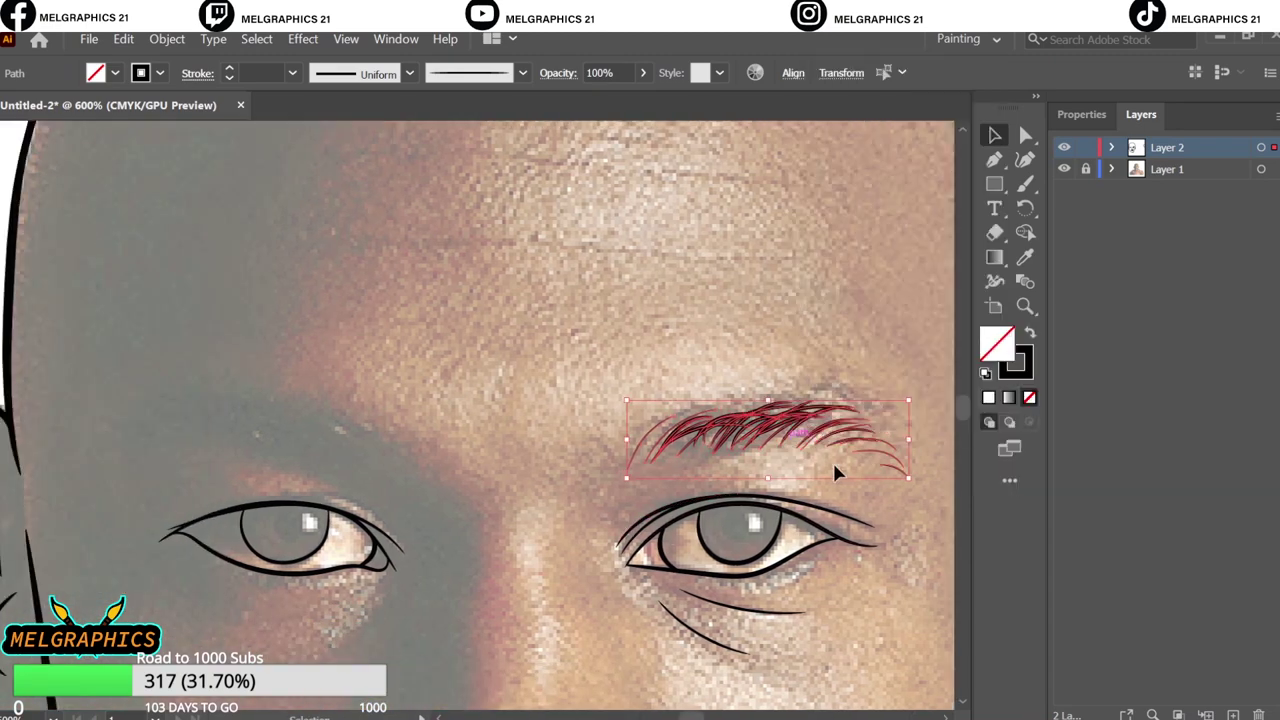
{"action": "left_click", "coordinate": [872, 502]}
{"action": "left_click_drag", "start_coordinate": [740, 440], "coordinate": [240, 443]}
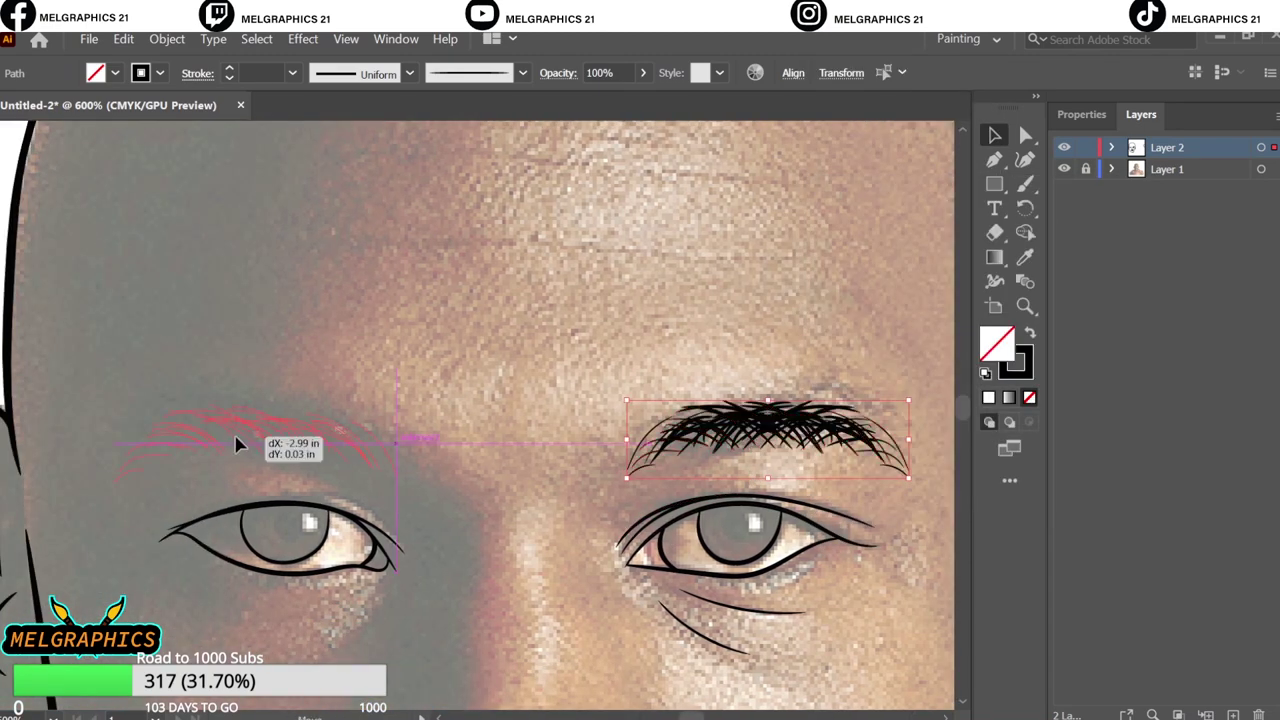
{"action": "left_click", "coordinate": [510, 395]}
{"action": "key", "text": "ctrl+0"}
{"action": "left_click", "coordinate": [1064, 169]}
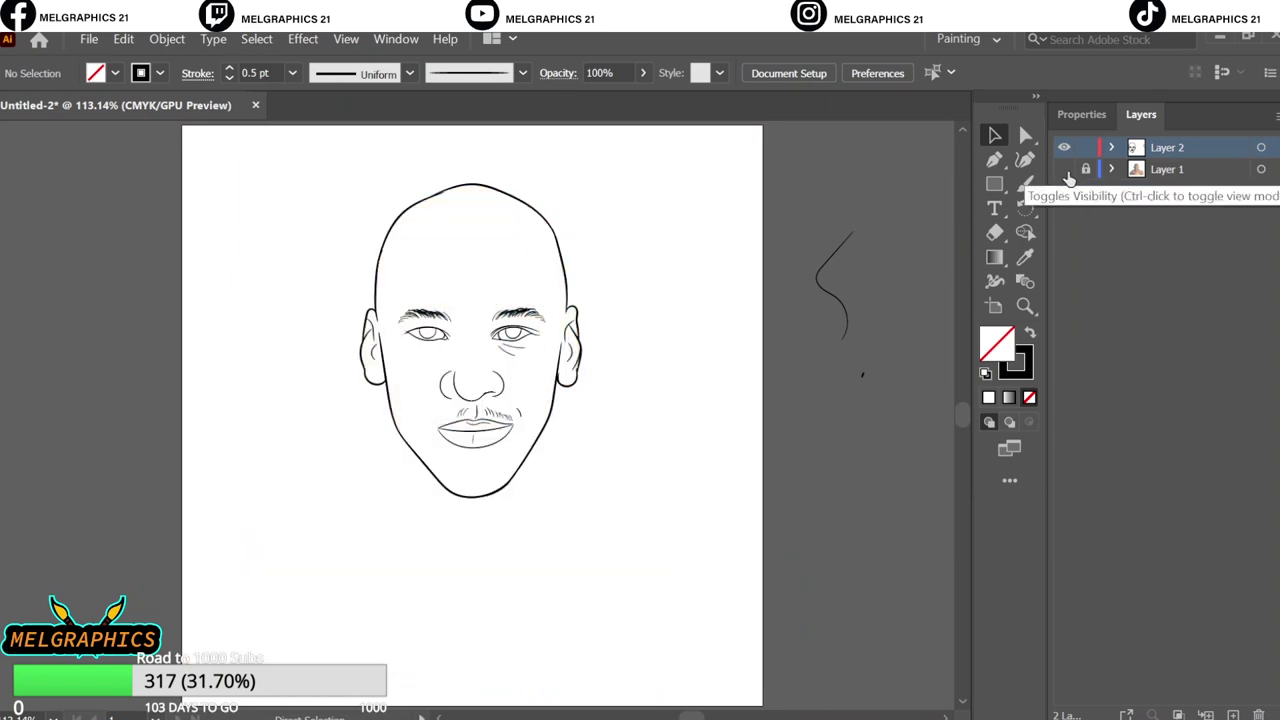
- Reflect a copy of the right-side mustache hairs and move it to the left of the lip
{"action": "scroll", "coordinate": [470, 420], "scroll_direction": "up", "scroll_amount": 3}
{"action": "scroll", "coordinate": [470, 420], "scroll_direction": "up", "scroll_amount": 2}
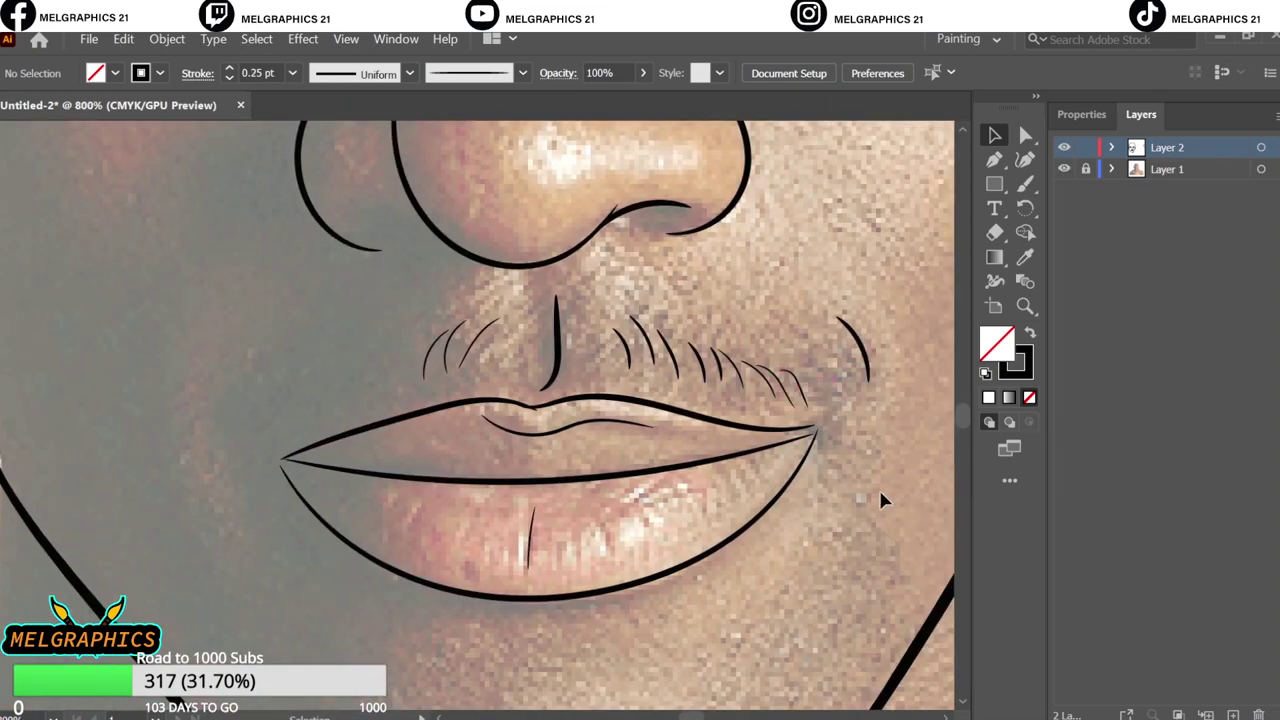
{"action": "scroll", "coordinate": [860, 450], "scroll_direction": "left", "scroll_amount": 2}
{"action": "left_click", "coordinate": [848, 402]}
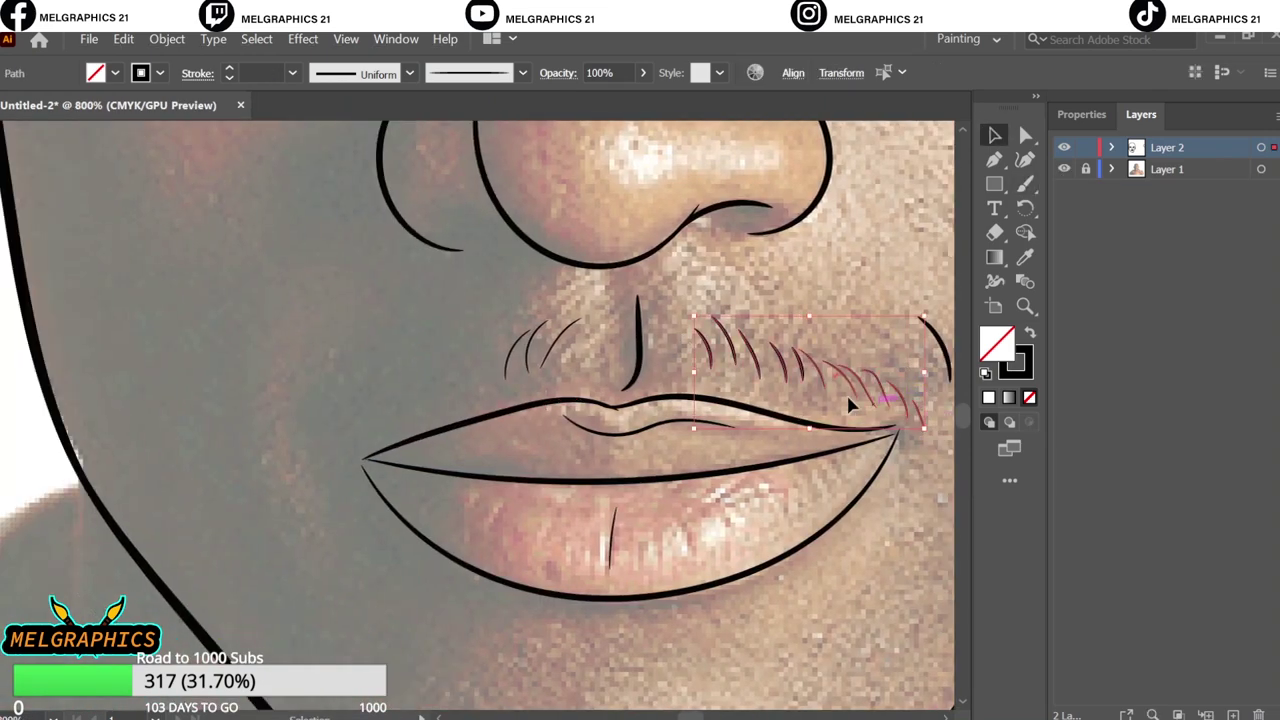
{"action": "right_click", "coordinate": [846, 400]}
{"action": "left_click", "coordinate": [600, 523]}
{"action": "left_click", "coordinate": [880, 500]}
{"action": "left_click_drag", "start_coordinate": [840, 372], "coordinate": [492, 370]}
{"action": "left_click", "coordinate": [898, 591]}
- Select one mustache hair, return to the Paintbrush, fit the view and toggle the photo to compare
{"action": "left_click", "coordinate": [572, 348]}
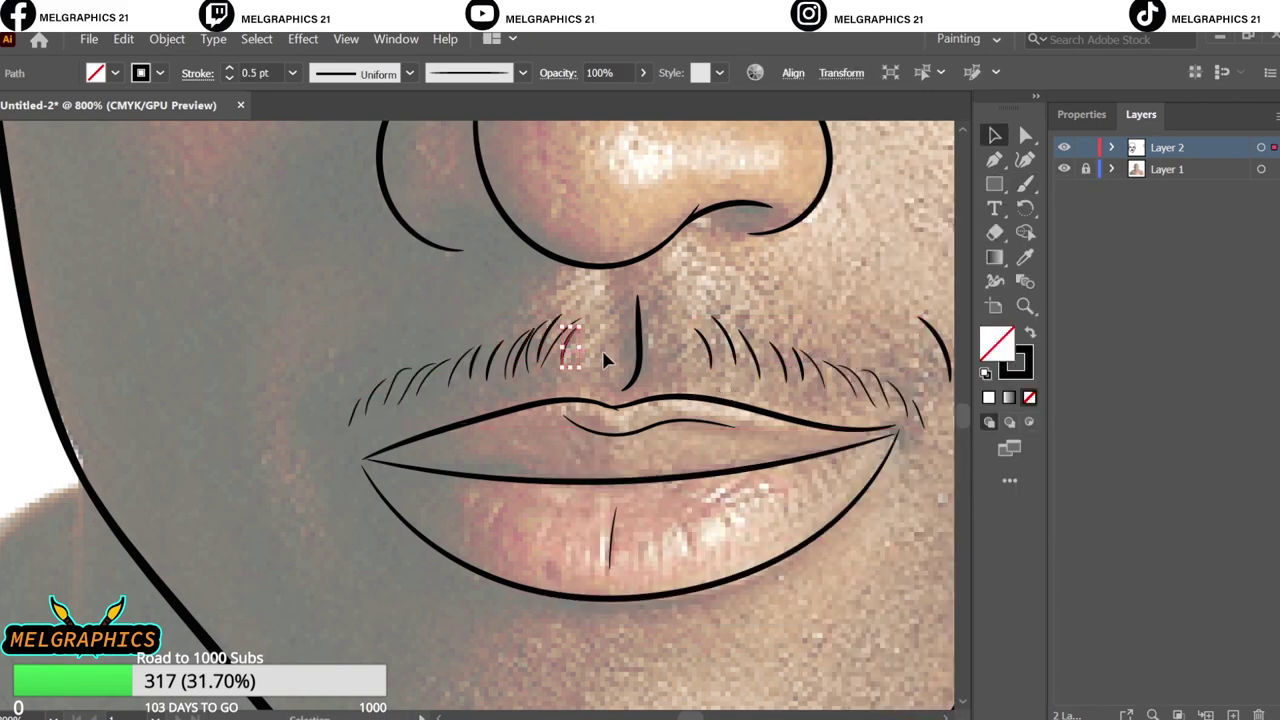
{"action": "key", "text": "b"}
{"action": "key", "text": "ctrl+0"}
{"action": "left_click", "coordinate": [1064, 169]}
- Paintbrush two curved wrinkle lines across the forehead
{"action": "left_click_drag", "start_coordinate": [437, 170], "coordinate": [437, 263]}
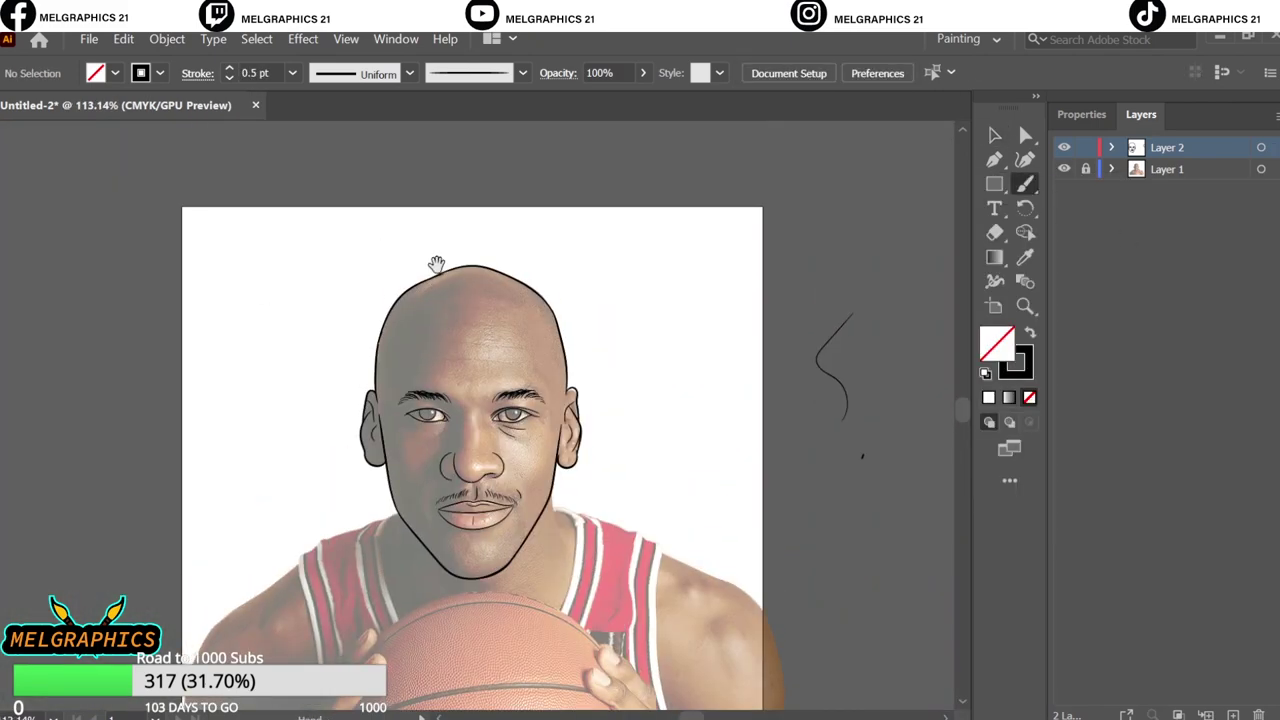
{"action": "scroll", "coordinate": [448, 355], "scroll_direction": "up", "scroll_amount": 4}
{"action": "left_click_drag", "start_coordinate": [340, 380], "coordinate": [552, 368]}
{"action": "mouse_move", "coordinate": [368, 330]}
{"action": "left_mouse_down"}
{"action": "mouse_move", "coordinate": [590, 312]}
{"action": "mouse_move", "coordinate": [520, 322]}
{"action": "left_mouse_up"}
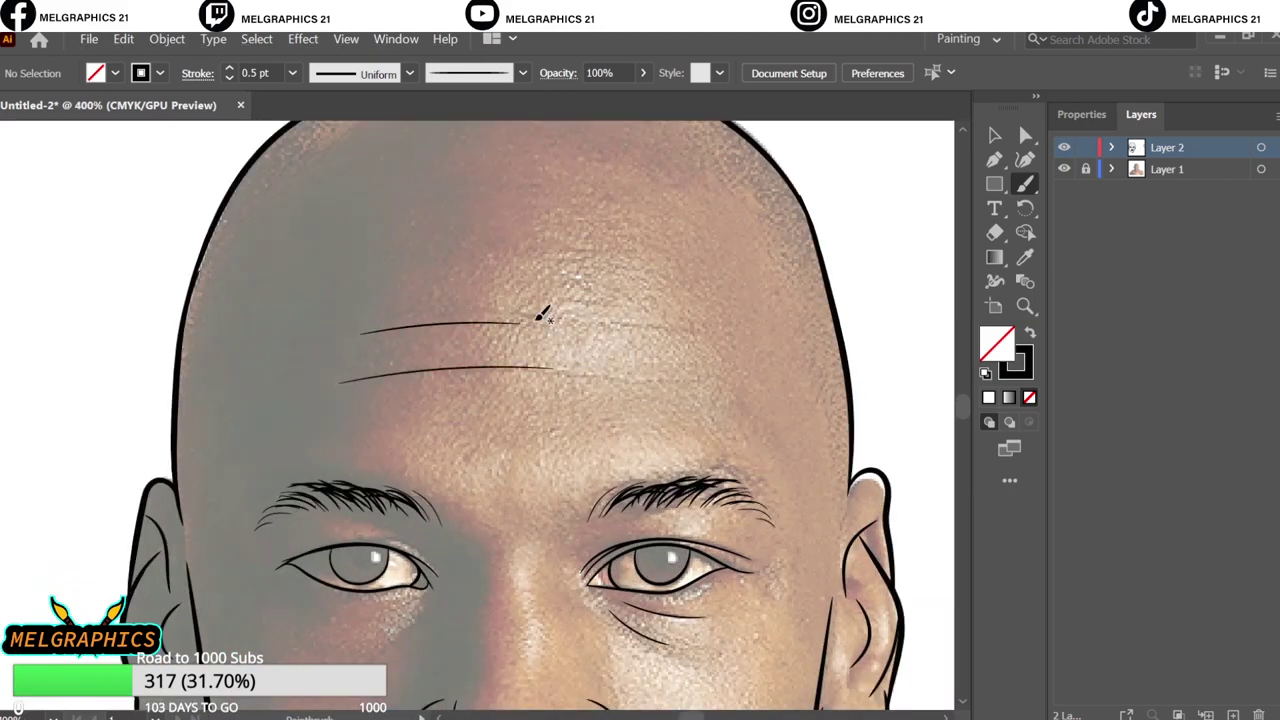
{"action": "scroll", "coordinate": [683, 372], "scroll_direction": "up", "scroll_amount": 2}
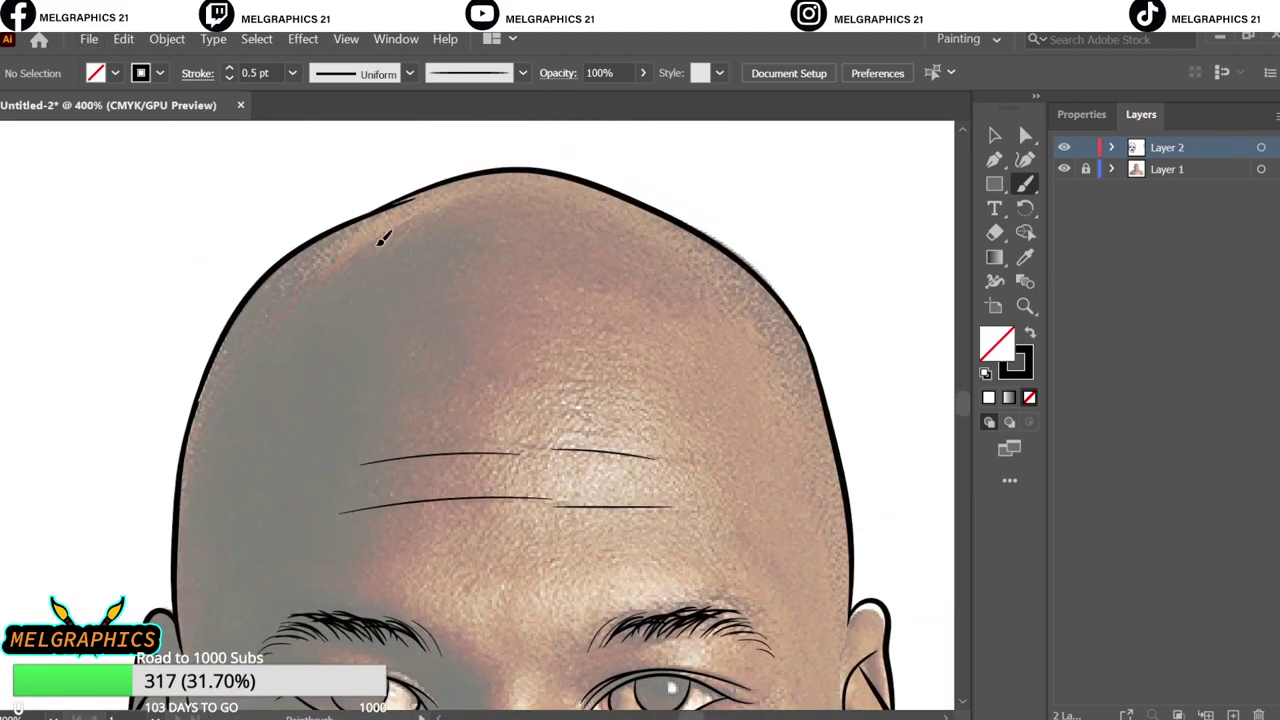
- Draw a crease line below the lower lip and toggle the reference photo to check it
{"action": "key", "text": "ctrl+0"}
{"action": "scroll", "coordinate": [470, 470], "scroll_direction": "up", "scroll_amount": 4}
{"action": "left_click_drag", "start_coordinate": [423, 400], "coordinate": [620, 406]}
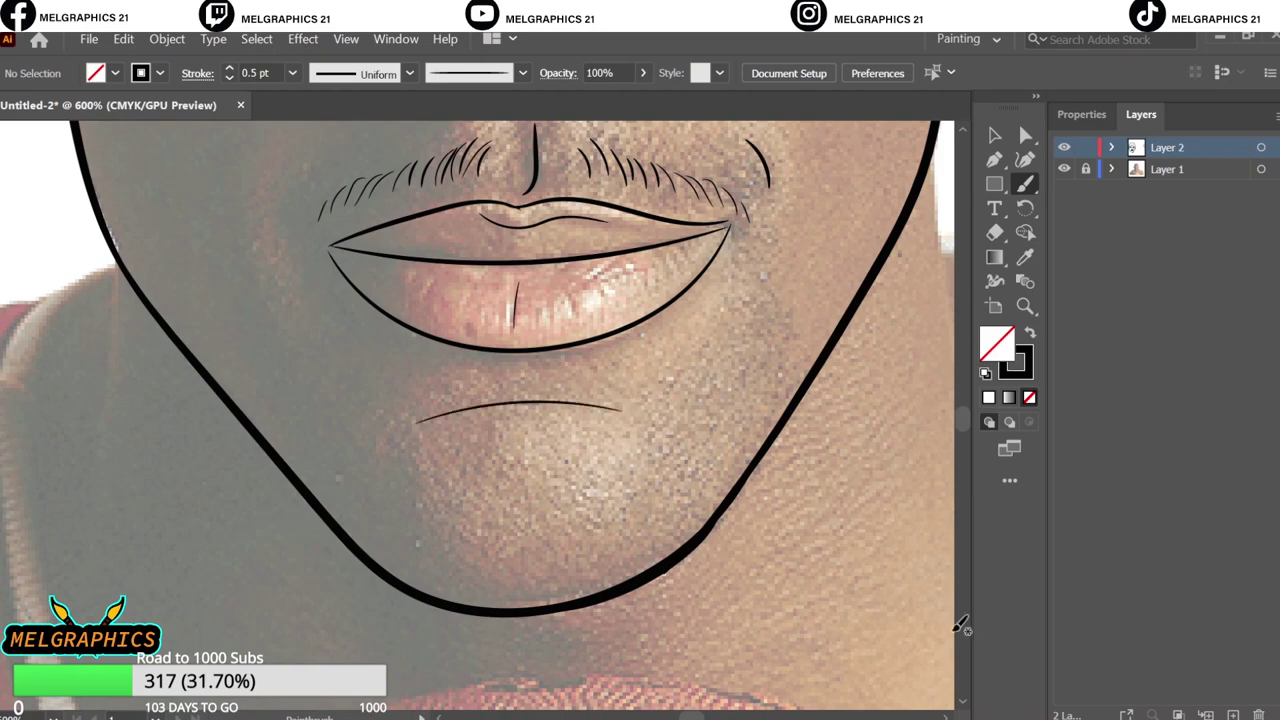
{"action": "key", "text": "ctrl+0"}
{"action": "left_click", "coordinate": [1064, 169]}
{"action": "left_click", "coordinate": [1064, 169]}
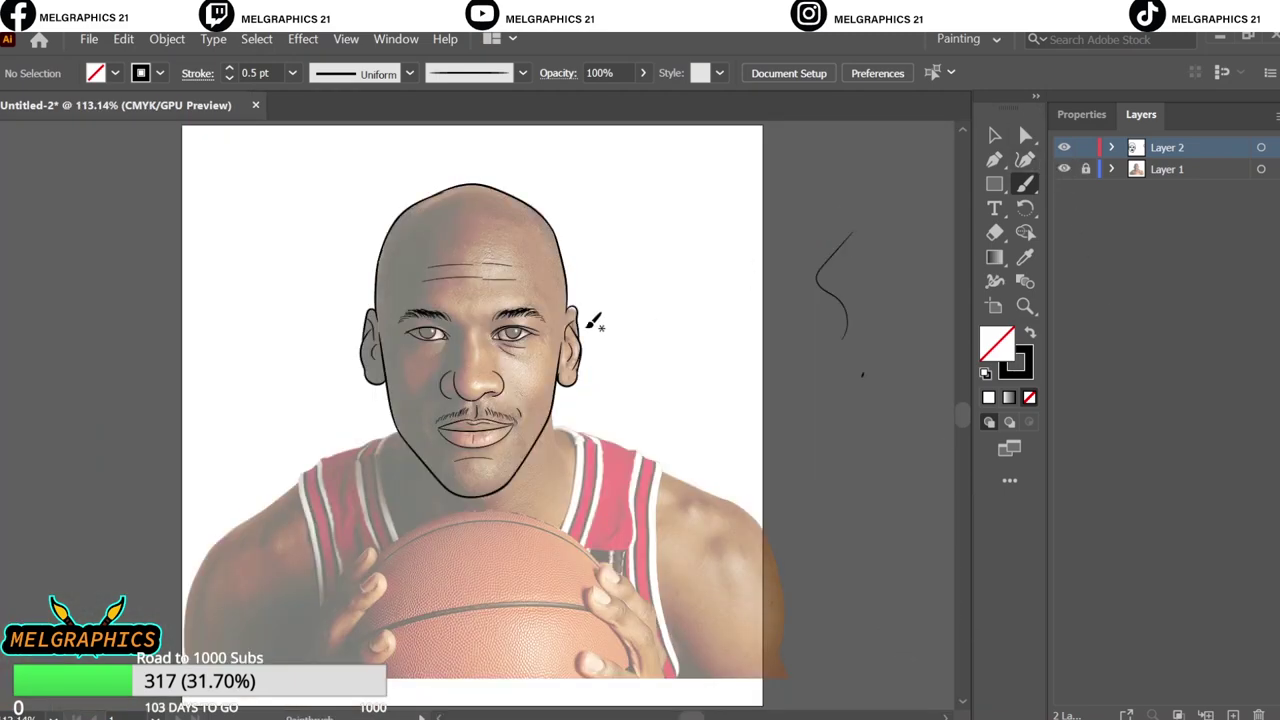
- Draw a line along the side of the nose and check it with the photo hidden
{"action": "scroll", "coordinate": [460, 350], "scroll_direction": "up", "scroll_amount": 4}
{"action": "scroll", "coordinate": [462, 508], "scroll_direction": "up", "scroll_amount": 2}
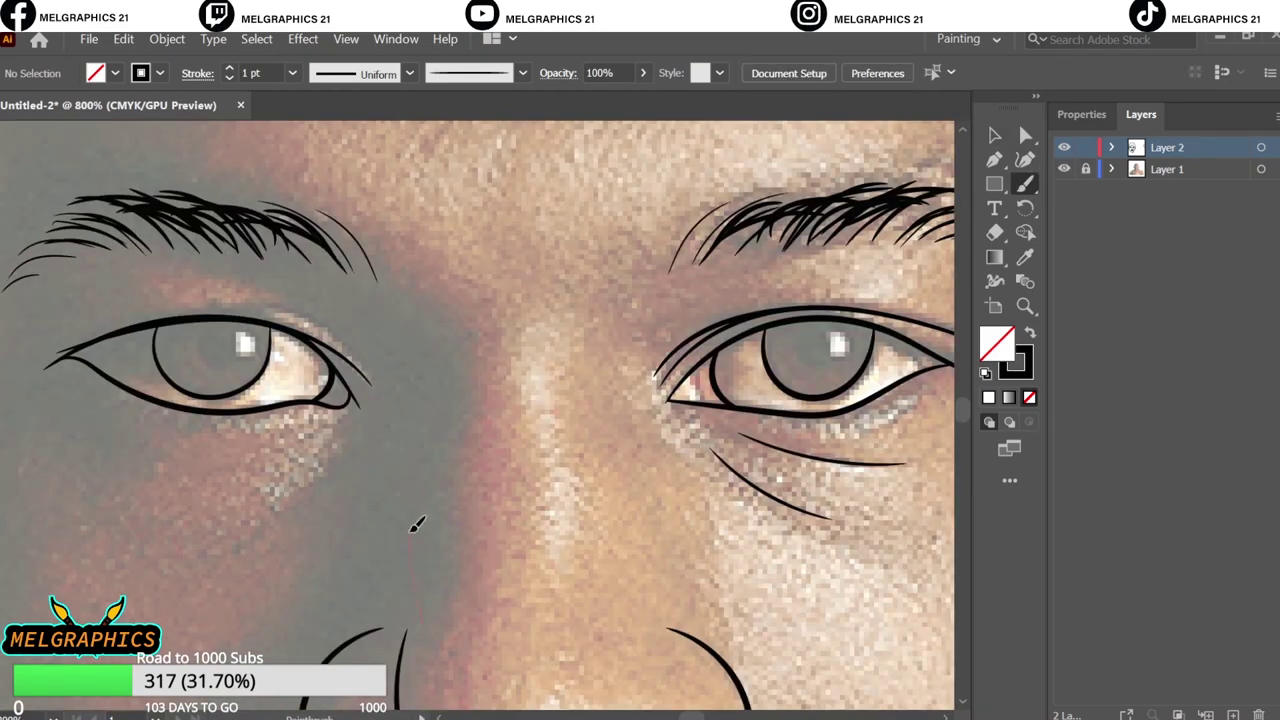
{"action": "left_click_drag", "start_coordinate": [450, 326], "coordinate": [412, 620]}
{"action": "key", "text": "ctrl+0"}
{"action": "left_click", "coordinate": [1064, 169]}
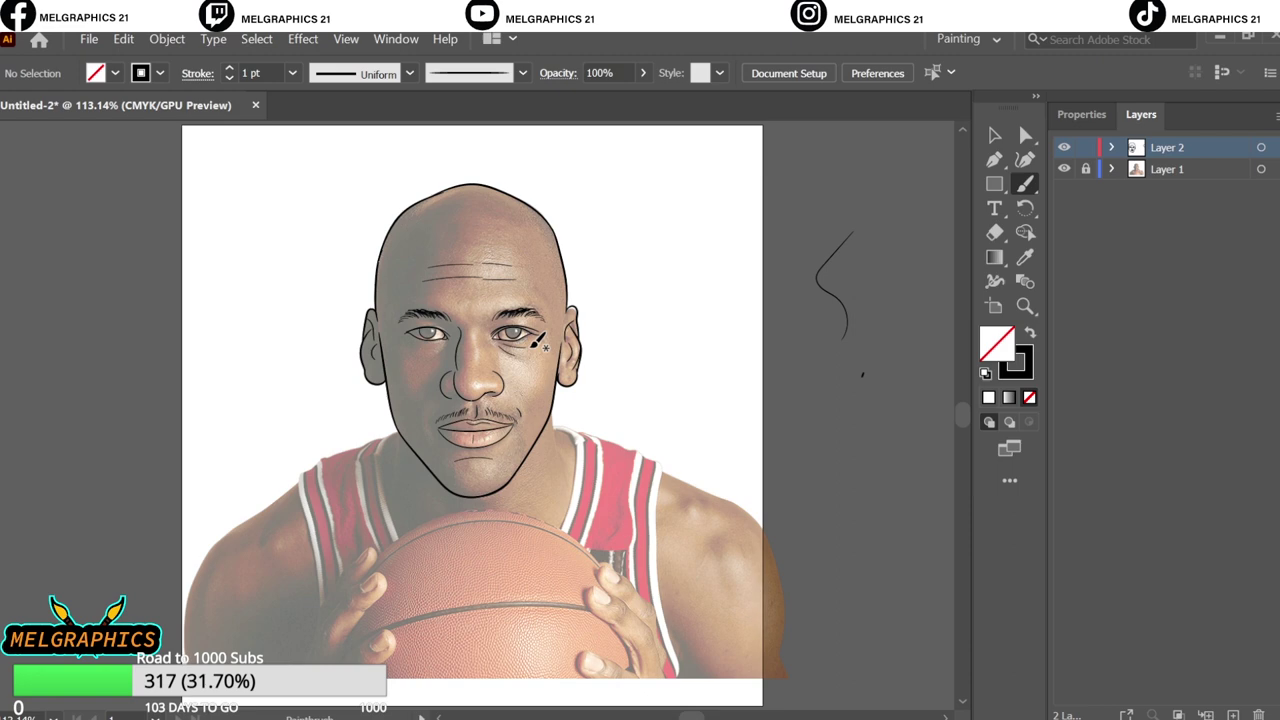
{"action": "key", "text": "shift+x"}
- Switch to the Paintbrush with a black stroke and no fill
{"action": "double_click", "coordinate": [995, 340]}
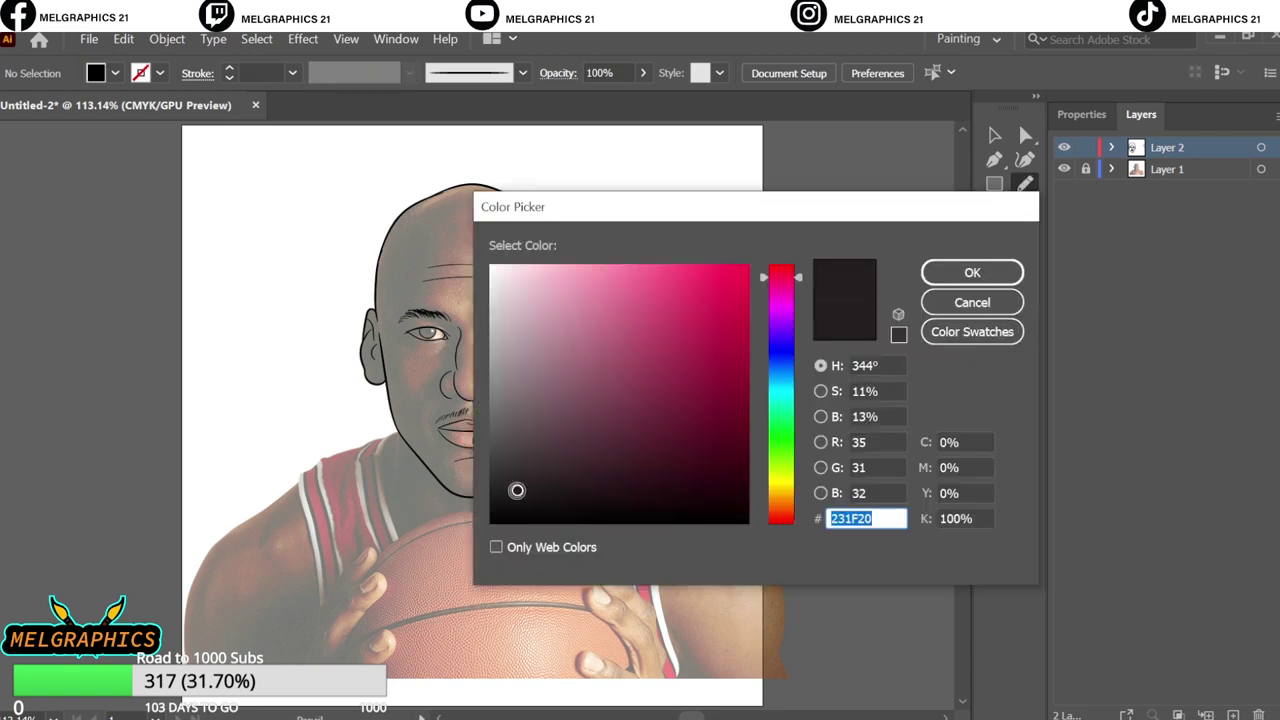
{"action": "left_click", "coordinate": [937, 280]}
{"action": "scroll", "coordinate": [522, 368], "scroll_direction": "up", "scroll_amount": 10}
{"action": "key", "text": "b"}
{"action": "scroll", "coordinate": [522, 368], "scroll_direction": "down", "scroll_amount": 5}
{"action": "scroll", "coordinate": [316, 310], "scroll_direction": "up", "scroll_amount": 8}
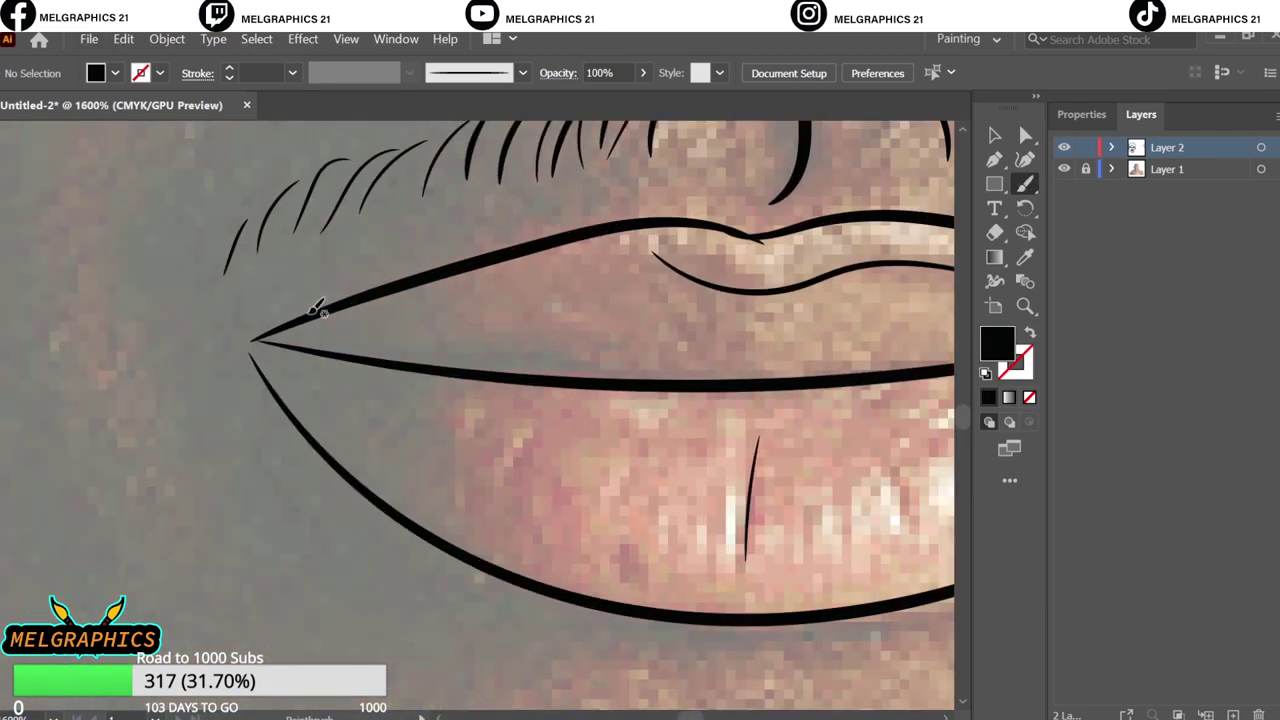
{"action": "key", "text": "shift+x"}
- Thicken the right mouth corner, lower lip curve and upper lip line with brush strokes
{"action": "scroll", "coordinate": [337, 446], "scroll_direction": "down", "scroll_amount": 5}
{"action": "scroll", "coordinate": [686, 293], "scroll_direction": "up", "scroll_amount": 5}
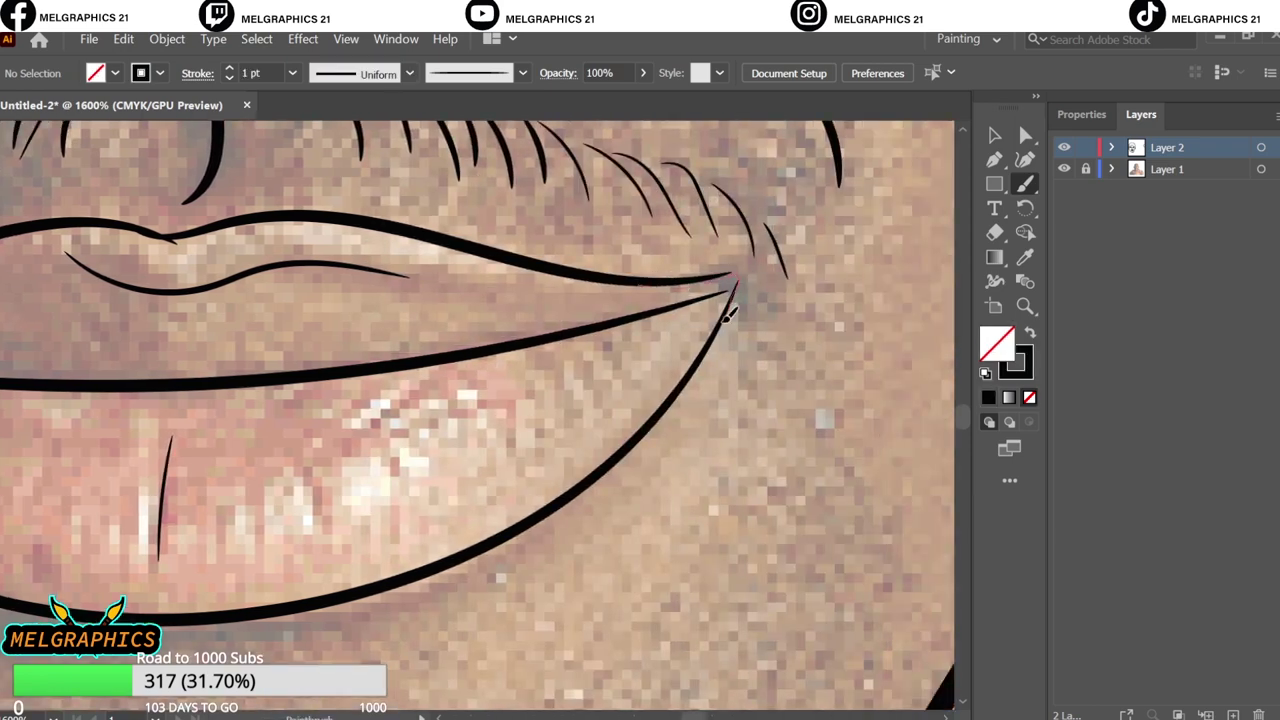
{"action": "scroll", "coordinate": [745, 295], "scroll_direction": "up", "scroll_amount": 1}
{"action": "left_click_drag", "start_coordinate": [727, 250], "coordinate": [695, 365]}
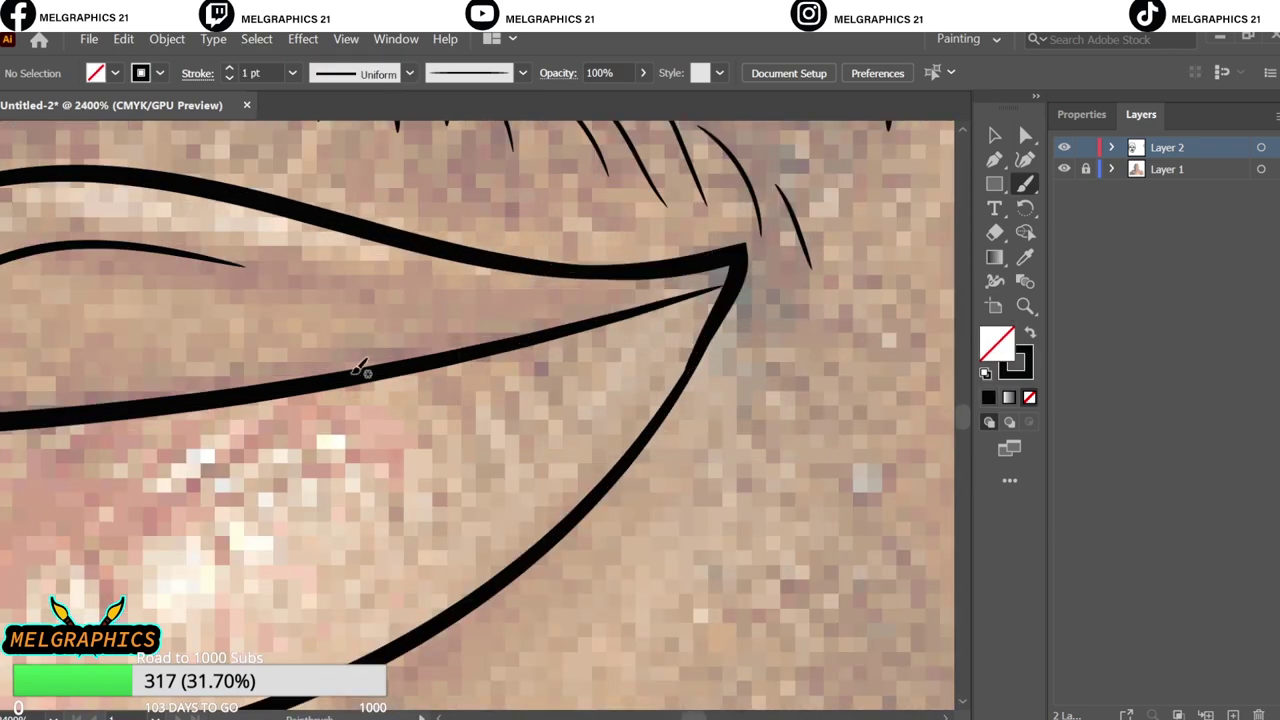
{"action": "left_click_drag", "start_coordinate": [618, 319], "coordinate": [729, 265]}
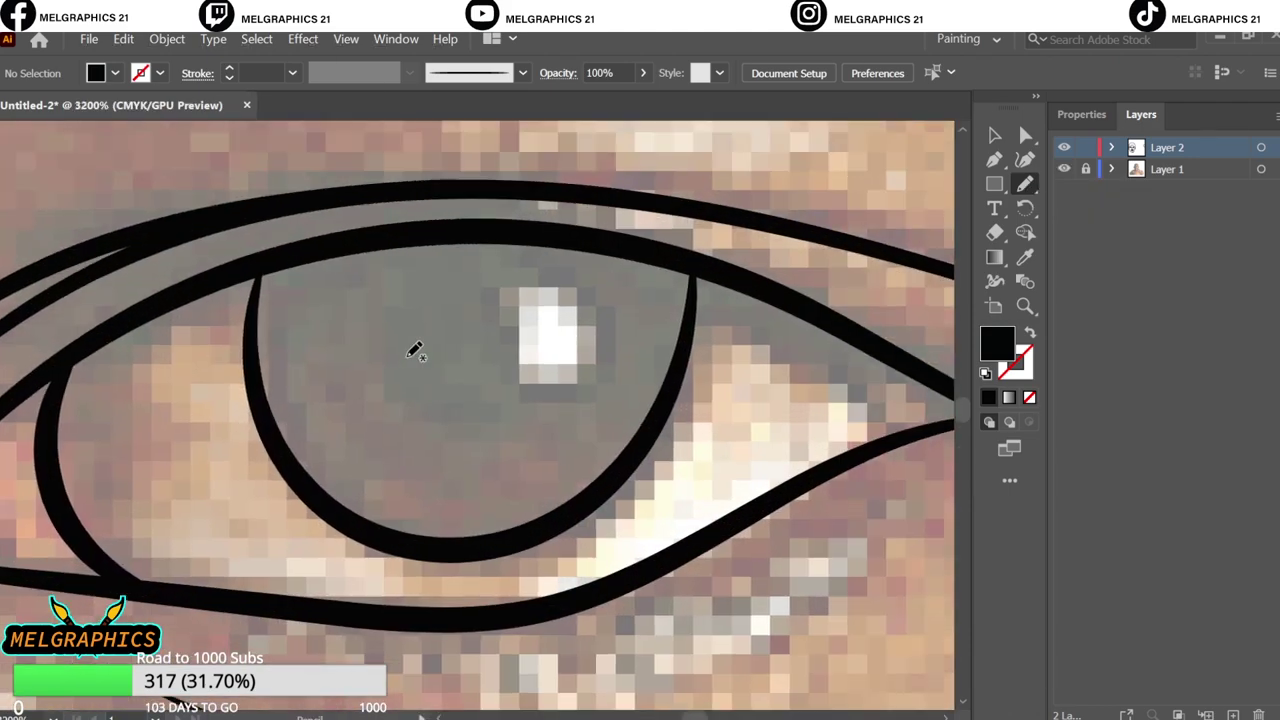
- Trace the iris and upper lid into a black-filled shape, then hide the photo to check
{"action": "mouse_move", "coordinate": [258, 268]}
{"action": "left_mouse_down"}
{"action": "mouse_move", "coordinate": [286, 443]}
{"action": "mouse_move", "coordinate": [668, 394]}
{"action": "mouse_move", "coordinate": [277, 251]}
{"action": "left_mouse_up"}
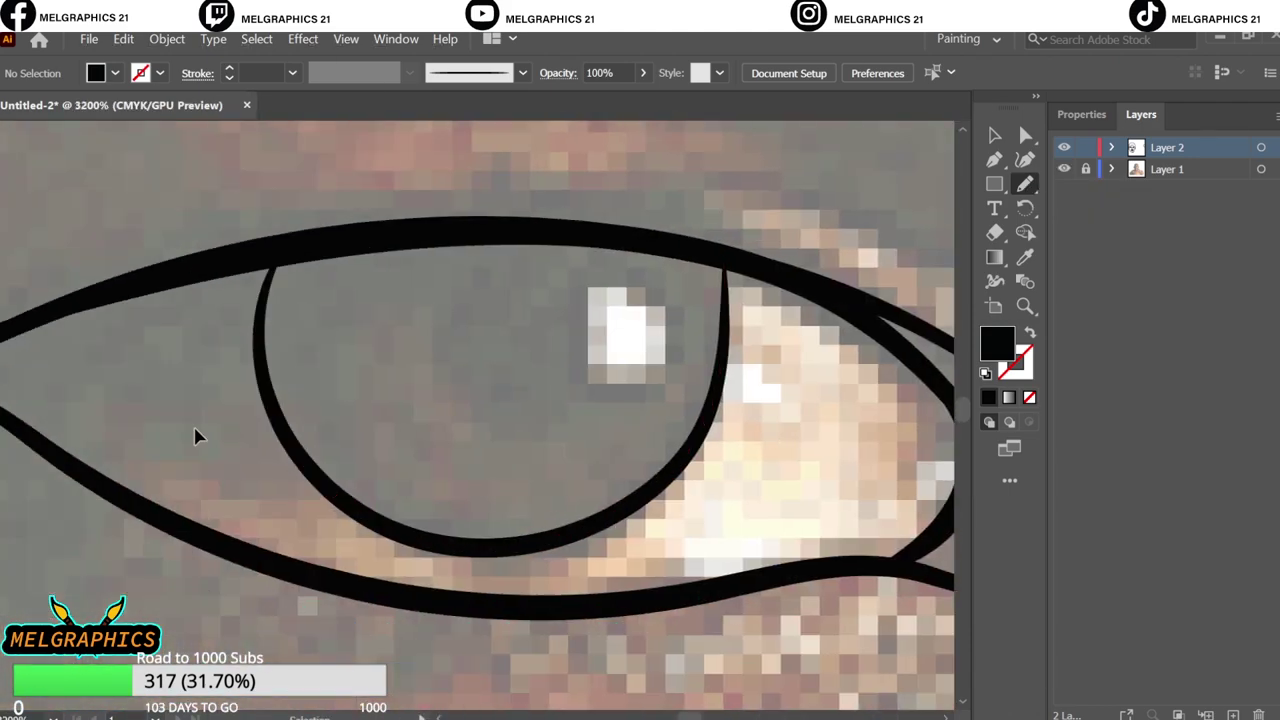
{"action": "left_click_drag", "start_coordinate": [205, 335], "coordinate": [22, 430]}
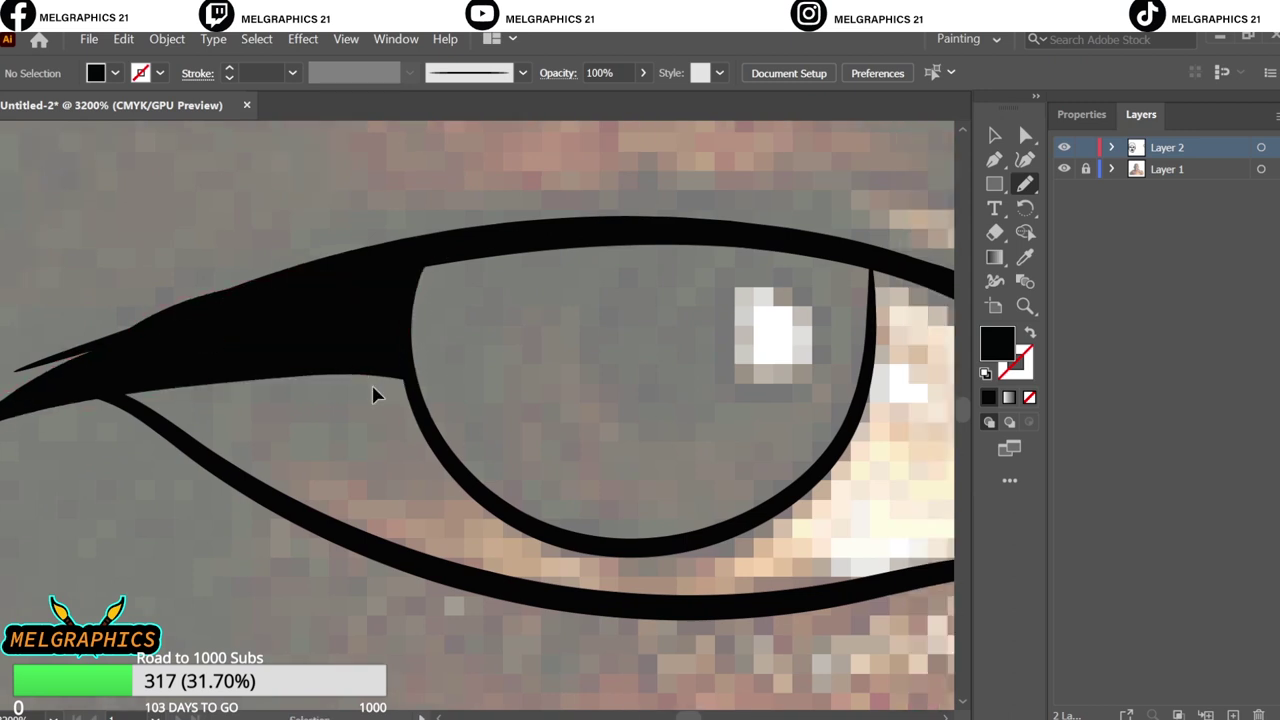
{"action": "mouse_move", "coordinate": [240, 252]}
{"action": "left_mouse_down"}
{"action": "mouse_move", "coordinate": [320, 486]}
{"action": "mouse_move", "coordinate": [714, 314]}
{"action": "mouse_move", "coordinate": [280, 238]}
{"action": "left_mouse_up"}
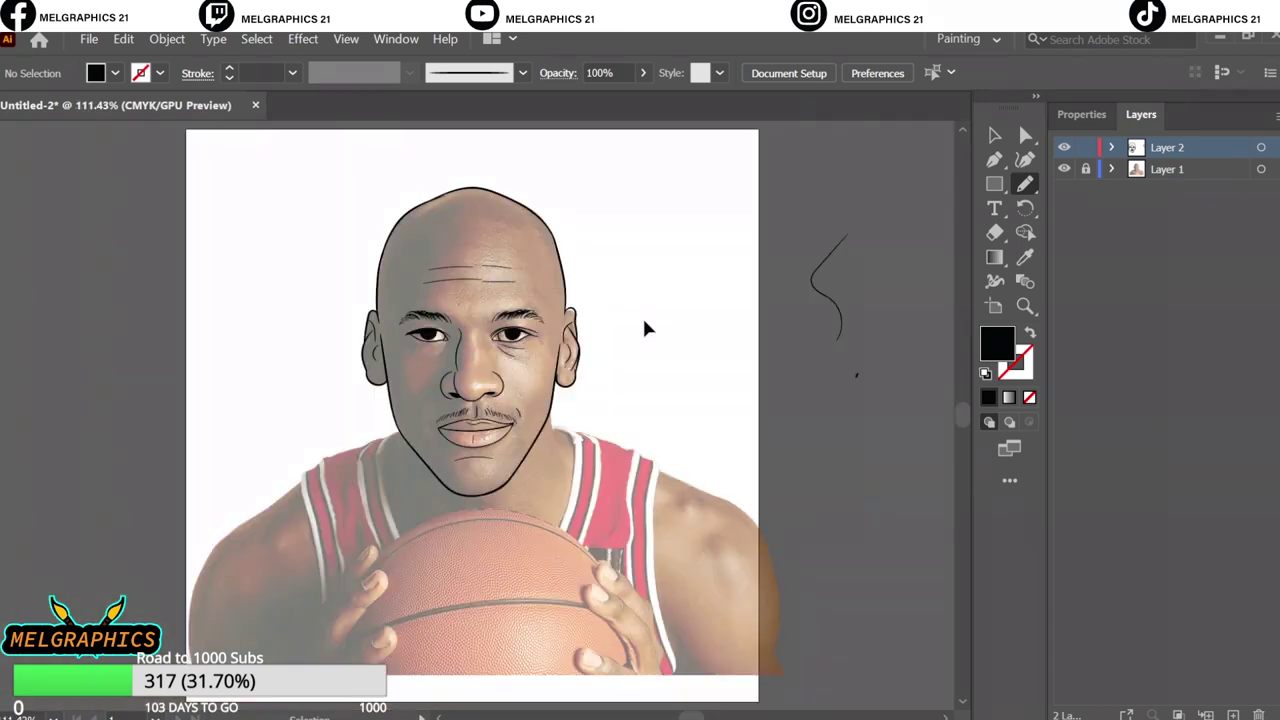
{"action": "left_click", "coordinate": [1064, 169]}
- Start a Pen shadow path at the chin and outline the left cheek shadow
{"action": "key", "text": "p"}
{"action": "scroll", "coordinate": [400, 440], "scroll_direction": "up", "scroll_amount": 2}
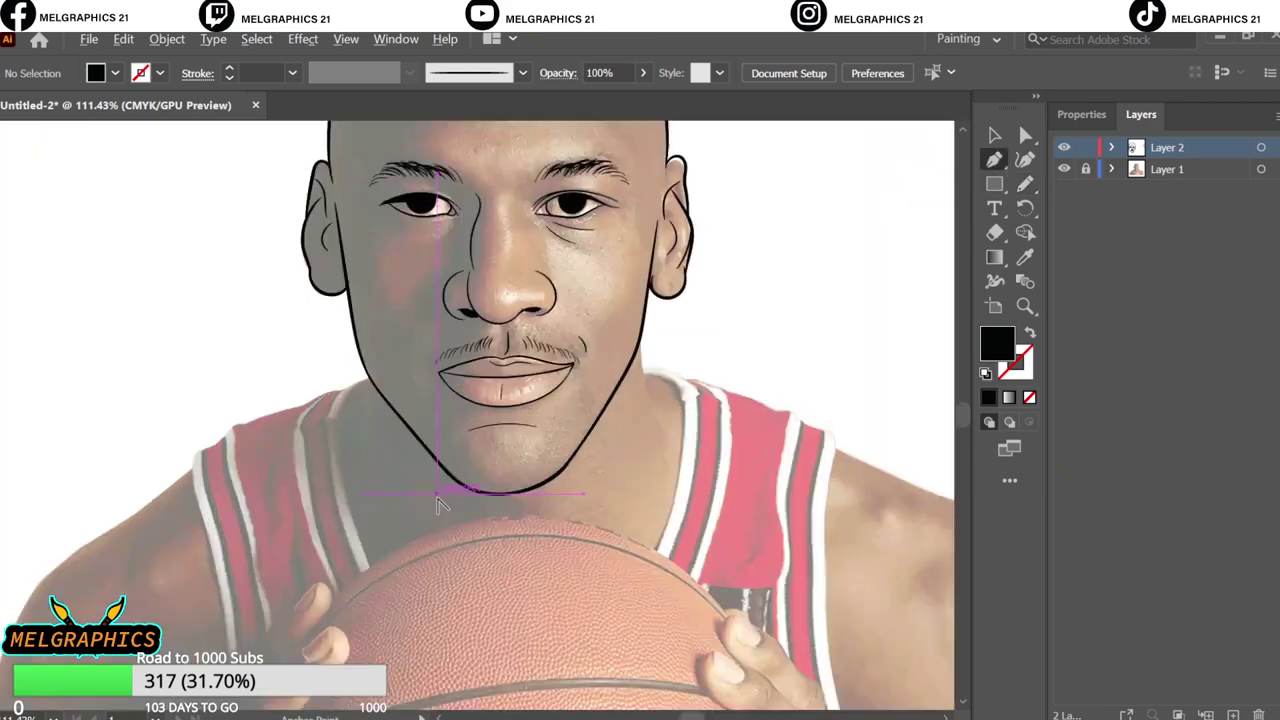
{"action": "scroll", "coordinate": [400, 440], "scroll_direction": "up", "scroll_amount": 3}
{"action": "left_click", "coordinate": [688, 645]}
{"action": "left_click", "coordinate": [591, 594]}
{"action": "scroll", "coordinate": [382, 347], "scroll_direction": "up", "scroll_amount": 5}
{"action": "left_click", "coordinate": [355, 513]}
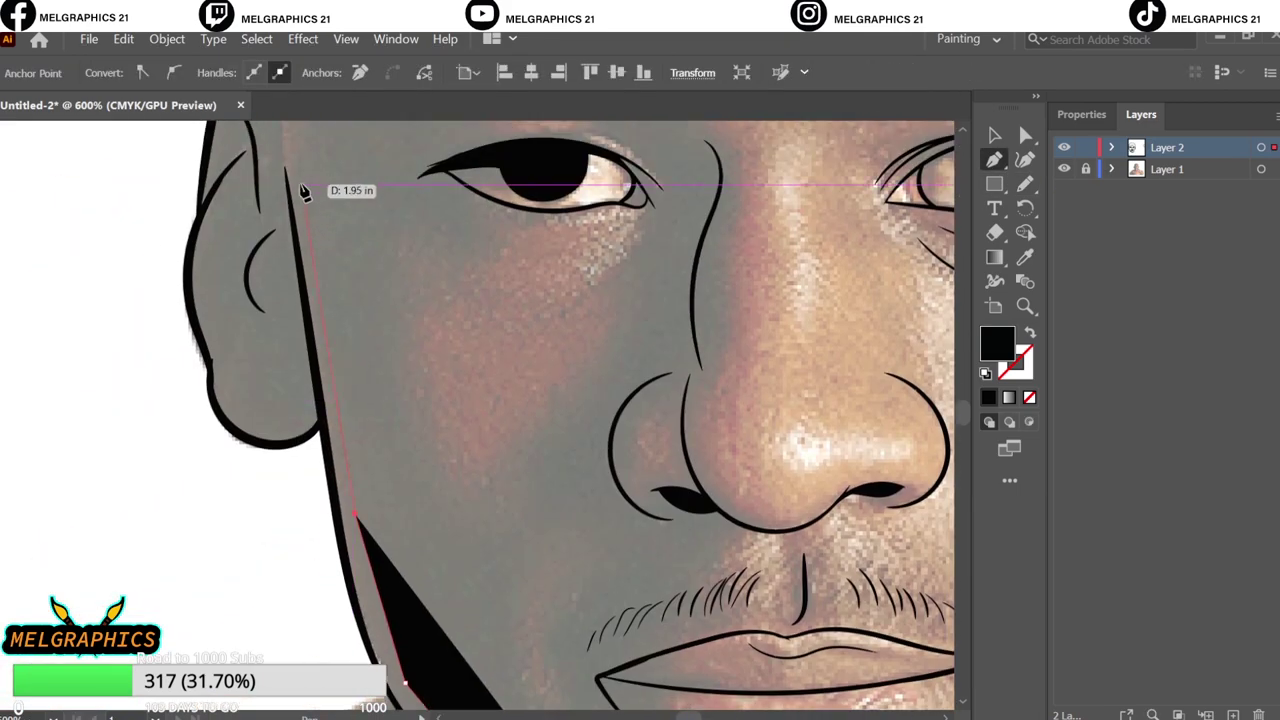
{"action": "left_click", "coordinate": [298, 175]}
{"action": "left_click", "coordinate": [386, 220]}
{"action": "left_click", "coordinate": [425, 530]}
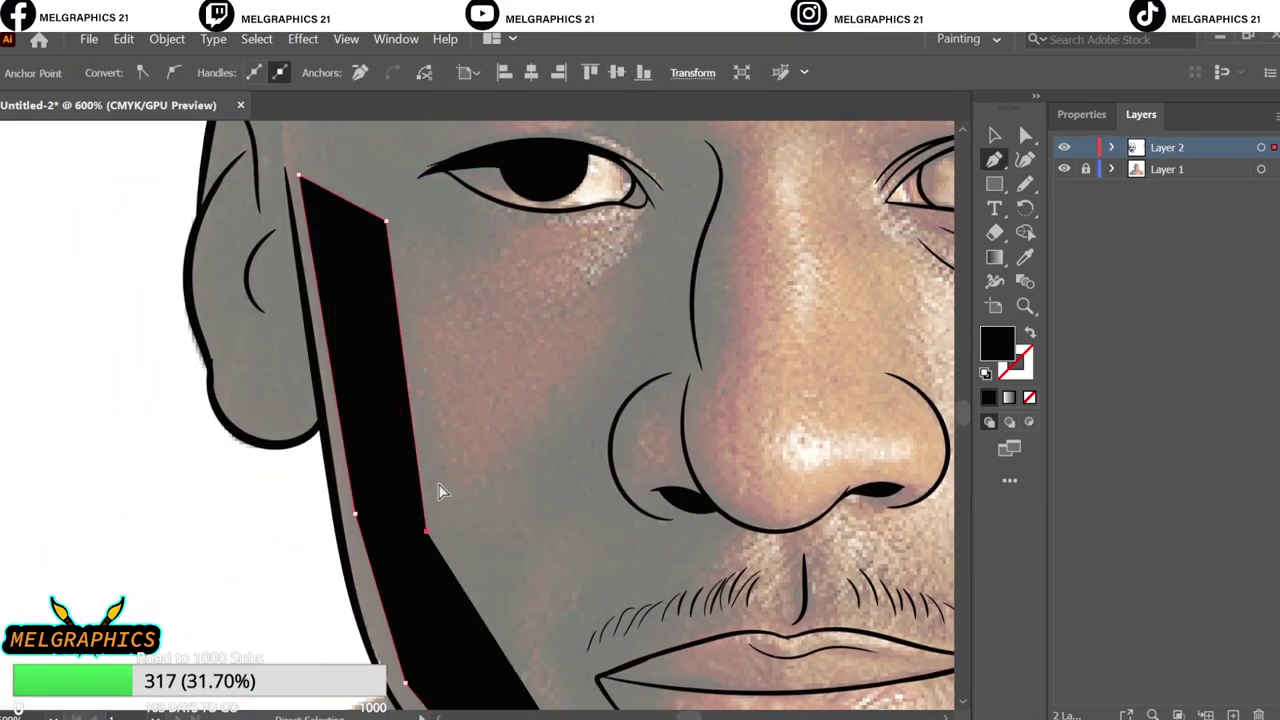
- Extend the shadow path along the side of the nose and around the nostril edge
{"action": "left_click", "coordinate": [648, 386]}
{"action": "scroll", "coordinate": [635, 400], "scroll_direction": "up", "scroll_amount": 2}
{"action": "left_click", "coordinate": [611, 433]}
{"action": "scroll", "coordinate": [613, 436], "scroll_direction": "down", "scroll_amount": 2}
{"action": "left_click", "coordinate": [423, 529]}
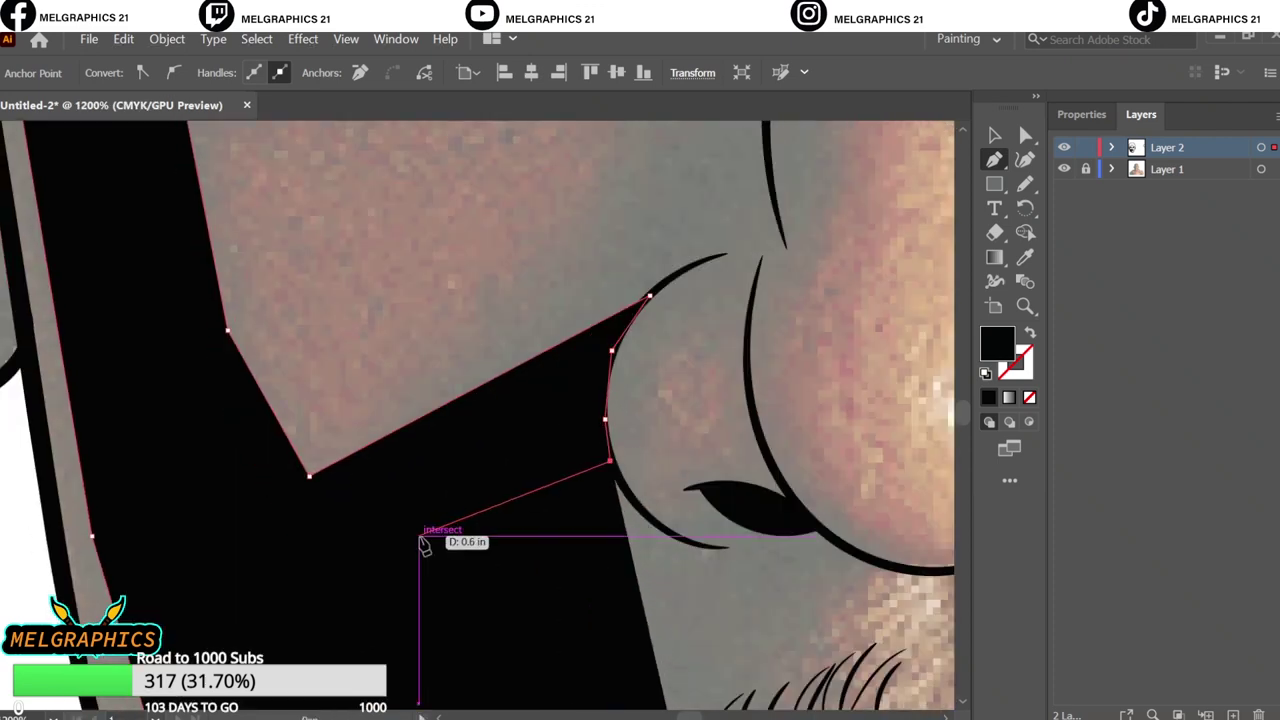
{"action": "scroll", "coordinate": [428, 540], "scroll_direction": "down", "scroll_amount": 4}
{"action": "left_click", "coordinate": [431, 503]}
{"action": "left_click", "coordinate": [462, 662]}
{"action": "left_click", "coordinate": [530, 454]}
{"action": "left_click", "coordinate": [650, 340]}
{"action": "scroll", "coordinate": [700, 366], "scroll_direction": "right", "scroll_amount": 2}
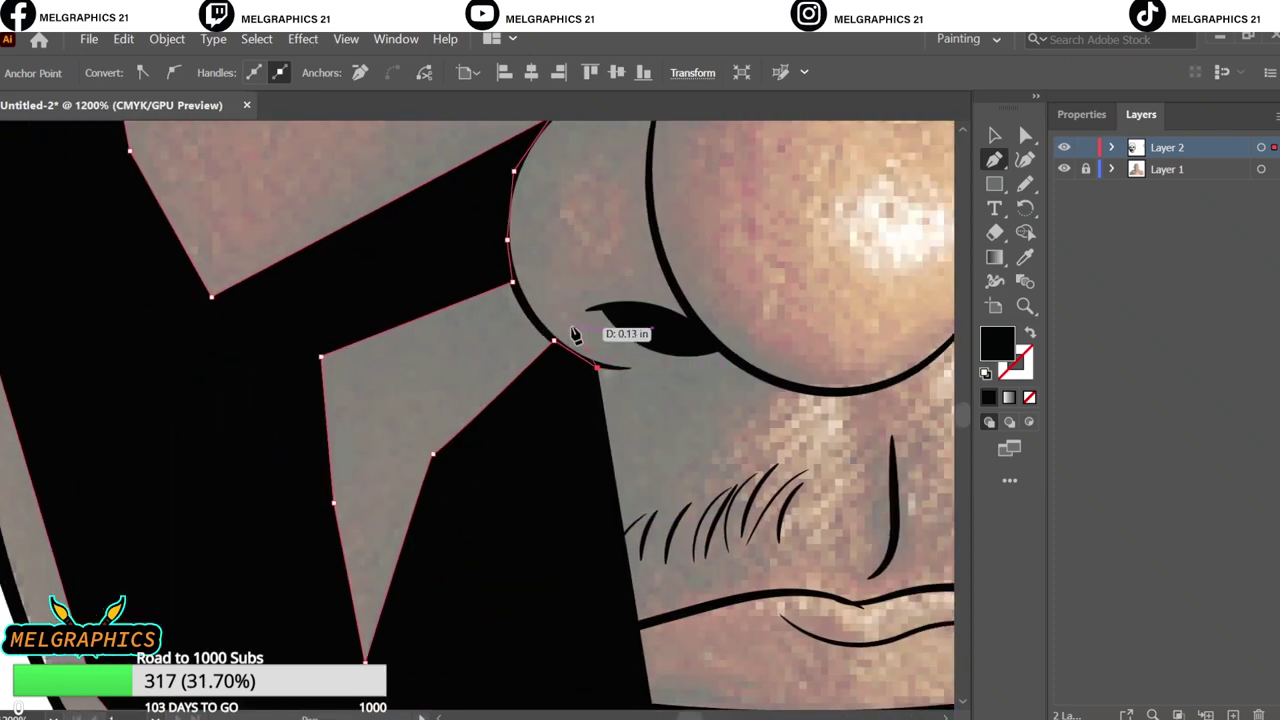
{"action": "left_click", "coordinate": [563, 319]}
{"action": "left_click", "coordinate": [713, 333]}
{"action": "left_click", "coordinate": [762, 373]}
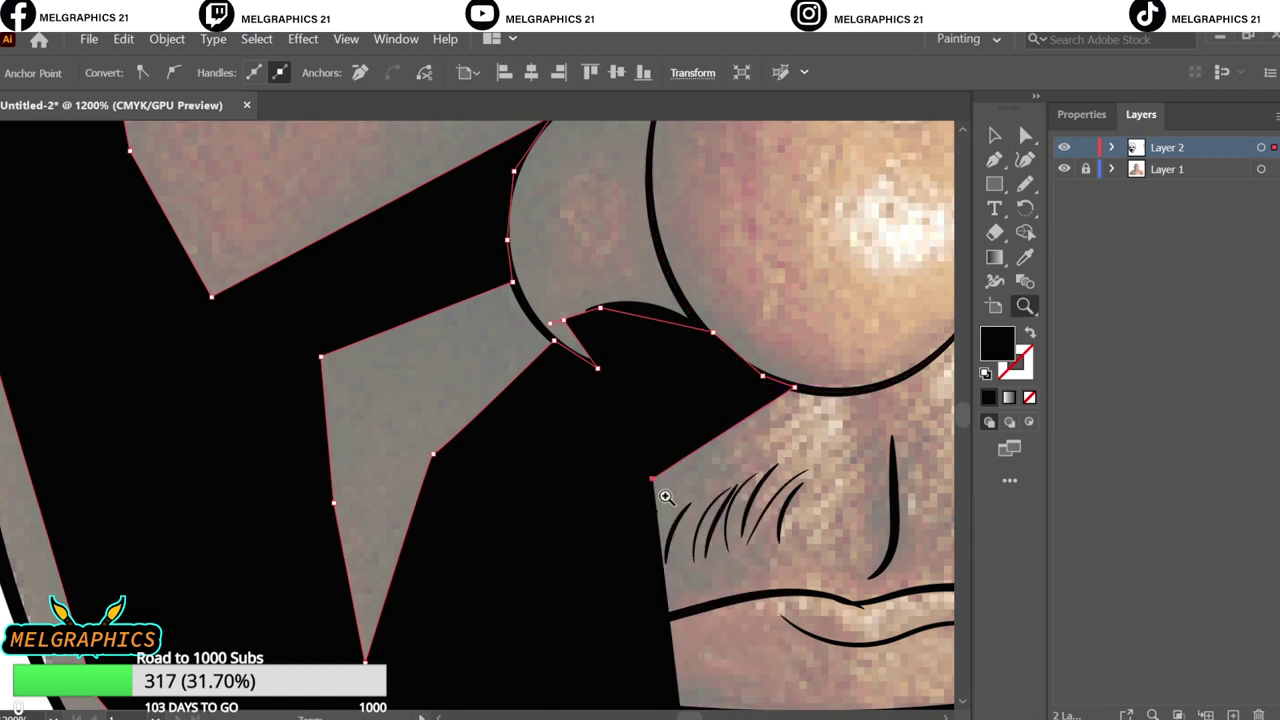
- Add shadow anchors along the moustache to the lip corner, restoring the black fill
{"action": "key", "text": "shift+x"}
{"action": "key", "text": "shift+x"}
{"action": "left_click", "coordinate": [657, 510]}
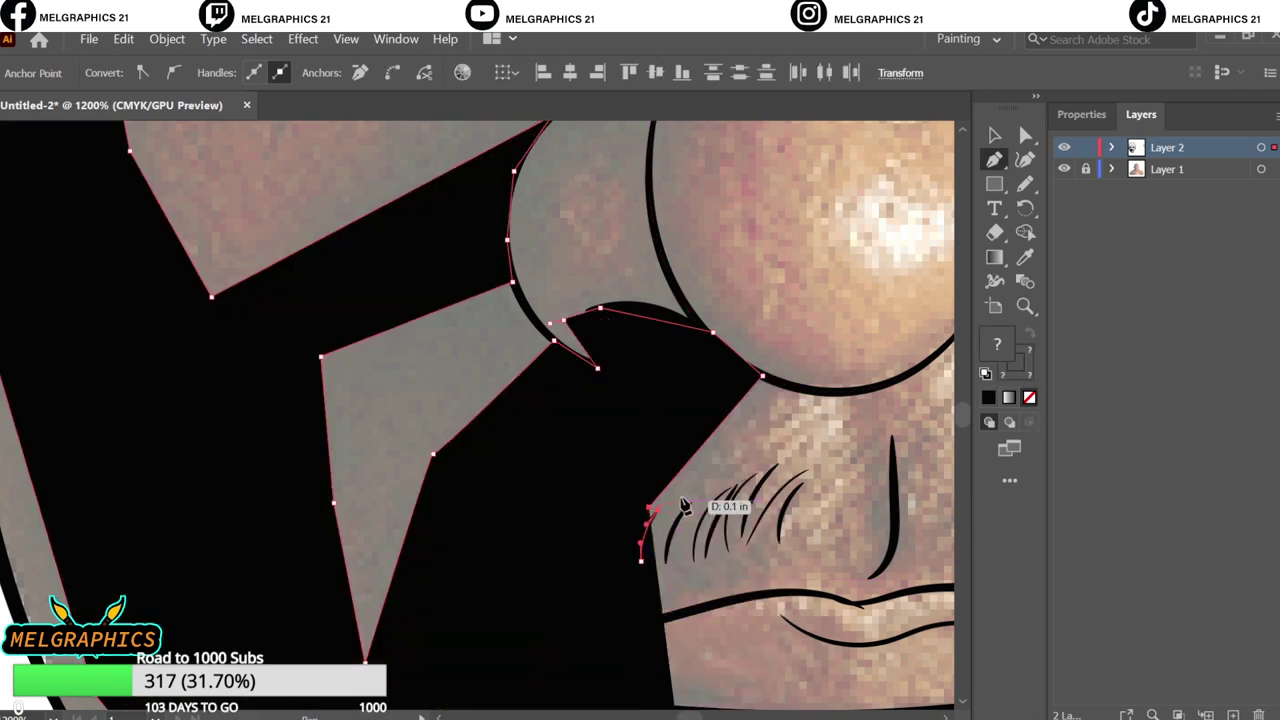
{"action": "left_click", "coordinate": [690, 478]}
{"action": "left_click", "coordinate": [680, 518]}
{"action": "left_click", "coordinate": [685, 545]}
{"action": "left_click", "coordinate": [692, 580]}
{"action": "scroll", "coordinate": [700, 612], "scroll_direction": "down", "scroll_amount": 3}
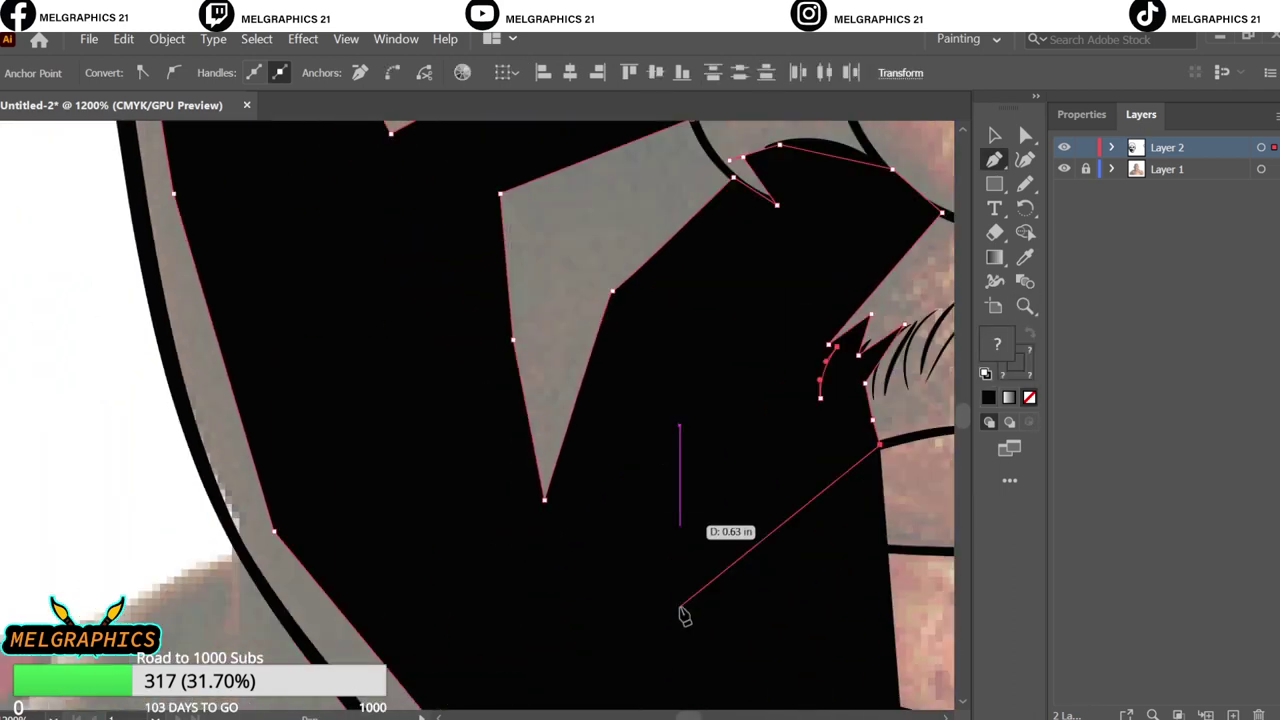
{"action": "left_click", "coordinate": [657, 528]}
{"action": "key", "text": "shift+x"}
{"action": "scroll", "coordinate": [686, 586], "scroll_direction": "up", "scroll_amount": 3}
{"action": "key", "text": "shift+x"}
- Continue the shadow shape around and below the lip
{"action": "left_click", "coordinate": [514, 423]}
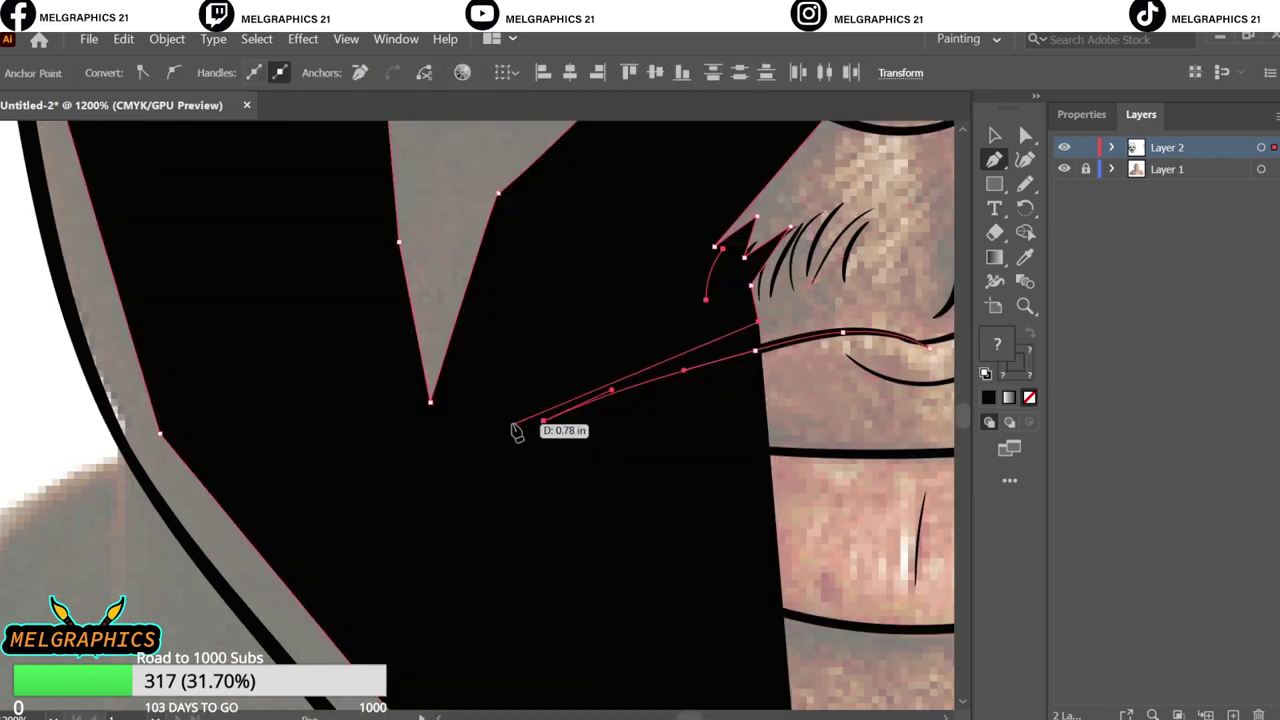
{"action": "scroll", "coordinate": [514, 423], "scroll_direction": "right", "scroll_amount": 2}
{"action": "scroll", "coordinate": [495, 508], "scroll_direction": "down", "scroll_amount": 2}
{"action": "left_click", "coordinate": [495, 508]}
{"action": "left_click", "coordinate": [757, 553]}
{"action": "scroll", "coordinate": [757, 553], "scroll_direction": "down", "scroll_amount": 1}
{"action": "left_click", "coordinate": [543, 535]}
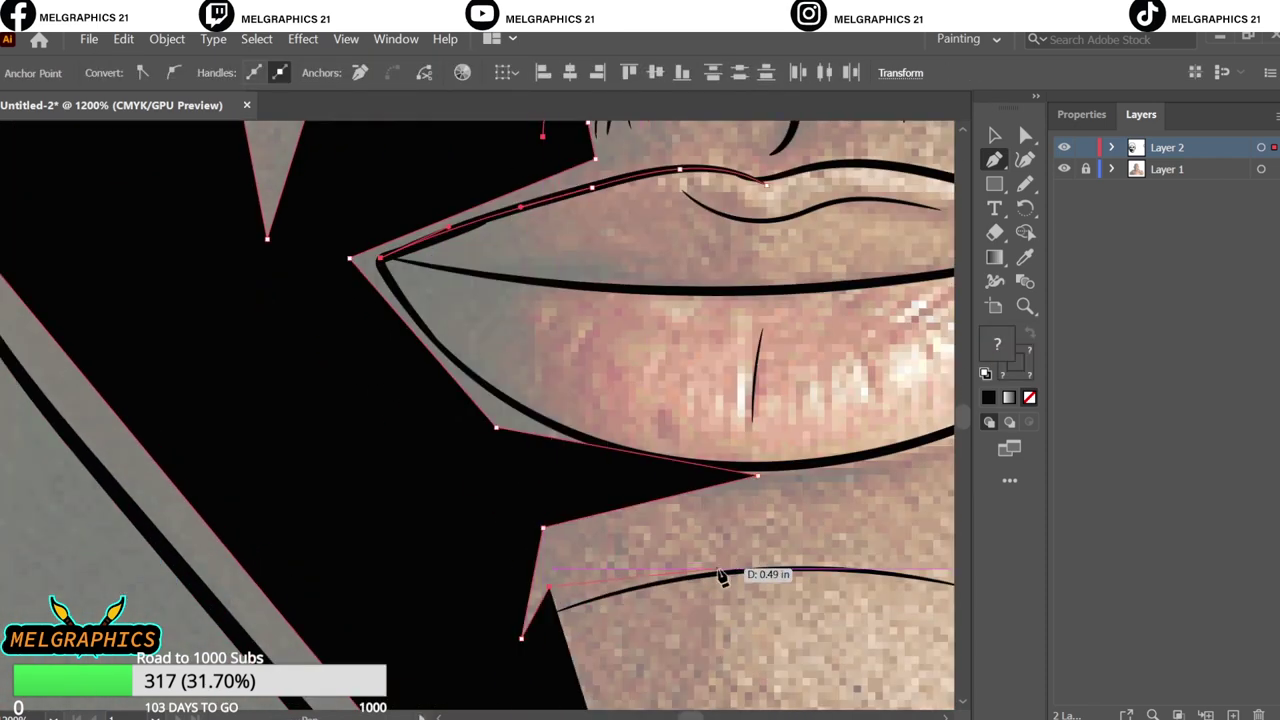
{"action": "left_click", "coordinate": [741, 577]}
{"action": "scroll", "coordinate": [549, 600], "scroll_direction": "down", "scroll_amount": 3}
{"action": "left_click", "coordinate": [521, 426]}
- Carry the shadow edge along the chin and close the cheek shadow shape
{"action": "left_click", "coordinate": [567, 594]}
{"action": "scroll", "coordinate": [567, 594], "scroll_direction": "down", "scroll_amount": 3}
{"action": "left_click", "coordinate": [800, 497]}
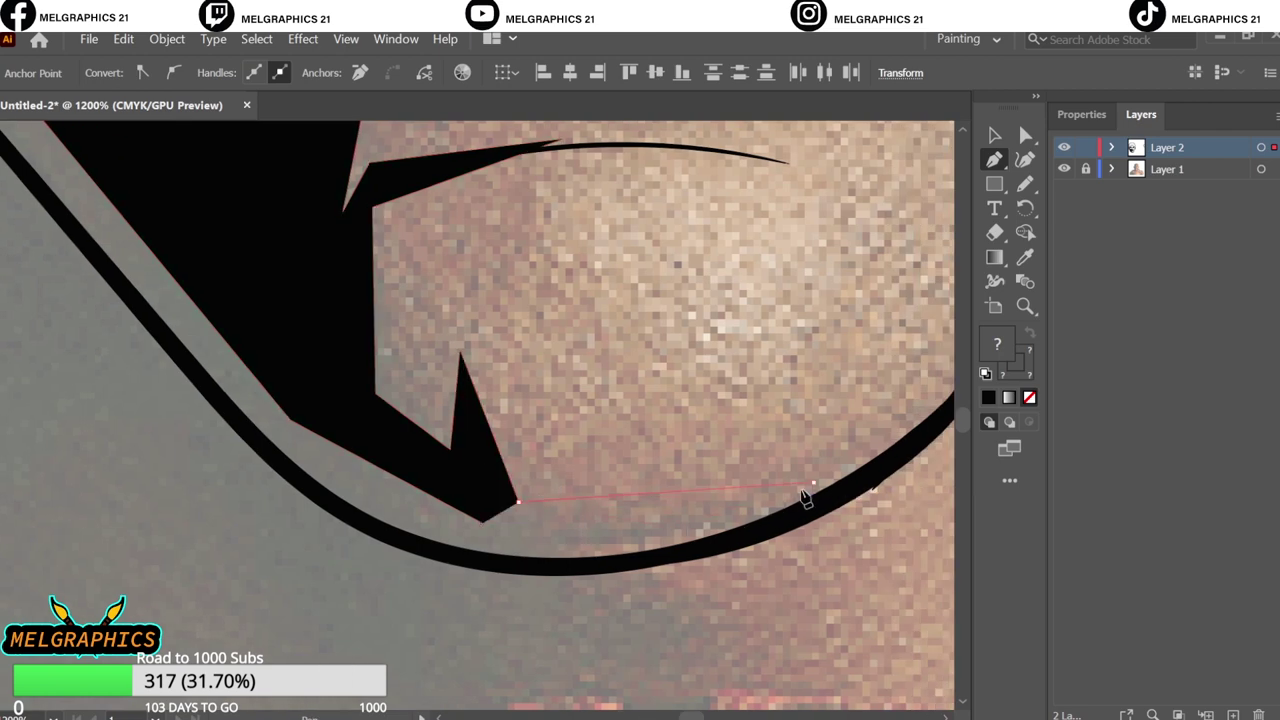
{"action": "left_click", "coordinate": [486, 523]}
{"action": "key", "text": "v"}
{"action": "left_click", "coordinate": [797, 318]}
{"action": "key", "text": "ctrl+0"}
- Draw a small closed black shadow shape beside the moustache
{"action": "left_click", "coordinate": [1064, 169]}
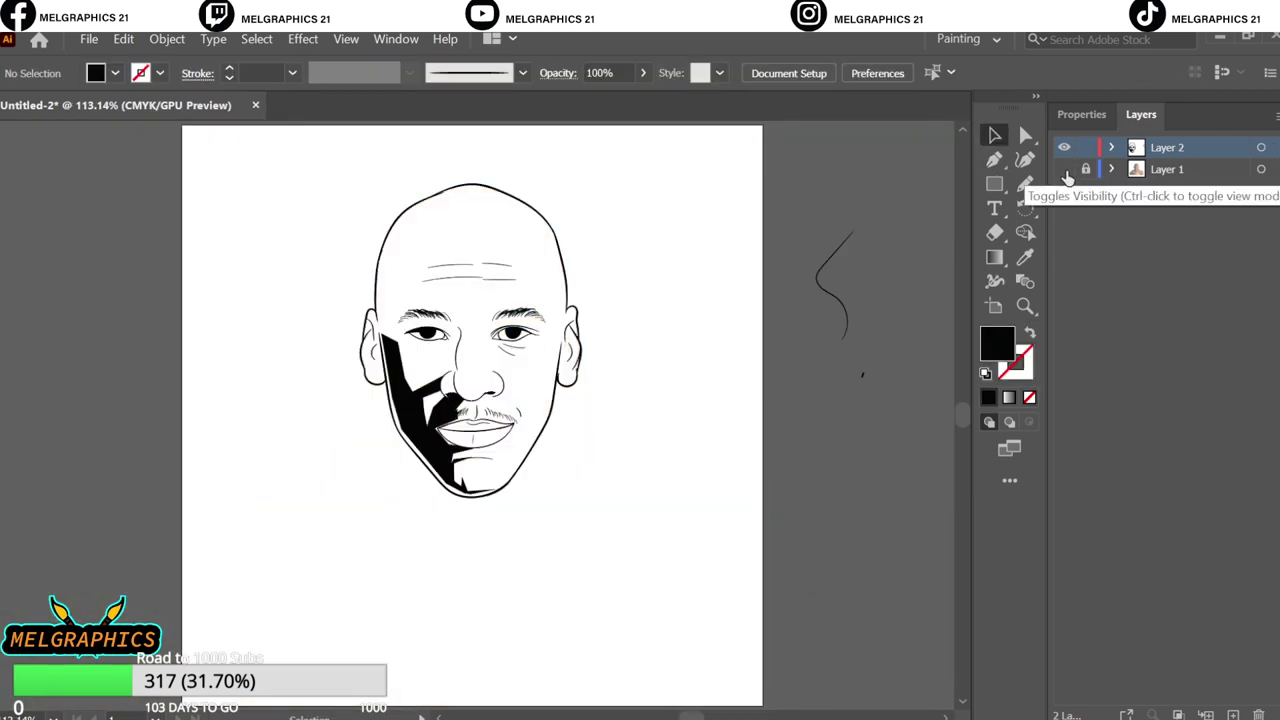
{"action": "scroll", "coordinate": [466, 394], "scroll_direction": "up", "scroll_amount": 5}
{"action": "scroll", "coordinate": [500, 528], "scroll_direction": "up", "scroll_amount": 3}
{"action": "key", "text": "p"}
{"action": "left_click", "coordinate": [466, 216]}
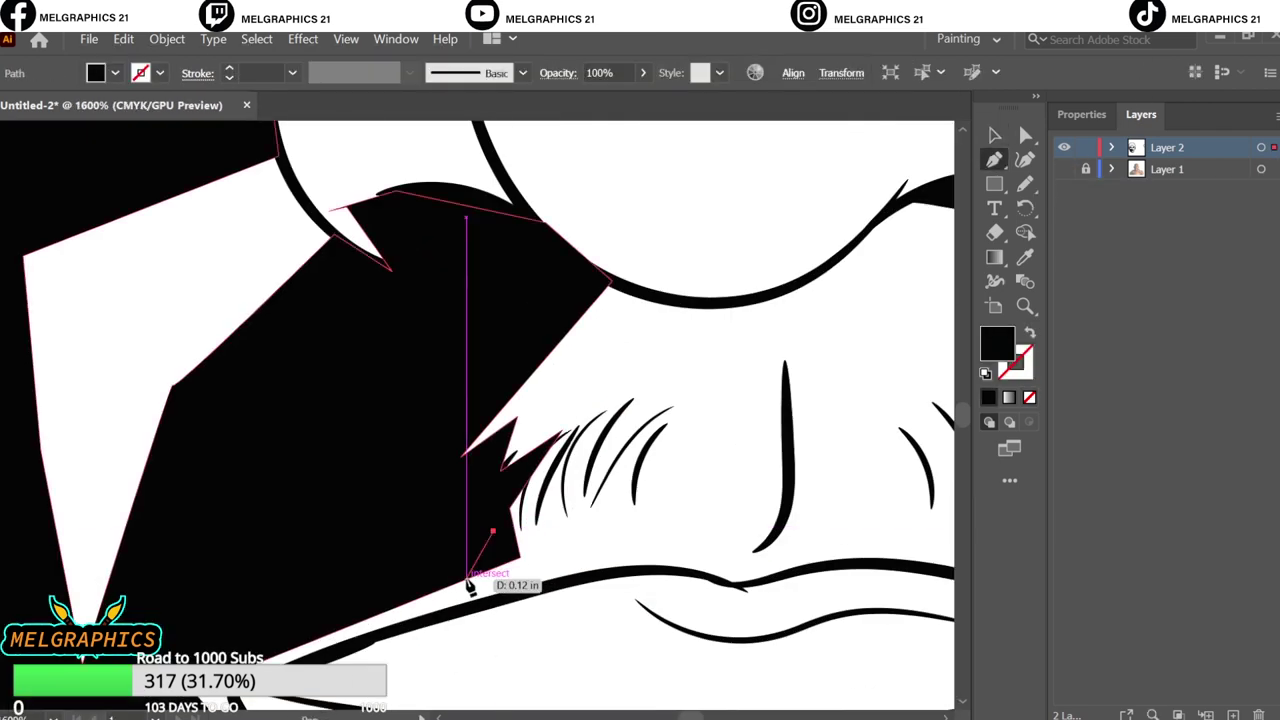
{"action": "left_click", "coordinate": [466, 580]}
{"action": "left_click", "coordinate": [606, 417]}
{"action": "left_click", "coordinate": [615, 403]}
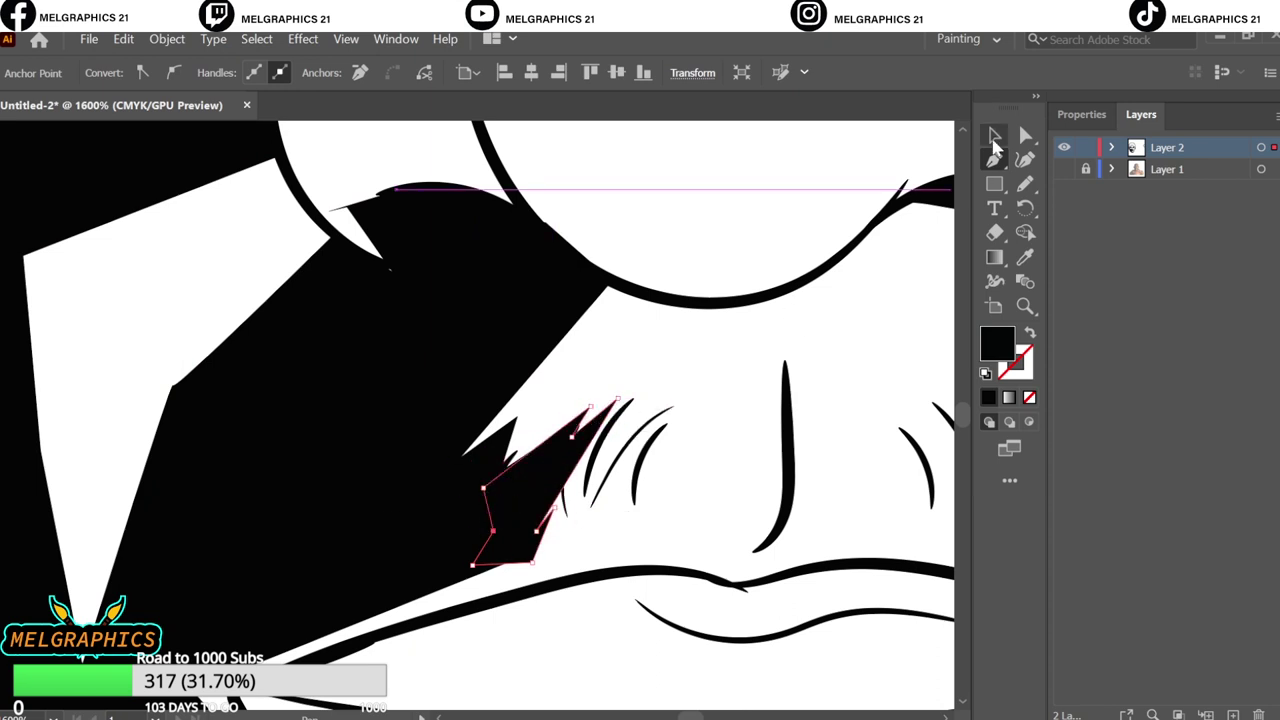
{"action": "key", "text": "v"}
{"action": "key", "text": "ctrl+0"}
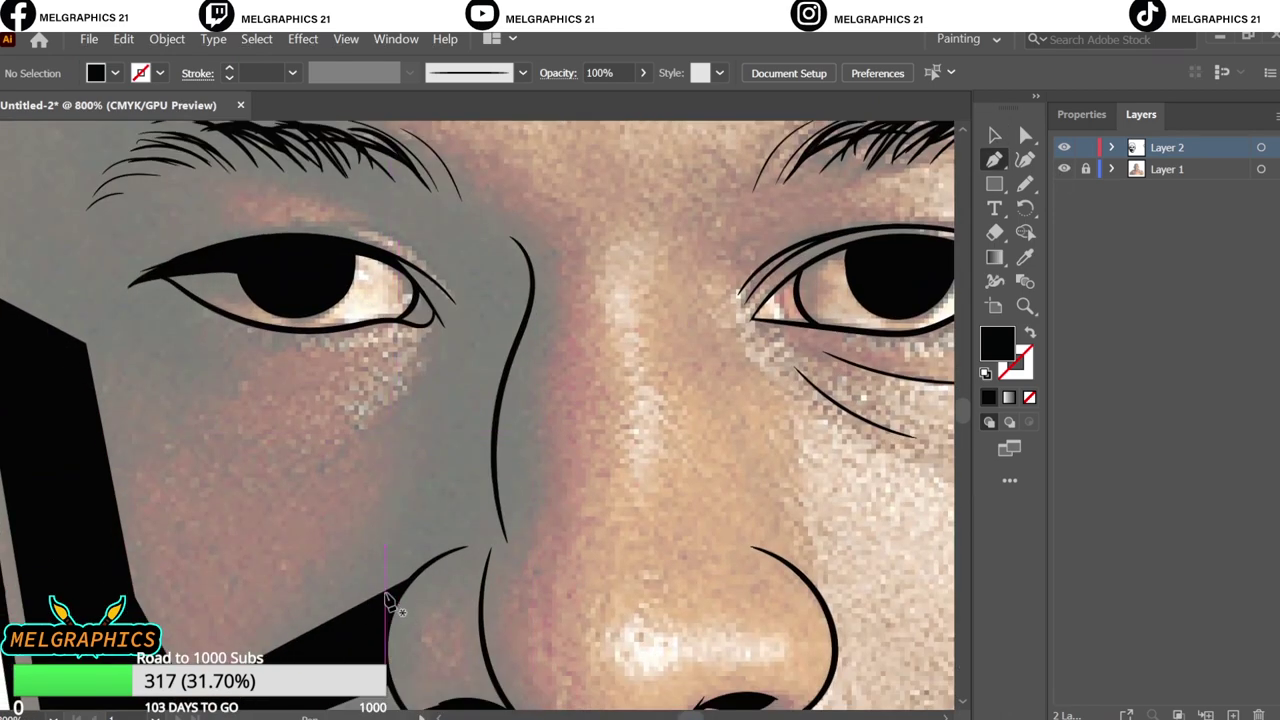
- Outline a shadow spike at the eye's inner corner, extending up beside the nose bridge
{"action": "left_click", "coordinate": [445, 368]}
{"action": "left_click", "coordinate": [311, 438]}
{"action": "left_click", "coordinate": [394, 405]}
{"action": "left_click", "coordinate": [444, 355]}
{"action": "left_click", "coordinate": [454, 313]}
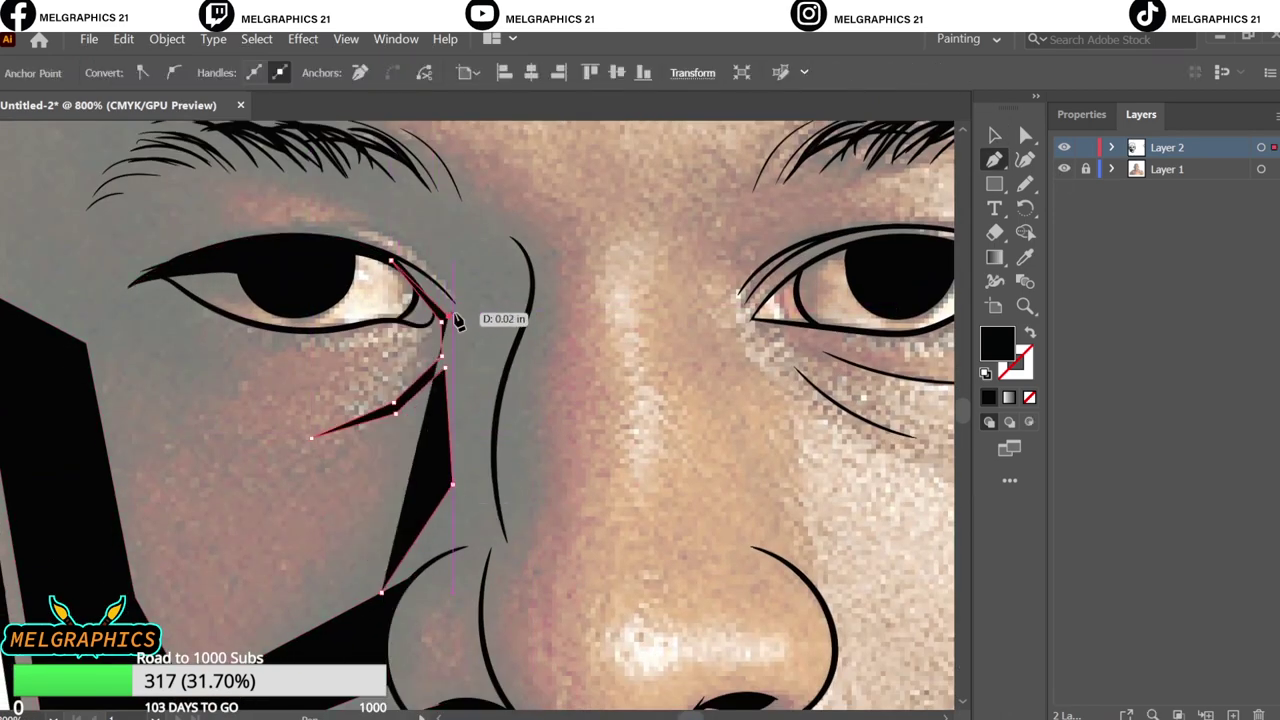
{"action": "left_click", "coordinate": [391, 258]}
{"action": "left_click", "coordinate": [470, 300]}
{"action": "left_click", "coordinate": [481, 176]}
{"action": "left_click", "coordinate": [547, 249]}
{"action": "left_click", "coordinate": [585, 245]}
{"action": "left_click", "coordinate": [545, 295]}
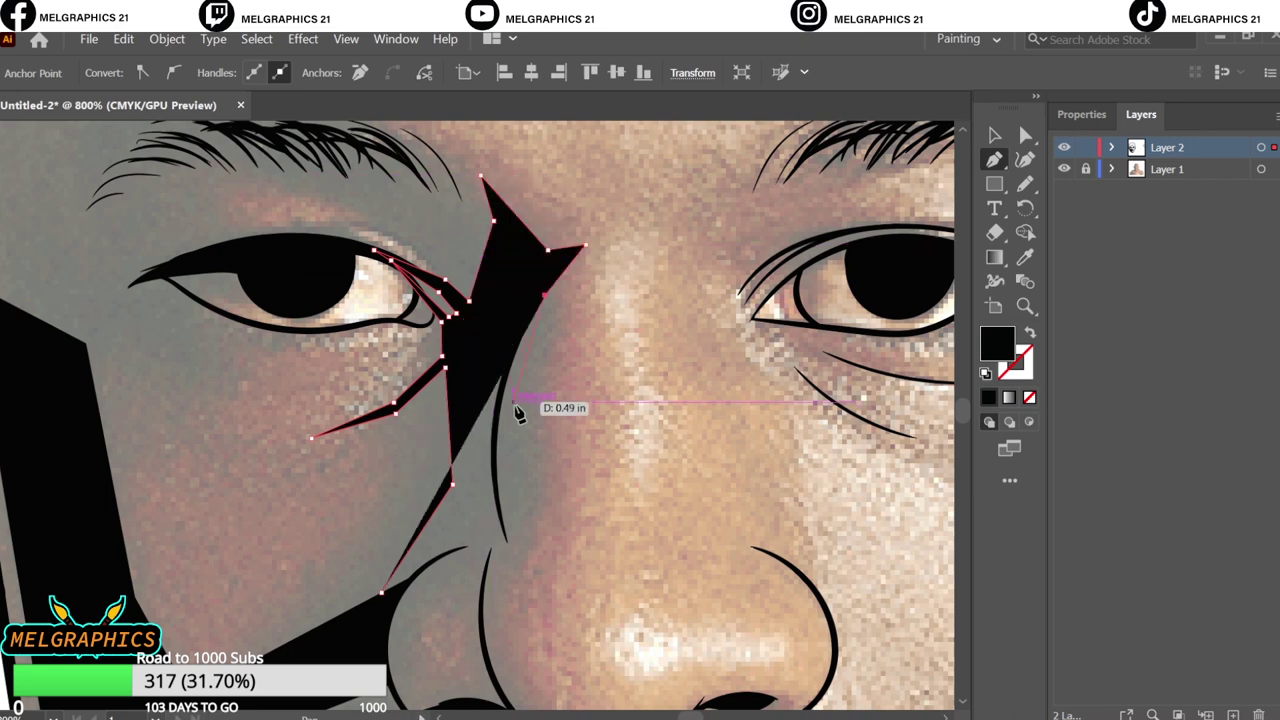
{"action": "left_click", "coordinate": [521, 383]}
- Carry the jagged shadow down the side of the nose, around and below the nostril
{"action": "left_click", "coordinate": [527, 498]}
{"action": "left_click", "coordinate": [520, 527]}
{"action": "left_click", "coordinate": [554, 540]}
{"action": "left_click", "coordinate": [499, 565]}
{"action": "left_click", "coordinate": [493, 615]}
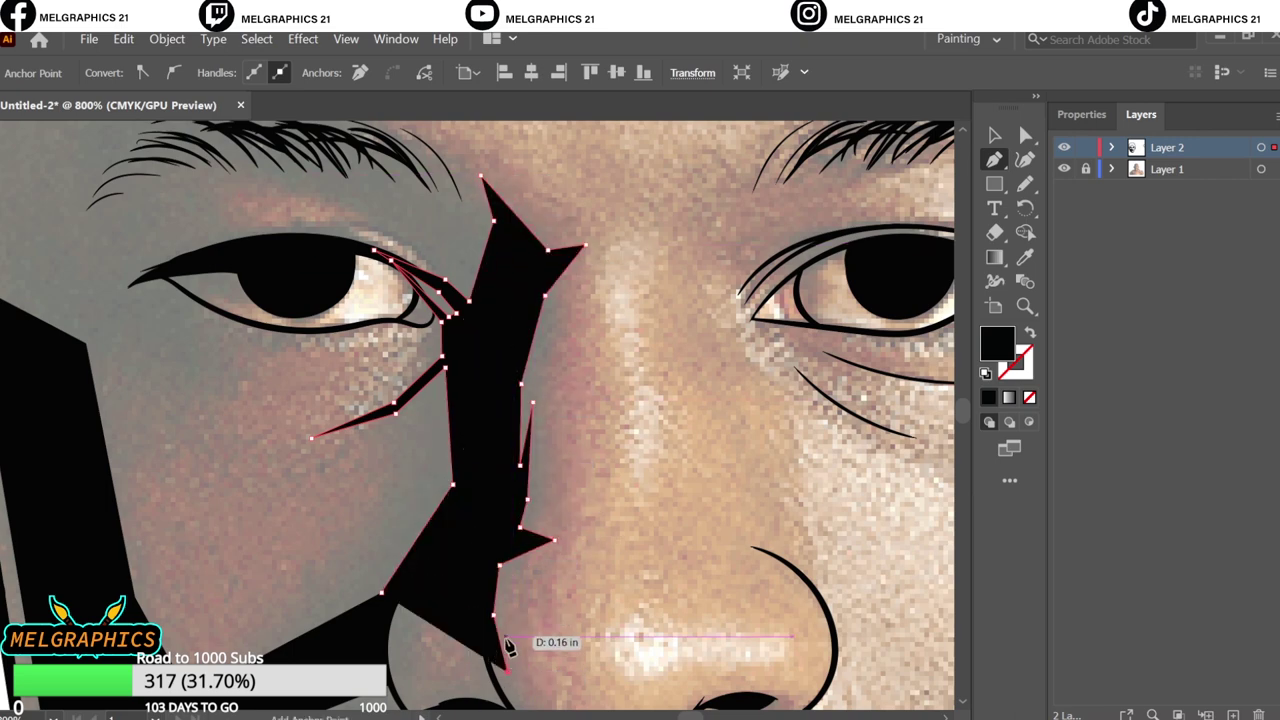
{"action": "left_click", "coordinate": [472, 586]}
{"action": "left_click", "coordinate": [414, 594]}
{"action": "scroll", "coordinate": [420, 600], "scroll_direction": "down", "scroll_amount": 2}
{"action": "left_click", "coordinate": [396, 565]}
{"action": "left_click", "coordinate": [405, 605]}
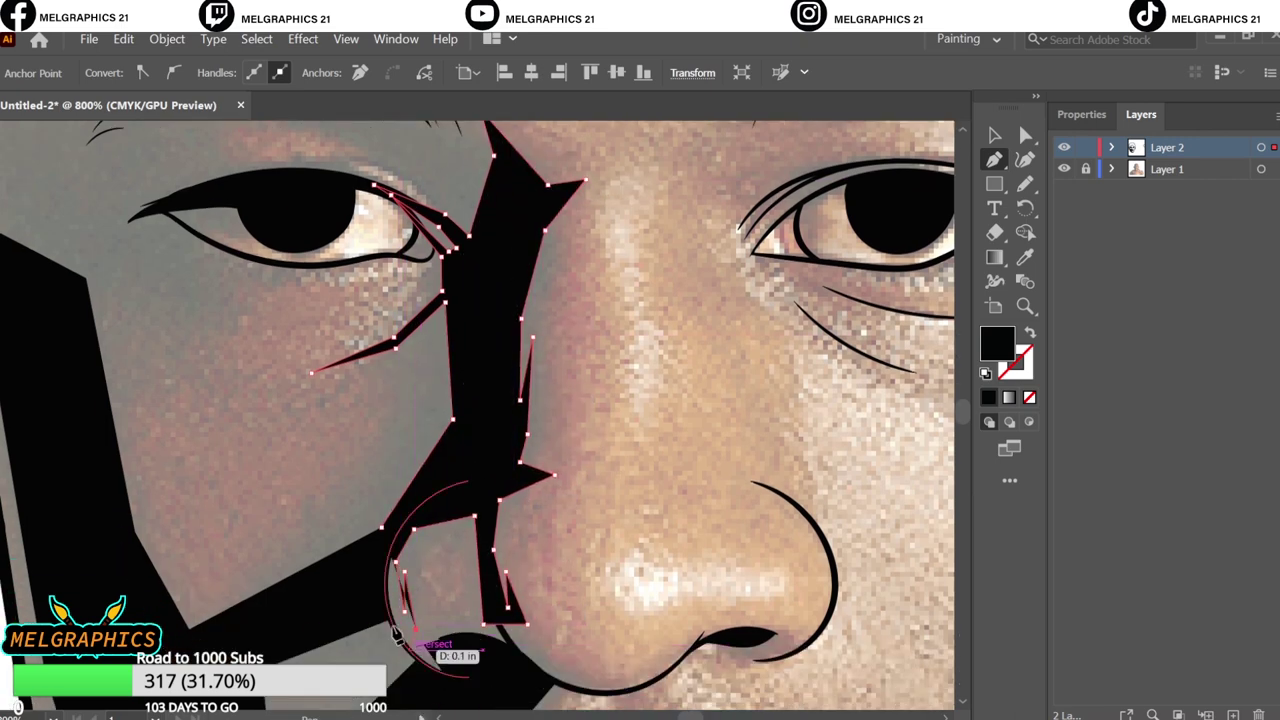
{"action": "left_click", "coordinate": [411, 646]}
{"action": "left_click", "coordinate": [428, 669]}
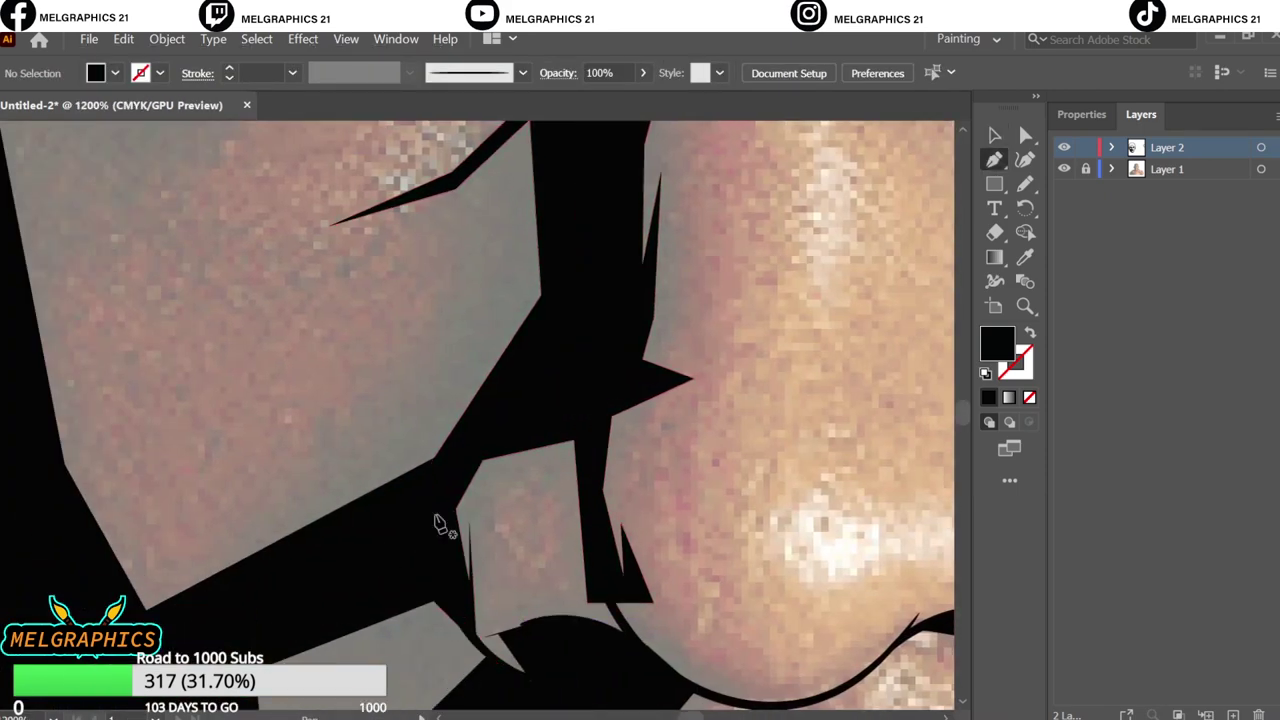
- Start a small shadow shape by the nostril and toggle the photo to check shading
{"action": "left_click", "coordinate": [442, 493]}
{"action": "left_click", "coordinate": [463, 597]}
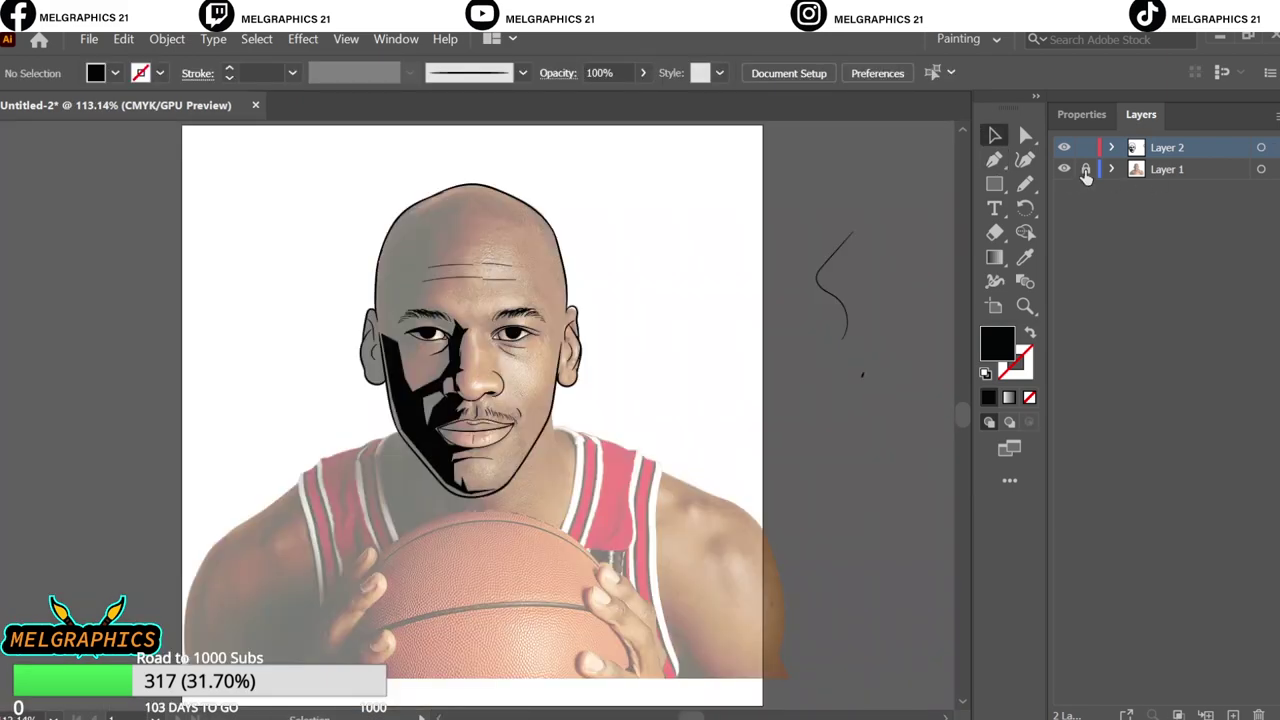
{"action": "left_click", "coordinate": [1064, 169]}
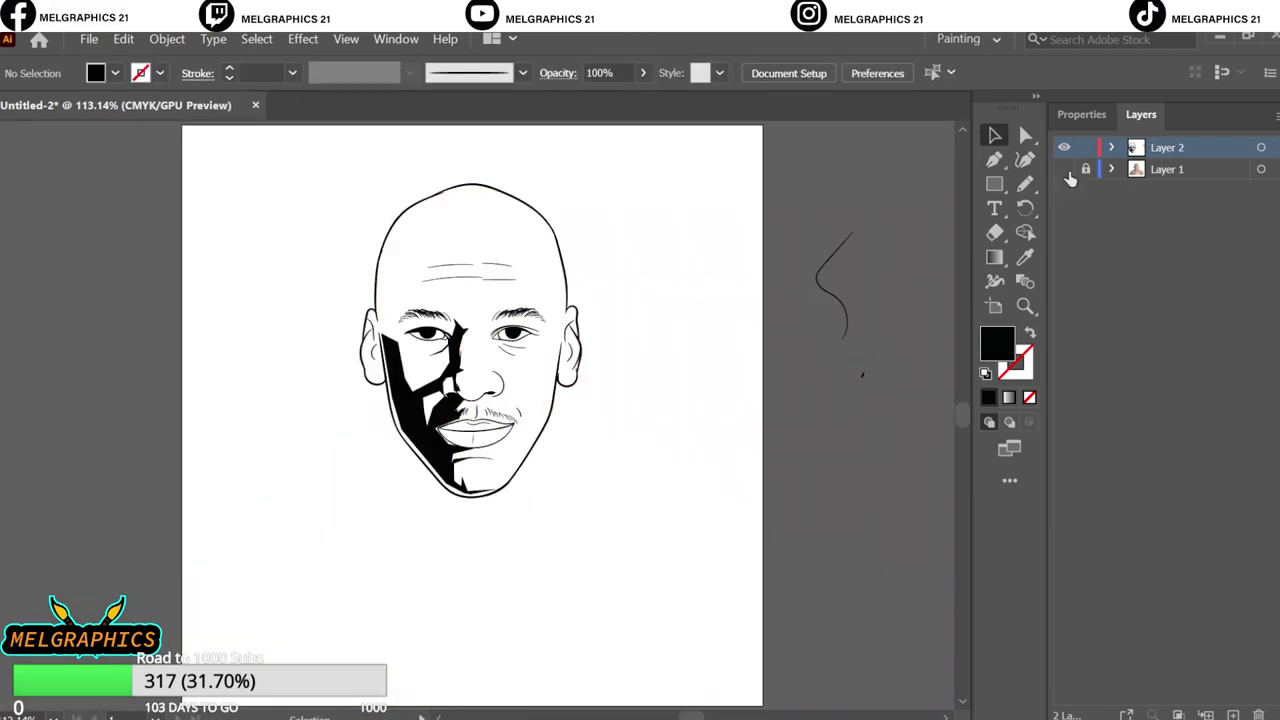
{"action": "left_click", "coordinate": [1064, 169]}
- Pen a jagged black shadow up the left forehead and scalp side, then review without the photo
{"action": "key", "text": "p"}
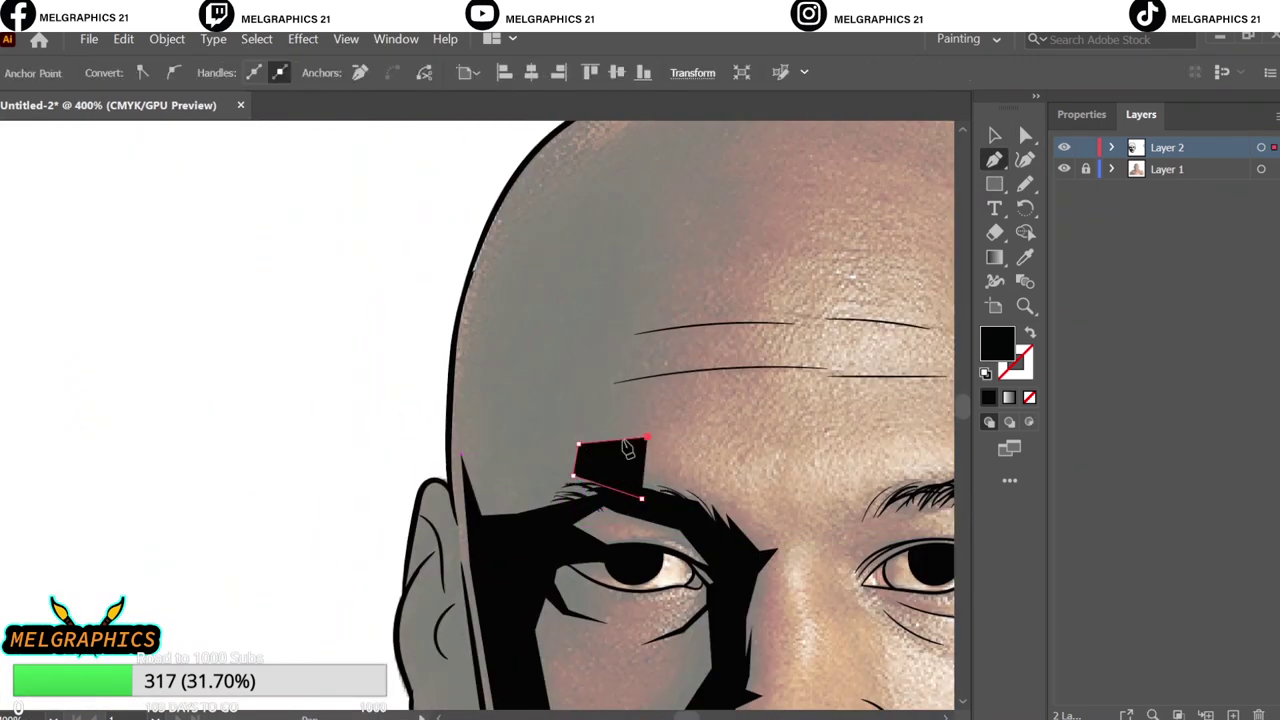
{"action": "key", "text": "ctrl+z"}
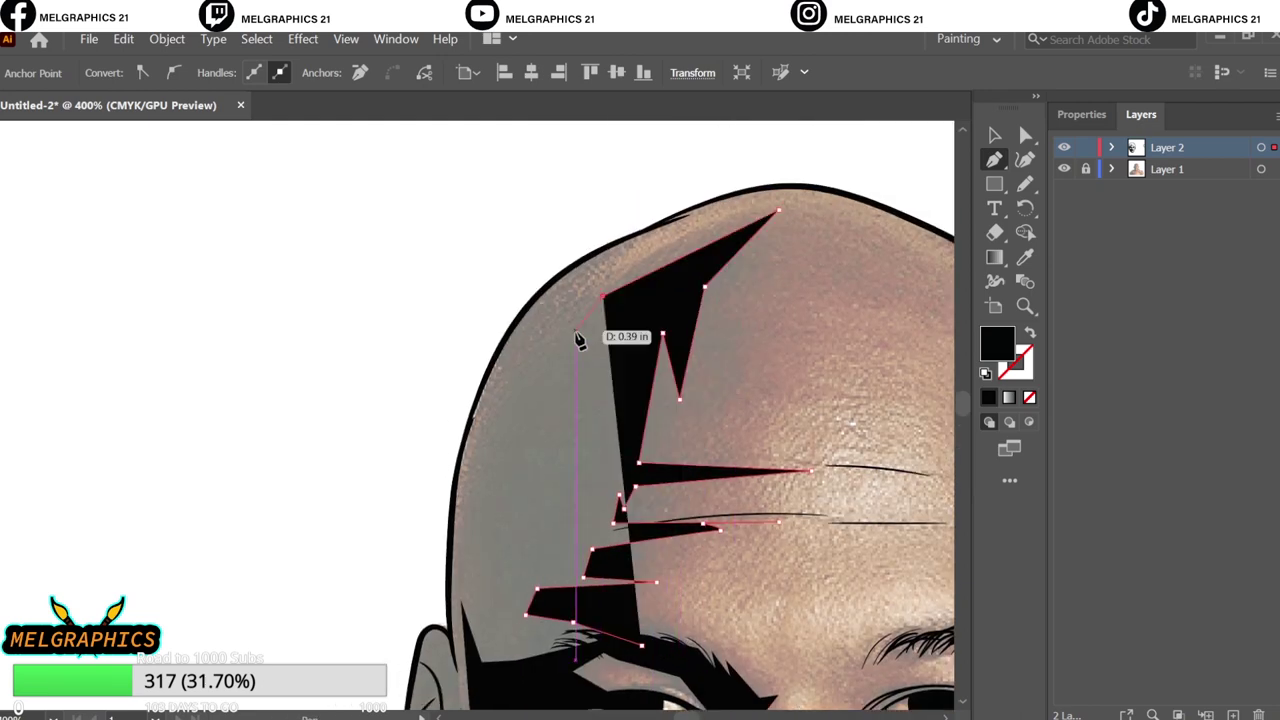
{"action": "left_click", "coordinate": [456, 537]}
{"action": "left_click", "coordinate": [474, 681]}
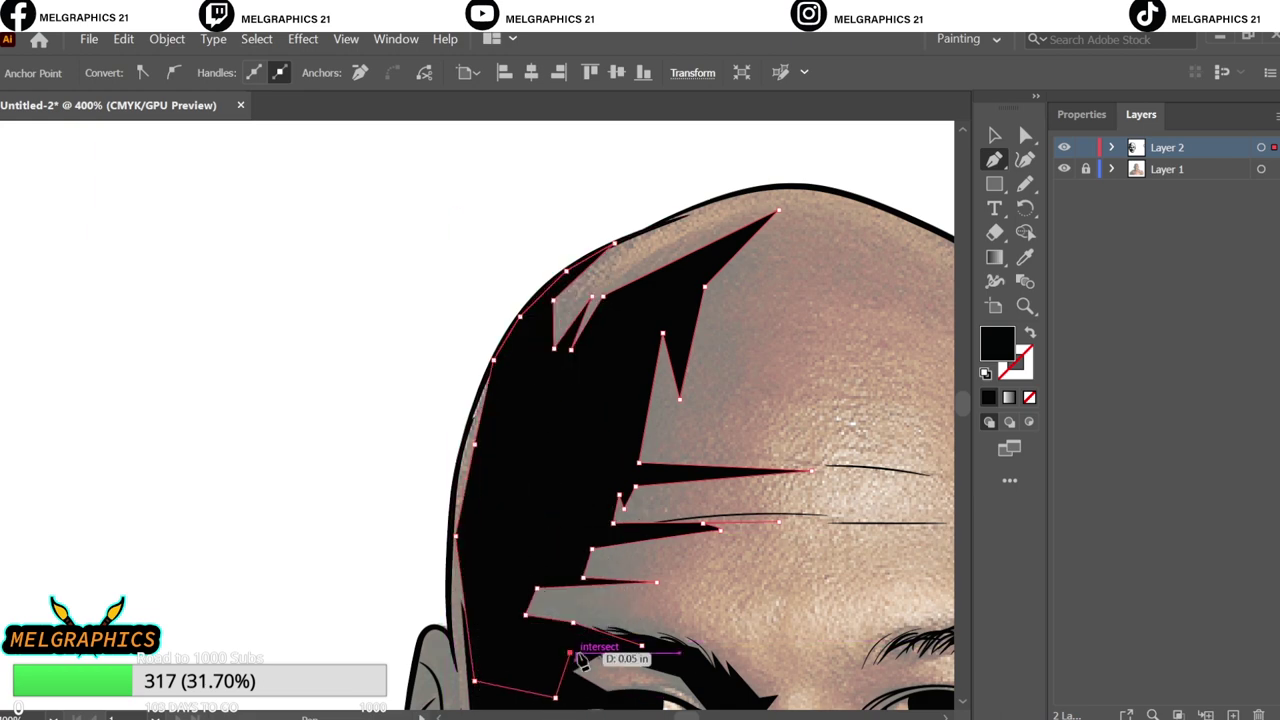
{"action": "left_click", "coordinate": [1000, 133]}
{"action": "key", "text": "ctrl+0"}
{"action": "left_click", "coordinate": [1064, 169]}
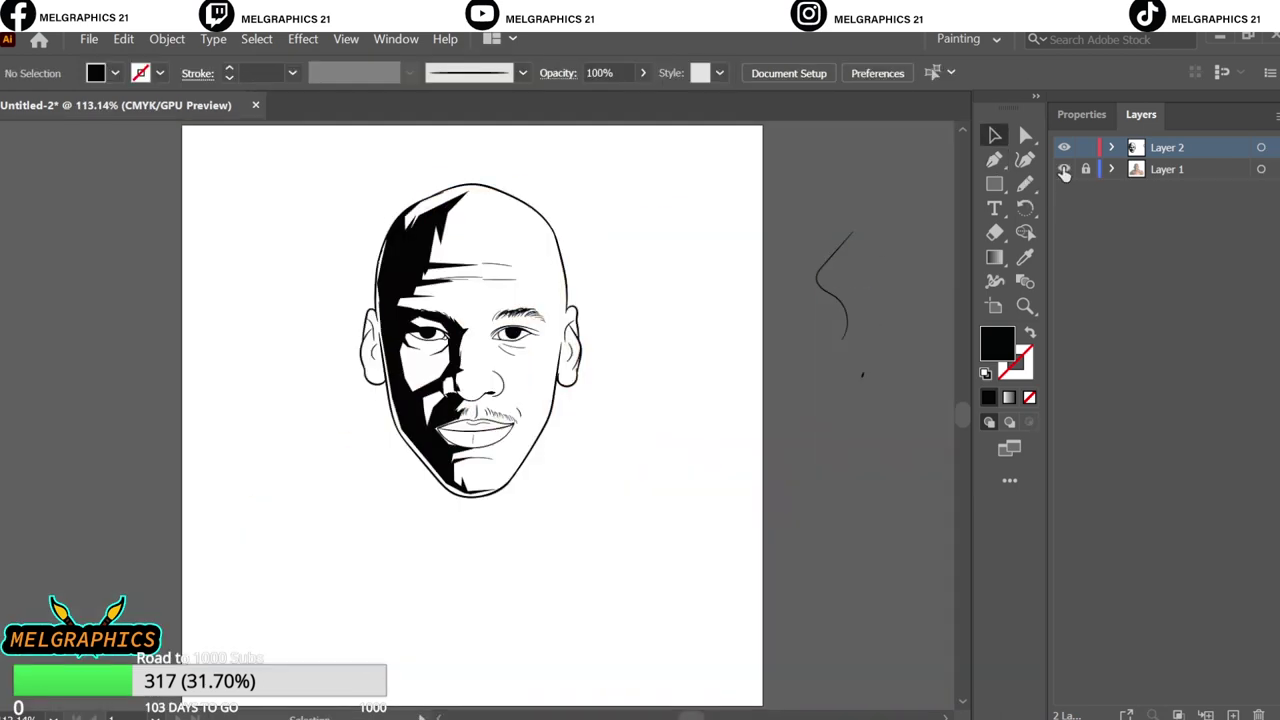
- Hide the reference photo to check the line art, then show it again
{"action": "left_click", "coordinate": [1064, 169]}
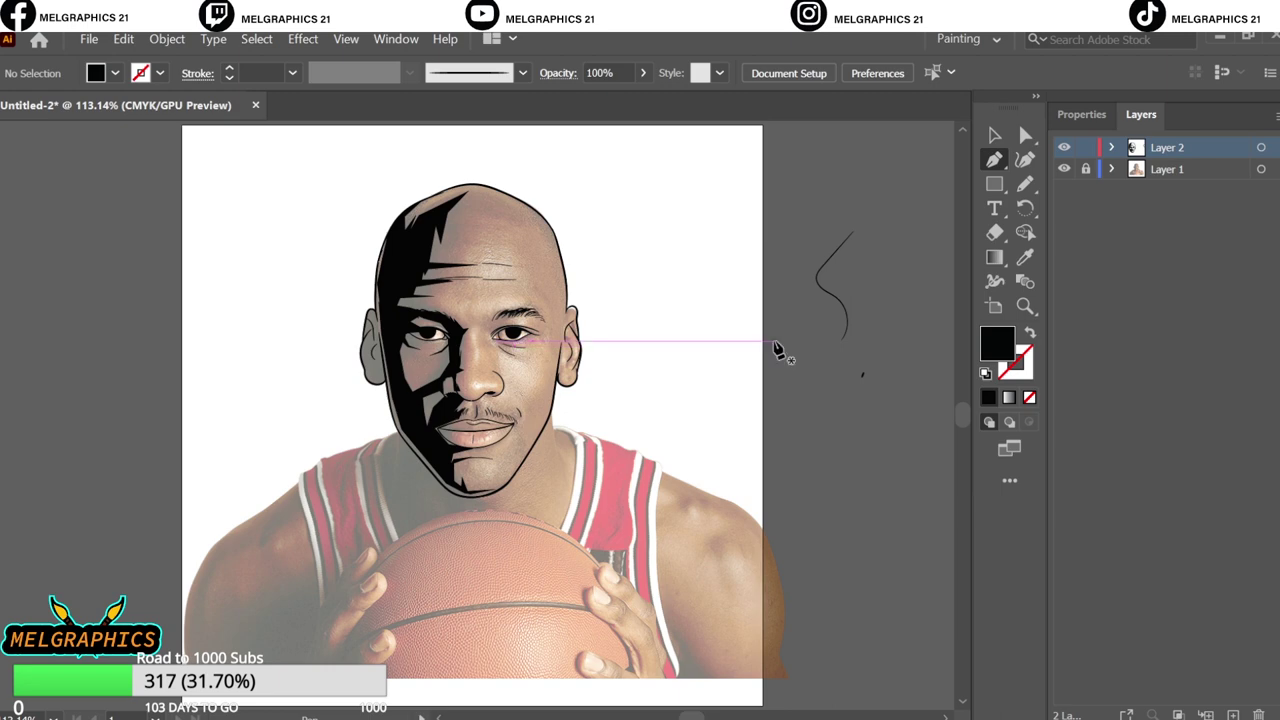
{"action": "left_click", "coordinate": [1064, 169]}
{"action": "left_click", "coordinate": [1064, 169]}
{"action": "scroll", "coordinate": [497, 513], "scroll_direction": "up", "scroll_amount": 4}
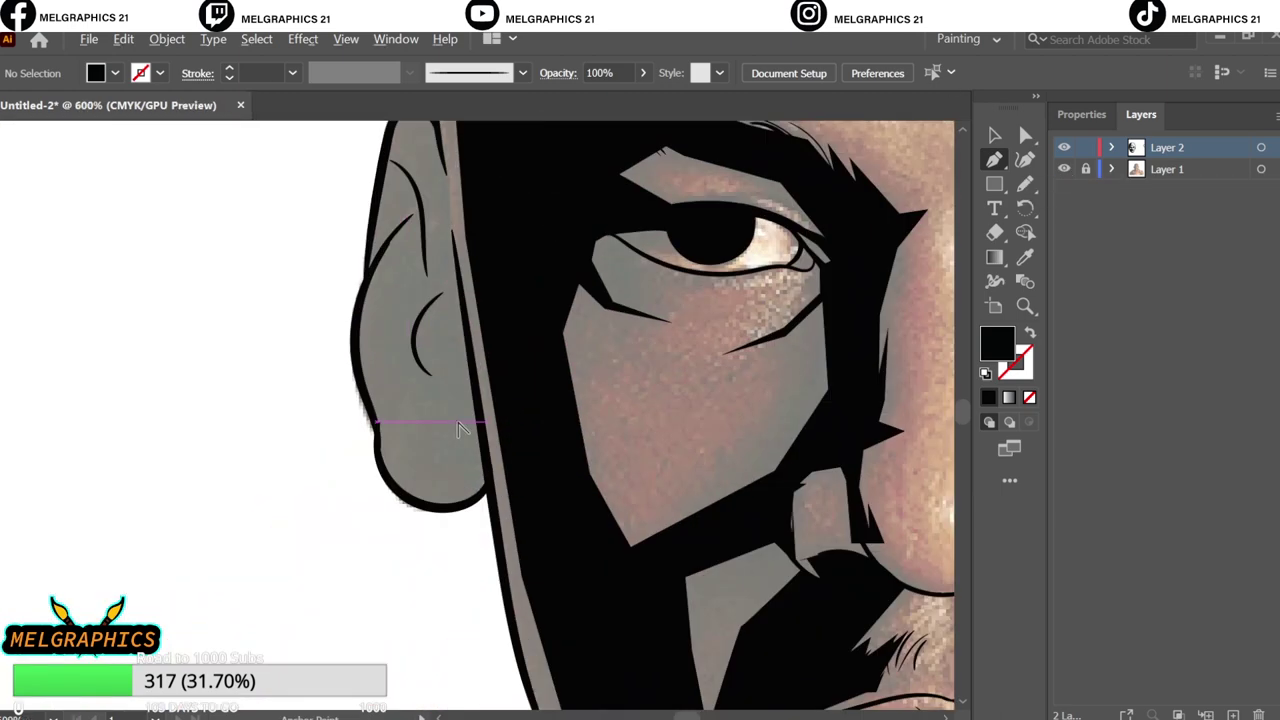
{"action": "scroll", "coordinate": [497, 513], "scroll_direction": "up", "scroll_amount": 2}
- Trace a black shadow shape along the left ear's top and outer edge
{"action": "left_click", "coordinate": [495, 503]}
{"action": "left_click", "coordinate": [478, 642]}
{"action": "left_click", "coordinate": [433, 393]}
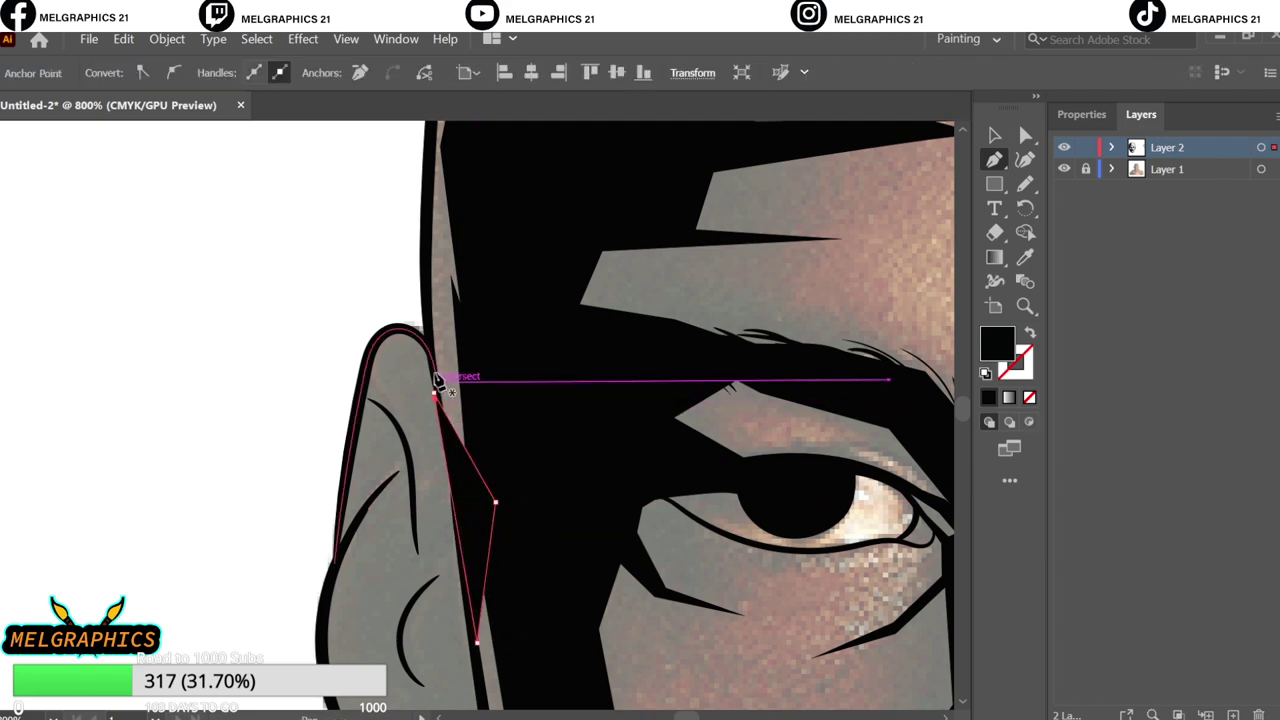
{"action": "left_click", "coordinate": [426, 344]}
{"action": "left_click", "coordinate": [390, 330]}
{"action": "left_click", "coordinate": [368, 352]}
{"action": "left_click", "coordinate": [354, 426]}
{"action": "left_click", "coordinate": [345, 496]}
{"action": "left_click", "coordinate": [341, 551]}
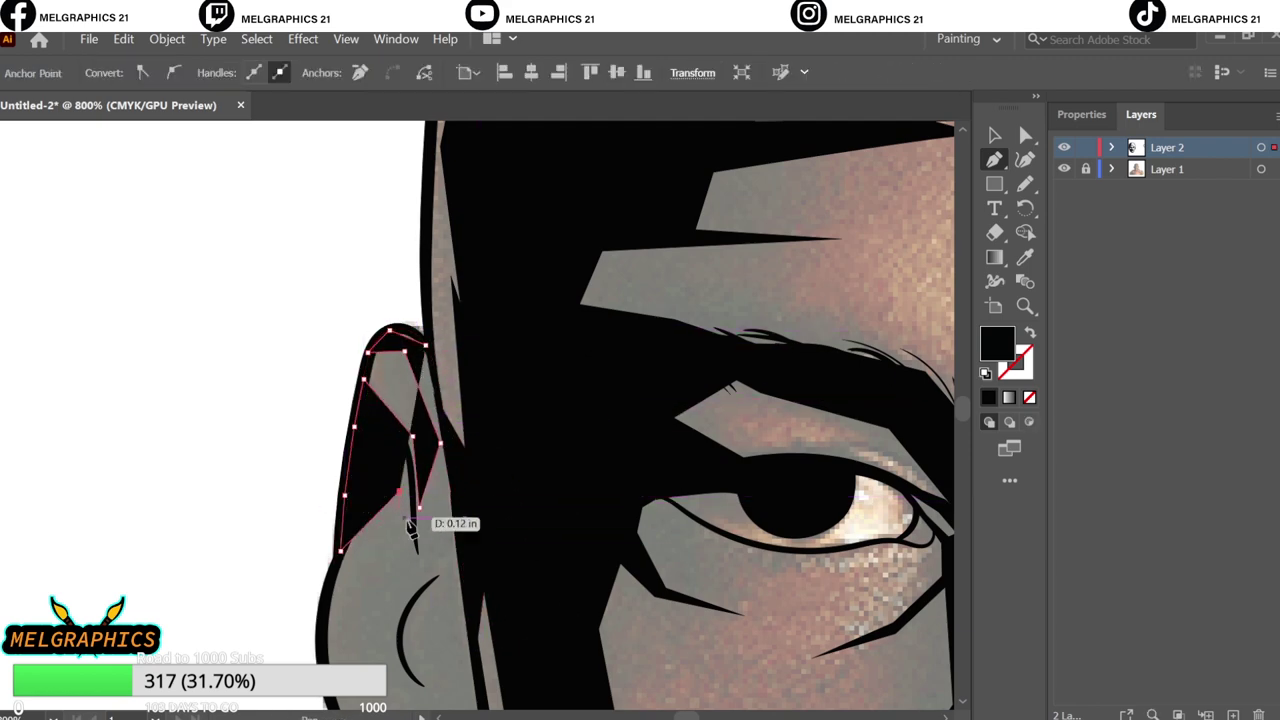
- Continue the ear shadow down and back, closing it at its starting point
{"action": "left_click", "coordinate": [415, 567]}
{"action": "left_click", "coordinate": [390, 613]}
{"action": "left_click", "coordinate": [408, 670]}
{"action": "left_click", "coordinate": [426, 589]}
{"action": "left_click", "coordinate": [472, 581]}
{"action": "left_click", "coordinate": [464, 456]}
{"action": "left_click", "coordinate": [426, 344]}
{"action": "key", "text": "v"}
{"action": "left_click", "coordinate": [728, 313]}
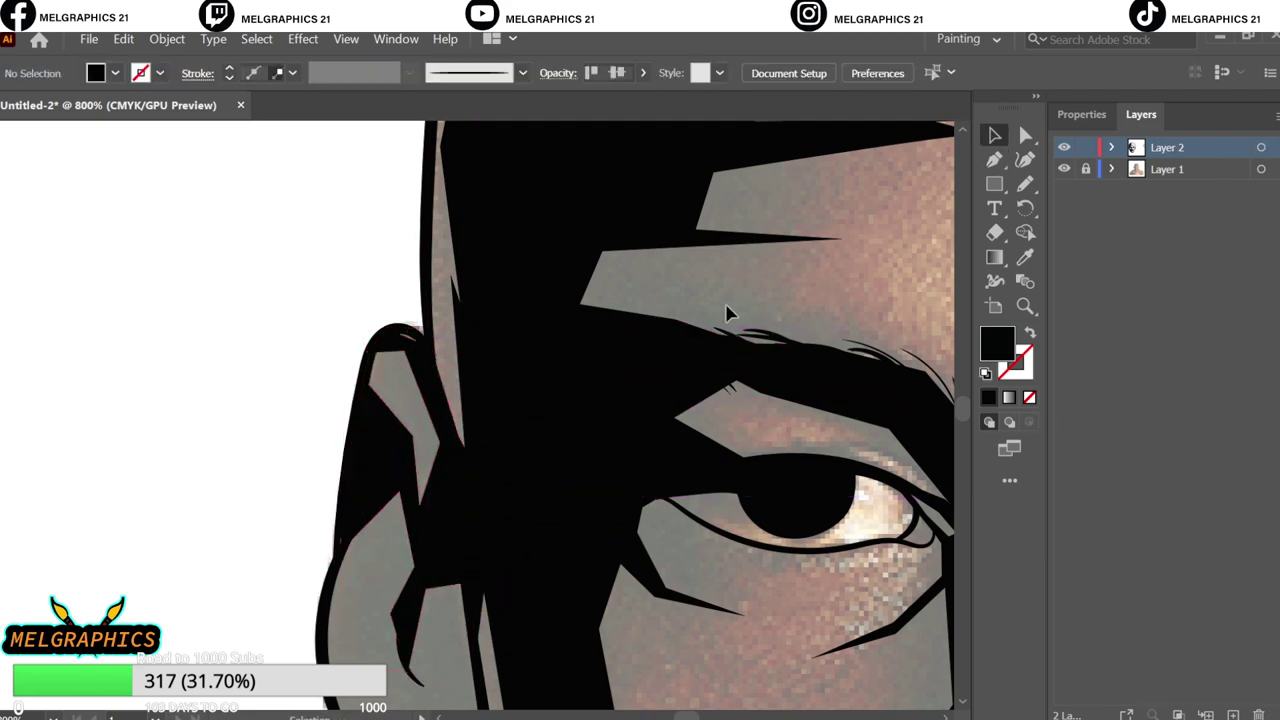
- Draw a black shadow facet inside the left ear's fold
{"action": "scroll", "coordinate": [403, 327], "scroll_direction": "down", "scroll_amount": 3}
{"action": "key", "text": "p"}
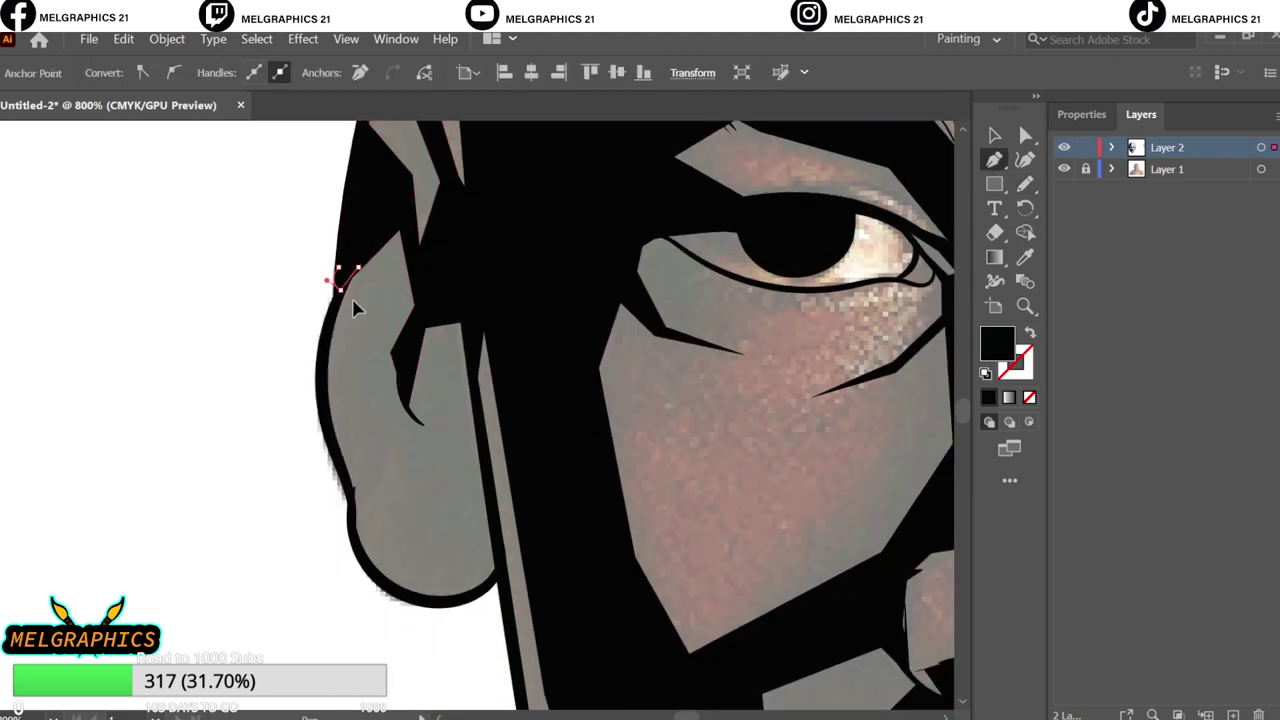
{"action": "scroll", "coordinate": [445, 452], "scroll_direction": "down", "scroll_amount": 2}
{"action": "scroll", "coordinate": [445, 452], "scroll_direction": "up", "scroll_amount": 2}
{"action": "scroll", "coordinate": [425, 358], "scroll_direction": "up", "scroll_amount": 1}
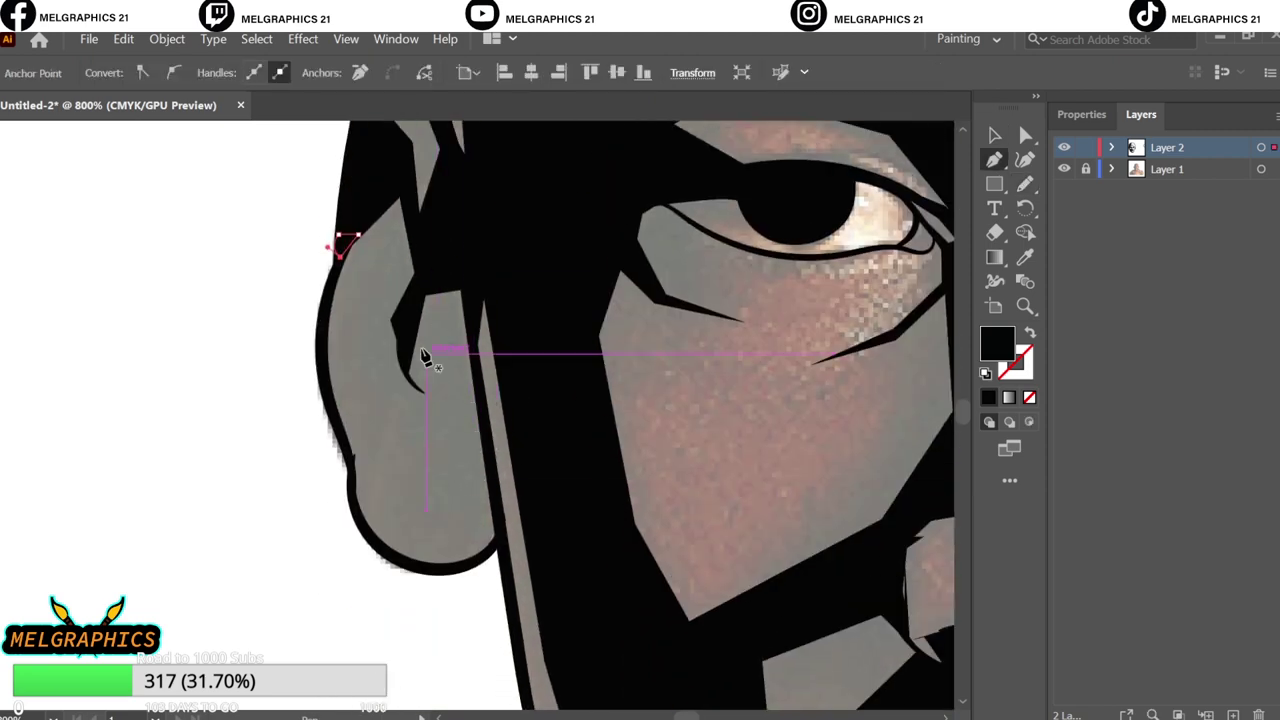
{"action": "left_click", "coordinate": [485, 293]}
{"action": "left_click", "coordinate": [413, 334]}
{"action": "left_click", "coordinate": [459, 423]}
{"action": "left_click", "coordinate": [393, 538]}
{"action": "left_click", "coordinate": [430, 572]}
{"action": "left_click", "coordinate": [498, 548]}
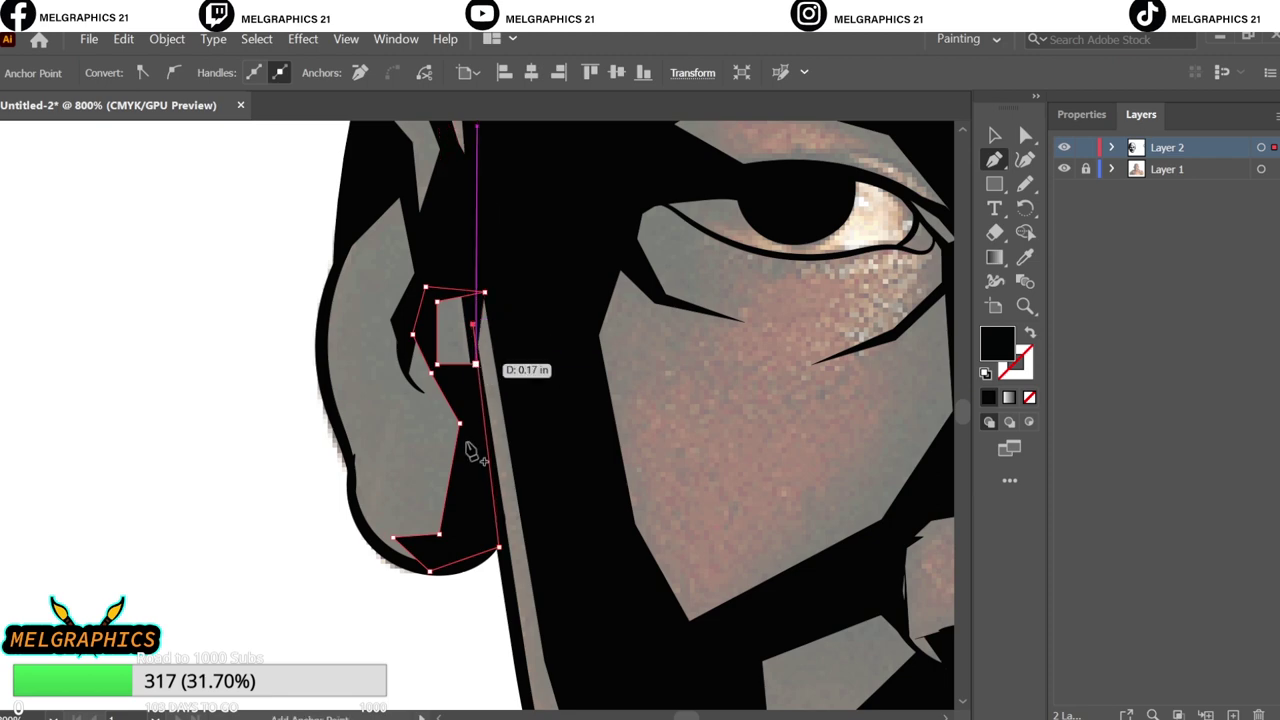
{"action": "key", "text": "ctrl+shift+a"}
- Add a second closed inner-ear shadow facet, then brush a thin stroke above the eye
{"action": "key", "text": "p"}
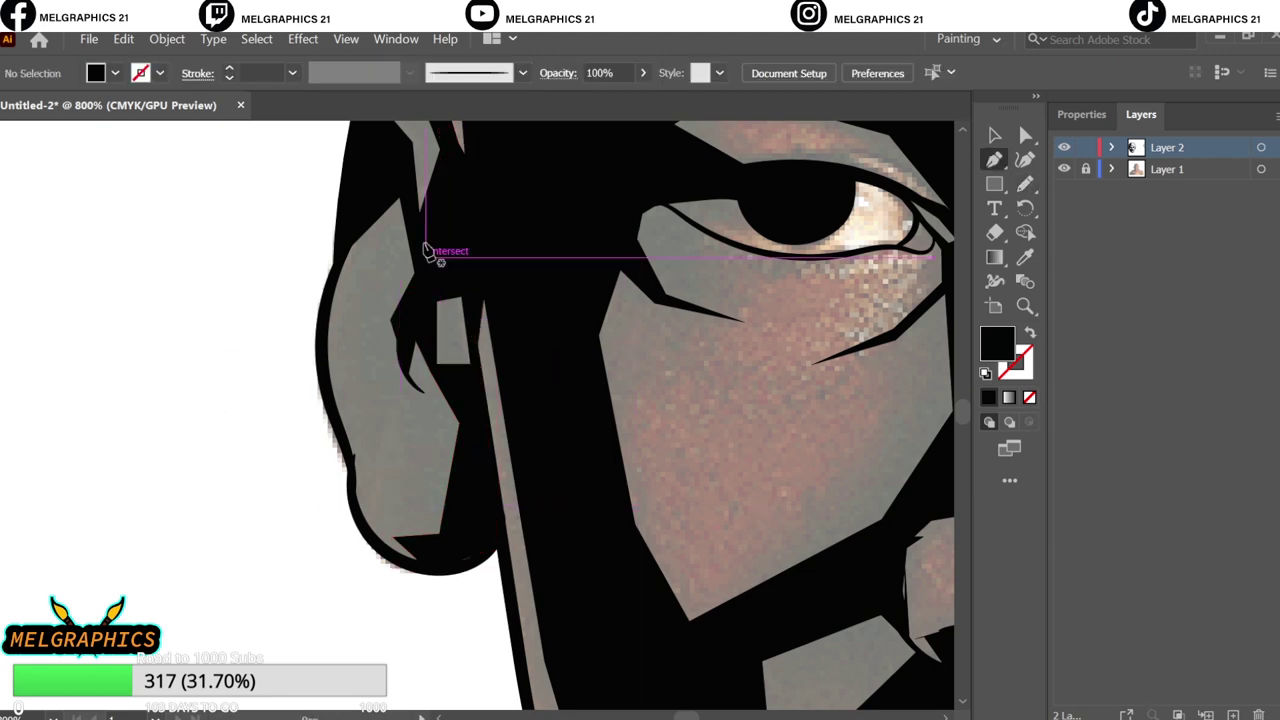
{"action": "left_click", "coordinate": [419, 239]}
{"action": "left_click", "coordinate": [335, 353]}
{"action": "left_click", "coordinate": [386, 447]}
{"action": "left_click", "coordinate": [394, 533]}
{"action": "left_click", "coordinate": [469, 454]}
{"action": "left_click", "coordinate": [410, 280]}
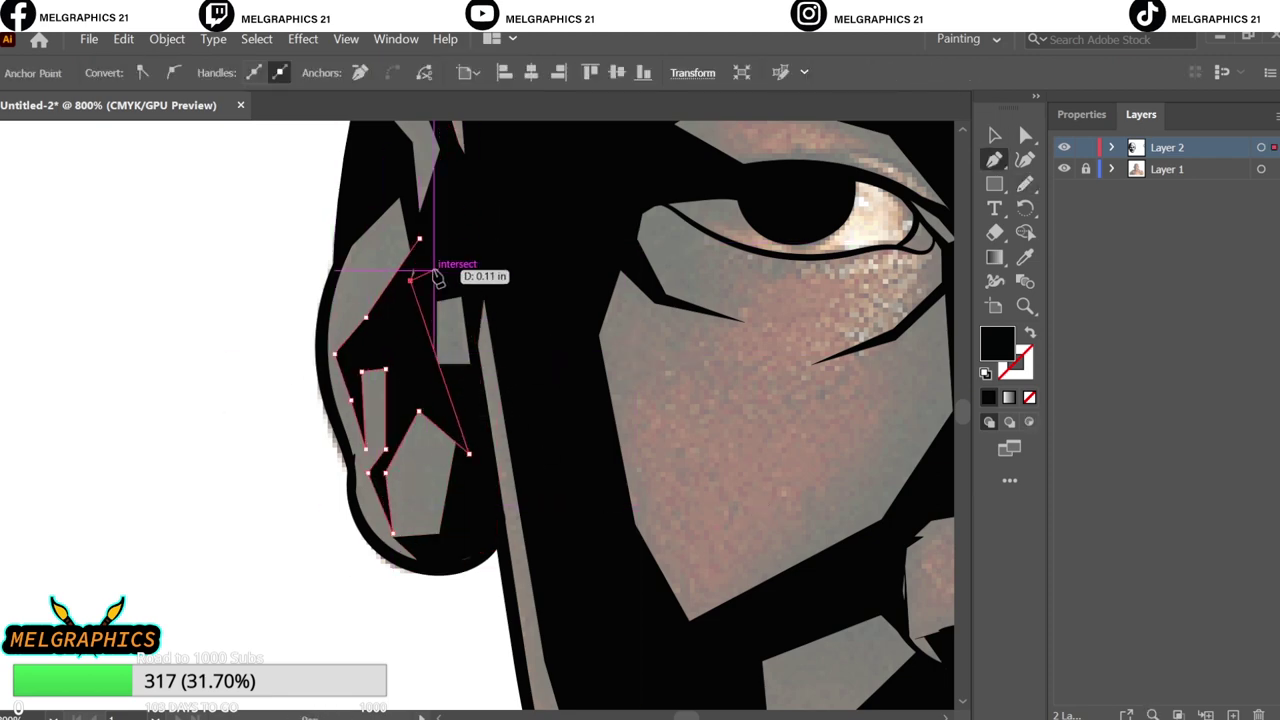
{"action": "key", "text": "ctrl+shift+a"}
{"action": "key", "text": "b"}
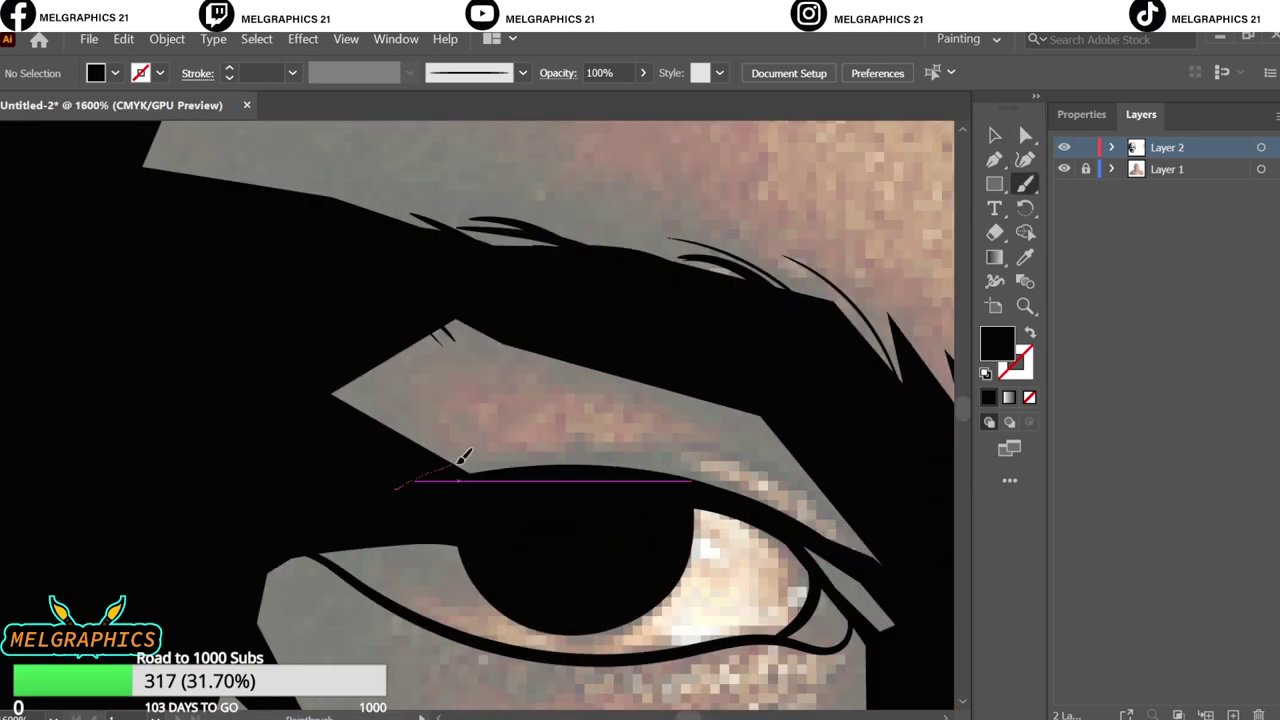
{"action": "left_click_drag", "start_coordinate": [457, 457], "coordinate": [510, 452]}
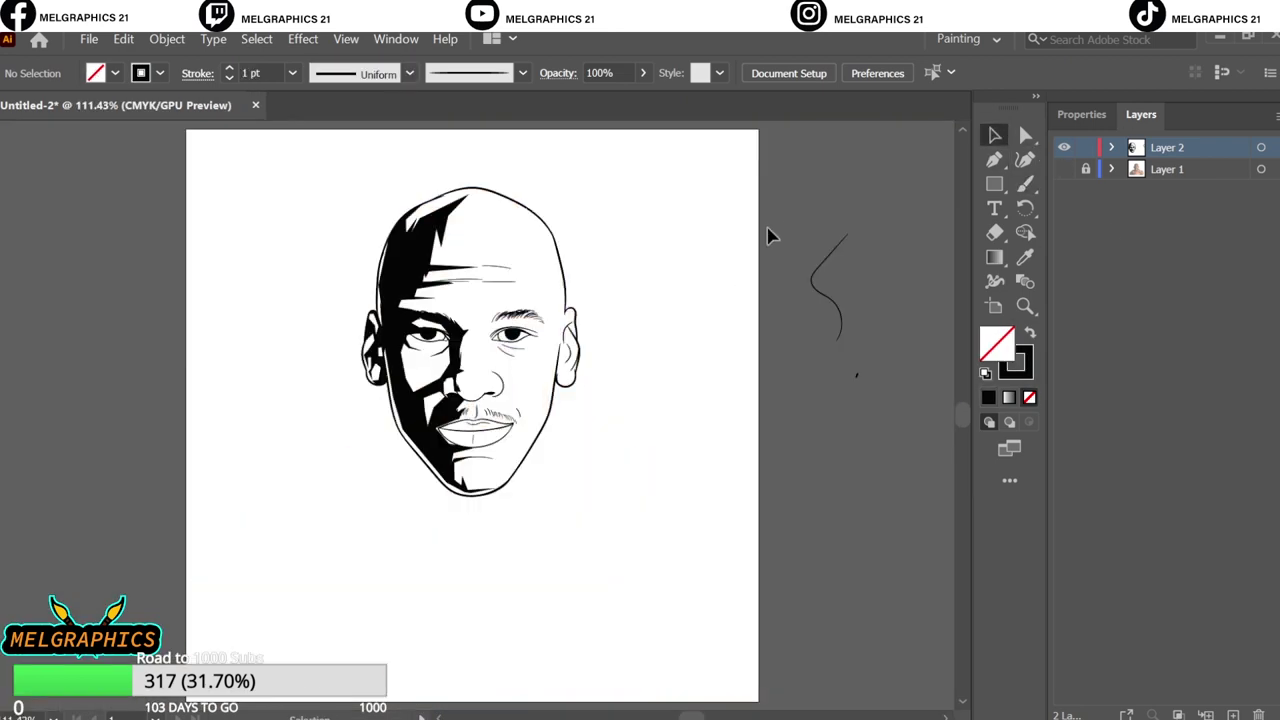
- Trace a closed black shadow around the left lip corner along the lip edge, then view the whole face
{"action": "scroll", "coordinate": [809, 380], "scroll_direction": "down", "scroll_amount": 1}
{"action": "left_click", "coordinate": [1064, 169]}
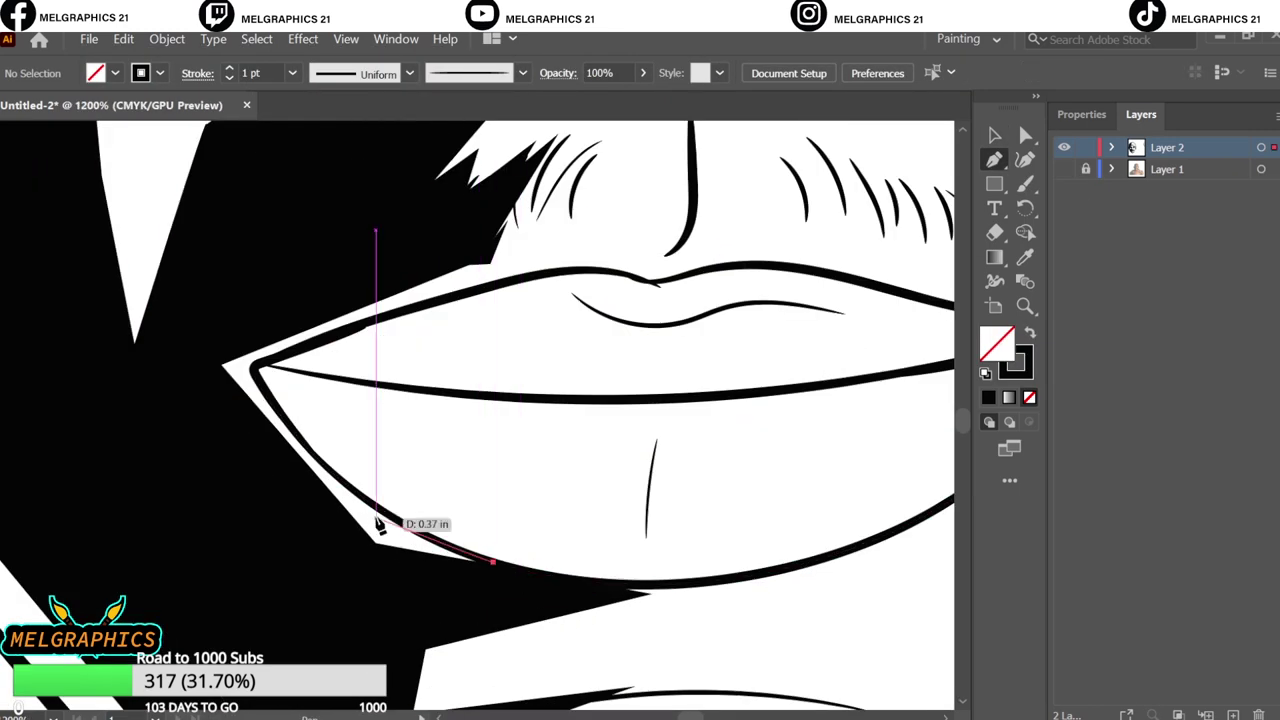
{"action": "left_click", "coordinate": [360, 495]}
{"action": "left_click", "coordinate": [256, 368]}
{"action": "left_click", "coordinate": [492, 245]}
{"action": "left_click", "coordinate": [211, 327]}
{"action": "left_click", "coordinate": [143, 410]}
{"action": "left_click", "coordinate": [387, 620]}
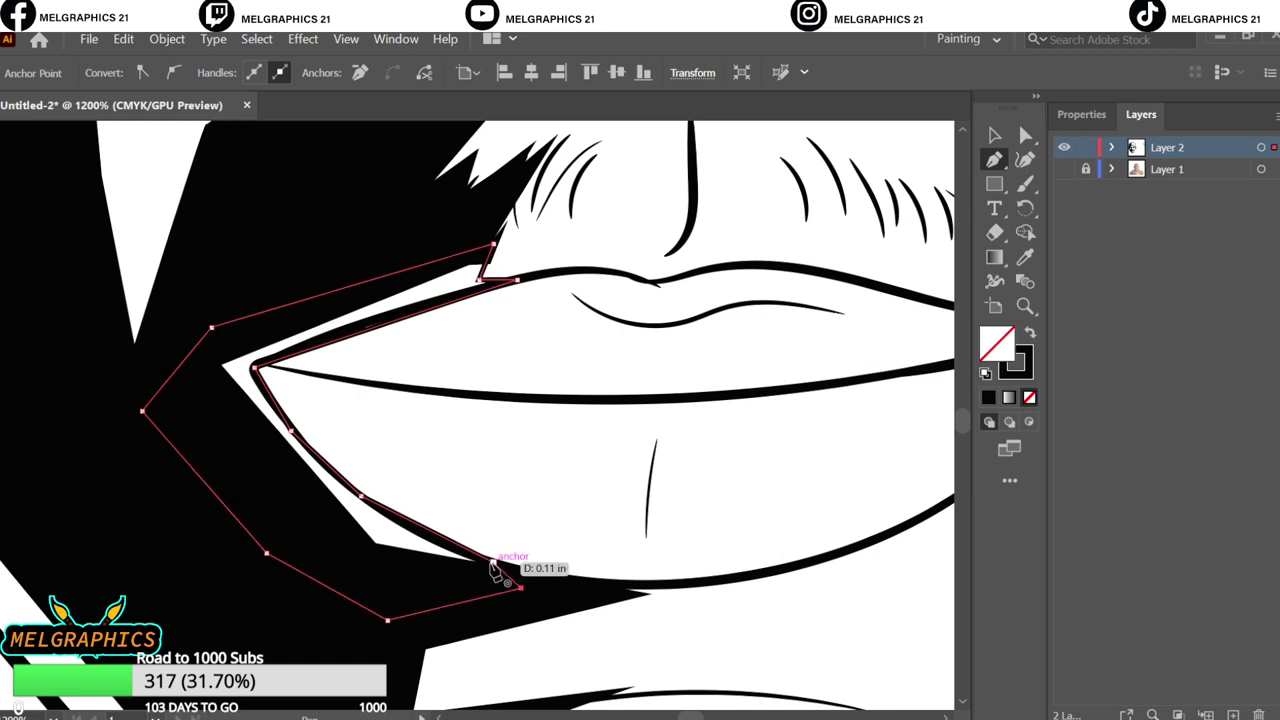
{"action": "key", "text": "v"}
{"action": "left_click", "coordinate": [380, 434]}
{"action": "key", "text": "ctrl+0"}
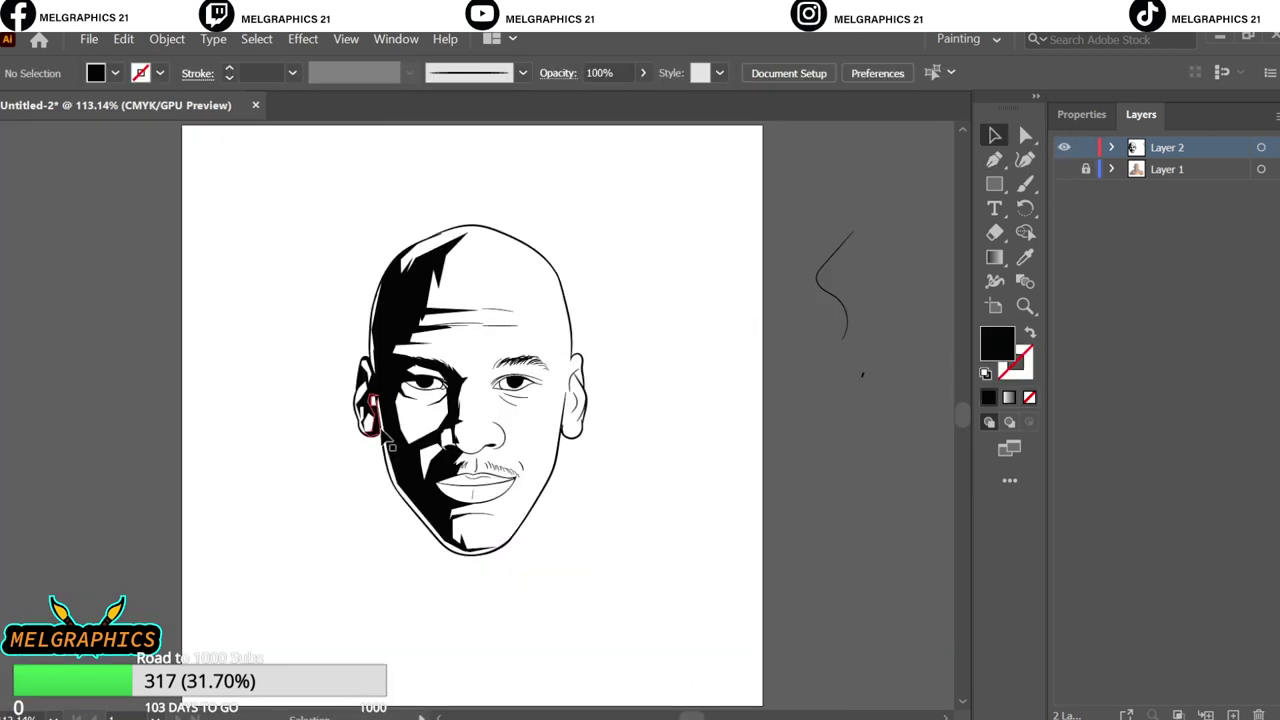
- Select all the face artwork and apply Expand Appearance
{"action": "left_click_drag", "start_coordinate": [594, 185], "coordinate": [446, 621]}
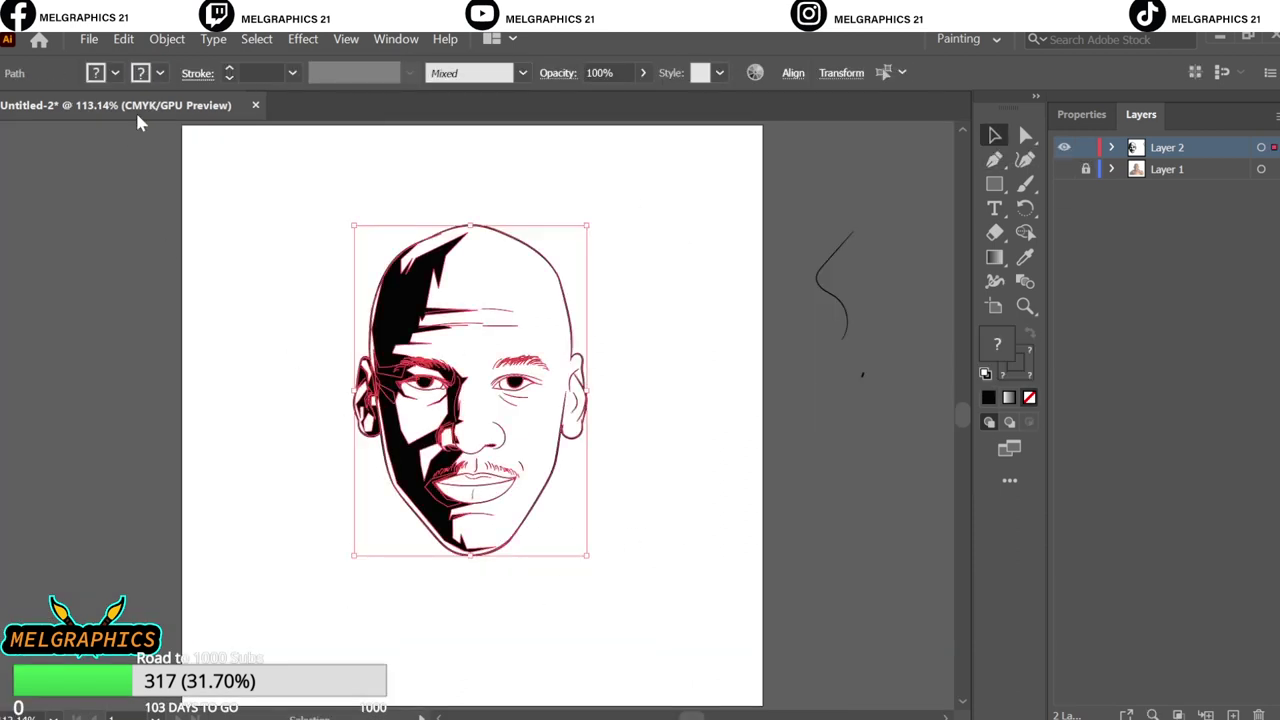
{"action": "left_click", "coordinate": [167, 38]}
{"action": "left_click", "coordinate": [260, 258]}
{"action": "left_click", "coordinate": [1085, 116]}
{"action": "left_click", "coordinate": [737, 514]}
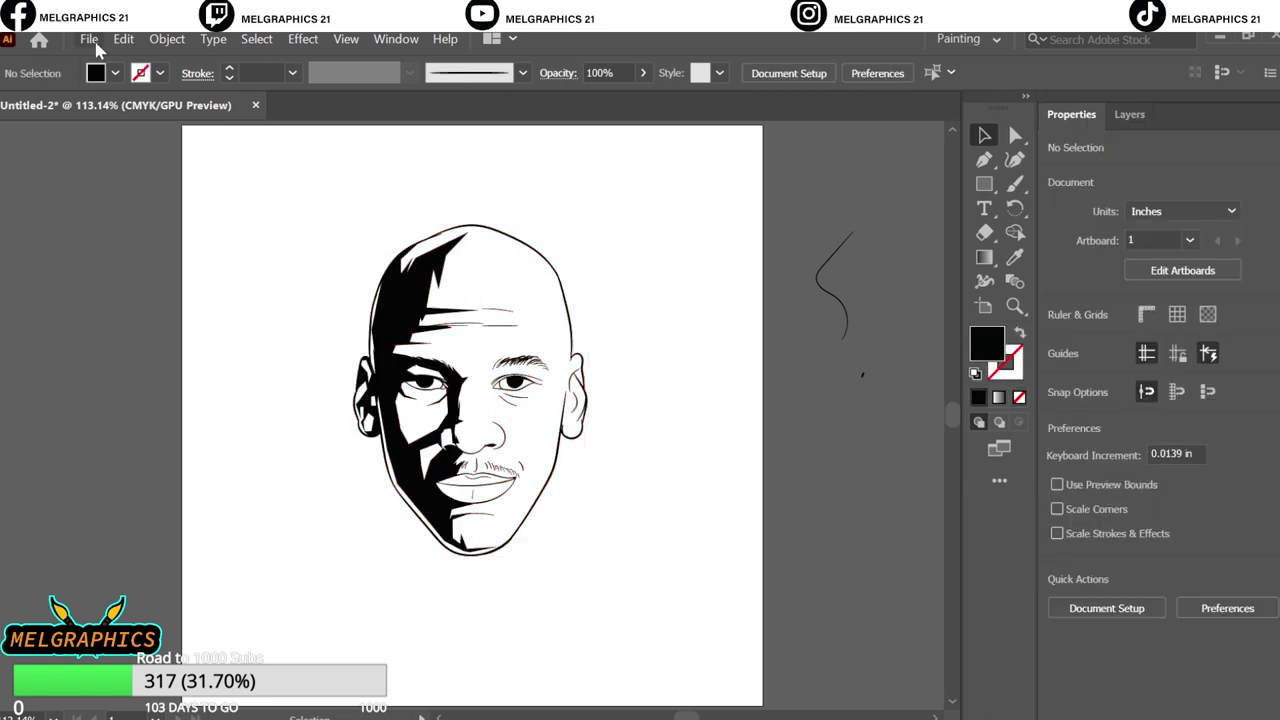
- Export the portrait via Save for Web as a JPEG to the Desktop
{"action": "key", "text": "alt+f"}
{"action": "mouse_move", "coordinate": [120, 391]}
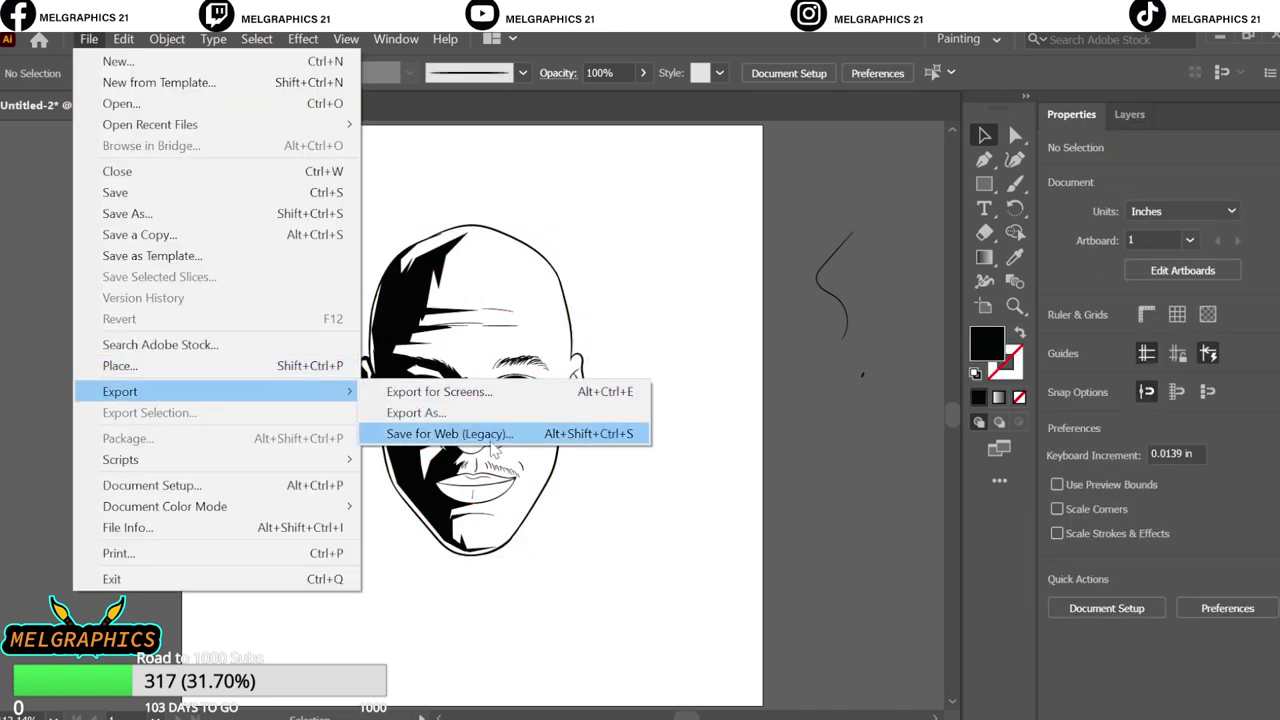
{"action": "left_click", "coordinate": [657, 434]}
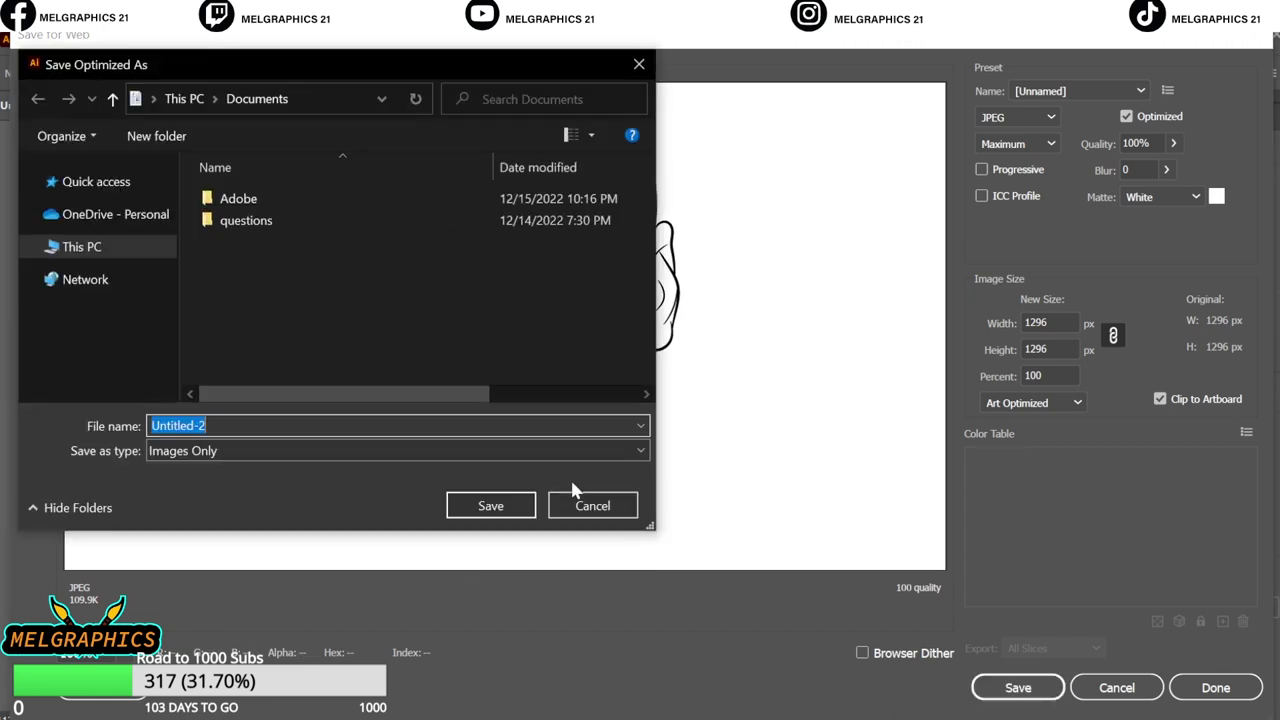
{"action": "left_click", "coordinate": [80, 204]}
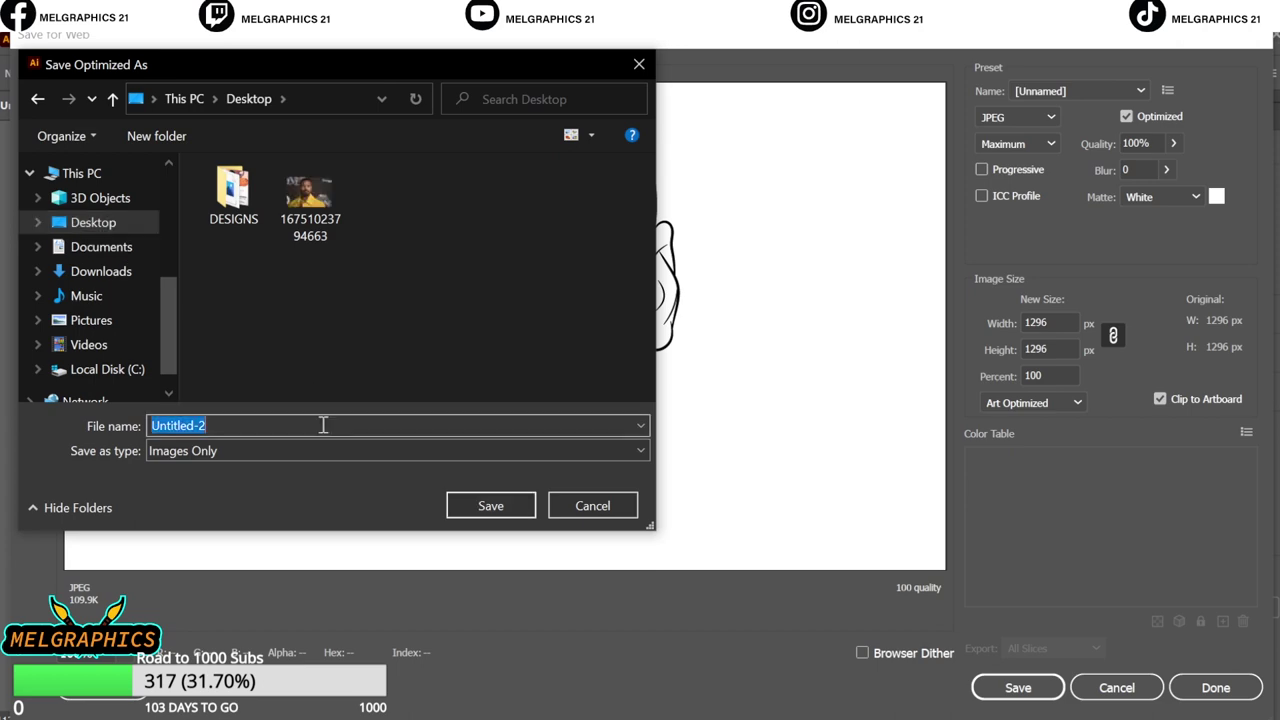
{"action": "type", "text": "MJ"}
{"action": "left_click", "coordinate": [520, 507]}
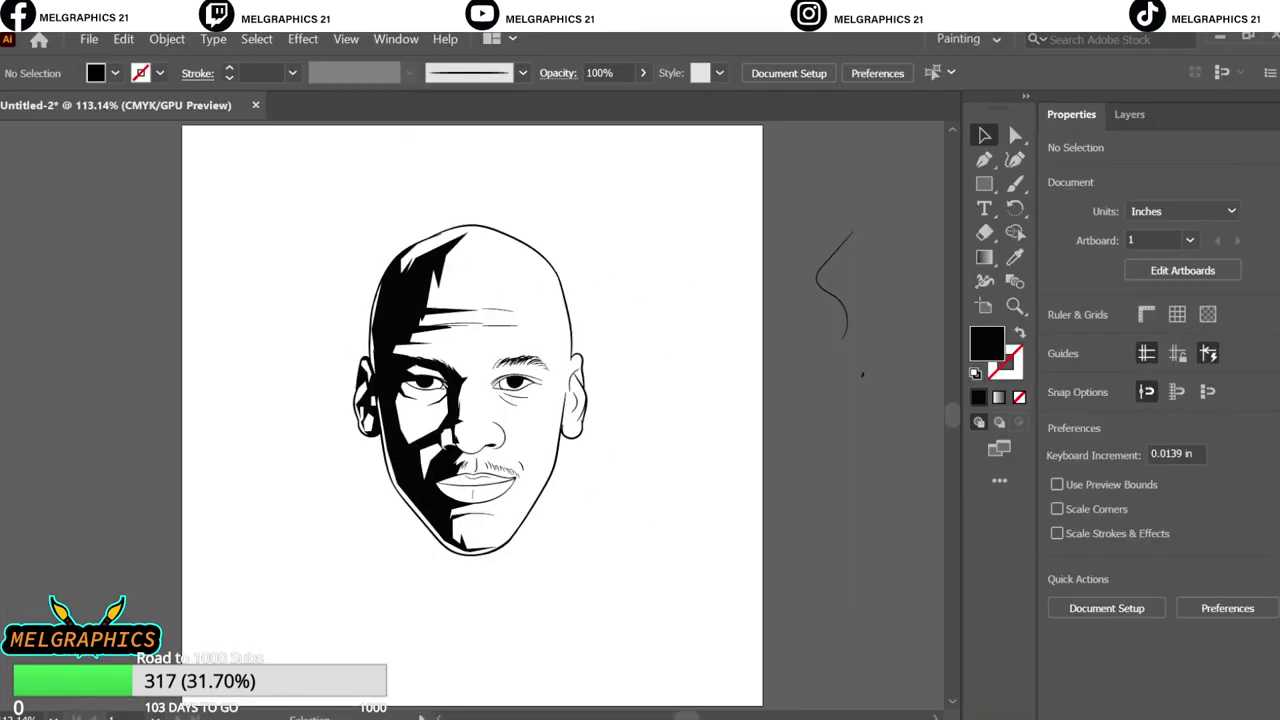
- Duplicate the face line-art layer and set the fill colour to red C64530
{"action": "left_click", "coordinate": [1140, 114]}
{"action": "left_click_drag", "start_coordinate": [1140, 147], "coordinate": [1233, 714]}
{"action": "left_click", "coordinate": [1167, 169]}
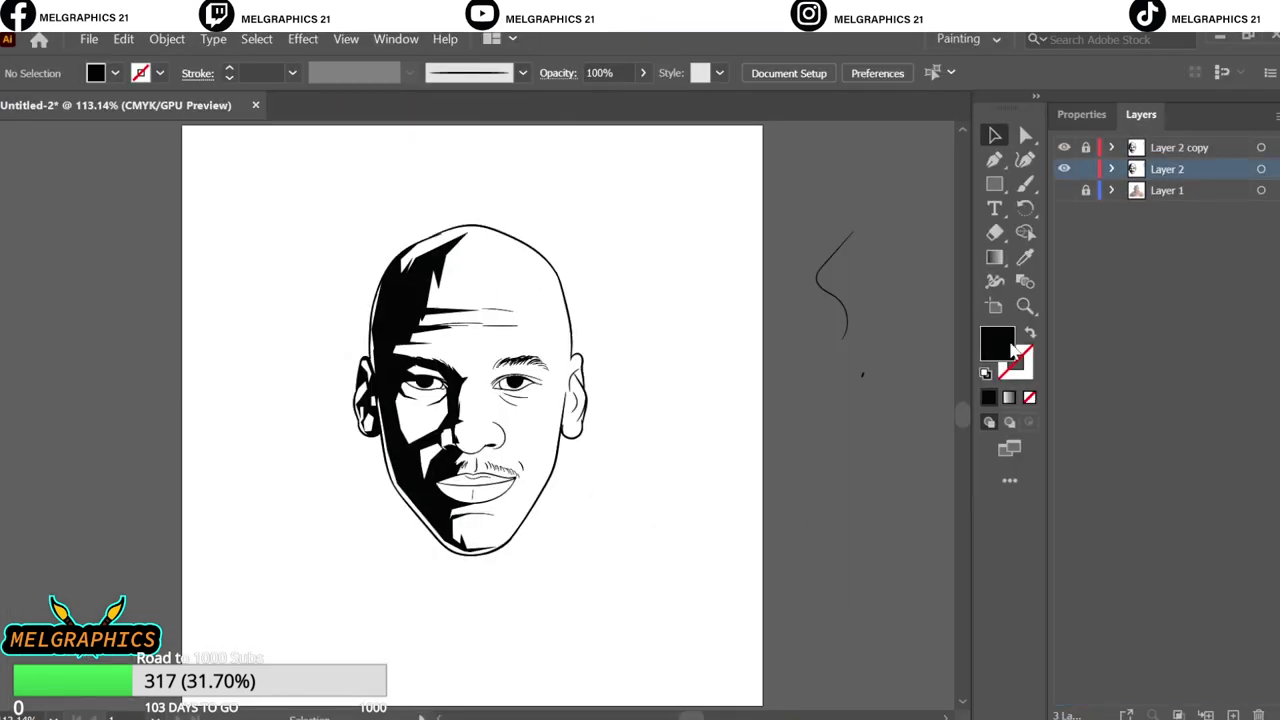
{"action": "double_click", "coordinate": [997, 343]}
{"action": "left_click", "coordinate": [781, 513]}
{"action": "left_click", "coordinate": [683, 316]}
{"action": "left_click", "coordinate": [781, 517]}
{"action": "left_click", "coordinate": [686, 320]}
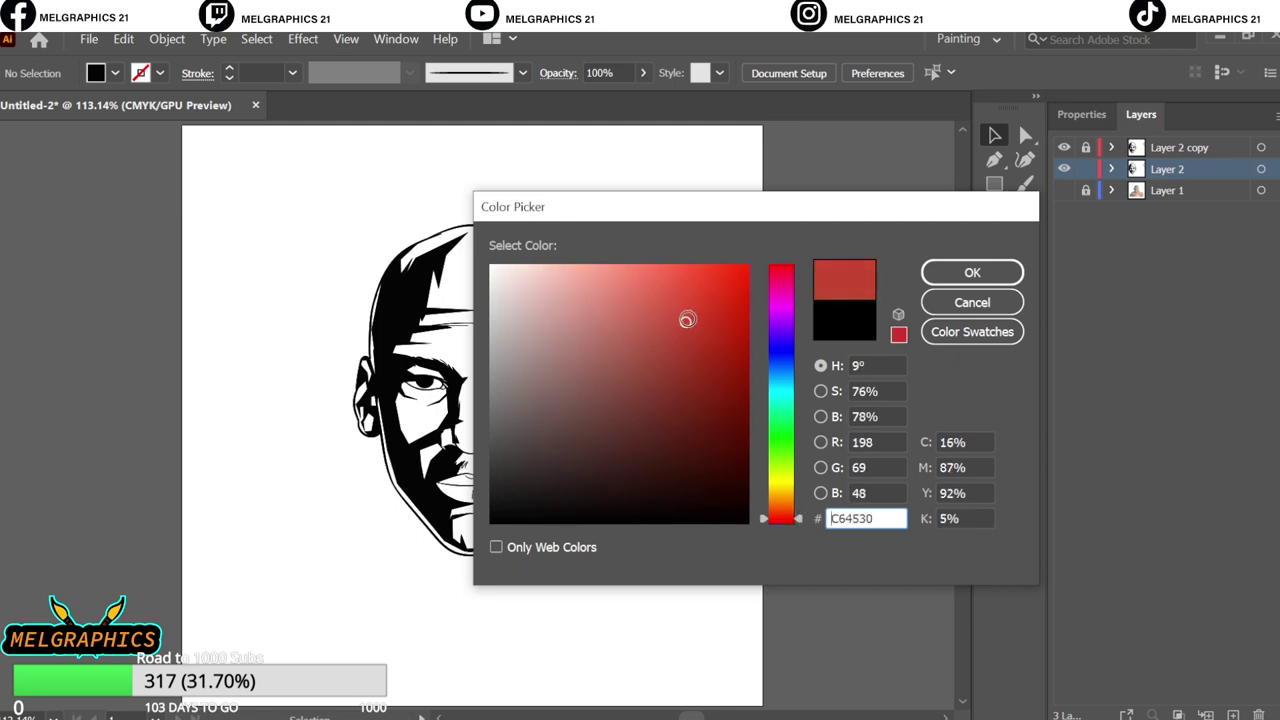
{"action": "left_click", "coordinate": [972, 272]}
- Live Paint the face regions red and delete the red fill outside the face
{"action": "left_click_drag", "start_coordinate": [308, 180], "coordinate": [634, 590]}
{"action": "right_click", "coordinate": [611, 543]}
{"action": "key", "text": "Escape"}
{"action": "left_click", "coordinate": [998, 137]}
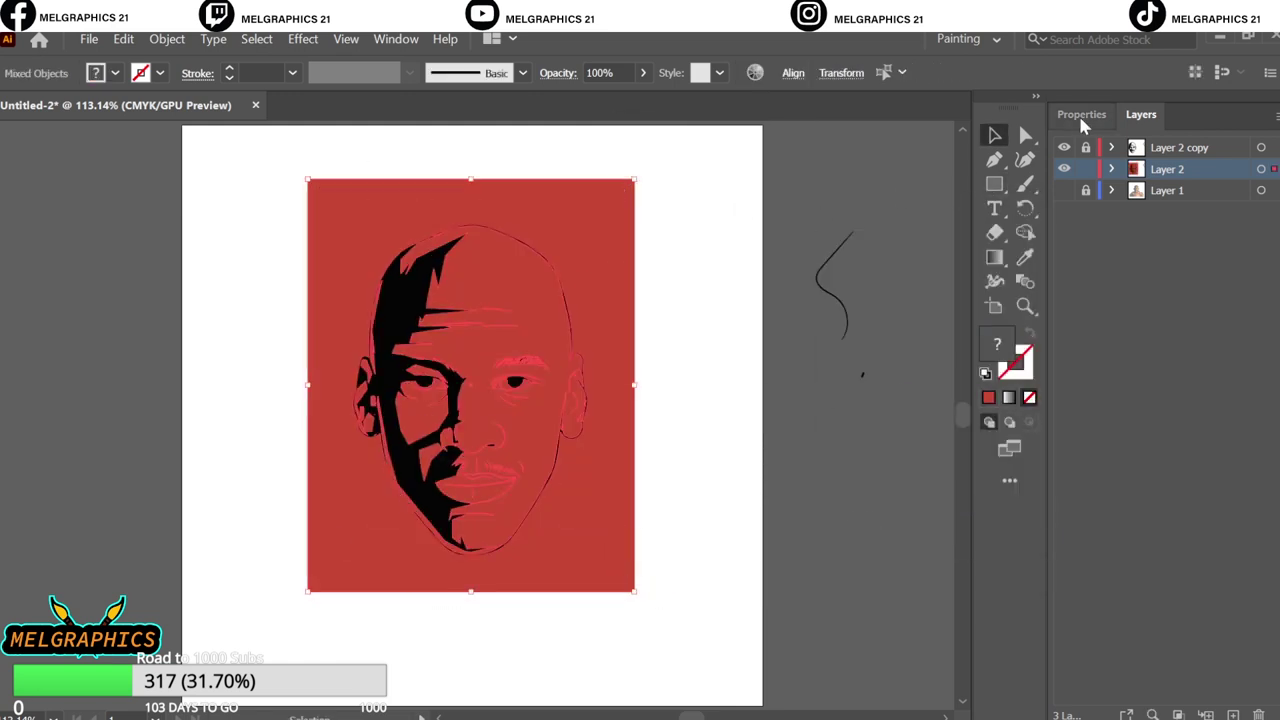
{"action": "left_click", "coordinate": [1081, 114]}
{"action": "double_click", "coordinate": [600, 518]}
{"action": "key", "text": "Delete"}
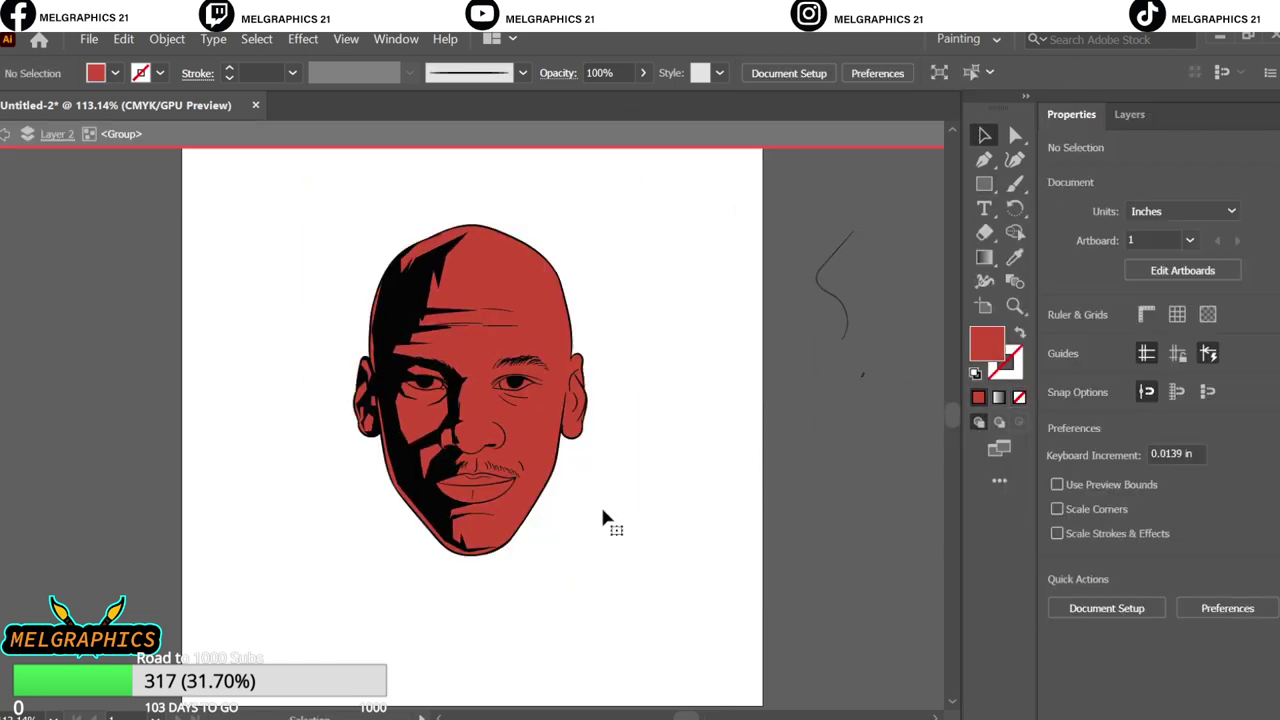
- Fill the eye whites with white
{"action": "left_click", "coordinate": [1141, 114]}
{"action": "left_click", "coordinate": [1137, 171]}
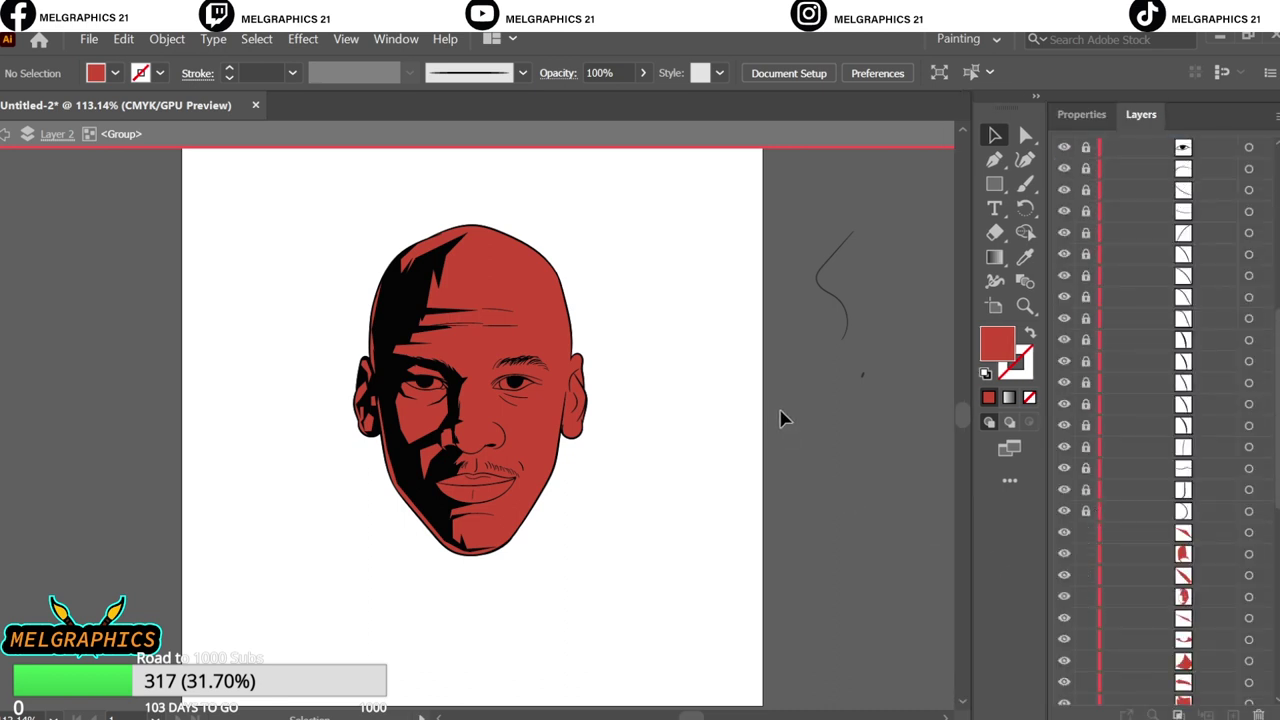
{"action": "scroll", "coordinate": [540, 375], "scroll_direction": "up", "scroll_amount": 5}
{"action": "scroll", "coordinate": [543, 372], "scroll_direction": "up", "scroll_amount": 2}
{"action": "left_click", "coordinate": [546, 385]}
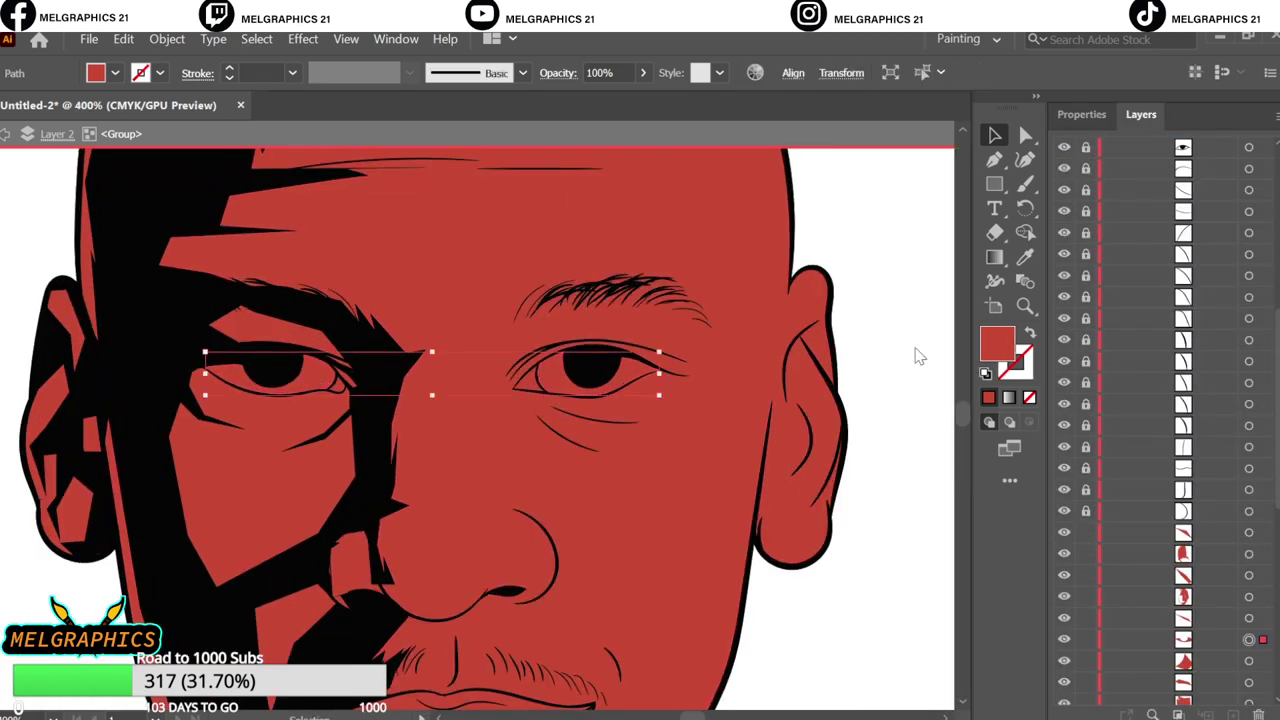
{"action": "left_click", "coordinate": [115, 72]}
{"action": "left_click", "coordinate": [45, 130]}
- Colour the lips dark red-brown, 72413B and 7C4646
{"action": "left_click", "coordinate": [330, 372]}
{"action": "double_click", "coordinate": [997, 343]}
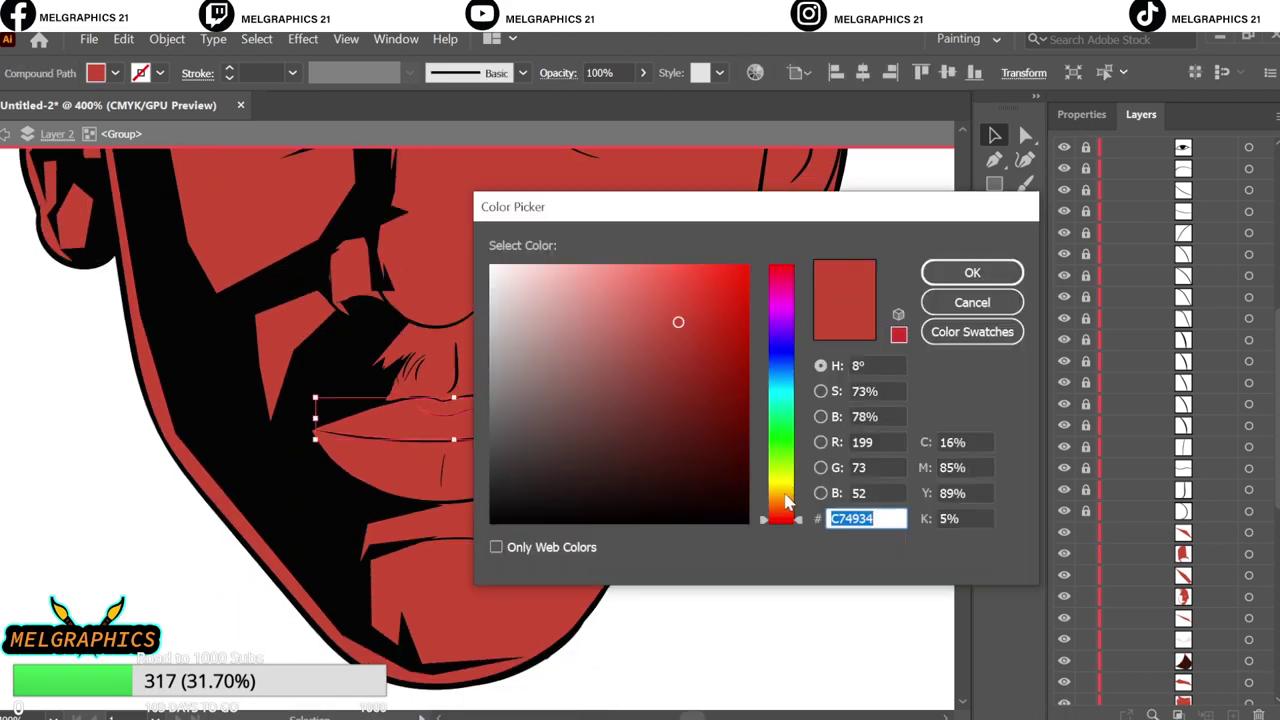
{"action": "left_click", "coordinate": [616, 405]}
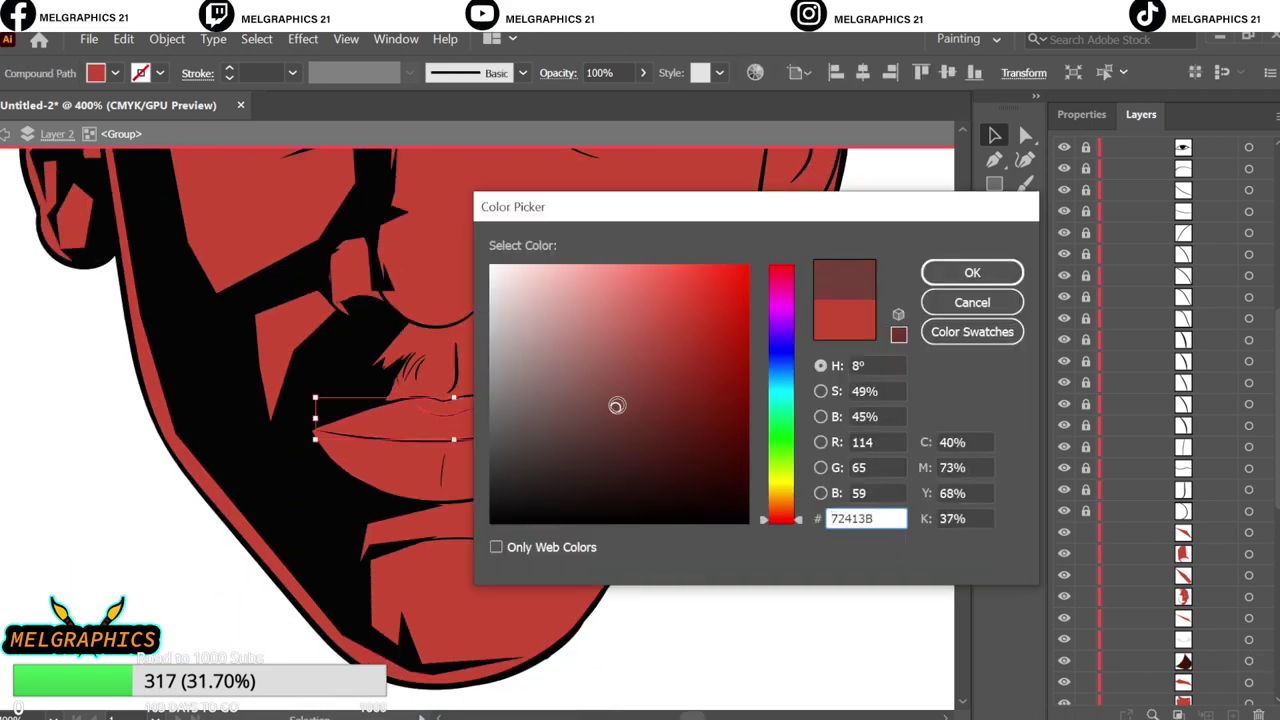
{"action": "key", "text": "Return"}
{"action": "left_click", "coordinate": [480, 470]}
{"action": "double_click", "coordinate": [997, 343]}
{"action": "left_click", "coordinate": [603, 396]}
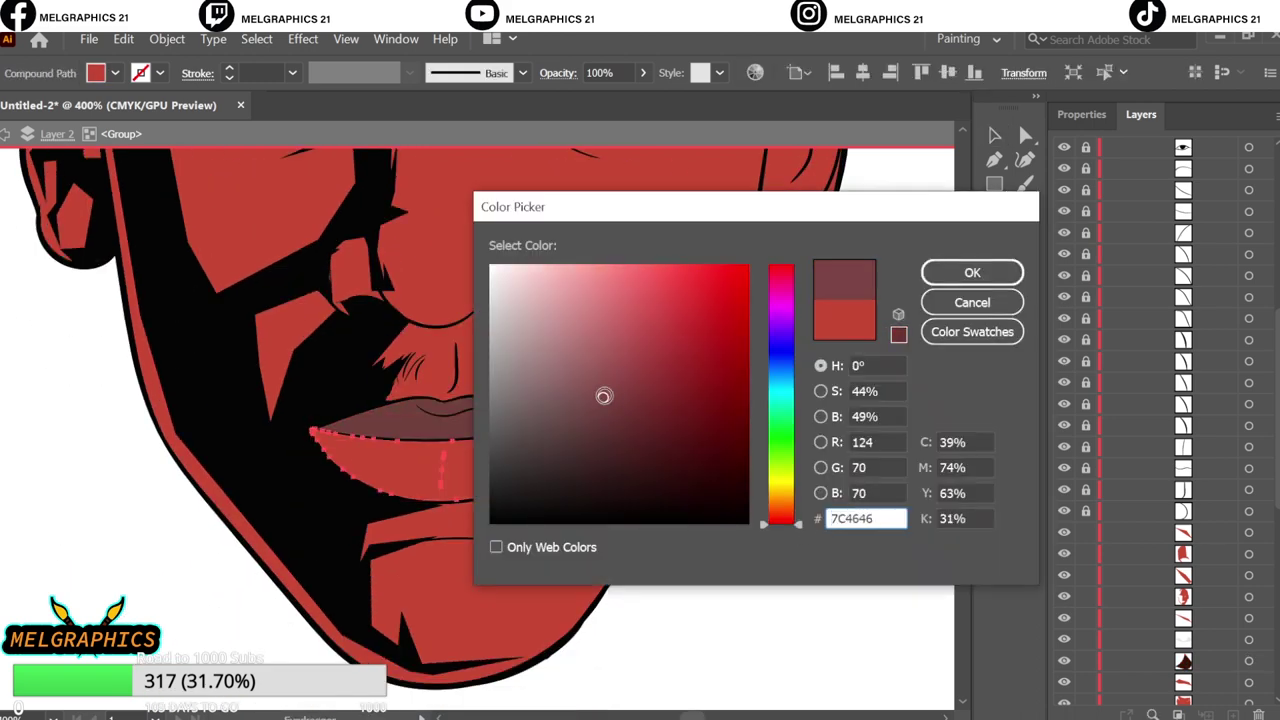
{"action": "key", "text": "Return"}
- Confirm the upper lip colour, then deselect, zoom out and exit the isolated group
{"action": "left_click", "coordinate": [600, 410]}
{"action": "double_click", "coordinate": [997, 343]}
{"action": "key", "text": "Return"}
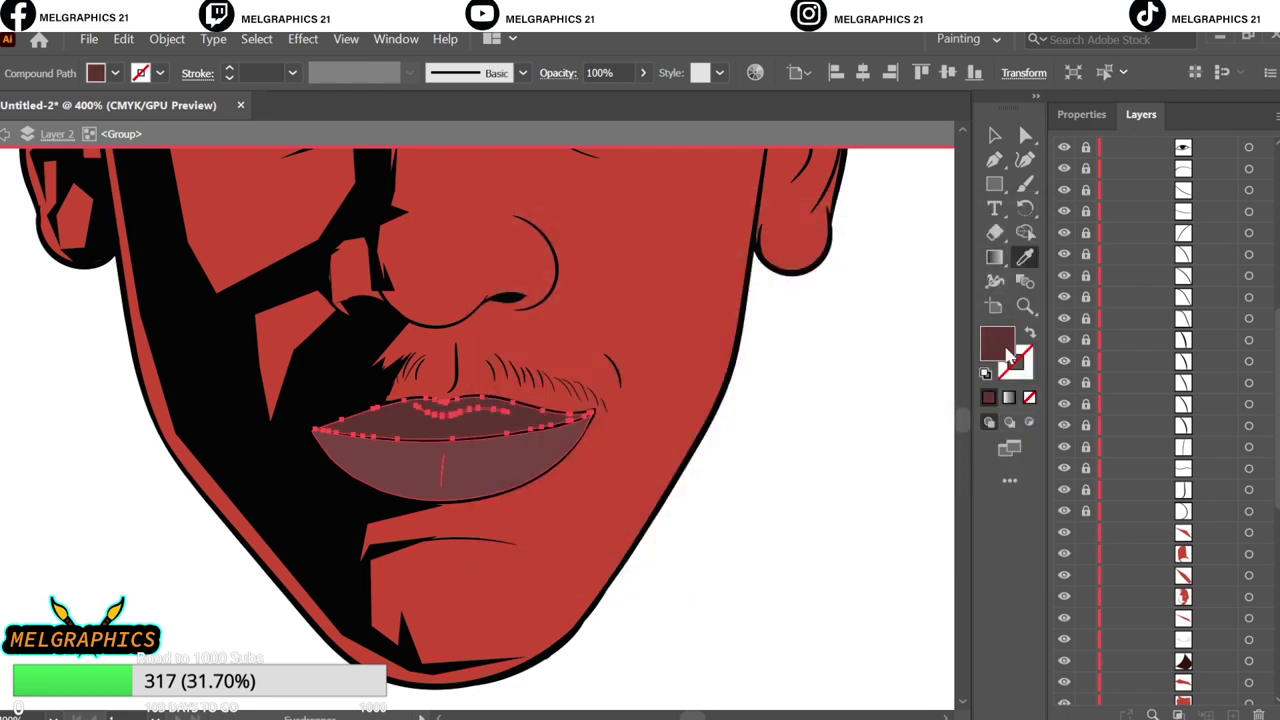
{"action": "double_click", "coordinate": [997, 343]}
{"action": "key", "text": "Return"}
{"action": "left_click", "coordinate": [994, 135]}
{"action": "left_click", "coordinate": [893, 406]}
{"action": "key", "text": "ctrl+0"}
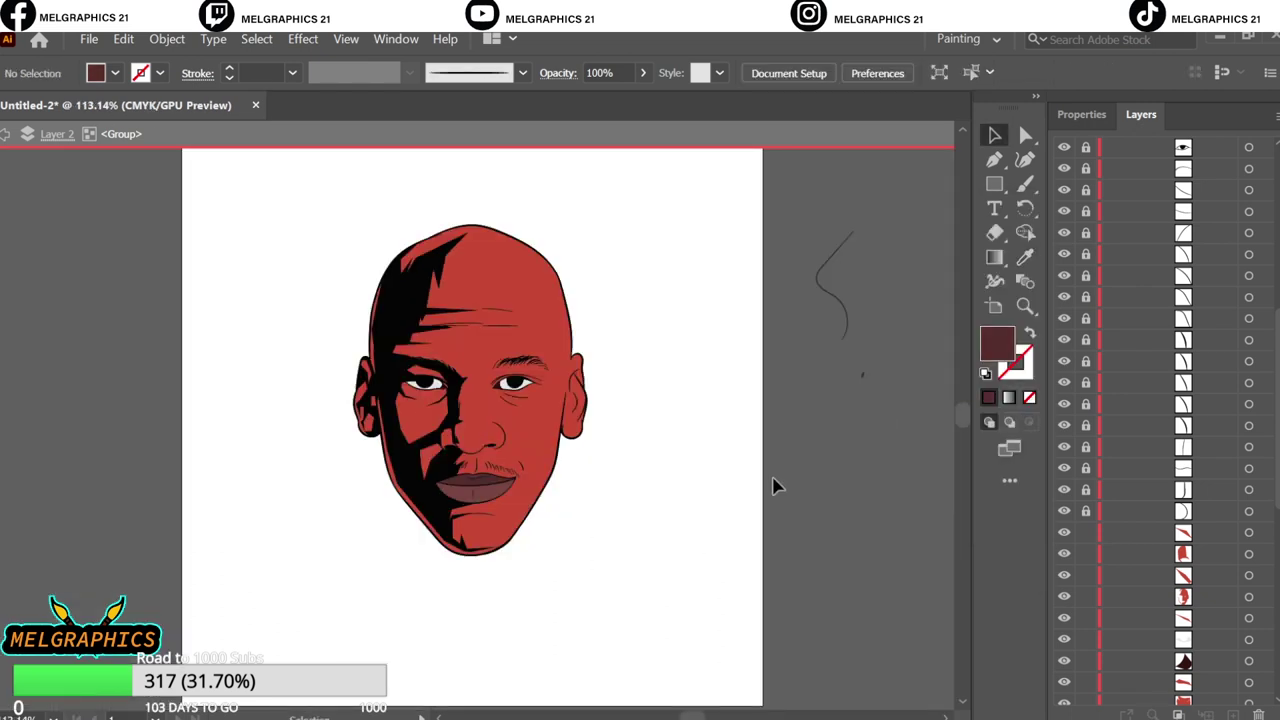
{"action": "double_click", "coordinate": [776, 486]}
- Duplicate the red face layer into Layer 5 and hide the reference photo
{"action": "left_click", "coordinate": [1189, 176]}
{"action": "left_click_drag", "start_coordinate": [1189, 169], "coordinate": [1240, 714]}
{"action": "left_click", "coordinate": [1025, 135]}
{"action": "left_click", "coordinate": [522, 326]}
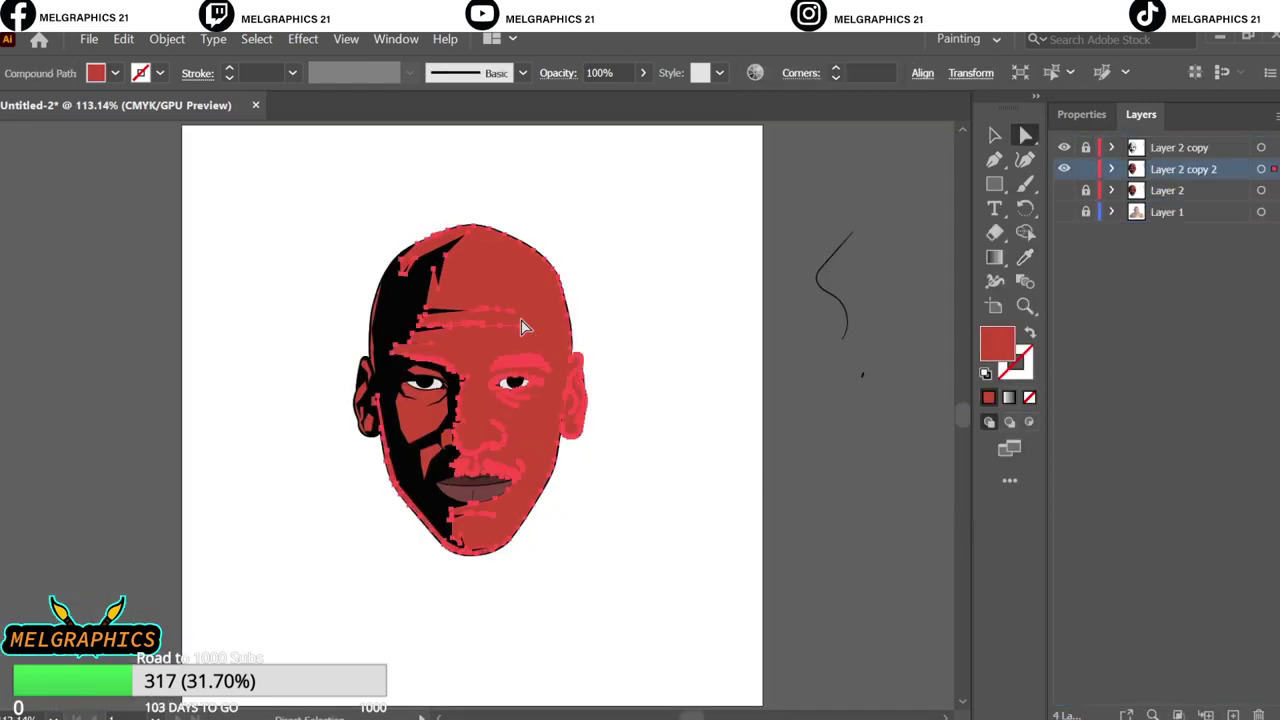
{"action": "key", "text": "ctrl+shift+a"}
{"action": "scroll", "coordinate": [441, 369], "scroll_direction": "up", "scroll_amount": 5, "text": "alt"}
{"action": "left_click", "coordinate": [490, 502]}
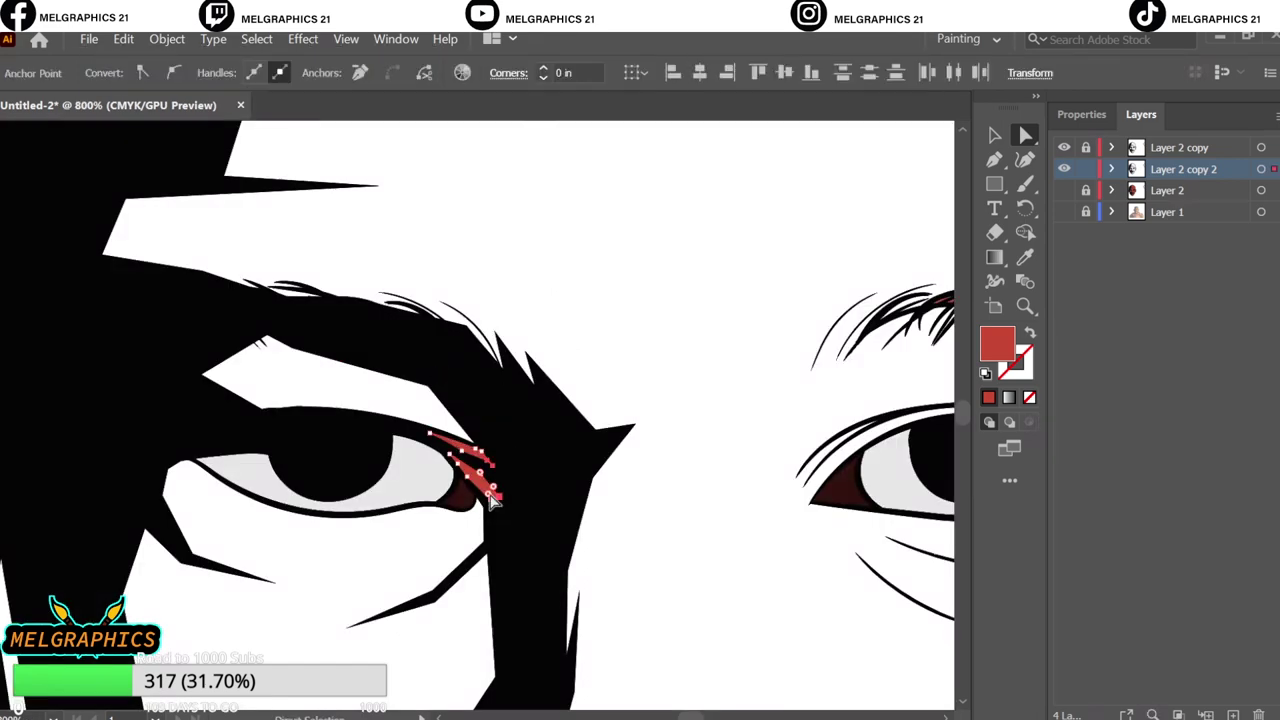
{"action": "key", "text": "ctrl+shift+a"}
{"action": "key", "text": "ctrl+0"}
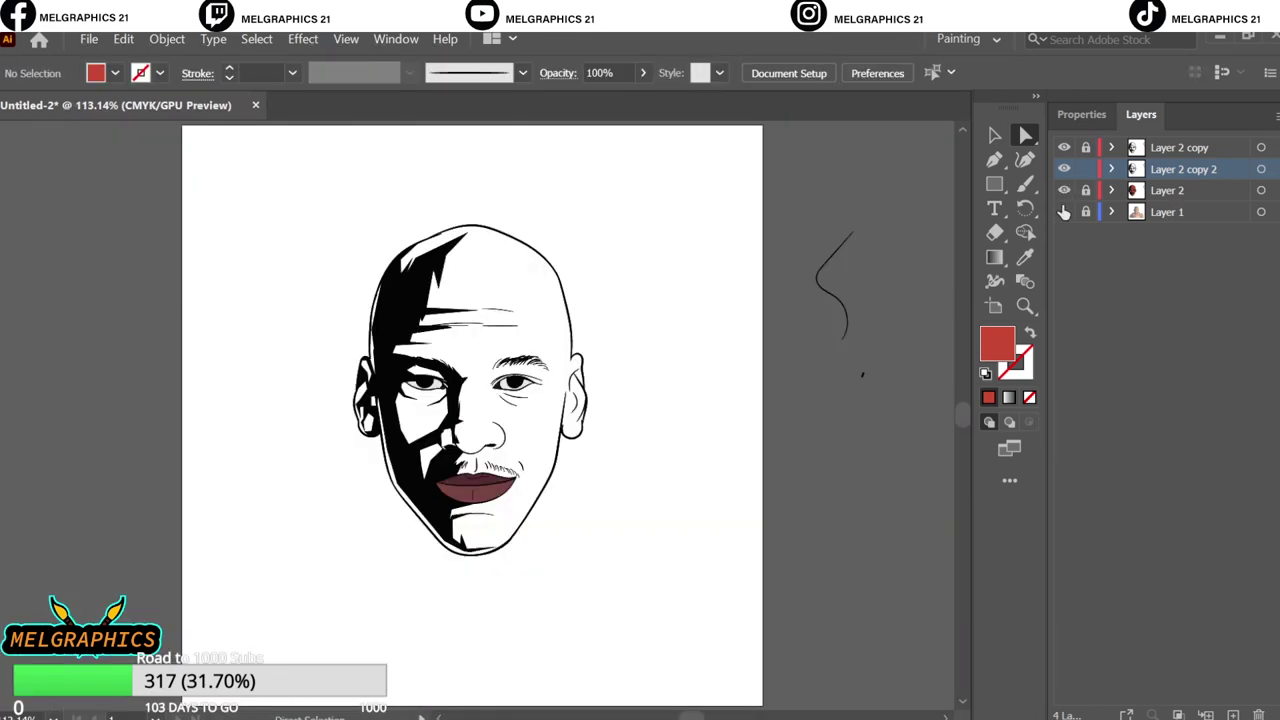
{"action": "left_click", "coordinate": [1064, 212]}
{"action": "key", "text": "p"}
{"action": "scroll", "coordinate": [477, 537], "scroll_direction": "up", "scroll_amount": 5, "text": "alt"}
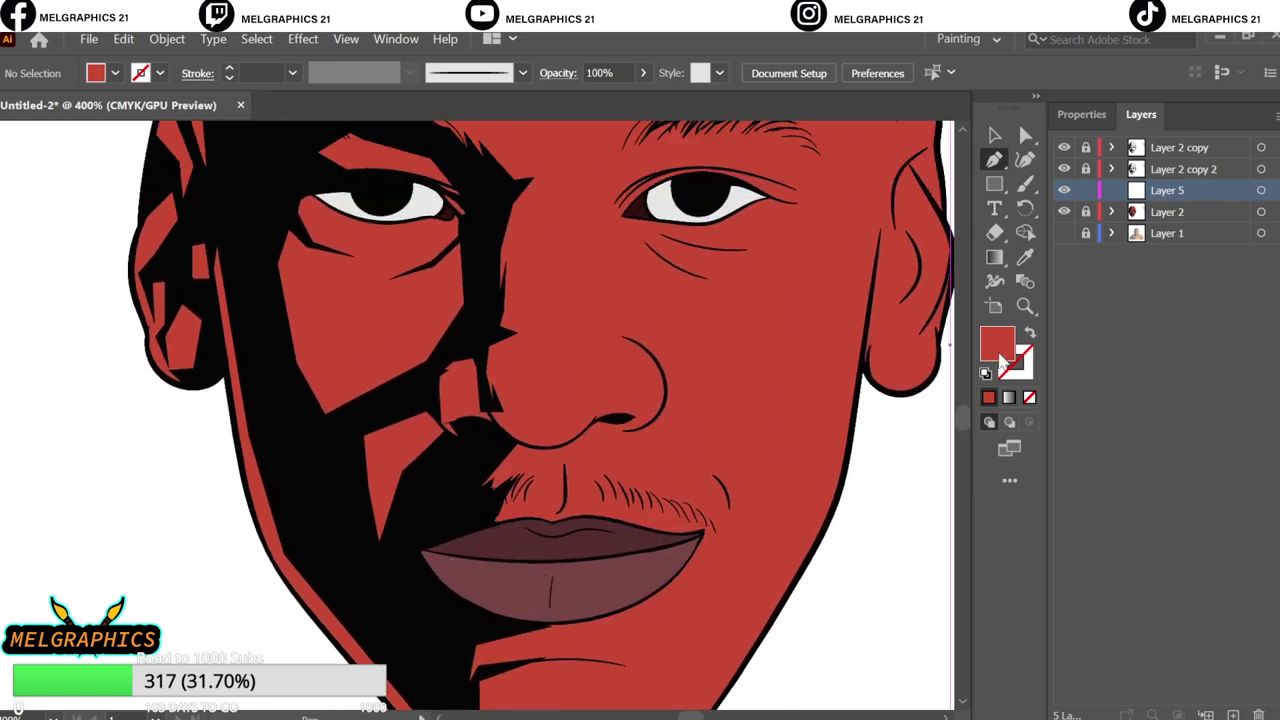
- Change the fill colour to a darker red
{"action": "double_click", "coordinate": [997, 343]}
{"action": "left_click", "coordinate": [683, 420]}
{"action": "left_click", "coordinate": [677, 314]}
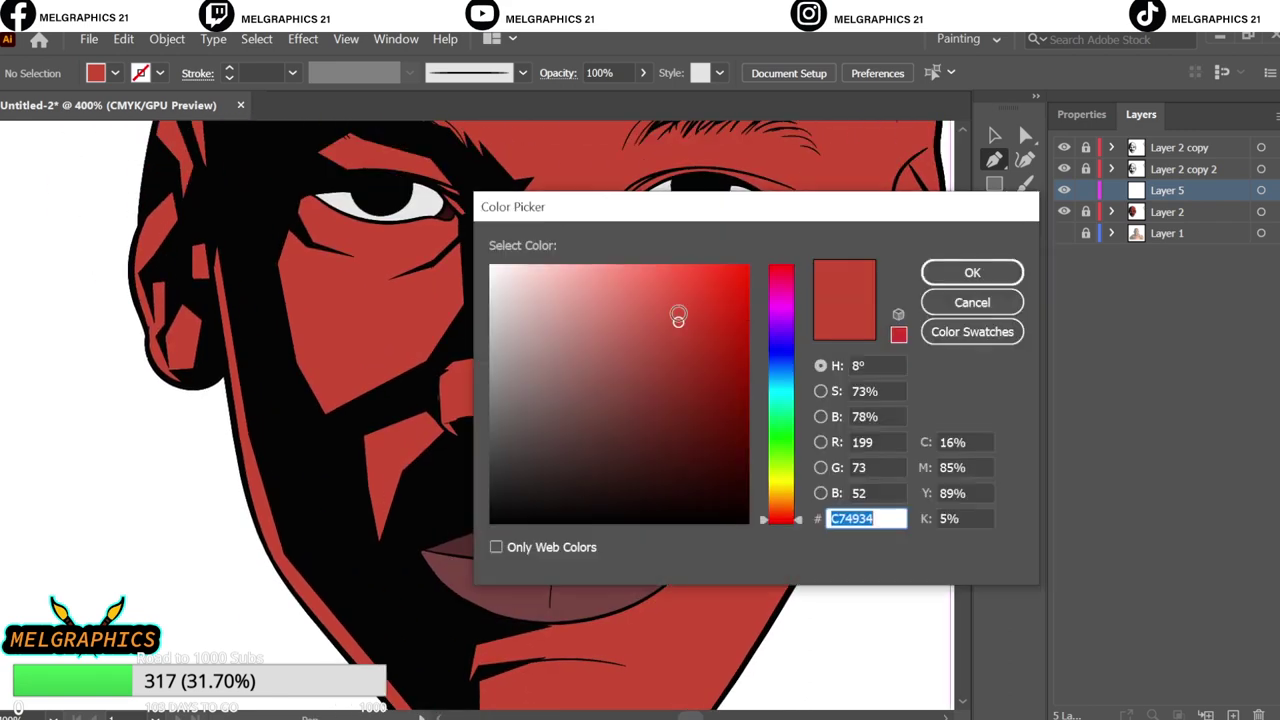
{"action": "key", "text": "Return"}
{"action": "key", "text": "n"}
- Draw a darker red shading facet on the left cheek
{"action": "key", "text": "p"}
{"action": "scroll", "coordinate": [414, 509], "scroll_direction": "up", "scroll_amount": 2, "text": "alt"}
{"action": "scroll", "coordinate": [294, 551], "scroll_direction": "up", "scroll_amount": 1, "text": "alt"}
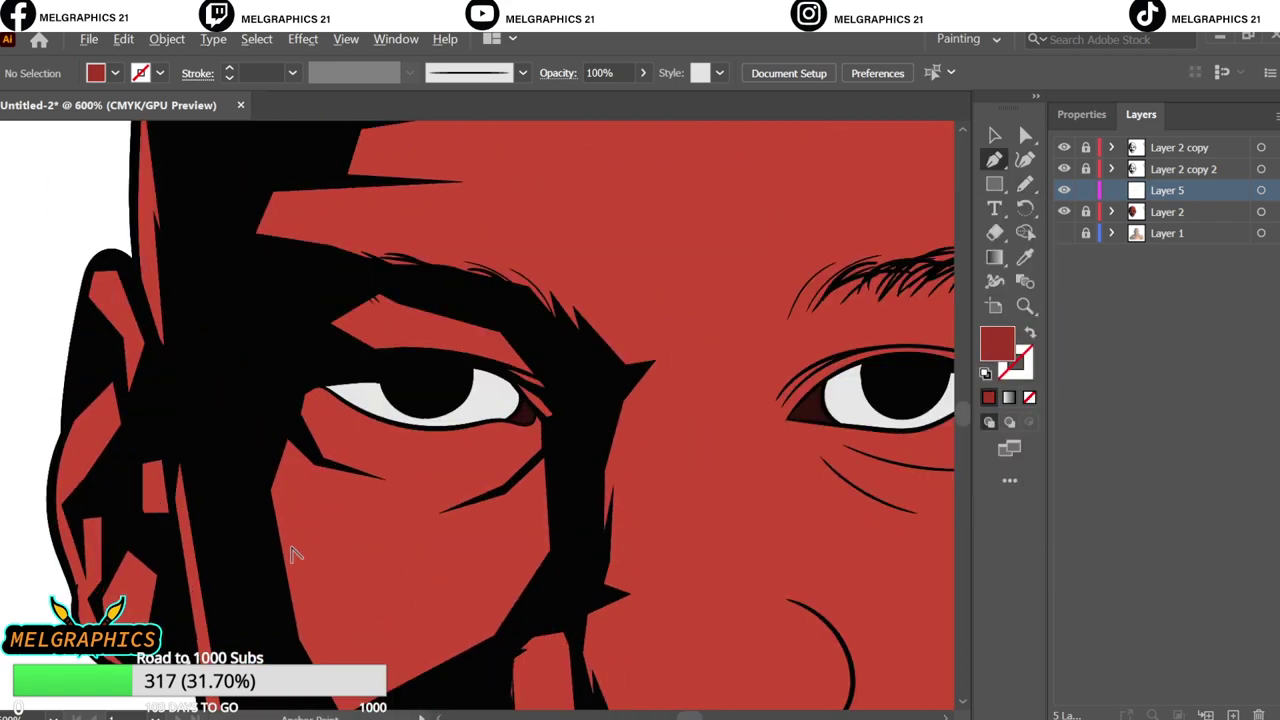
{"action": "scroll", "coordinate": [400, 460], "scroll_direction": "down", "scroll_amount": 3}
{"action": "left_click", "coordinate": [524, 369]}
{"action": "left_click", "coordinate": [512, 470]}
{"action": "left_click", "coordinate": [400, 566]}
{"action": "left_click", "coordinate": [340, 572]}
{"action": "left_click", "coordinate": [318, 483]}
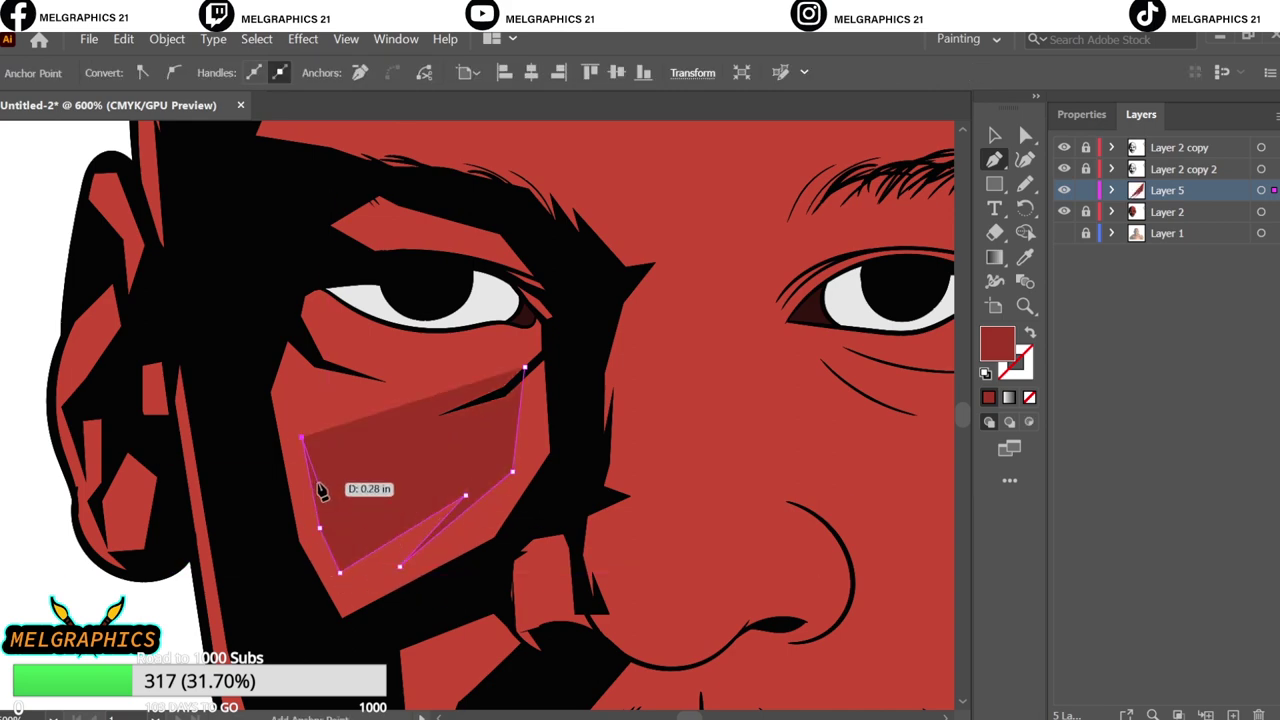
{"action": "left_click", "coordinate": [330, 411]}
{"action": "left_click", "coordinate": [432, 387]}
{"action": "left_click", "coordinate": [335, 358]}
{"action": "left_click", "coordinate": [318, 322]}
- Outline a larger darker red facet around the cheek
{"action": "left_click", "coordinate": [271, 257]}
{"action": "left_click", "coordinate": [240, 371]}
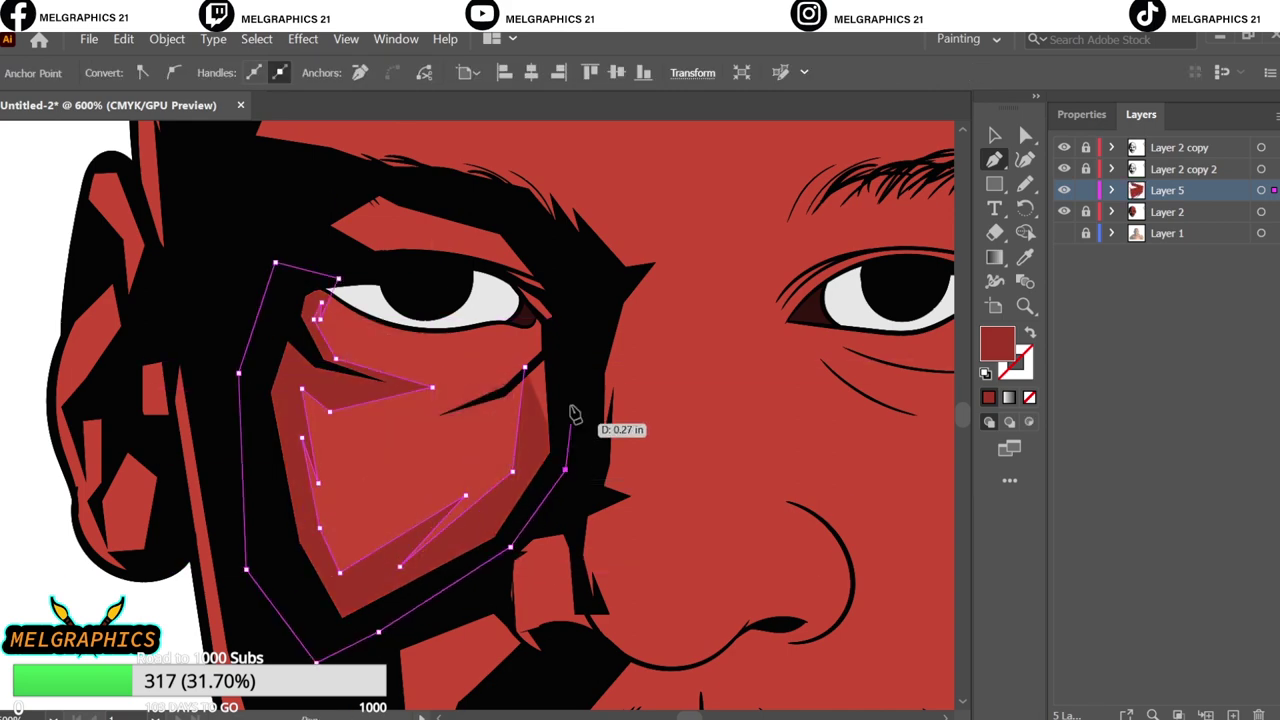
{"action": "left_click", "coordinate": [543, 357]}
{"action": "key", "text": "v"}
{"action": "left_click", "coordinate": [743, 541]}
{"action": "scroll", "coordinate": [397, 420], "scroll_direction": "up", "scroll_amount": 2, "text": "alt"}
- Draw a closed darker red shading facet under the left eye
{"action": "key", "text": "p"}
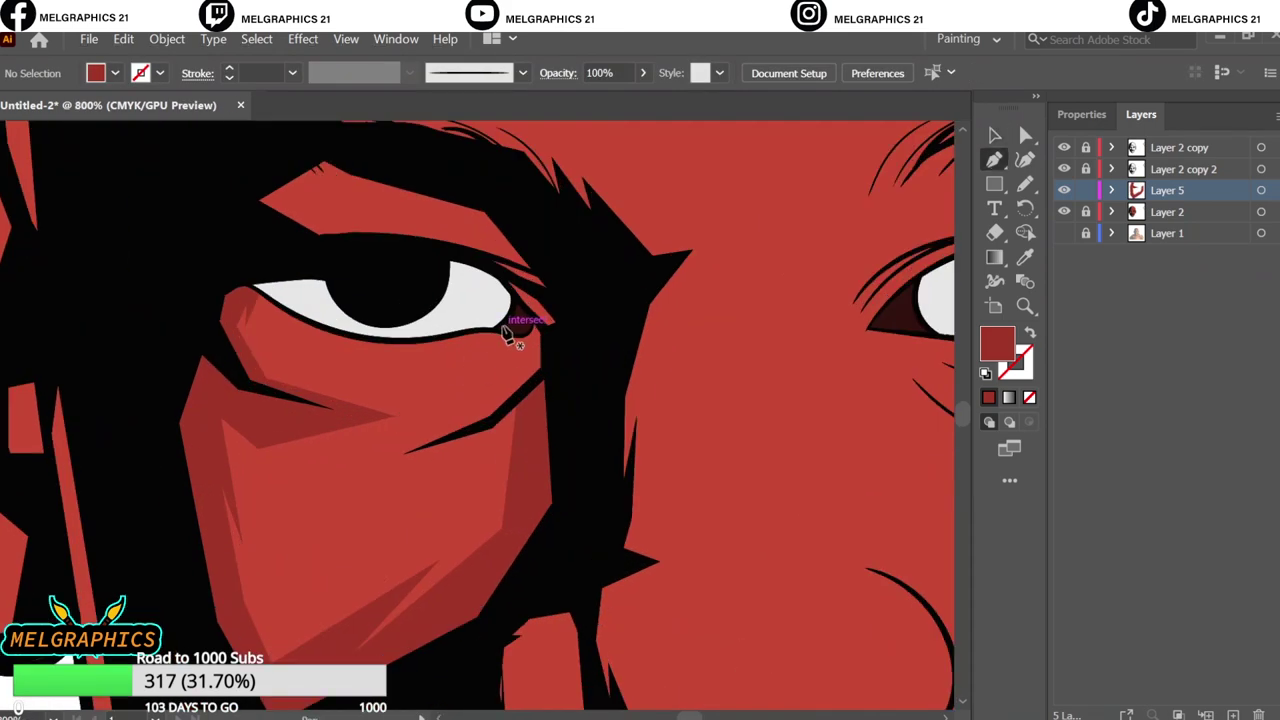
{"action": "left_click", "coordinate": [504, 327]}
{"action": "left_click", "coordinate": [507, 373]}
{"action": "left_click", "coordinate": [450, 397]}
{"action": "left_click", "coordinate": [442, 427]}
{"action": "left_click", "coordinate": [365, 455]}
{"action": "left_click", "coordinate": [586, 329]}
{"action": "left_click", "coordinate": [586, 257]}
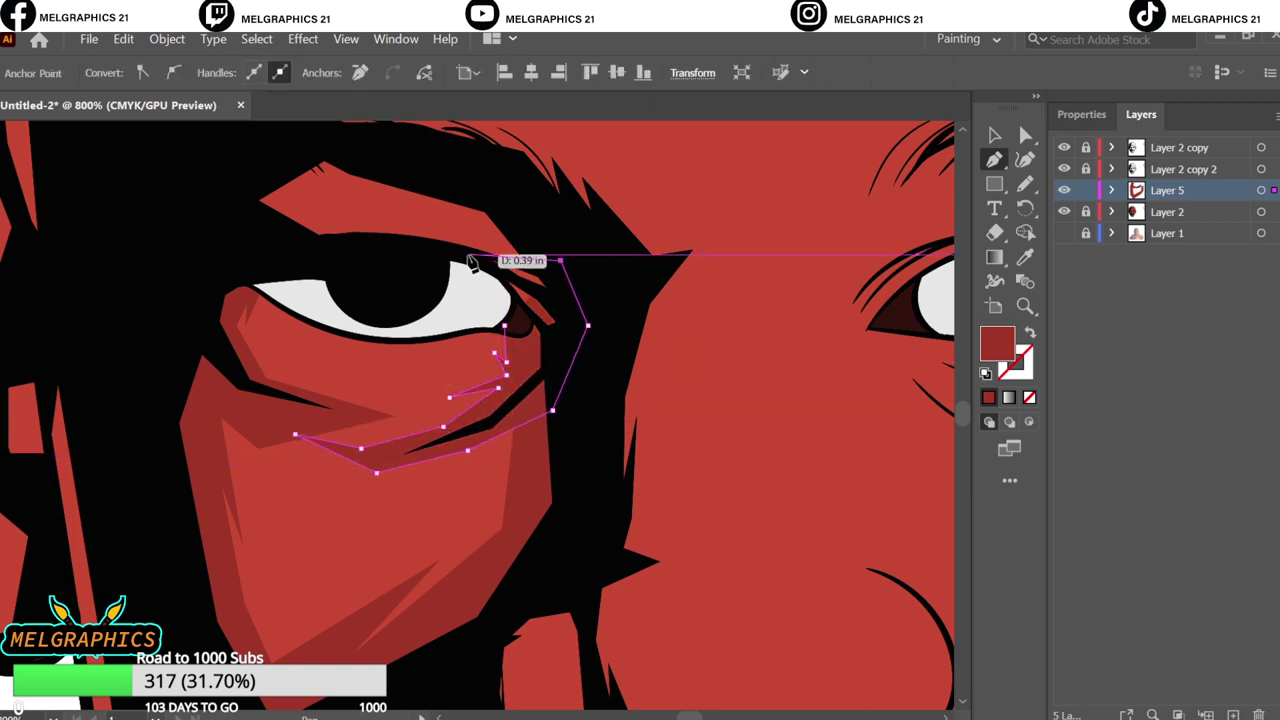
{"action": "left_click", "coordinate": [504, 327]}
{"action": "key", "text": "v"}
{"action": "scroll", "coordinate": [227, 457], "scroll_direction": "up", "scroll_amount": 3}
- Shade the upper eyelid with a darker red facet, then fit the face in view
{"action": "key", "text": "p"}
{"action": "left_click", "coordinate": [295, 428]}
{"action": "left_click", "coordinate": [360, 409]}
{"action": "left_click", "coordinate": [478, 451]}
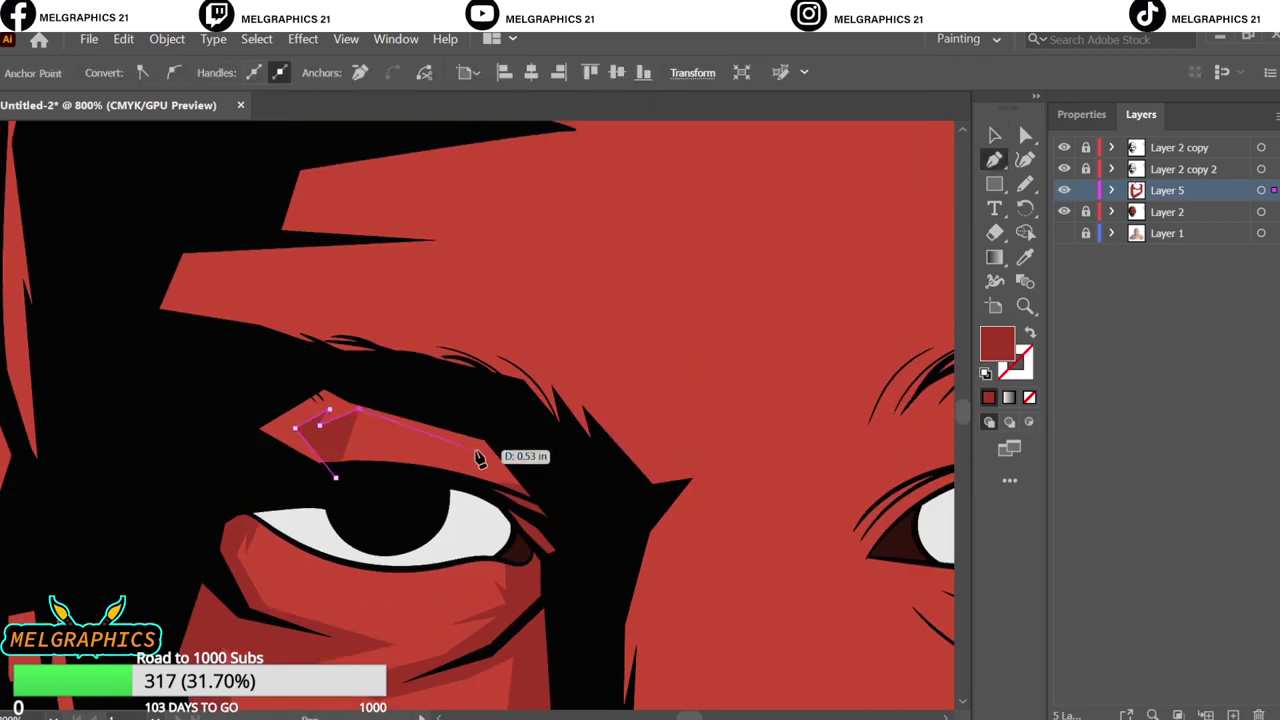
{"action": "left_click", "coordinate": [385, 384]}
{"action": "left_click", "coordinate": [215, 411]}
{"action": "left_click", "coordinate": [530, 491]}
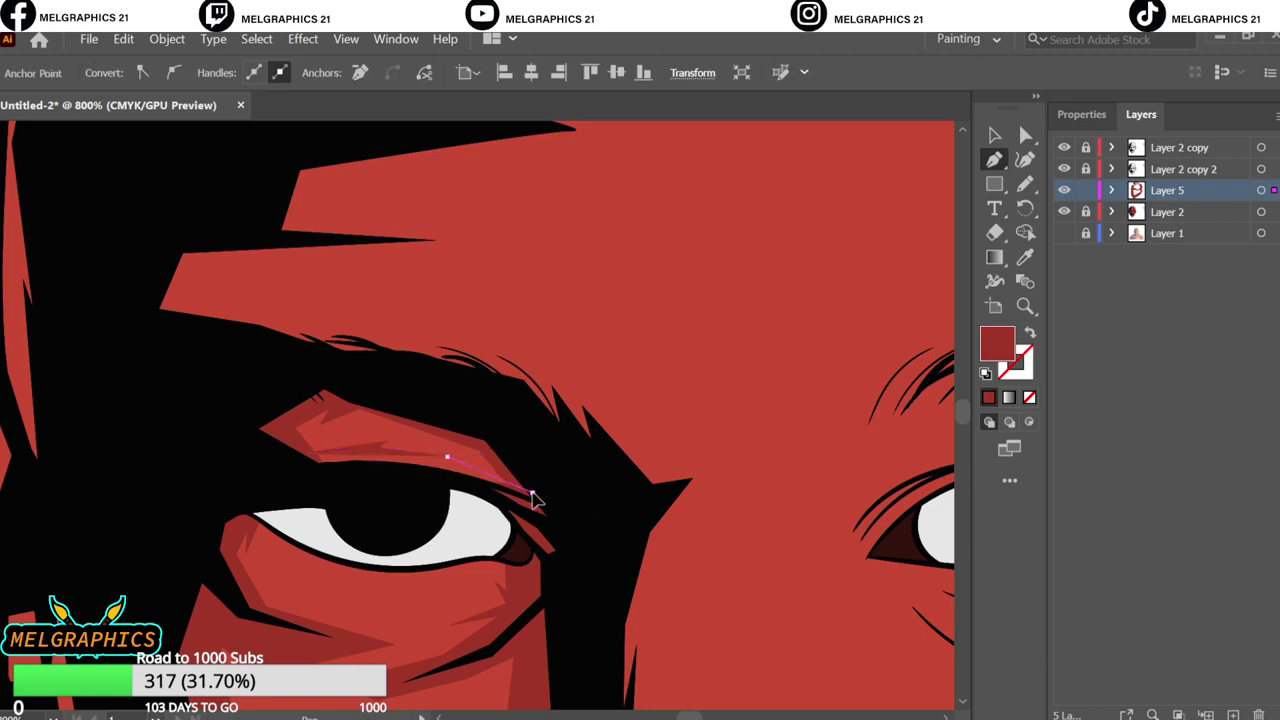
{"action": "key", "text": "v"}
{"action": "left_click", "coordinate": [762, 447]}
{"action": "key", "text": "ctrl+0"}
- Change the Yellow value of the eye-area shading shapes with Adjust Color Balance
{"action": "left_click_drag", "start_coordinate": [300, 245], "coordinate": [485, 472]}
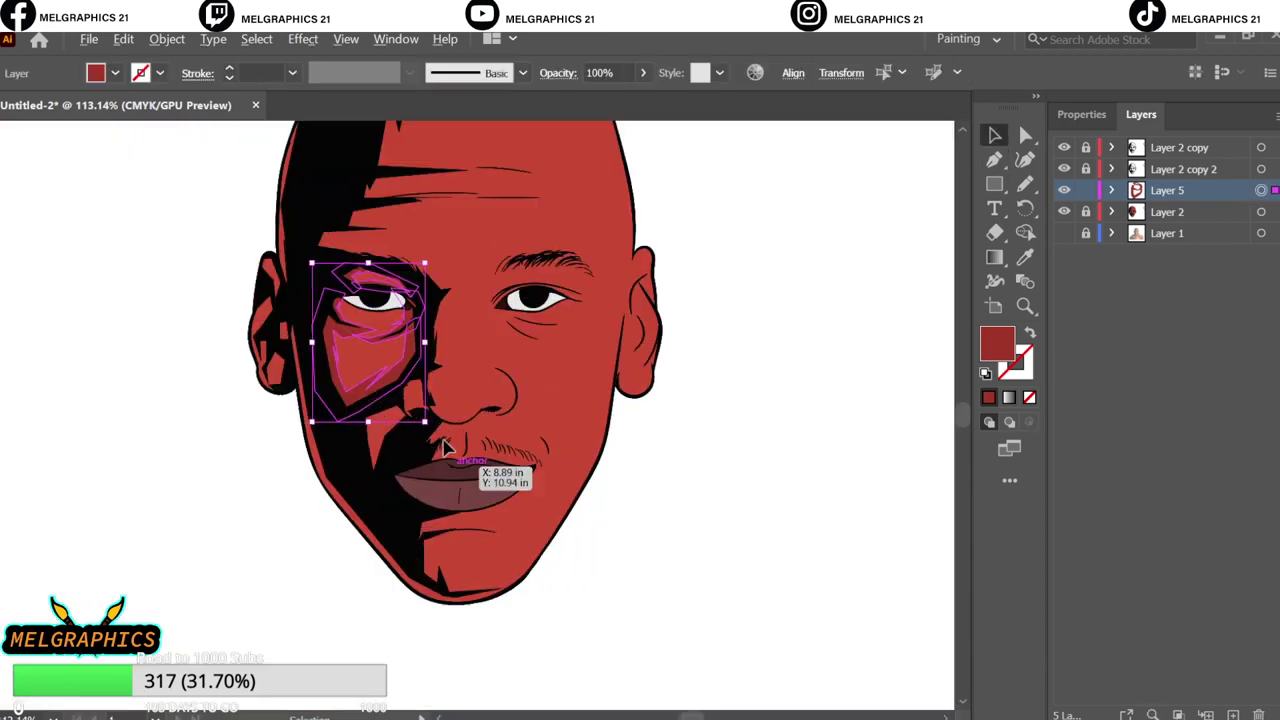
{"action": "scroll", "coordinate": [400, 360], "scroll_direction": "up", "scroll_amount": 5}
{"action": "left_click", "coordinate": [123, 38]}
{"action": "left_click", "coordinate": [480, 394]}
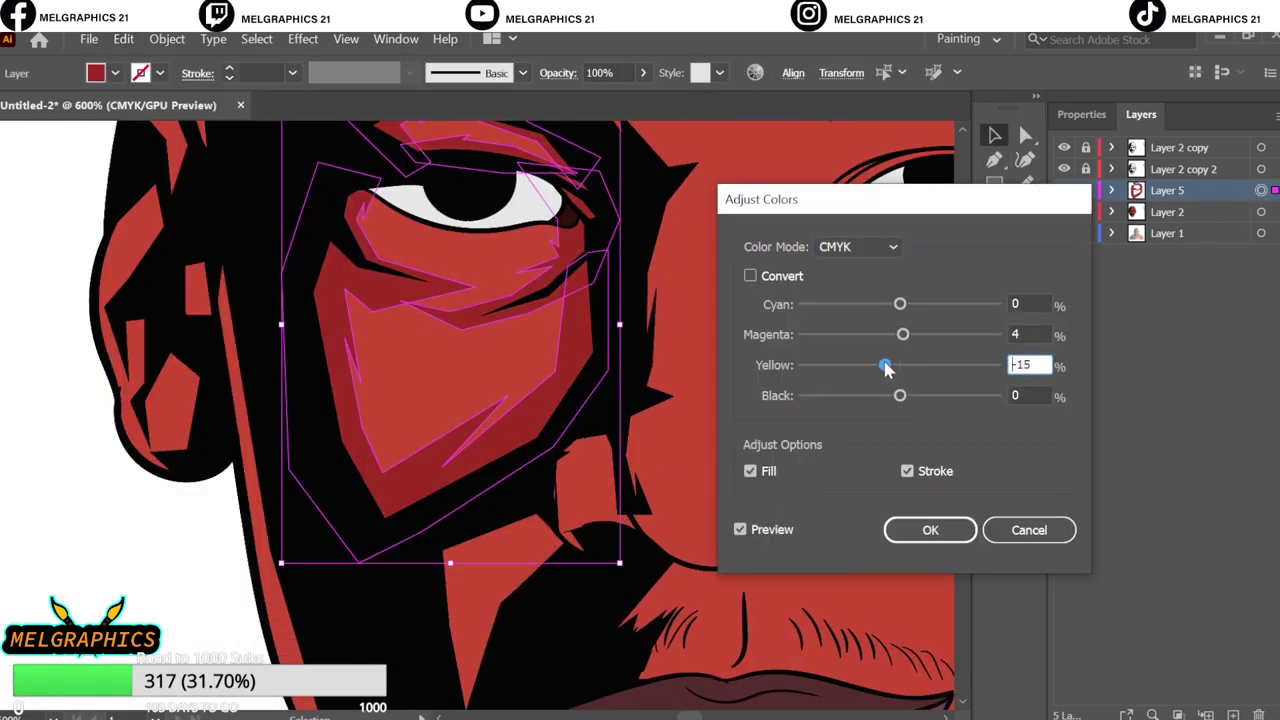
{"action": "key", "text": "Tab"}
{"action": "key", "text": "Return"}
{"action": "key", "text": "ctrl+shift+a"}
{"action": "key", "text": "ctrl+0"}
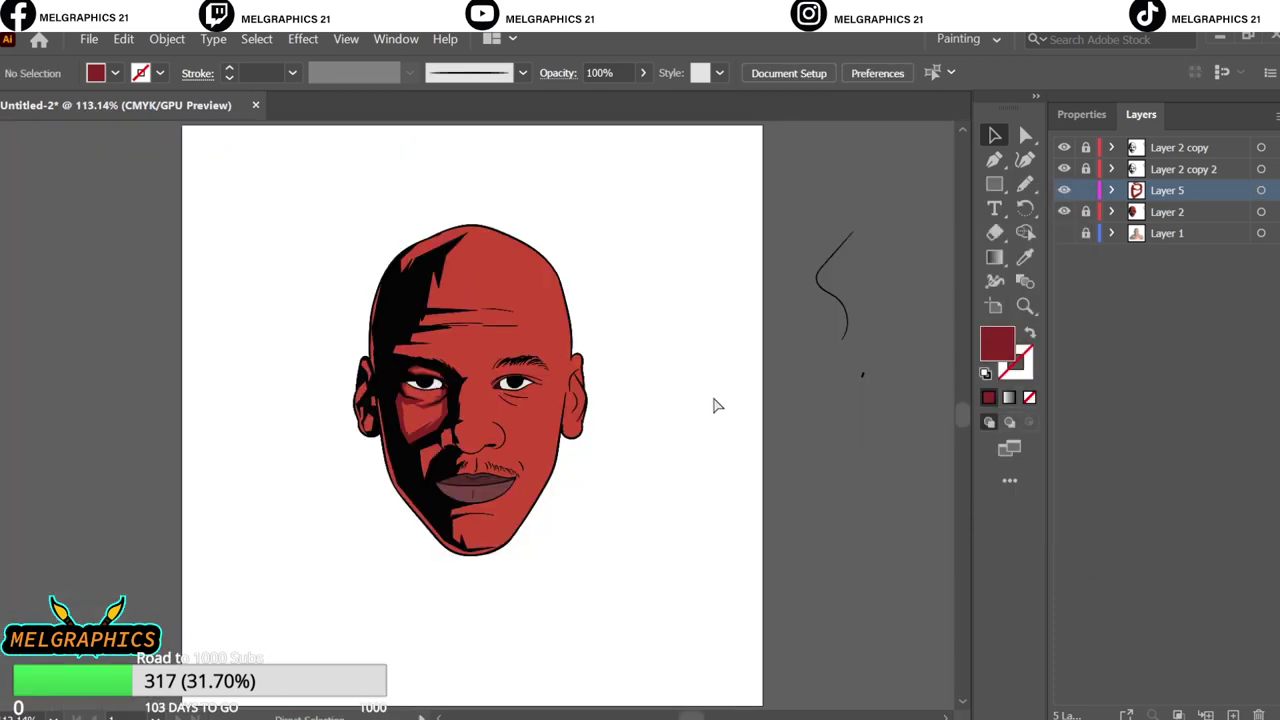
- Draw a darker red shading facet on the cheek beside the nose
{"action": "scroll", "coordinate": [478, 428], "scroll_direction": "up", "scroll_amount": 5}
{"action": "key", "text": "p"}
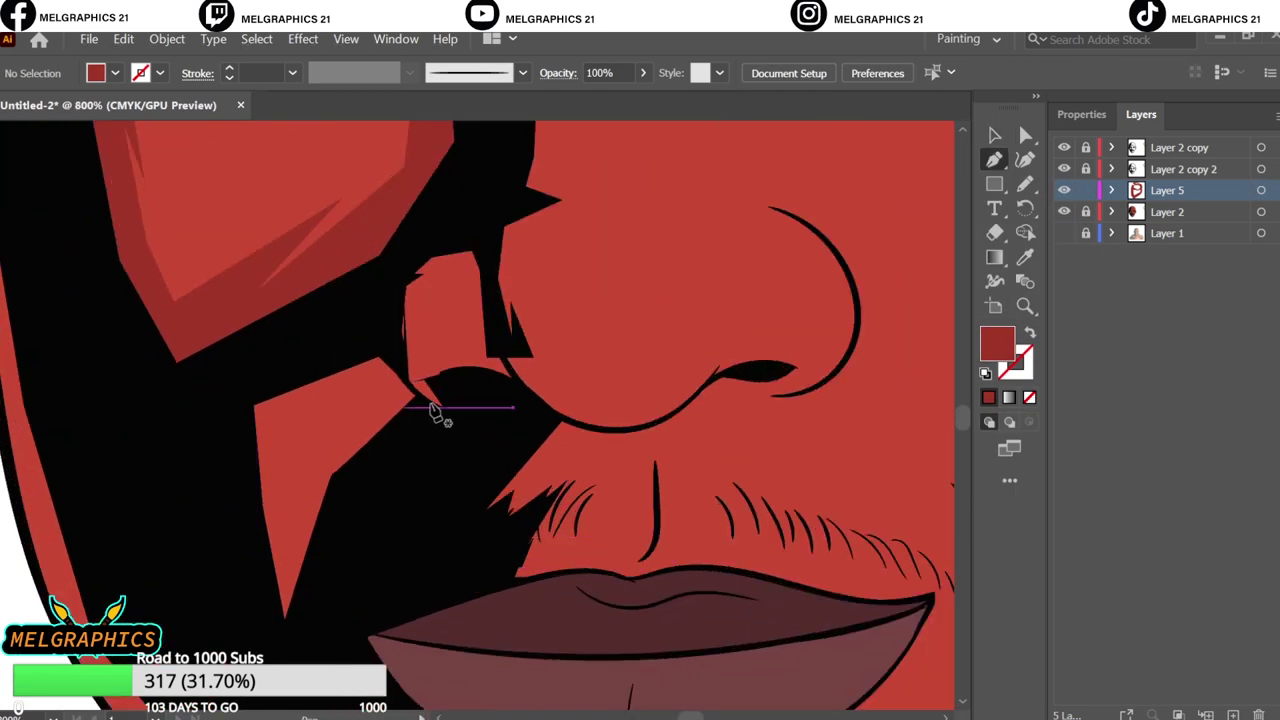
{"action": "left_click", "coordinate": [405, 385]}
{"action": "left_click", "coordinate": [390, 327]}
{"action": "left_click", "coordinate": [317, 372]}
{"action": "left_click", "coordinate": [242, 401]}
{"action": "left_click", "coordinate": [250, 578]}
{"action": "left_click", "coordinate": [286, 460]}
{"action": "left_click", "coordinate": [303, 412]}
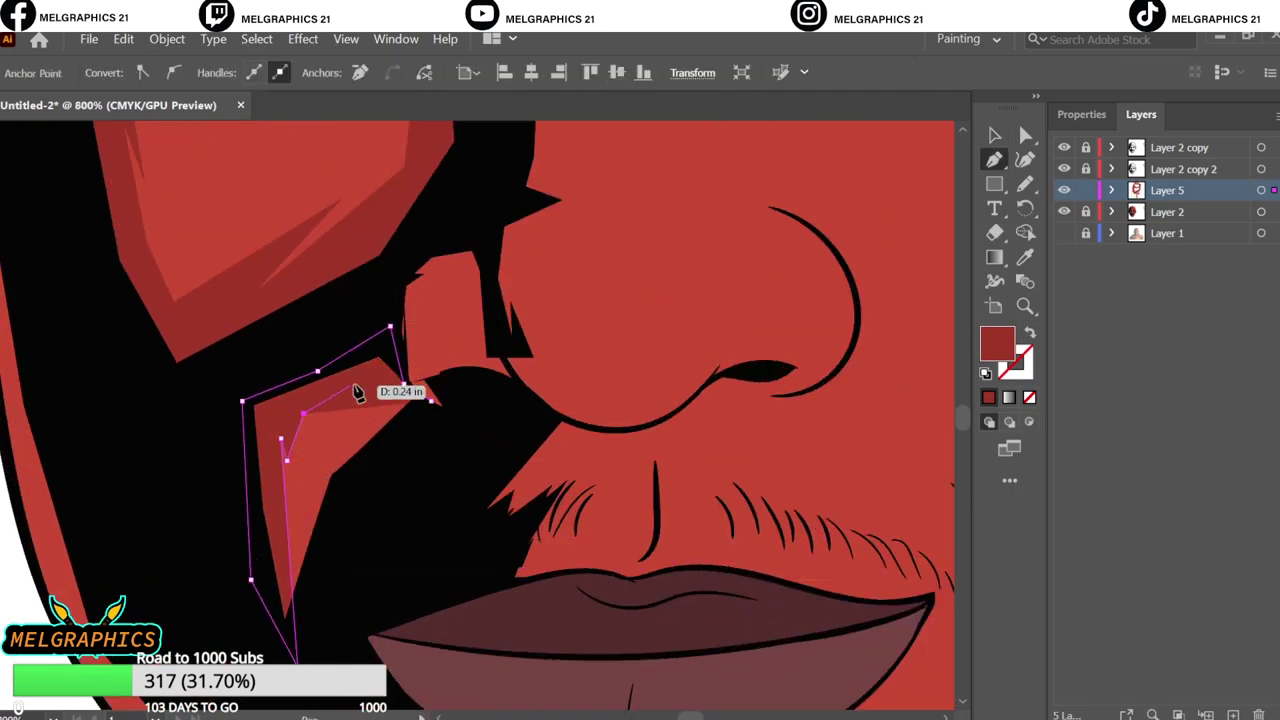
{"action": "left_click", "coordinate": [392, 398]}
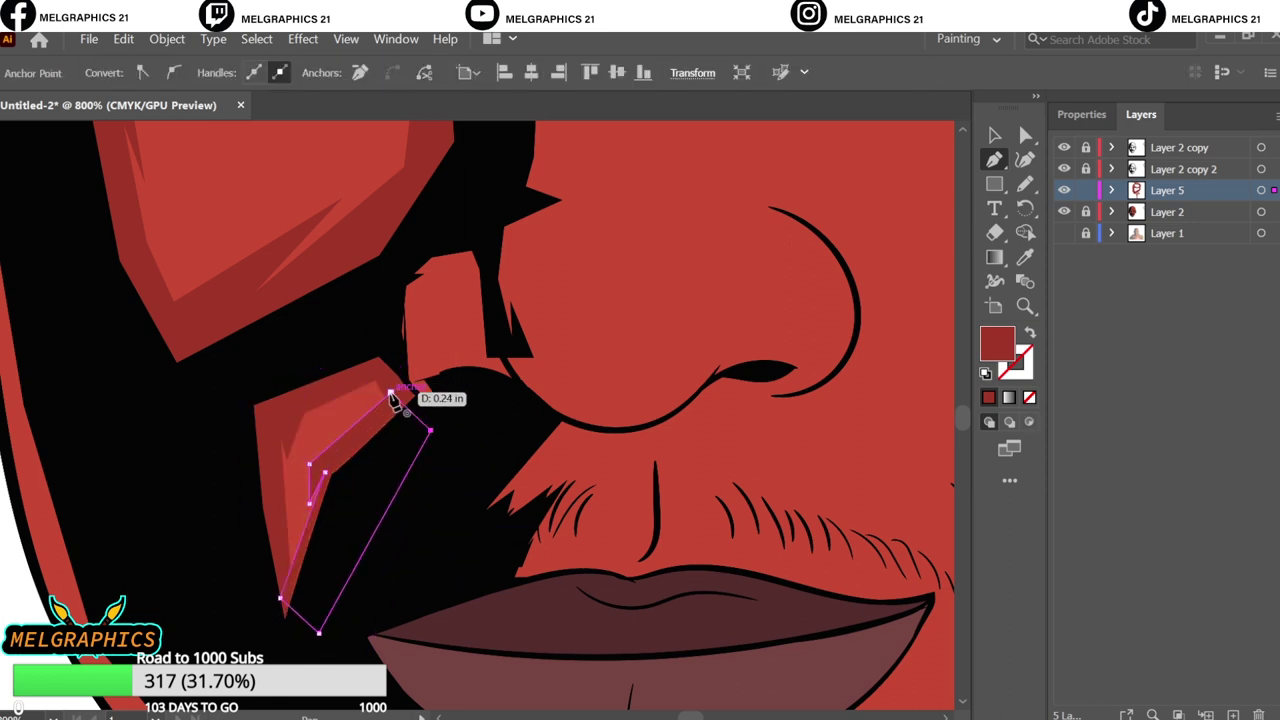
{"action": "key", "text": "ctrl+shift+a"}
- Add a small darker red facet along the nostril's edge
{"action": "key", "text": "p"}
{"action": "left_click", "coordinate": [425, 513]}
{"action": "left_click", "coordinate": [397, 471]}
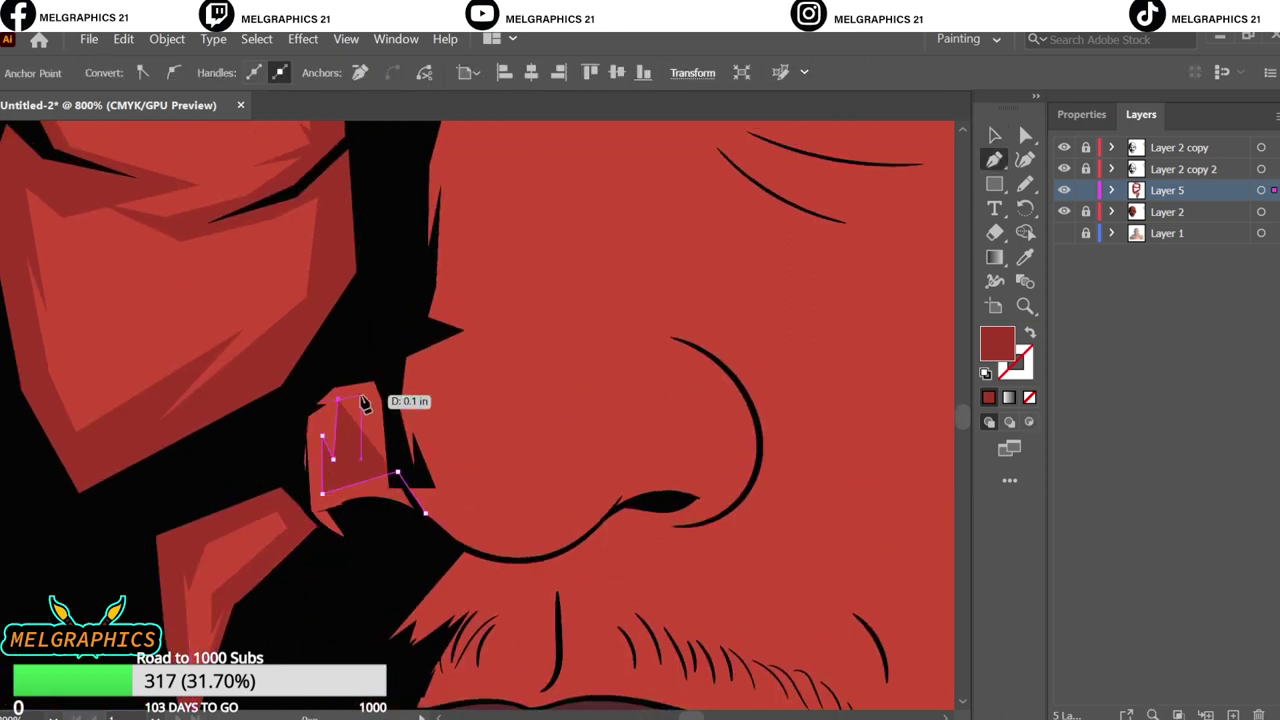
{"action": "left_click", "coordinate": [425, 513]}
{"action": "key", "text": "ctrl+shift+a"}
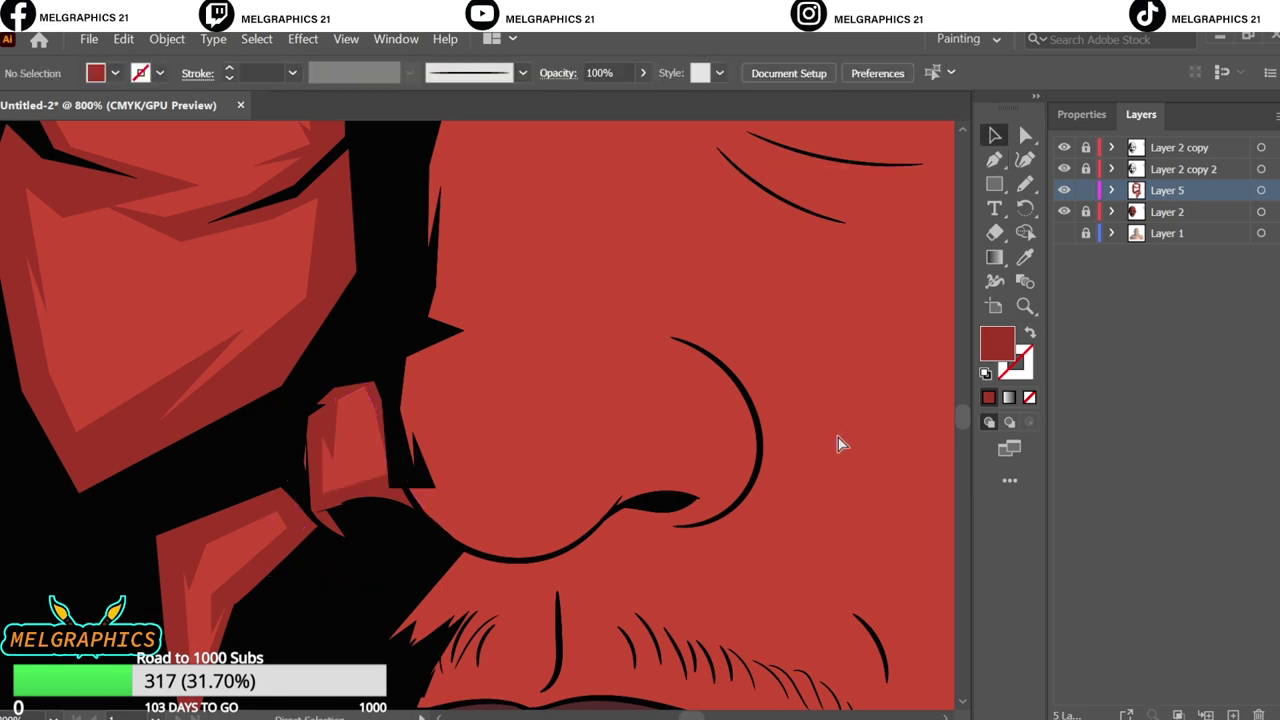
{"action": "key", "text": "ctrl+0"}
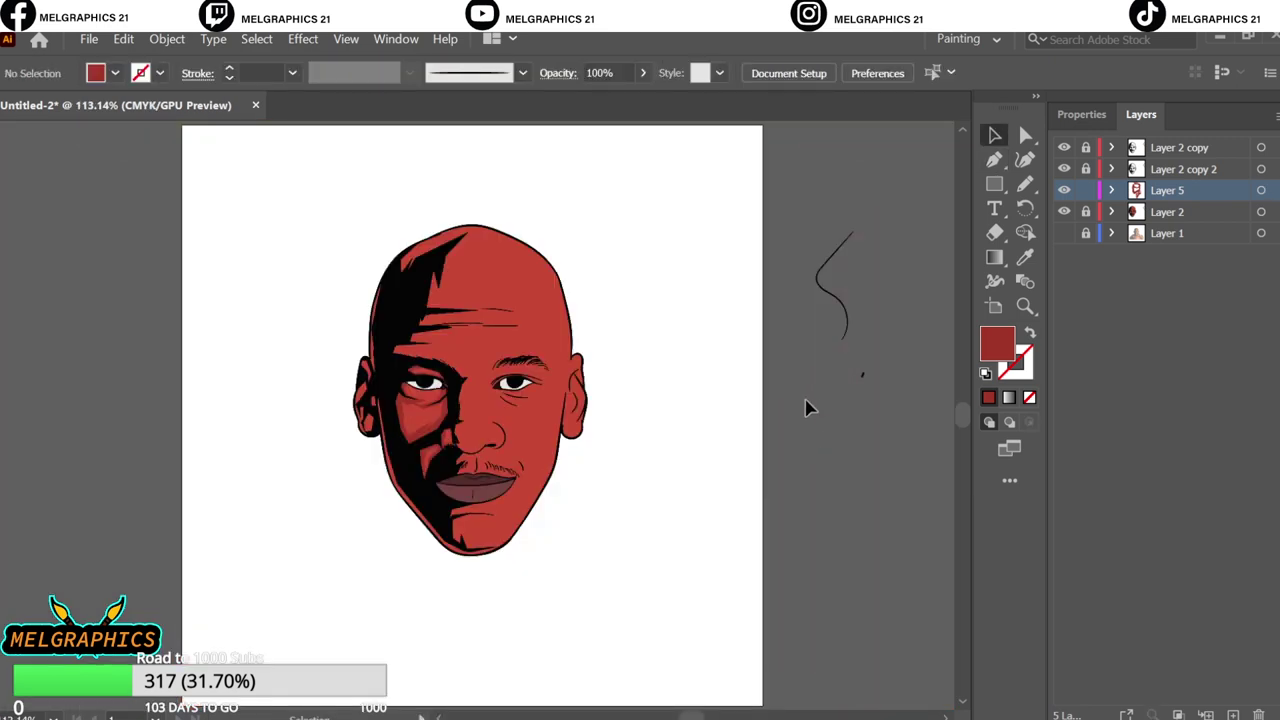
- Start a darker red facet along the nose bridge and up the side of the nose
{"action": "key", "text": "p"}
{"action": "scroll", "coordinate": [470, 510], "scroll_direction": "up", "scroll_amount": 8, "text": "alt"}
{"action": "scroll", "coordinate": [508, 612], "scroll_direction": "up", "scroll_amount": 5}
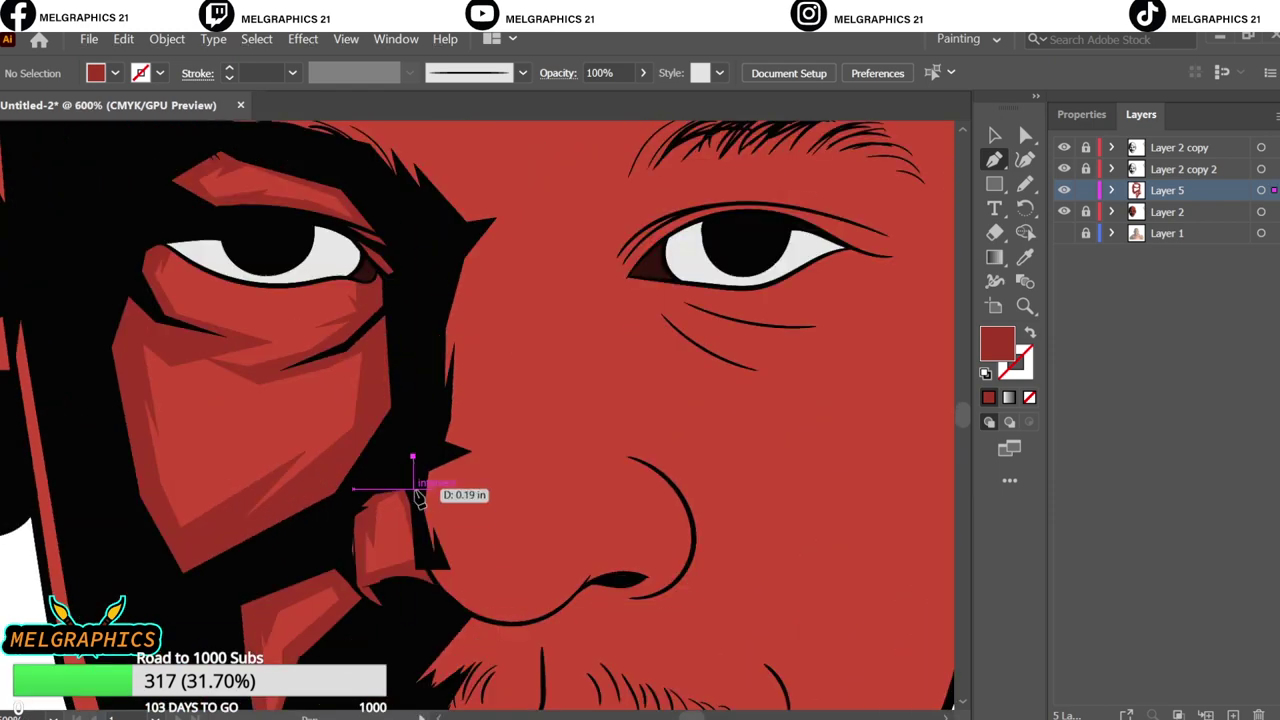
{"action": "left_click", "coordinate": [418, 510]}
{"action": "left_click", "coordinate": [443, 476]}
{"action": "left_click", "coordinate": [538, 457]}
{"action": "left_click", "coordinate": [465, 430]}
{"action": "left_click", "coordinate": [475, 254]}
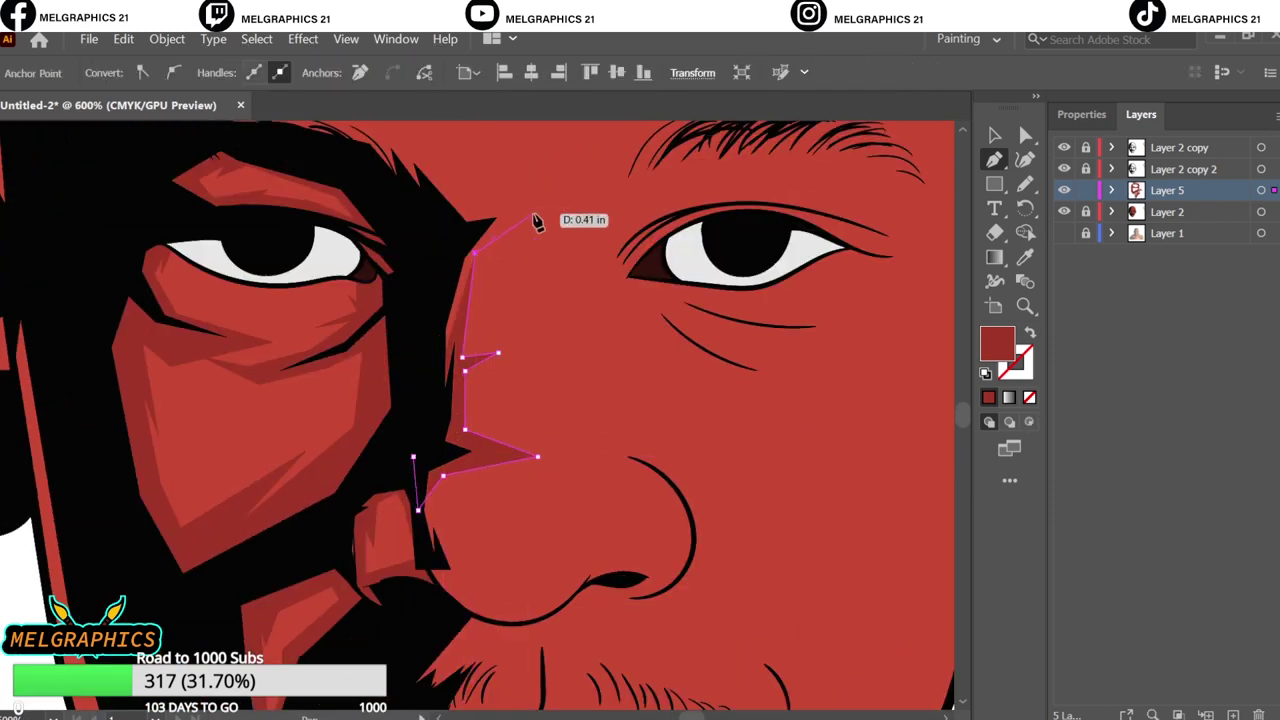
{"action": "left_click", "coordinate": [553, 210]}
{"action": "left_click", "coordinate": [465, 202]}
{"action": "left_click", "coordinate": [482, 311]}
- Carry the facet over the brow and along the forehead lines
{"action": "left_click", "coordinate": [345, 297]}
{"action": "left_click", "coordinate": [469, 281]}
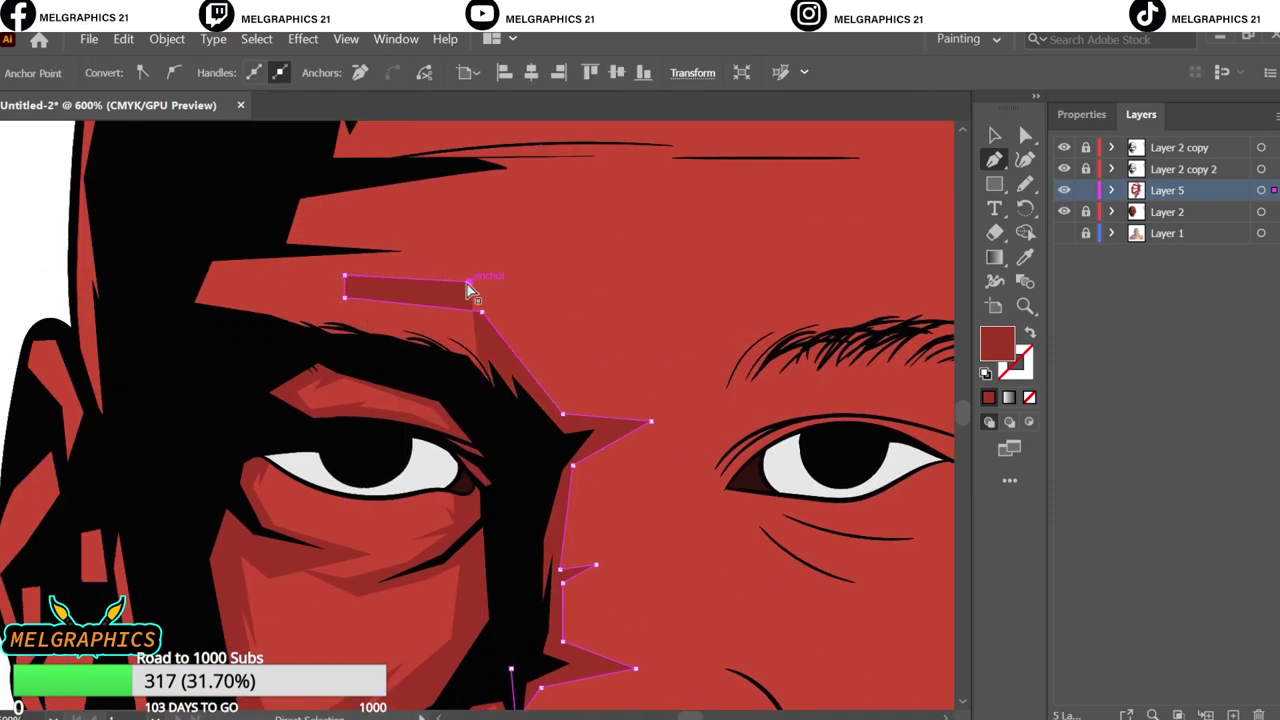
{"action": "left_click", "coordinate": [498, 258]}
{"action": "left_click", "coordinate": [349, 225]}
{"action": "left_click", "coordinate": [366, 200]}
{"action": "scroll", "coordinate": [371, 209], "scroll_direction": "up", "scroll_amount": 3}
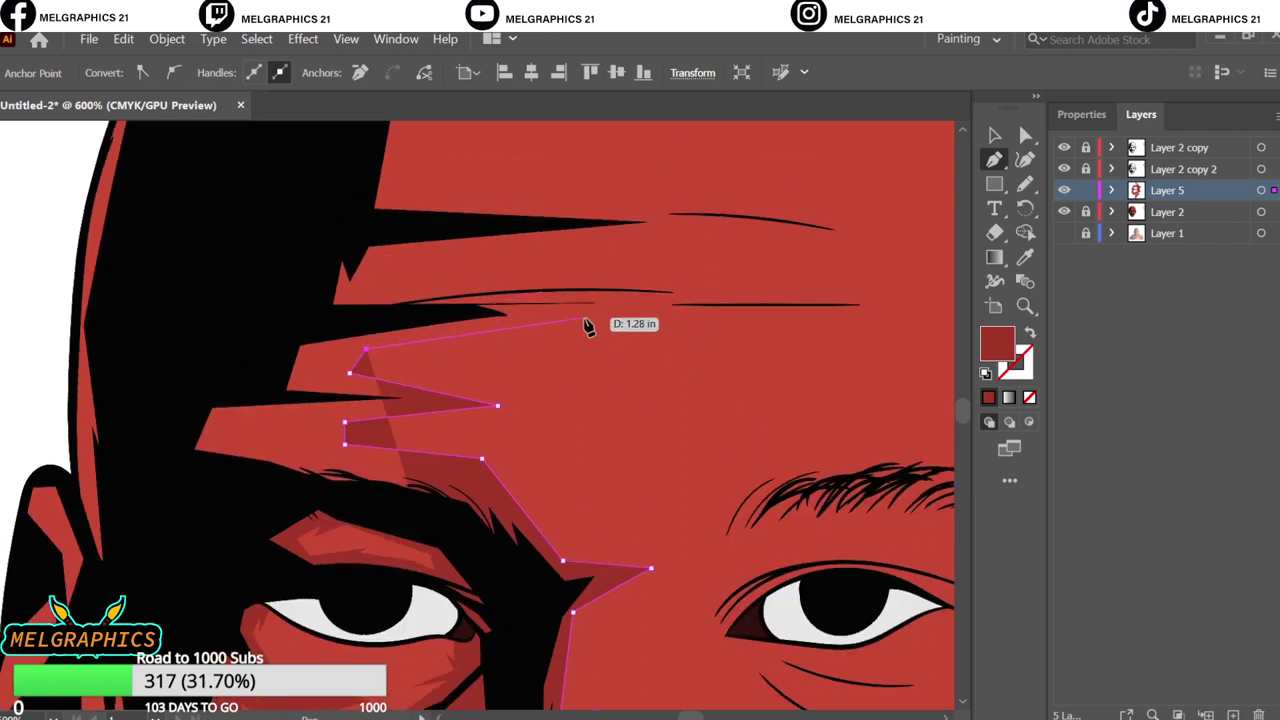
{"action": "left_click", "coordinate": [551, 315]}
{"action": "left_click", "coordinate": [599, 319]}
{"action": "left_click", "coordinate": [887, 305]}
{"action": "left_click", "coordinate": [720, 287]}
- Extend the facet across the forehead toward the hairline
{"action": "scroll", "coordinate": [669, 306], "scroll_direction": "up", "scroll_amount": 2}
{"action": "left_click", "coordinate": [377, 372]}
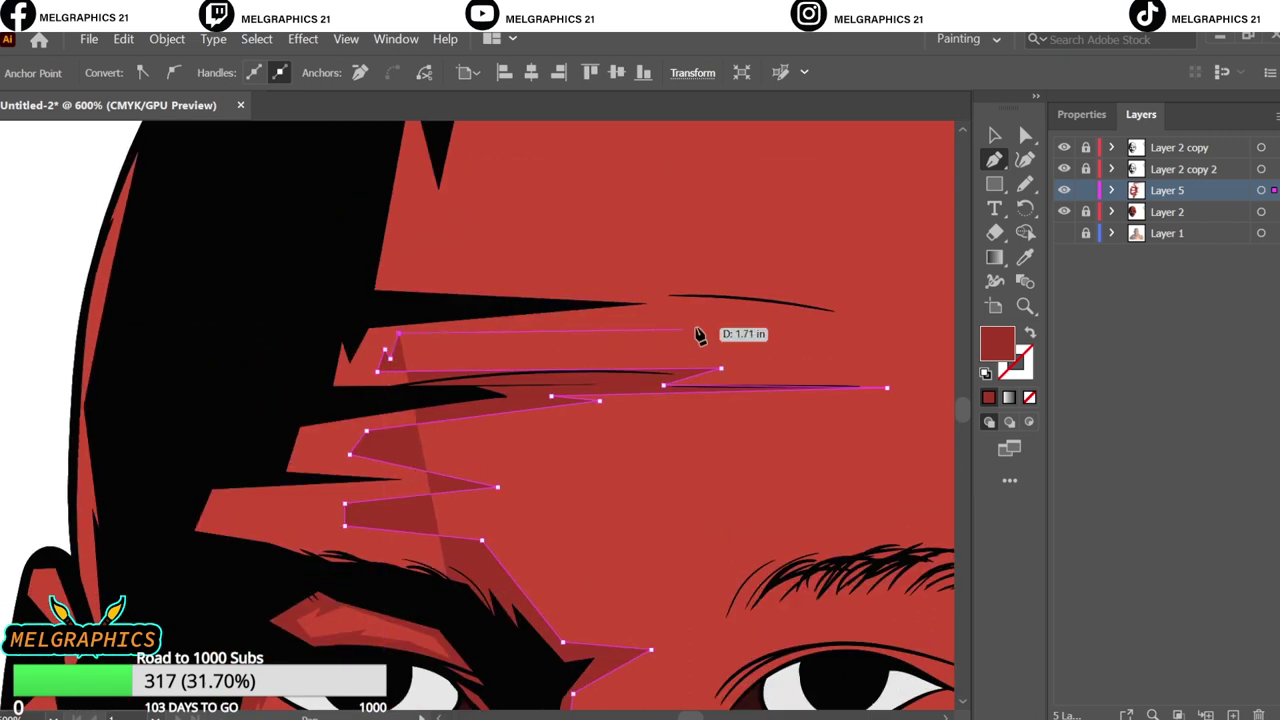
{"action": "left_click", "coordinate": [652, 312]}
{"action": "left_click", "coordinate": [882, 325]}
{"action": "left_click", "coordinate": [388, 281]}
{"action": "left_click", "coordinate": [416, 168]}
{"action": "left_click", "coordinate": [467, 243]}
{"action": "scroll", "coordinate": [487, 370], "scroll_direction": "up", "scroll_amount": 7}
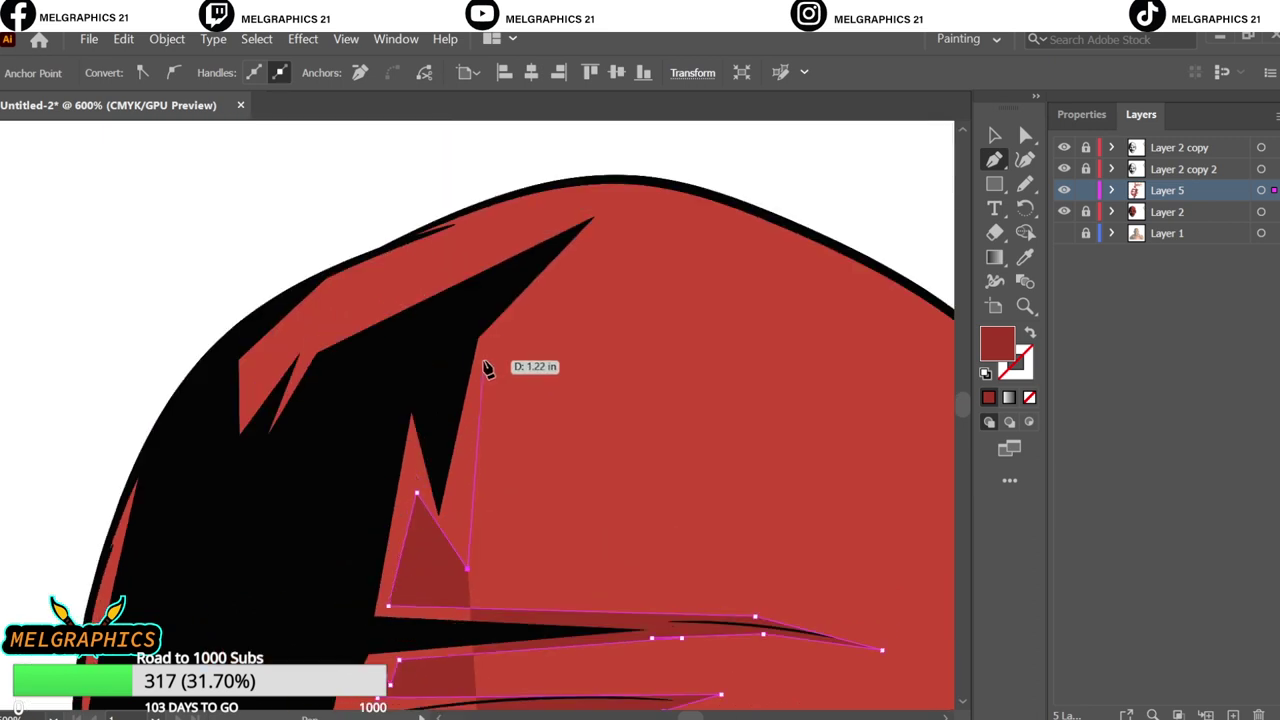
- Run the facet over the scalp outline and down beside the eye, then fit the view
{"action": "left_click", "coordinate": [485, 360]}
{"action": "left_click", "coordinate": [556, 267]}
{"action": "left_click", "coordinate": [615, 217]}
{"action": "left_click", "coordinate": [682, 184]}
{"action": "left_click", "coordinate": [565, 183]}
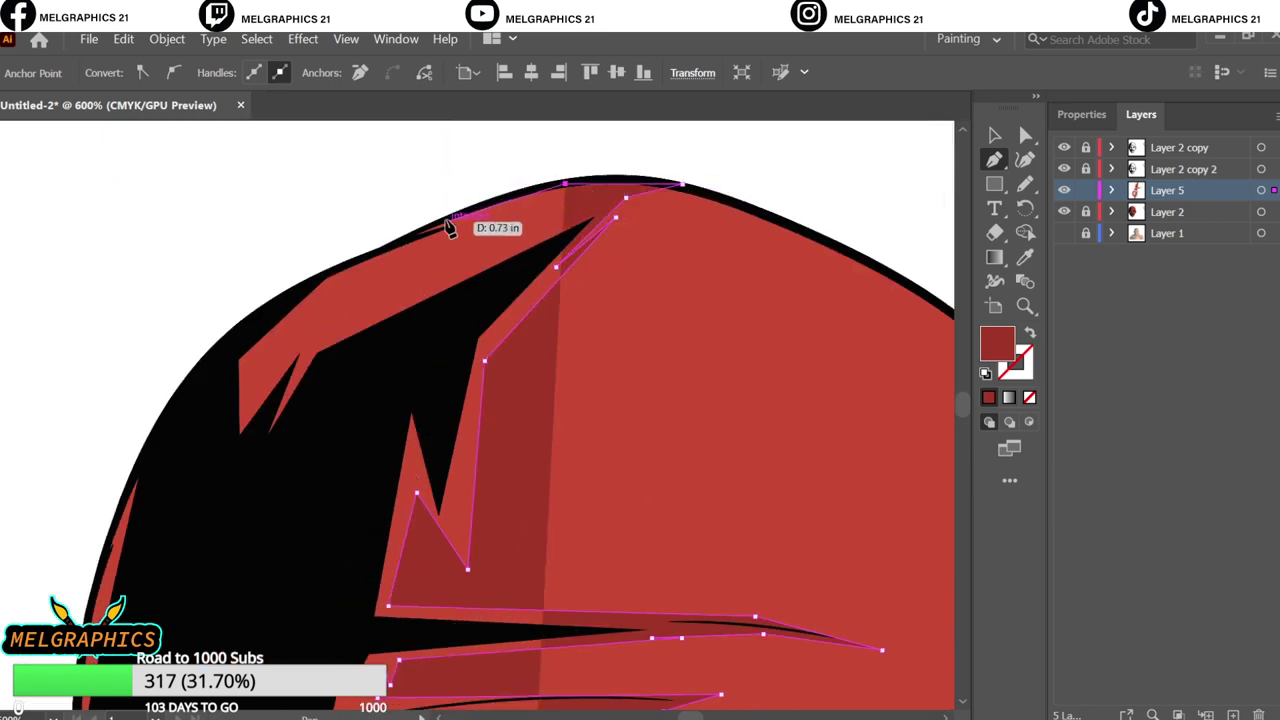
{"action": "left_click", "coordinate": [507, 196]}
{"action": "left_click", "coordinate": [476, 210]}
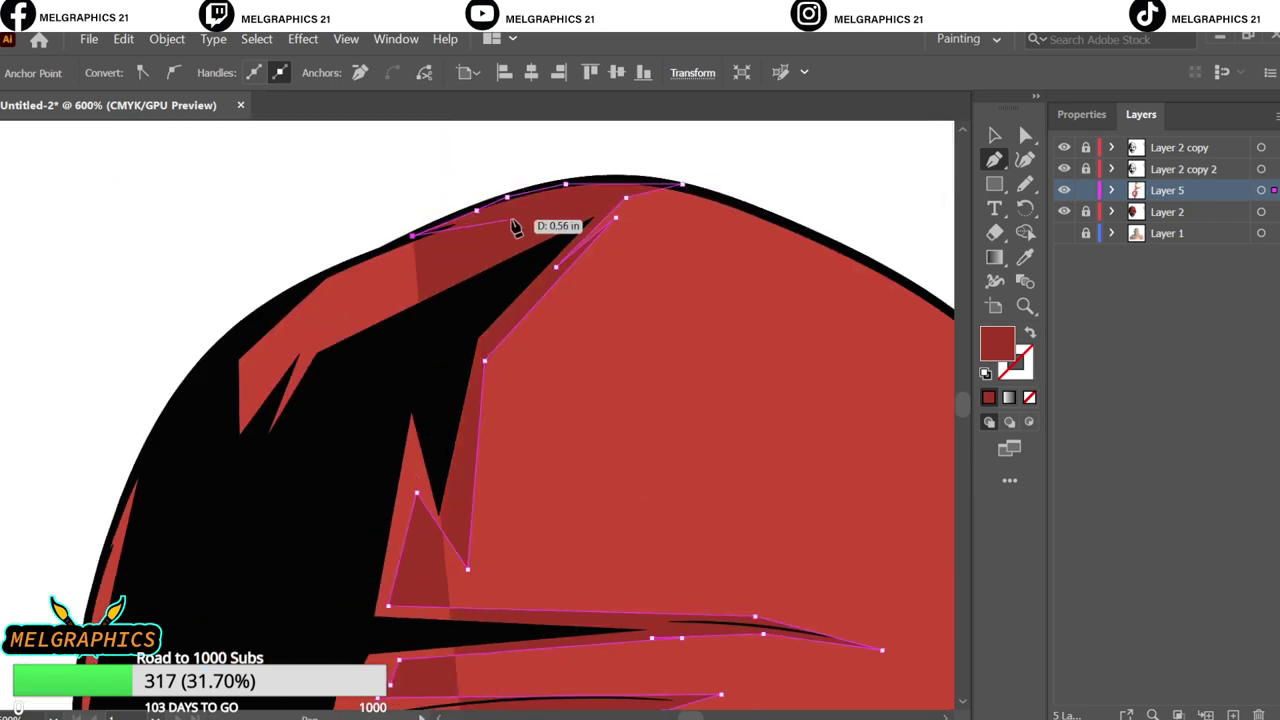
{"action": "left_click", "coordinate": [412, 236]}
{"action": "left_click", "coordinate": [325, 337]}
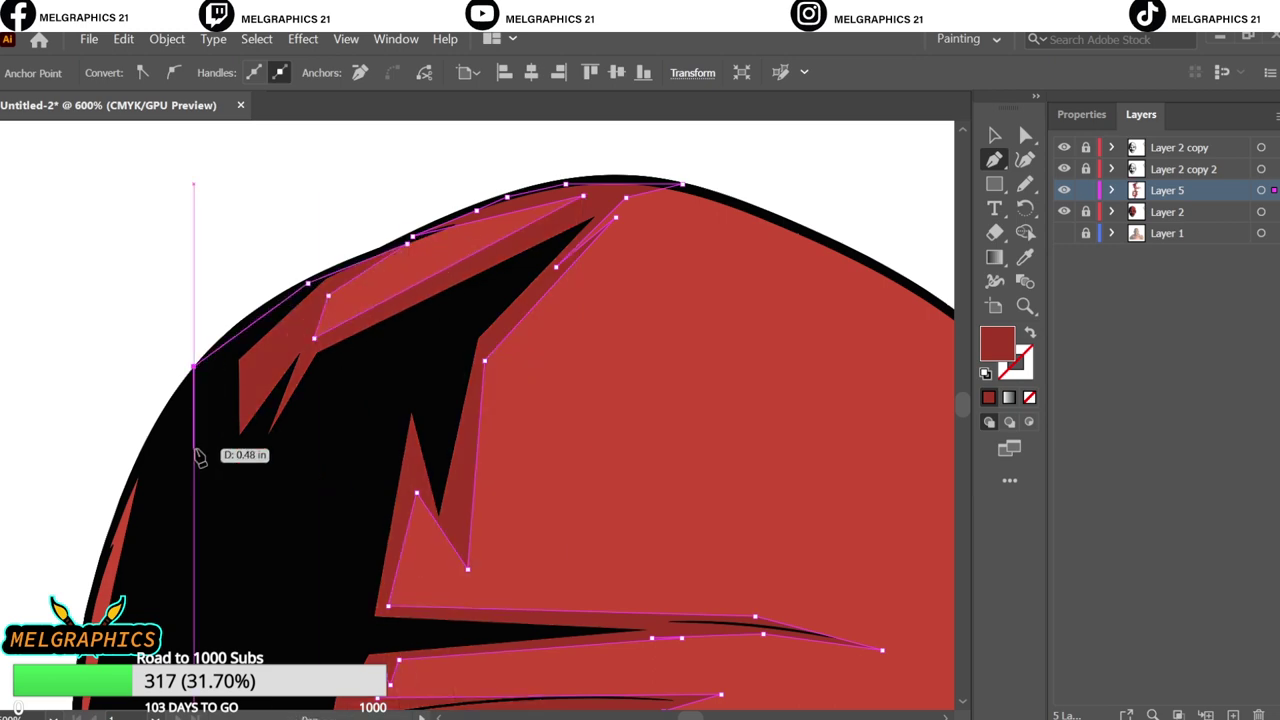
{"action": "scroll", "coordinate": [349, 409], "scroll_direction": "left", "scroll_amount": 3}
{"action": "scroll", "coordinate": [288, 425], "scroll_direction": "down", "scroll_amount": 3}
{"action": "scroll", "coordinate": [287, 423], "scroll_direction": "down", "scroll_amount": 4}
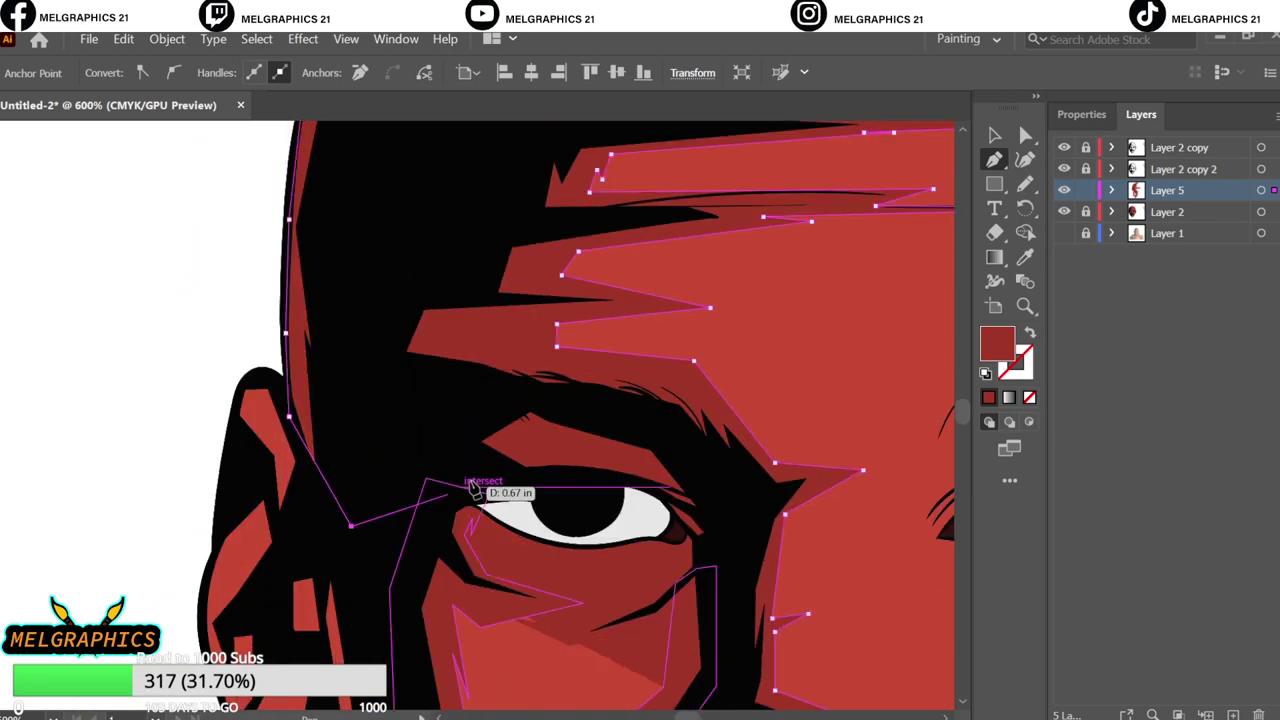
{"action": "left_click", "coordinate": [685, 447]}
{"action": "scroll", "coordinate": [733, 518], "scroll_direction": "down", "scroll_amount": 4}
{"action": "key", "text": "v"}
{"action": "key", "text": "ctrl+0"}
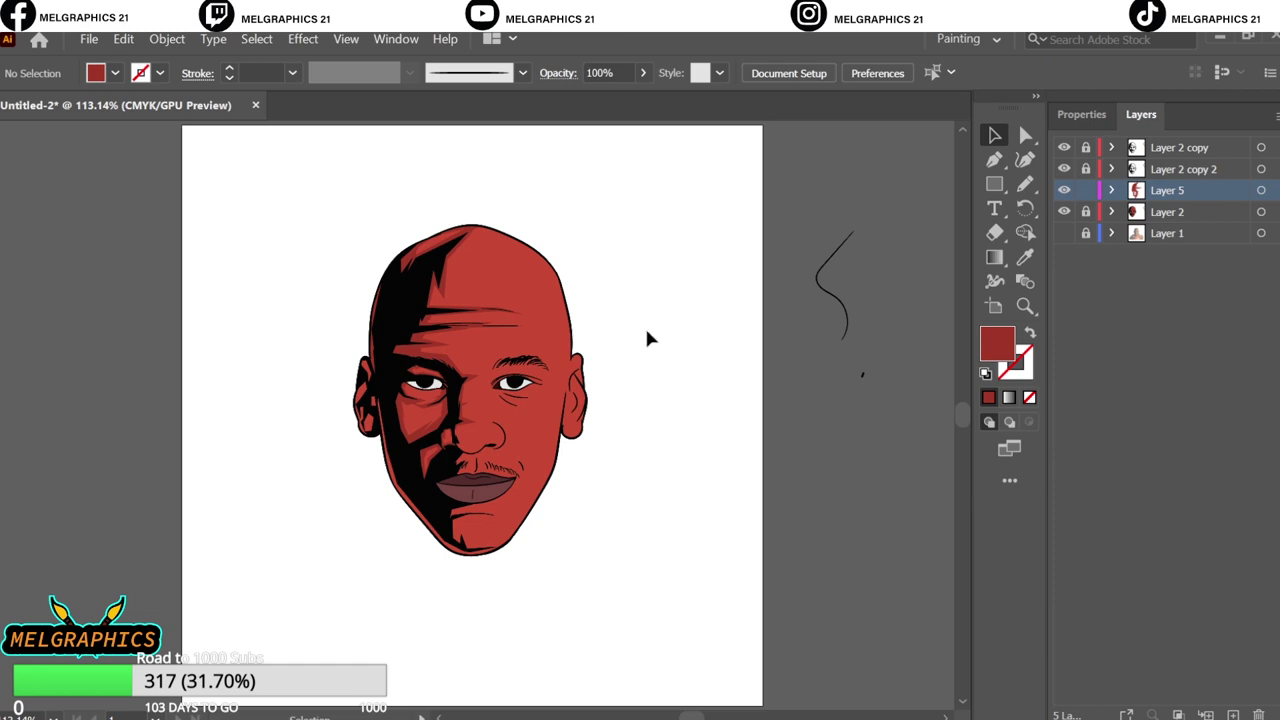
- With the Pen tool, begin a darker red shading facet from the ear top down its edge
{"action": "key", "text": "p"}
{"action": "scroll", "coordinate": [434, 300], "scroll_direction": "up", "scroll_amount": 5}
{"action": "left_click", "coordinate": [484, 460]}
{"action": "left_click", "coordinate": [420, 374]}
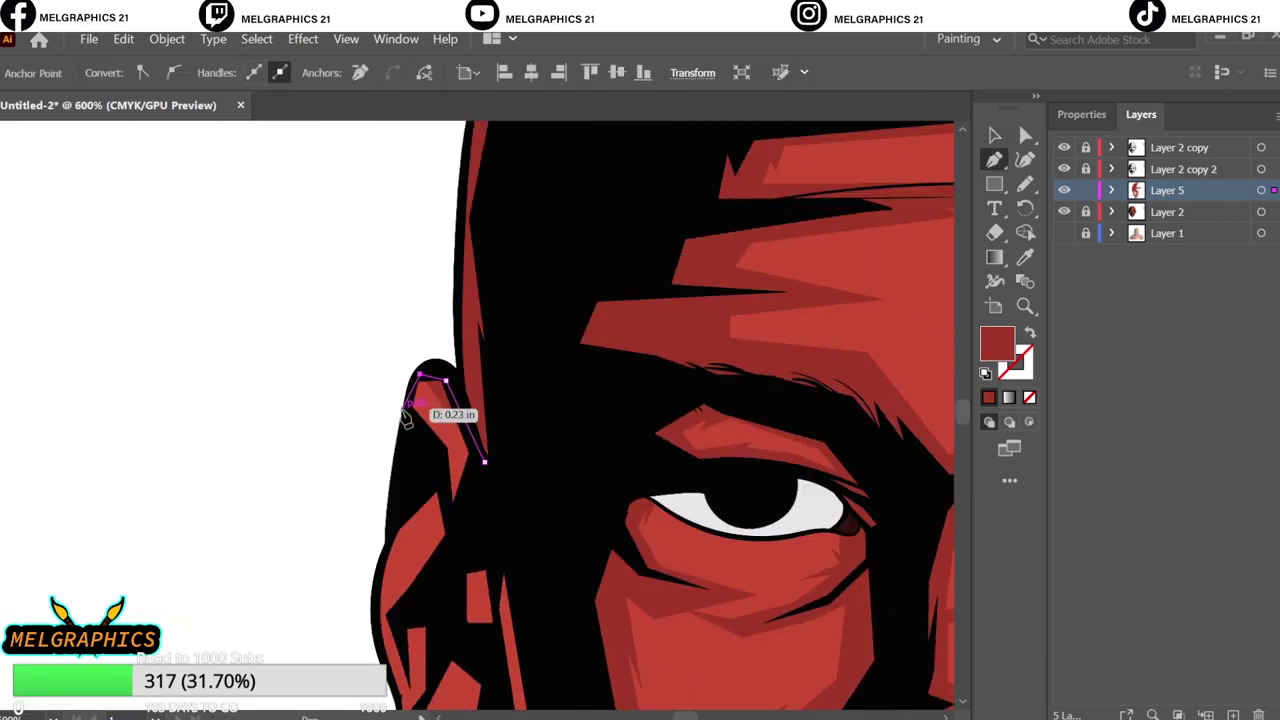
{"action": "scroll", "coordinate": [414, 371], "scroll_direction": "down", "scroll_amount": 2}
{"action": "left_click", "coordinate": [395, 450]}
{"action": "left_click", "coordinate": [380, 495]}
{"action": "scroll", "coordinate": [380, 495], "scroll_direction": "down", "scroll_amount": 1}
{"action": "left_click", "coordinate": [392, 540]}
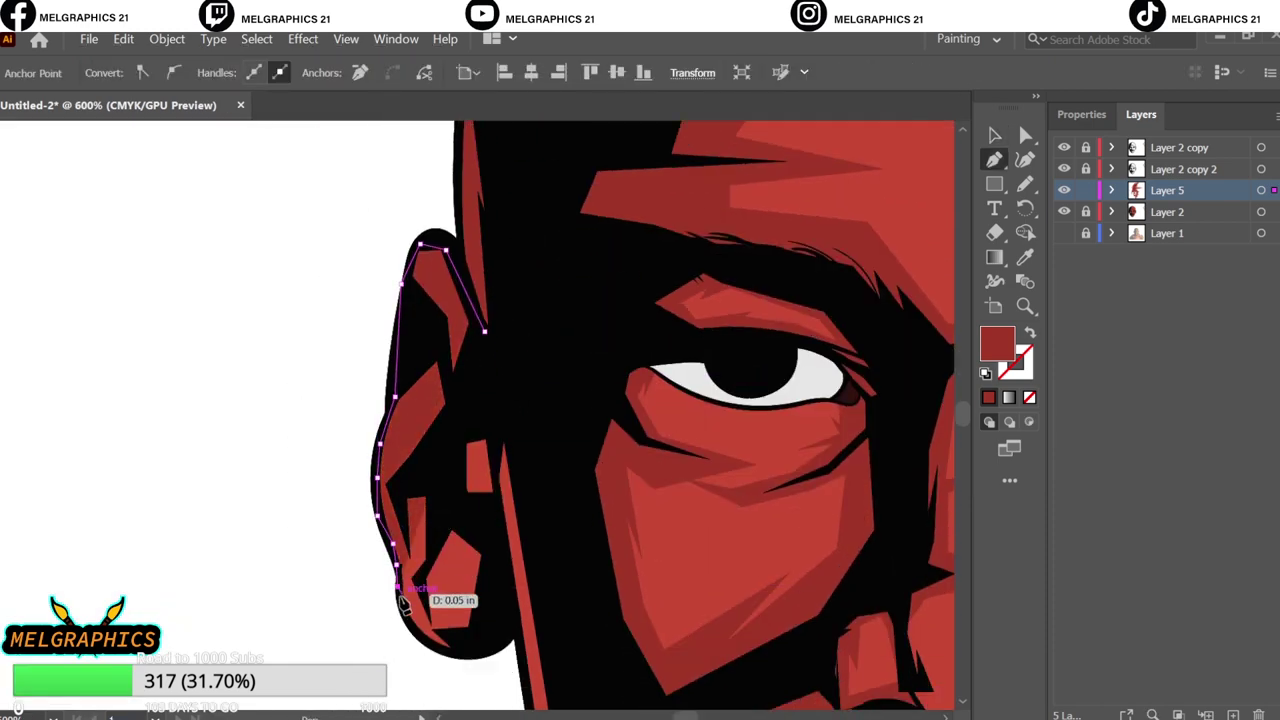
{"action": "left_click", "coordinate": [402, 600]}
- Continue the facet around the bottom of the ear and down the jaw edge
{"action": "scroll", "coordinate": [457, 663], "scroll_direction": "down", "scroll_amount": 3}
{"action": "left_click", "coordinate": [523, 377]}
{"action": "scroll", "coordinate": [543, 380], "scroll_direction": "down", "scroll_amount": 2}
{"action": "left_click", "coordinate": [412, 212]}
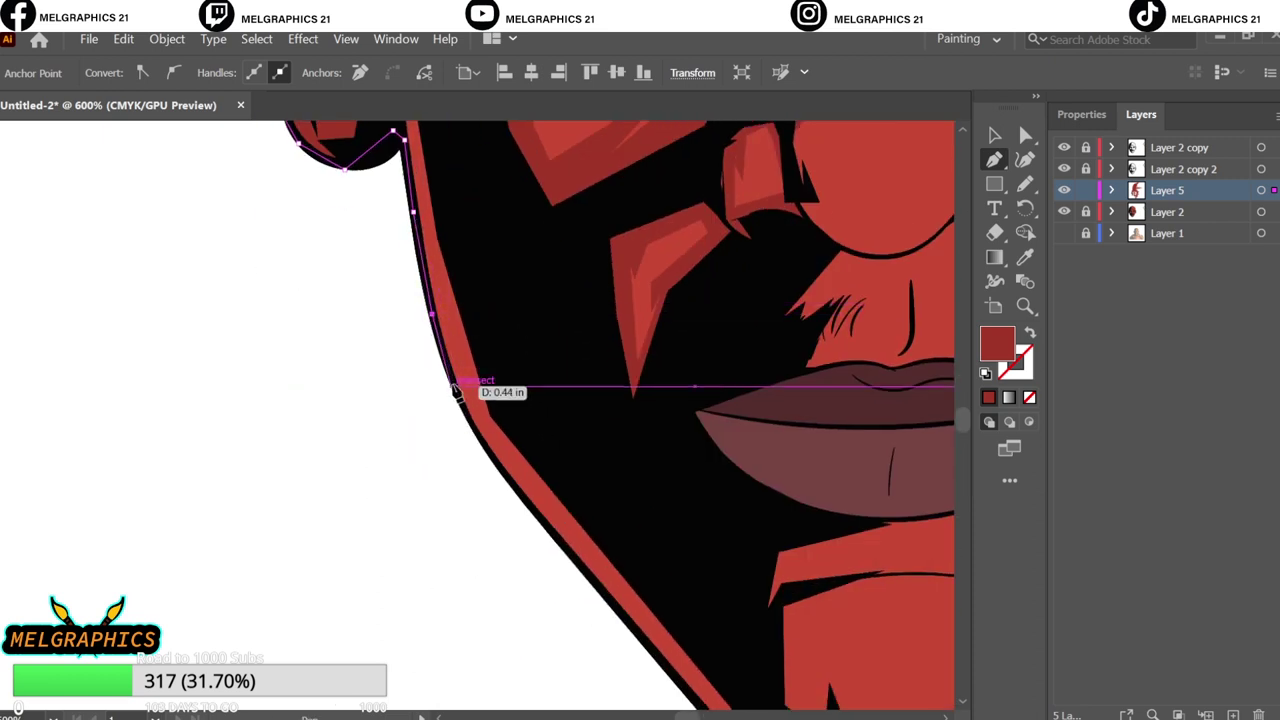
{"action": "left_click", "coordinate": [455, 390]}
{"action": "scroll", "coordinate": [491, 449], "scroll_direction": "down", "scroll_amount": 2}
{"action": "scroll", "coordinate": [491, 449], "scroll_direction": "down", "scroll_amount": 2}
{"action": "left_click", "coordinate": [443, 466]}
{"action": "scroll", "coordinate": [443, 466], "scroll_direction": "down", "scroll_amount": 2}
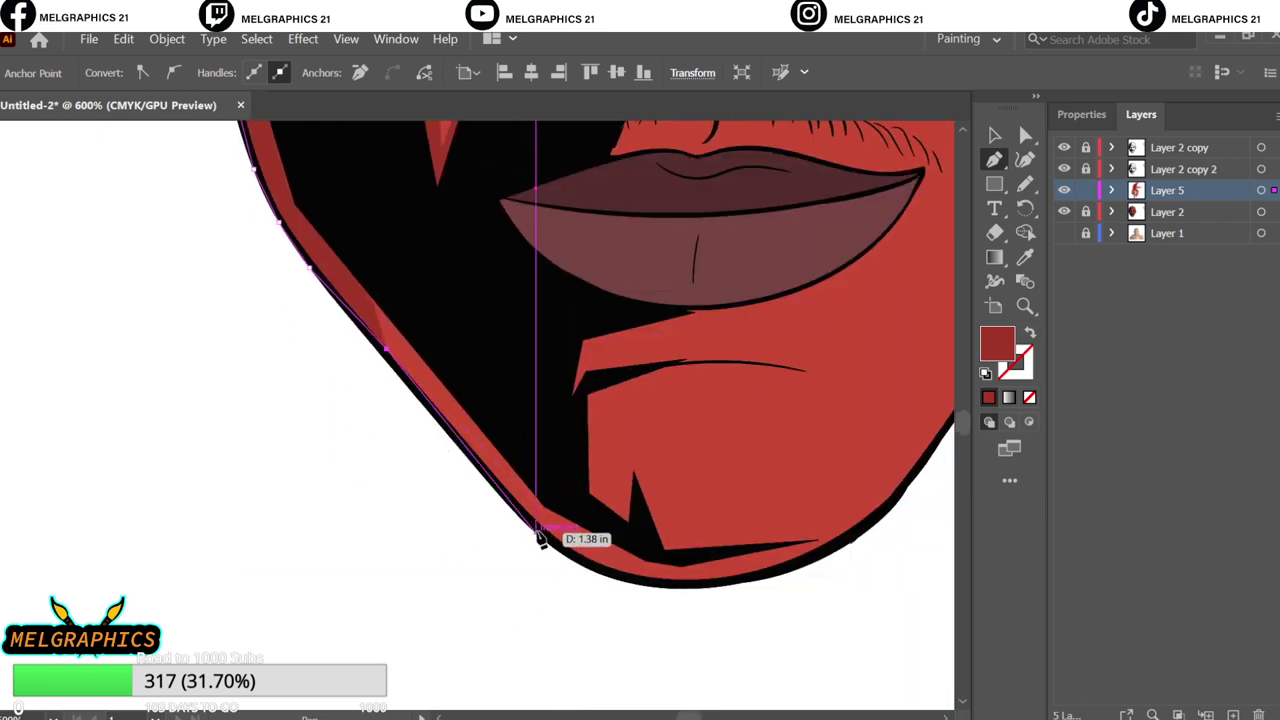
- Trace the shadow outline along and across the chin
{"action": "left_click", "coordinate": [538, 530]}
{"action": "scroll", "coordinate": [540, 538], "scroll_direction": "right", "scroll_amount": 1}
{"action": "left_click", "coordinate": [525, 576]}
{"action": "left_click", "coordinate": [620, 588]}
{"action": "left_click", "coordinate": [745, 553]}
{"action": "left_click", "coordinate": [808, 502]}
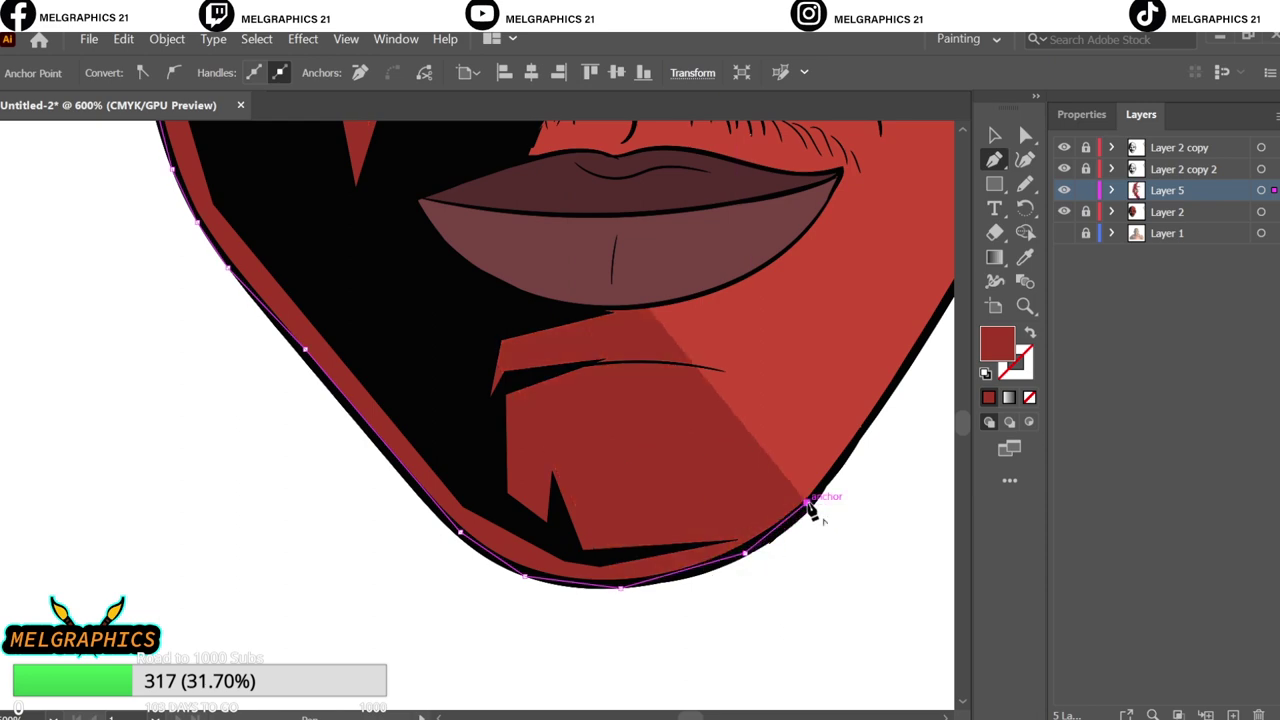
{"action": "left_click", "coordinate": [590, 522]}
{"action": "left_click", "coordinate": [554, 416]}
{"action": "left_click", "coordinate": [535, 465]}
- Carry the outline below the lower lip, up the left face side, and close the jaw shadow
{"action": "left_click", "coordinate": [538, 391]}
{"action": "left_click", "coordinate": [601, 376]}
{"action": "left_click", "coordinate": [691, 370]}
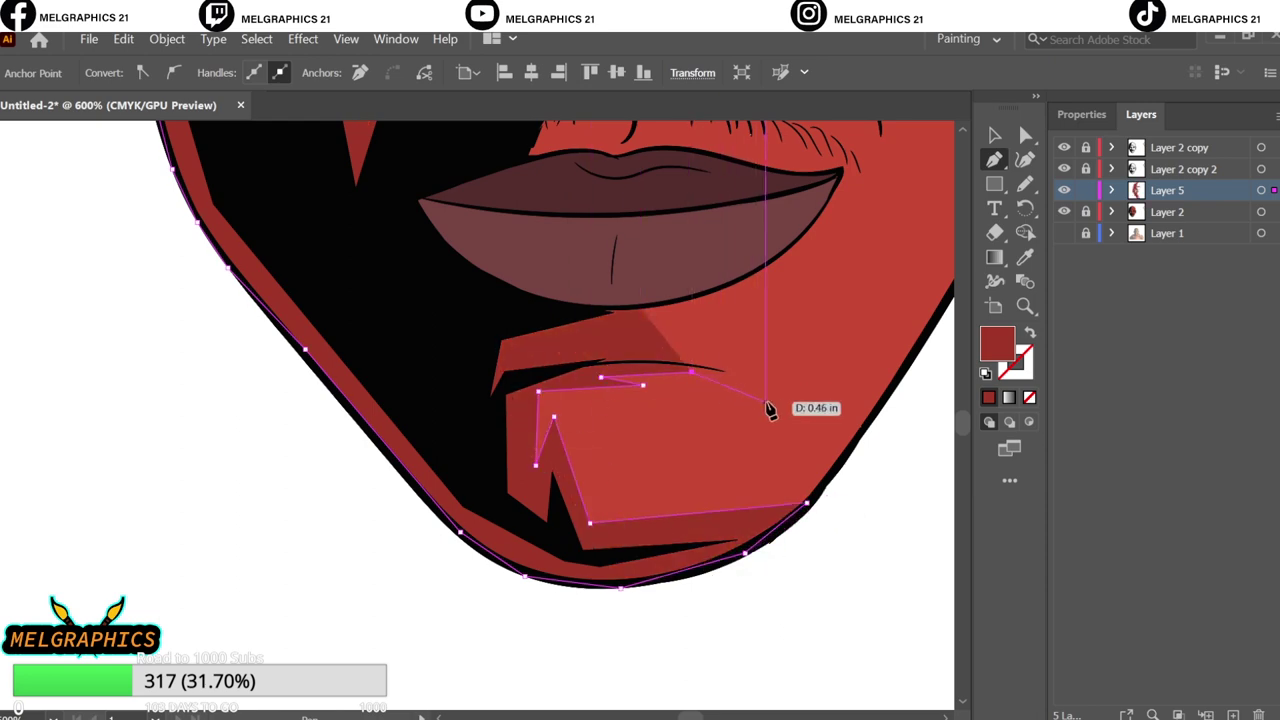
{"action": "left_click", "coordinate": [755, 389]}
{"action": "left_click", "coordinate": [691, 336]}
{"action": "left_click", "coordinate": [570, 338]}
{"action": "left_click", "coordinate": [662, 291]}
{"action": "left_click", "coordinate": [438, 284]}
{"action": "scroll", "coordinate": [294, 222], "scroll_direction": "up", "scroll_amount": 5}
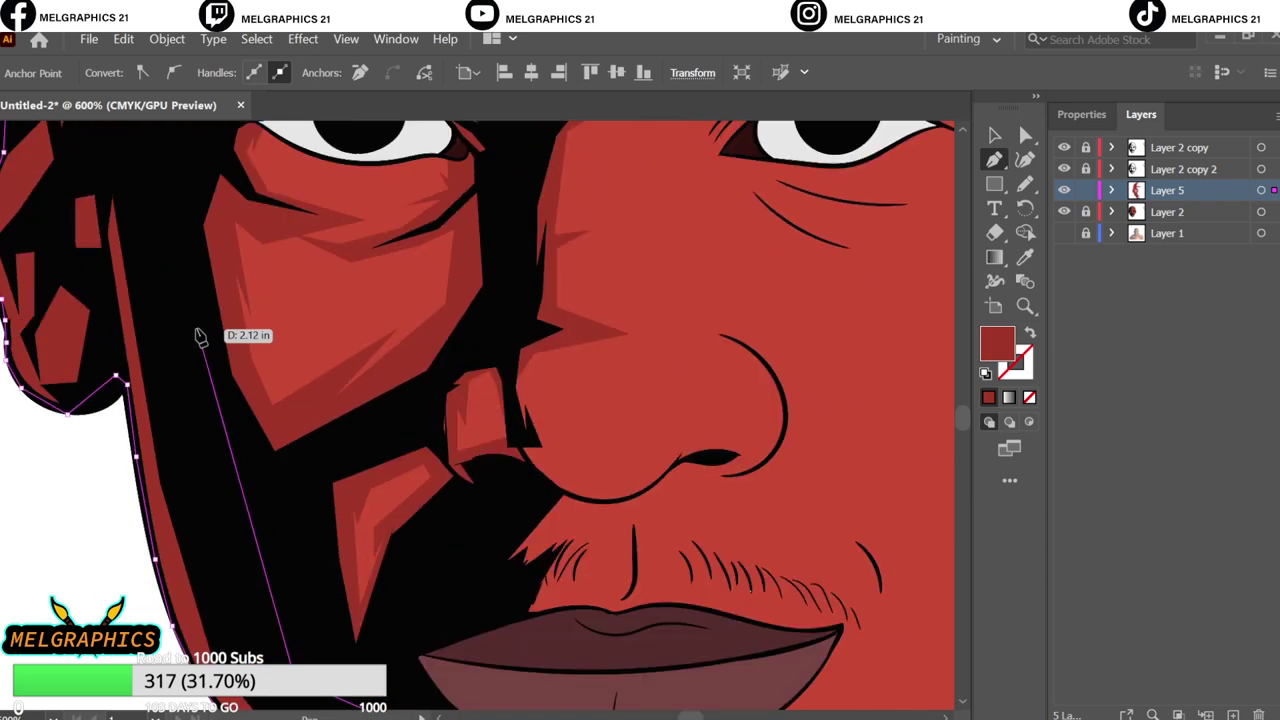
{"action": "left_click", "coordinate": [100, 285]}
{"action": "scroll", "coordinate": [537, 482], "scroll_direction": "down", "scroll_amount": 5}
{"action": "left_click", "coordinate": [537, 482]}
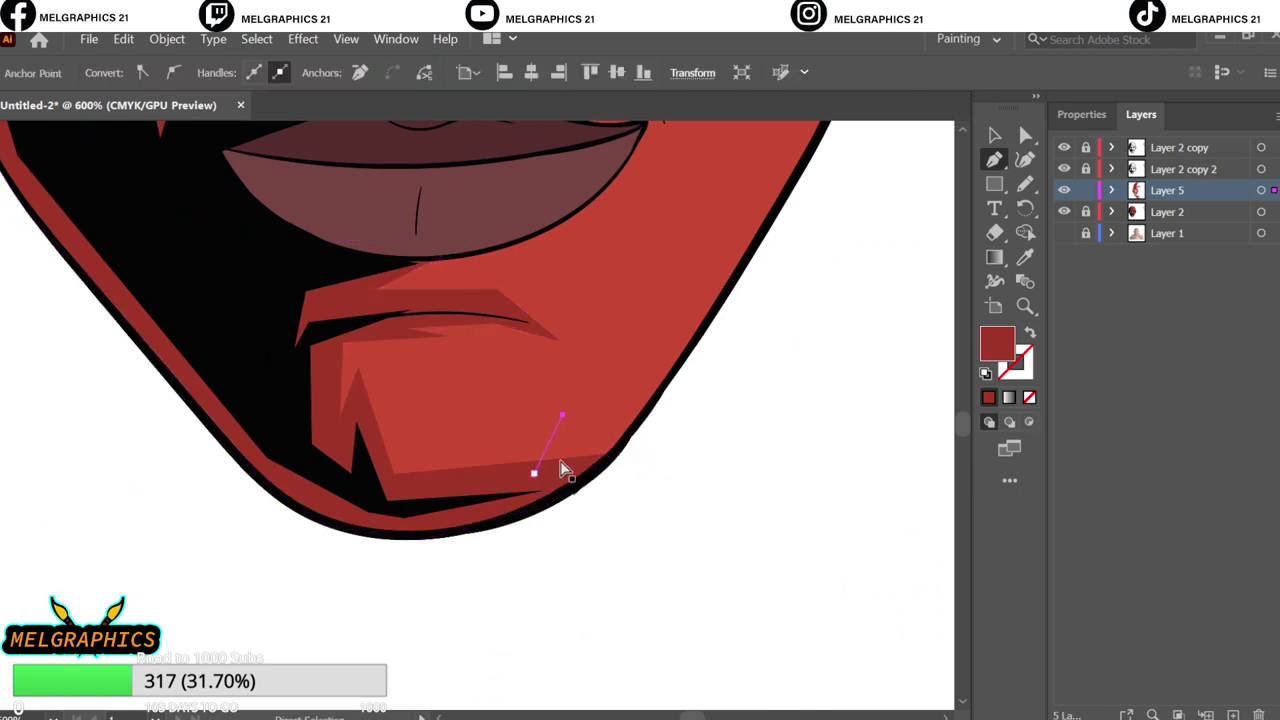
- Draw a thin shadow strip along the chin's lower edge
{"action": "left_click", "coordinate": [586, 443]}
{"action": "left_click", "coordinate": [672, 372]}
{"action": "left_click", "coordinate": [534, 472]}
{"action": "key", "text": "v"}
{"action": "left_click", "coordinate": [729, 528]}
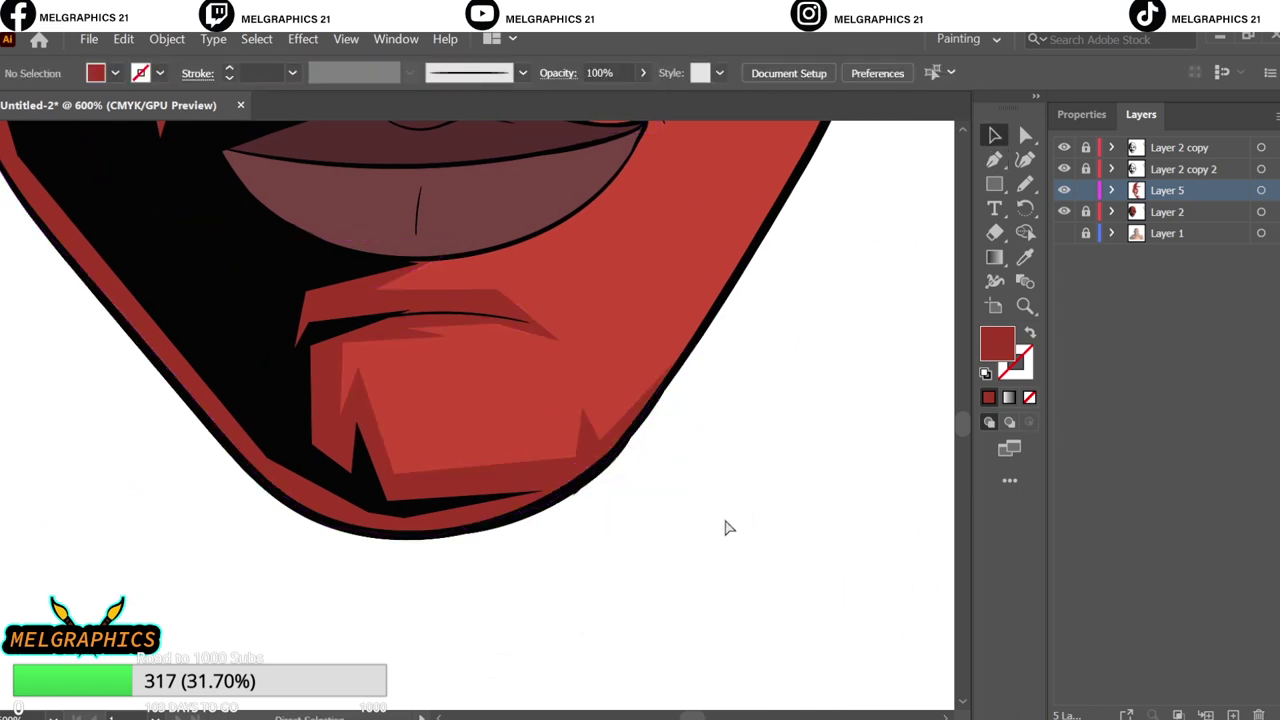
- Fit the whole artboard in the window and pan around to review the portrait
{"action": "key", "text": "ctrl+0"}
{"action": "scroll", "coordinate": [851, 606], "scroll_direction": "left", "scroll_amount": 10}
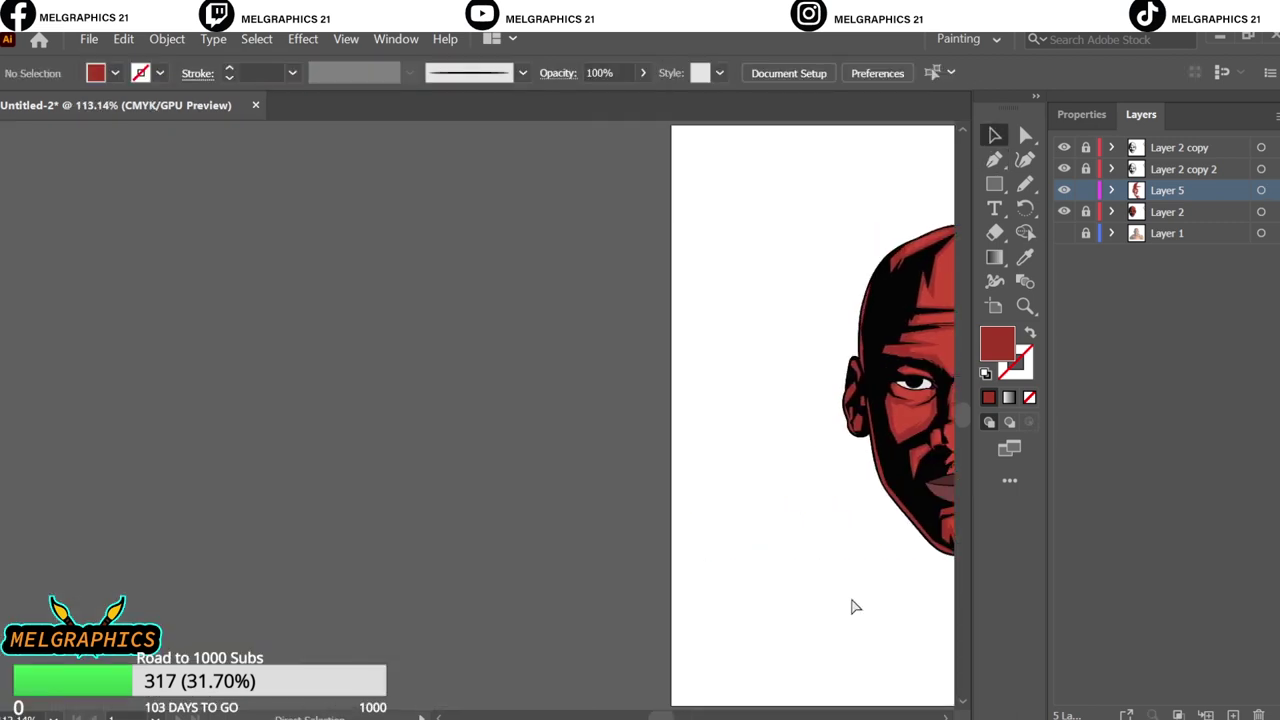
{"action": "scroll", "coordinate": [866, 609], "scroll_direction": "right", "scroll_amount": 3}
{"action": "scroll", "coordinate": [815, 555], "scroll_direction": "right", "scroll_amount": 10}
{"action": "scroll", "coordinate": [814, 551], "scroll_direction": "right", "scroll_amount": 3}
{"action": "scroll", "coordinate": [757, 517], "scroll_direction": "left", "scroll_amount": 10}
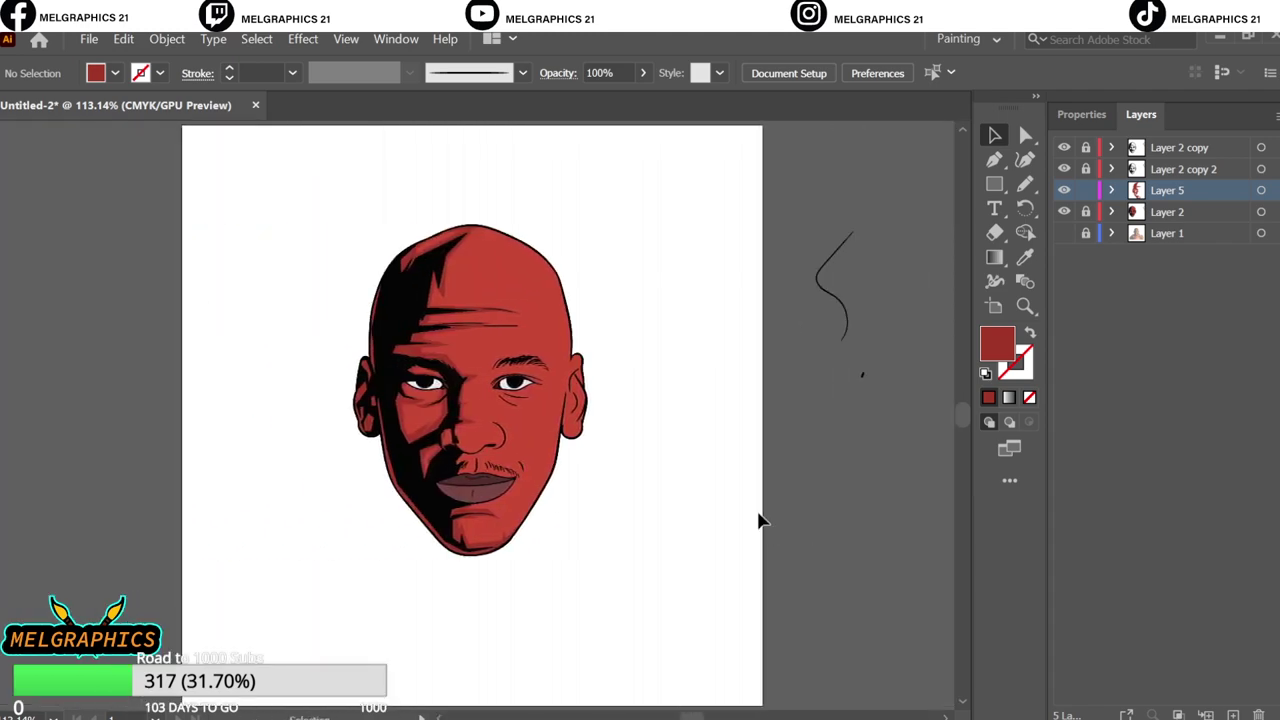
{"action": "scroll", "coordinate": [449, 480], "scroll_direction": "up", "scroll_amount": 5}
- Start a new Pen shadow outline beside the nostril
{"action": "key", "text": "p"}
{"action": "scroll", "coordinate": [483, 462], "scroll_direction": "up", "scroll_amount": 5}
{"action": "left_click", "coordinate": [400, 356]}
- Trace the shadow edge along the nose curve and over the nostril
{"action": "left_click_drag", "start_coordinate": [376, 404], "coordinate": [403, 412]}
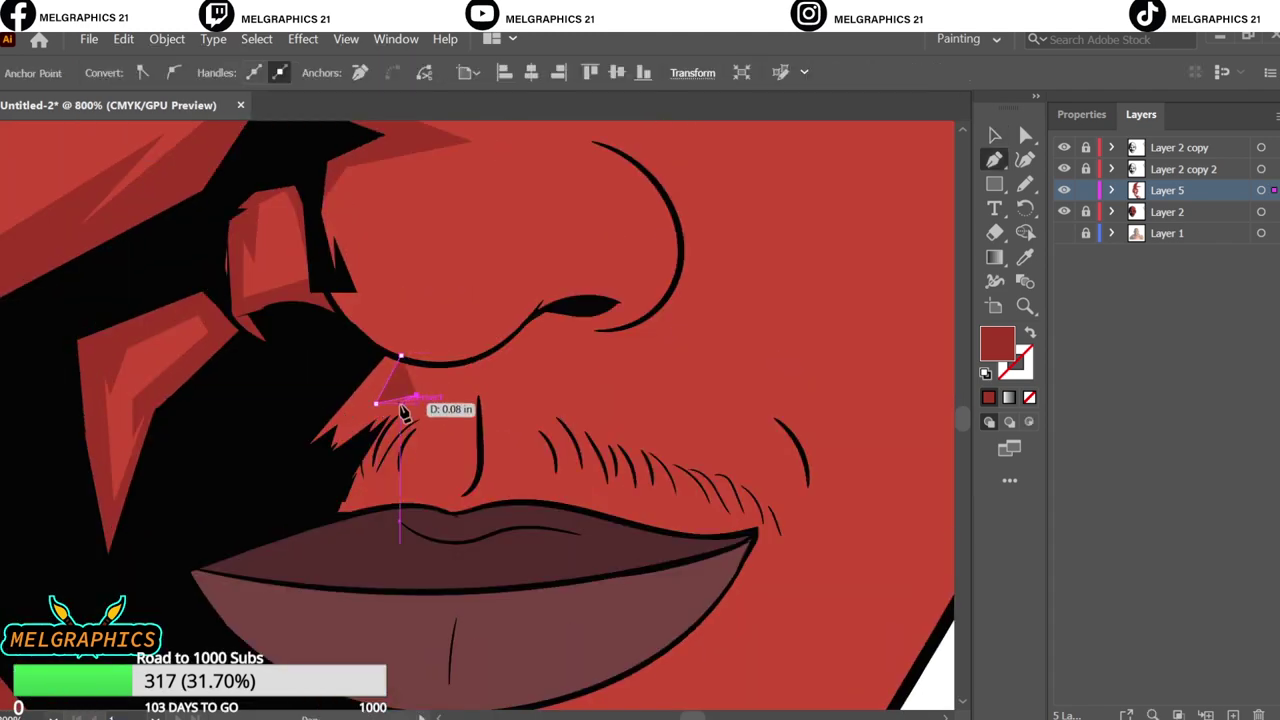
{"action": "left_click", "coordinate": [440, 488]}
{"action": "left_click", "coordinate": [465, 452]}
{"action": "left_click", "coordinate": [465, 364]}
{"action": "left_click", "coordinate": [500, 343]}
{"action": "left_click", "coordinate": [530, 315]}
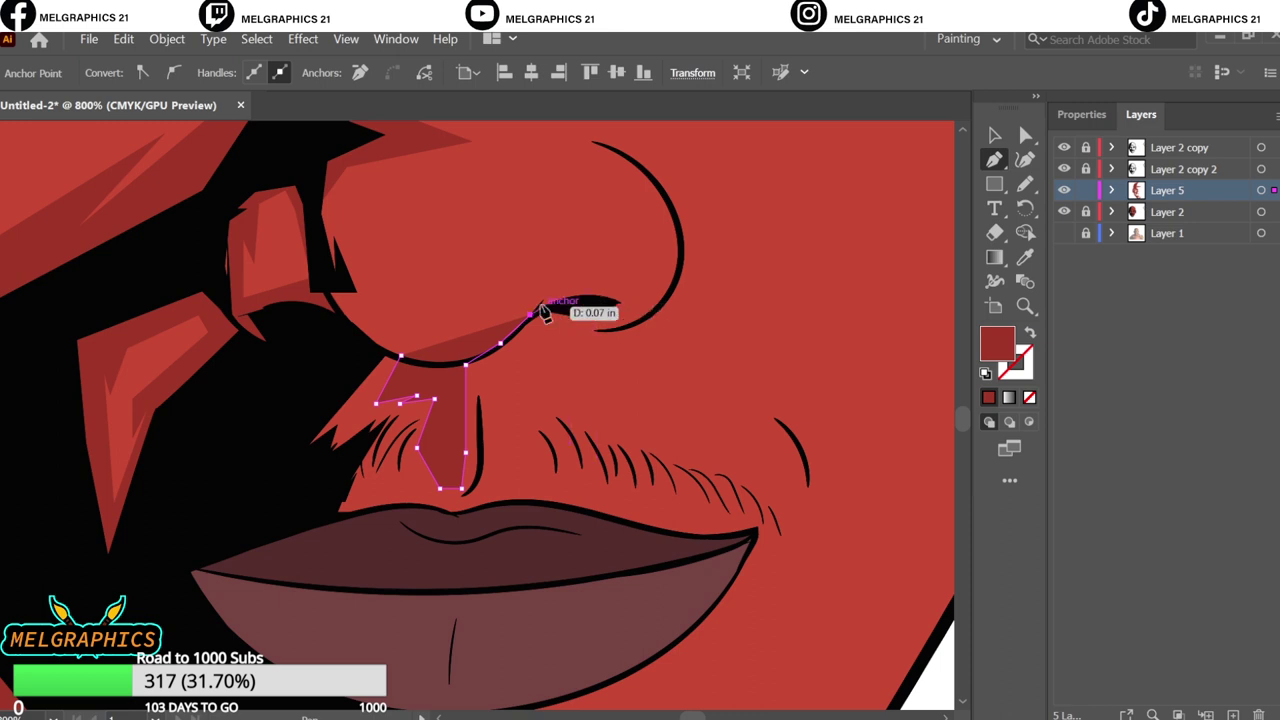
{"action": "left_click", "coordinate": [550, 273]}
{"action": "left_click", "coordinate": [558, 291]}
{"action": "left_click", "coordinate": [617, 291]}
{"action": "left_click", "coordinate": [681, 271]}
{"action": "left_click", "coordinate": [650, 317]}
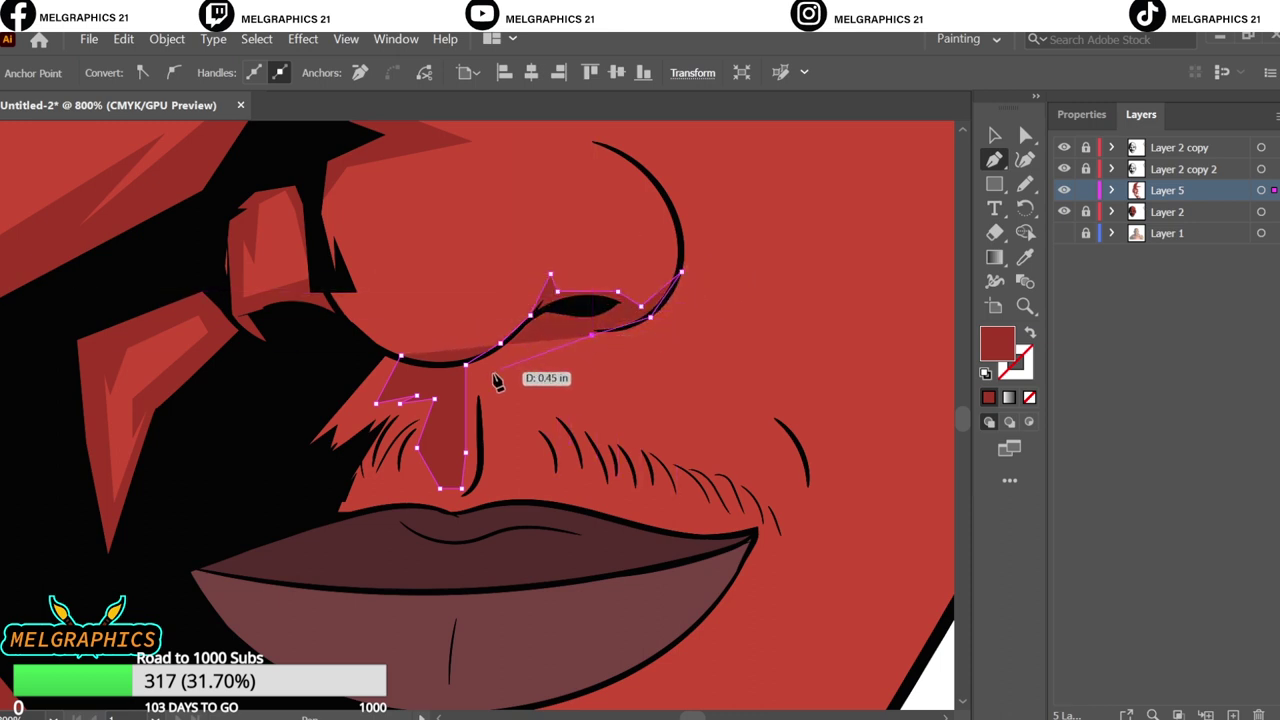
- Zigzag the shadow edge along the mustache hairs and around the mustache tip
{"action": "left_click", "coordinate": [545, 403]}
{"action": "left_click", "coordinate": [549, 430]}
{"action": "left_click", "coordinate": [582, 418]}
{"action": "left_click", "coordinate": [627, 438]}
{"action": "left_click", "coordinate": [669, 446]}
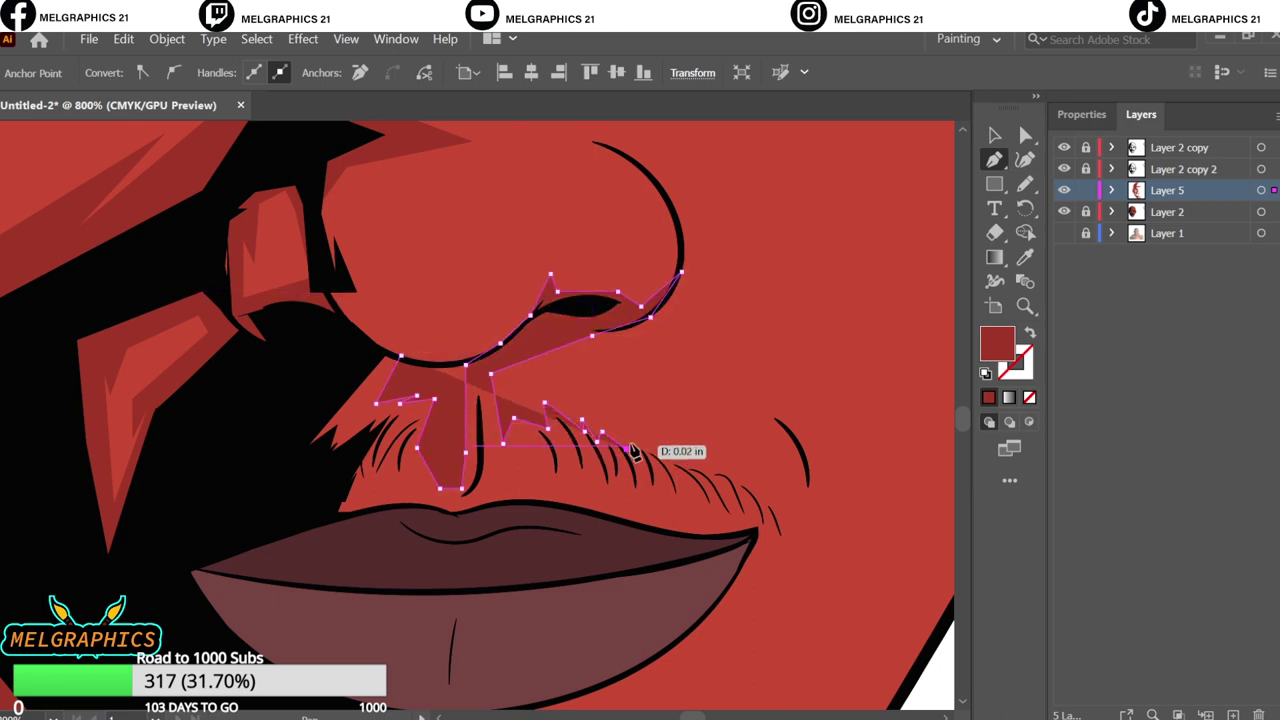
{"action": "left_click", "coordinate": [715, 466]}
{"action": "left_click", "coordinate": [775, 424]}
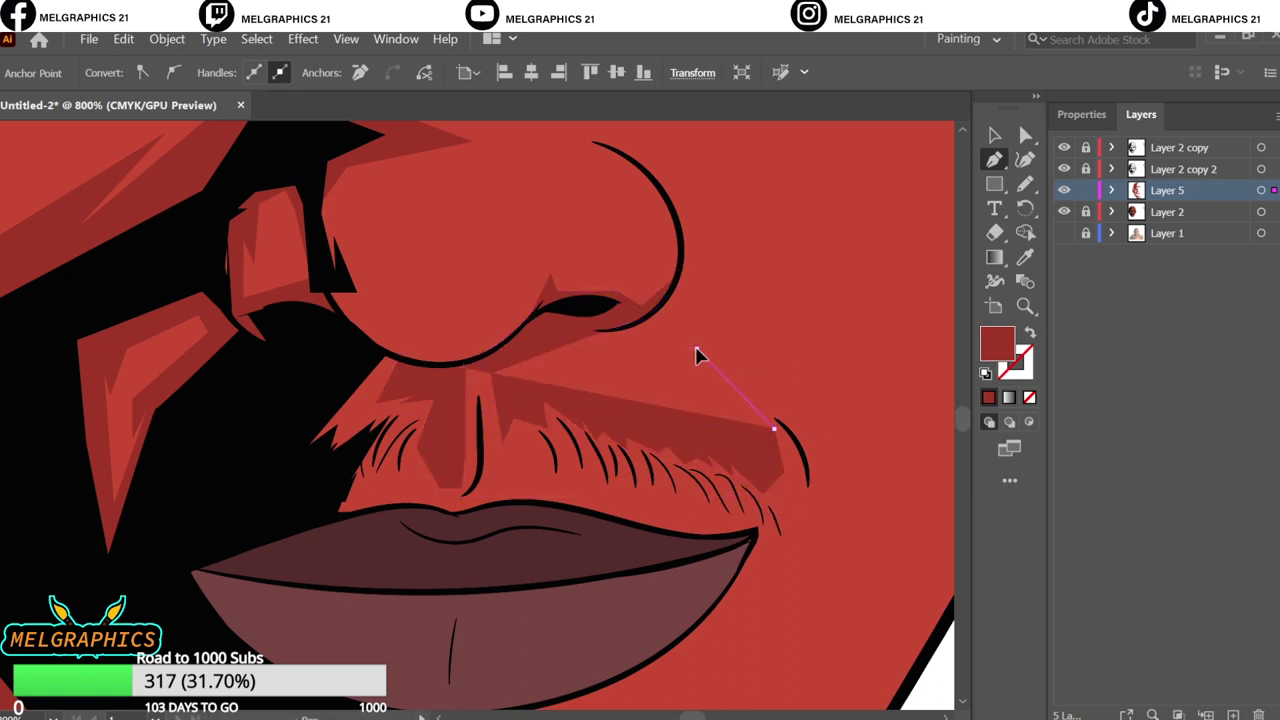
{"action": "left_click", "coordinate": [697, 347]}
{"action": "left_click", "coordinate": [809, 429]}
{"action": "left_click", "coordinate": [822, 499]}
- Wrap the shadow outline around and under the lips, then close the shape
{"action": "scroll", "coordinate": [800, 510], "scroll_direction": "down", "scroll_amount": 3}
{"action": "left_click", "coordinate": [731, 541]}
{"action": "left_click", "coordinate": [424, 631]}
{"action": "left_click", "coordinate": [278, 458]}
{"action": "left_click", "coordinate": [239, 339]}
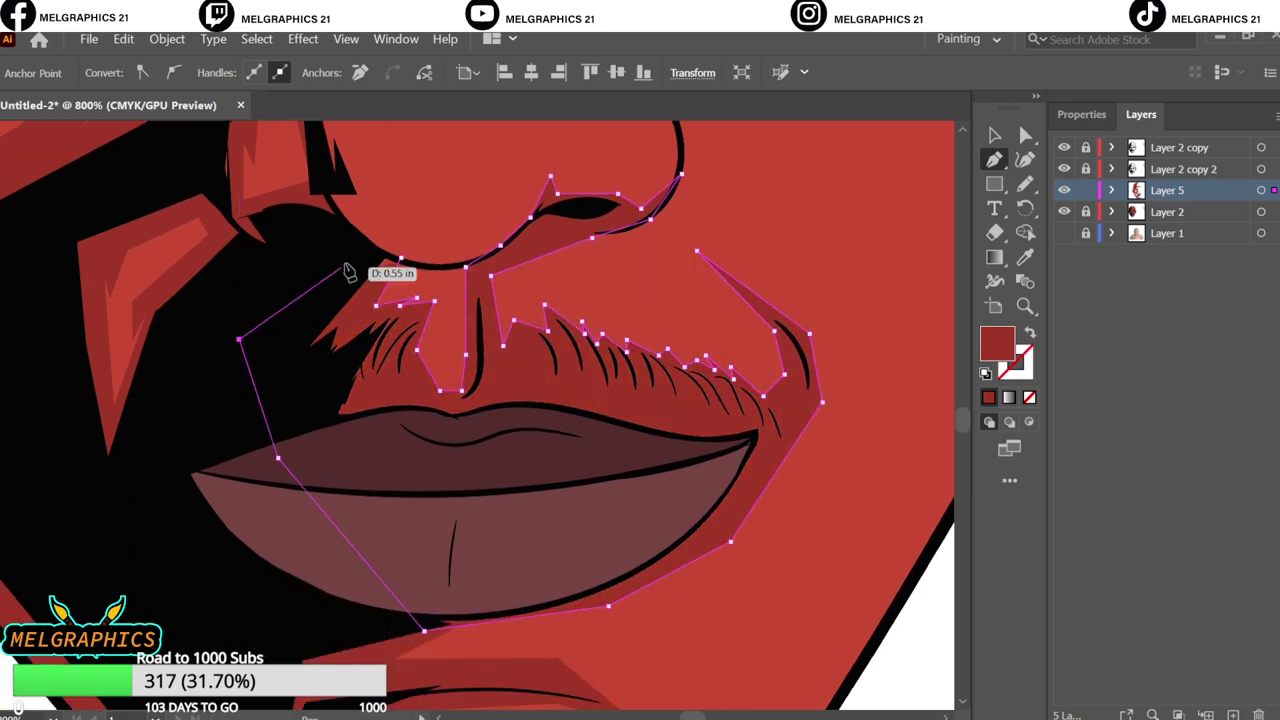
{"action": "left_click", "coordinate": [401, 260]}
- Deselect the finished shadow and fit the whole artboard in the window
{"action": "key", "text": "v"}
{"action": "key", "text": "ctrl+shift+a"}
{"action": "key", "text": "ctrl+0"}
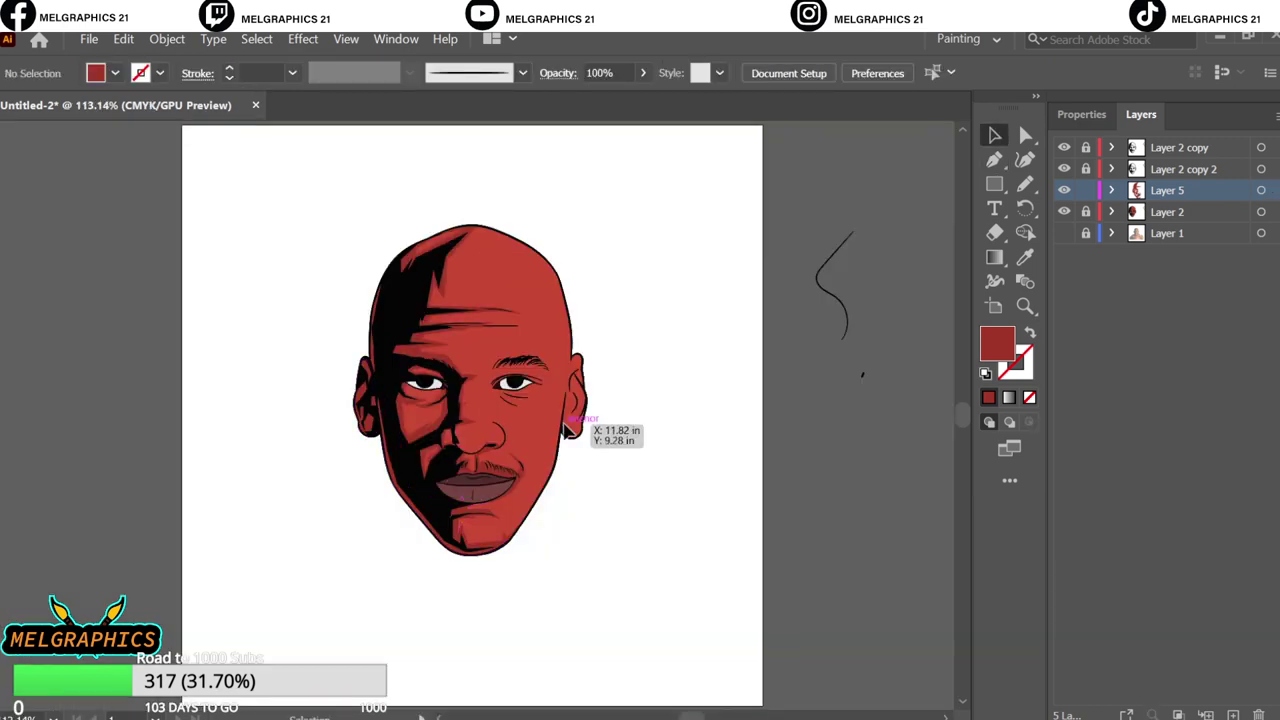
{"action": "scroll", "coordinate": [508, 478], "scroll_direction": "up", "scroll_amount": 4}
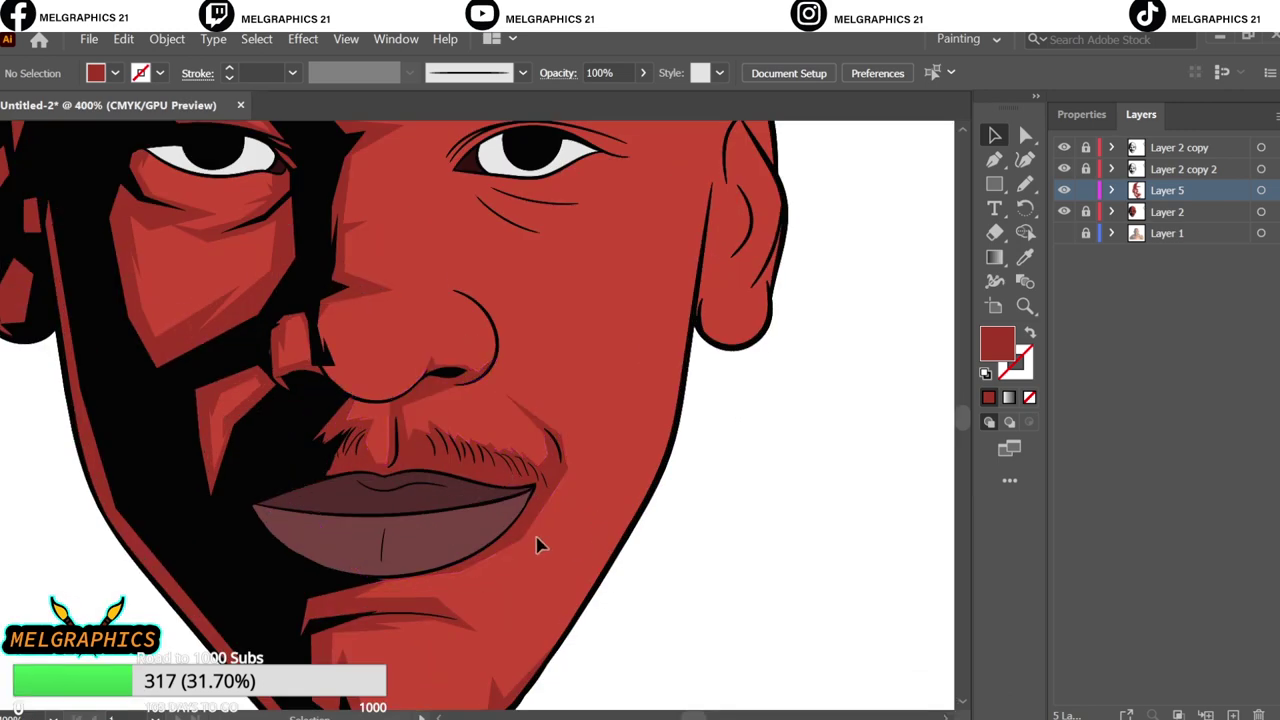
- Trace a darker red shadow from the nostril up along the side of the nose
{"action": "scroll", "coordinate": [500, 580], "scroll_direction": "up", "scroll_amount": 5}
{"action": "scroll", "coordinate": [466, 595], "scroll_direction": "up", "scroll_amount": 3}
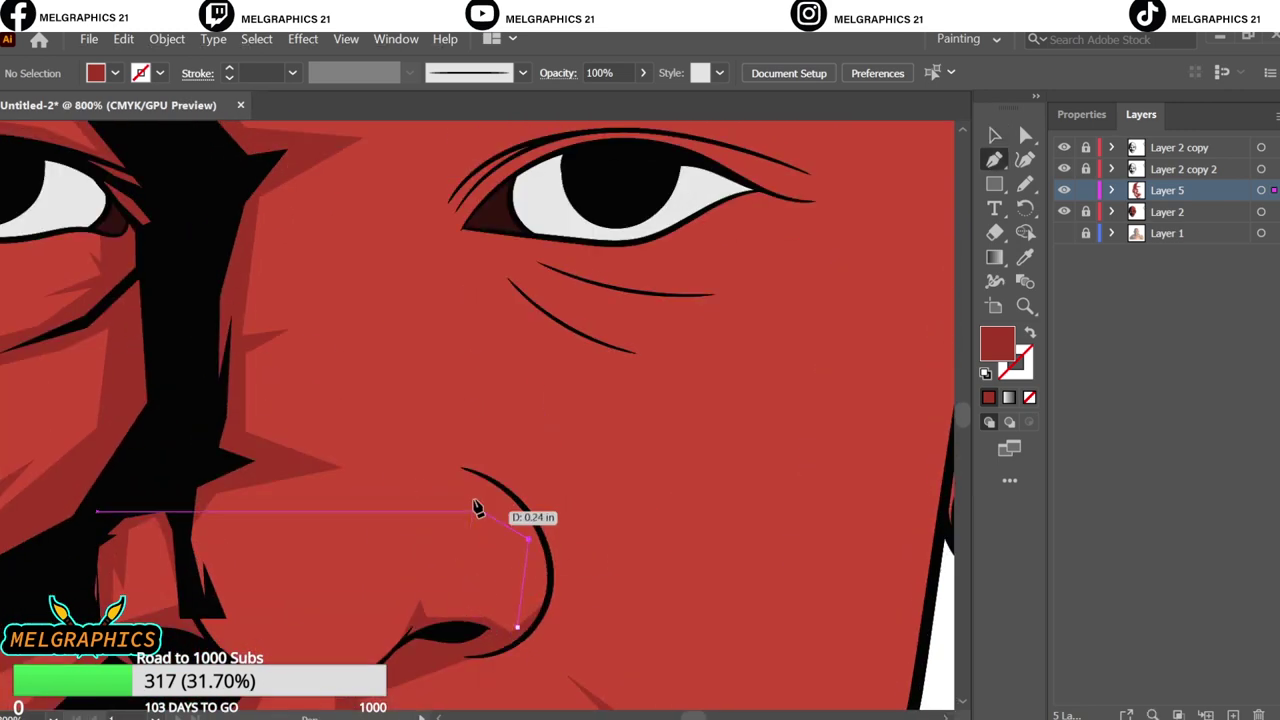
{"action": "left_click_drag", "start_coordinate": [447, 483], "coordinate": [401, 490]}
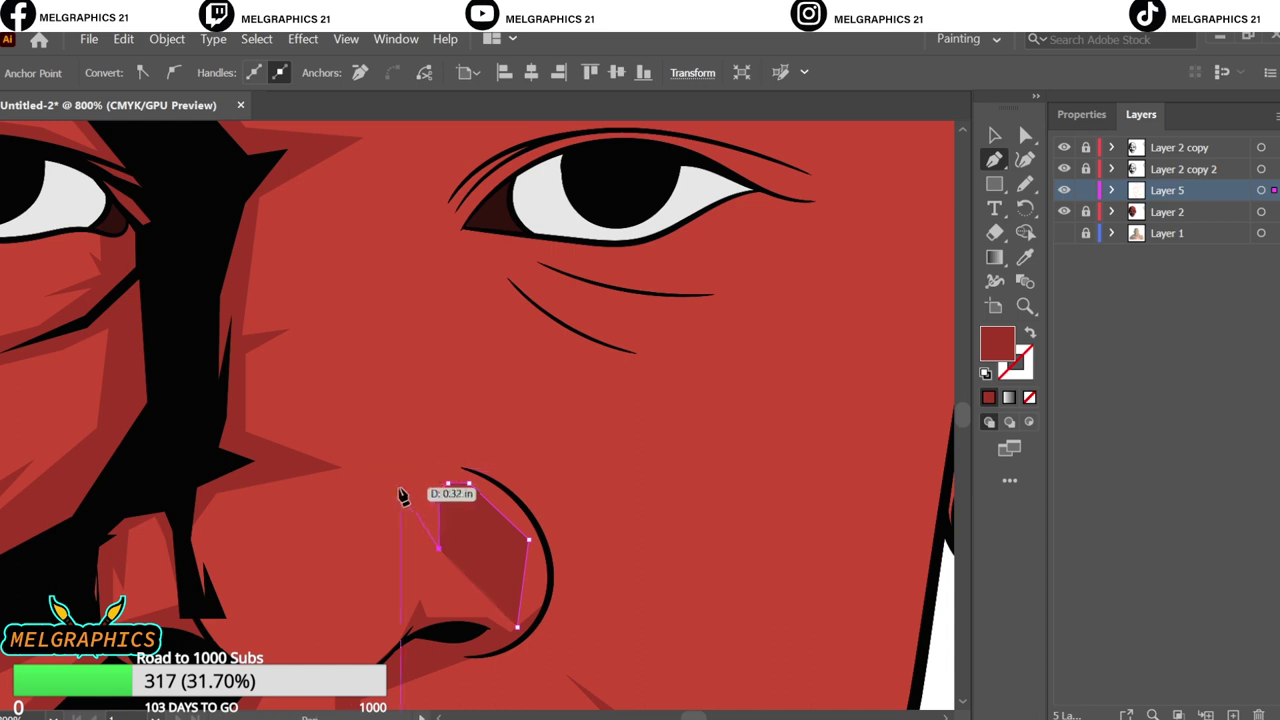
{"action": "left_click", "coordinate": [419, 477]}
{"action": "left_click", "coordinate": [436, 453]}
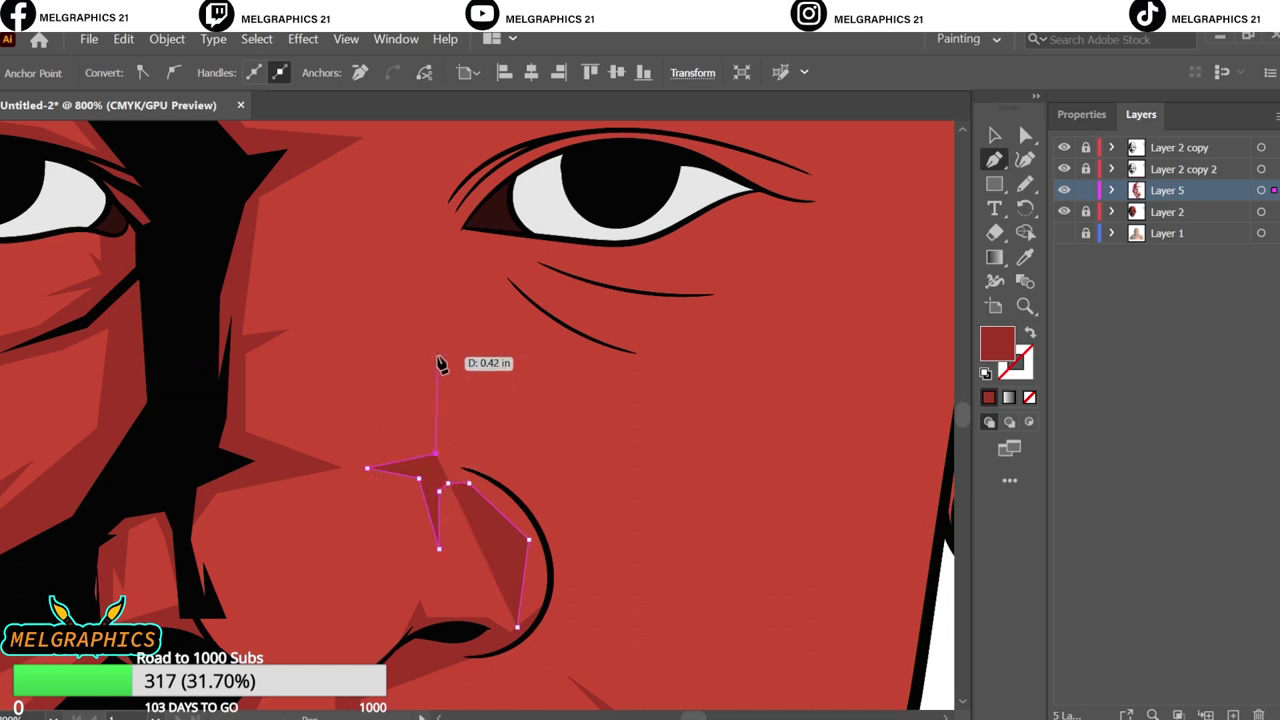
{"action": "left_click", "coordinate": [428, 343]}
{"action": "left_click", "coordinate": [423, 213]}
{"action": "left_click", "coordinate": [349, 145]}
{"action": "scroll", "coordinate": [355, 240], "scroll_direction": "up", "scroll_amount": 3}
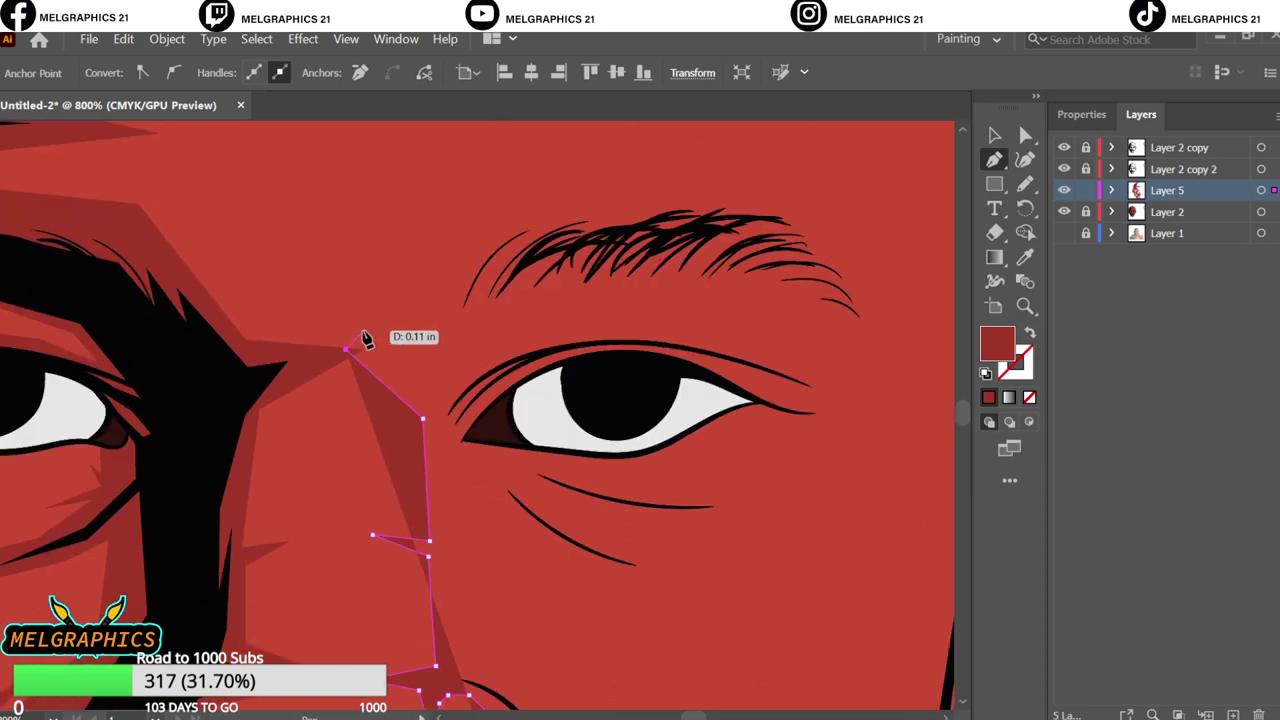
- Carry the shadow up and along the top of the eyebrow, around its outer end
{"action": "left_click", "coordinate": [447, 326]}
{"action": "left_click", "coordinate": [500, 220]}
{"action": "left_click", "coordinate": [573, 210]}
{"action": "left_click", "coordinate": [717, 196]}
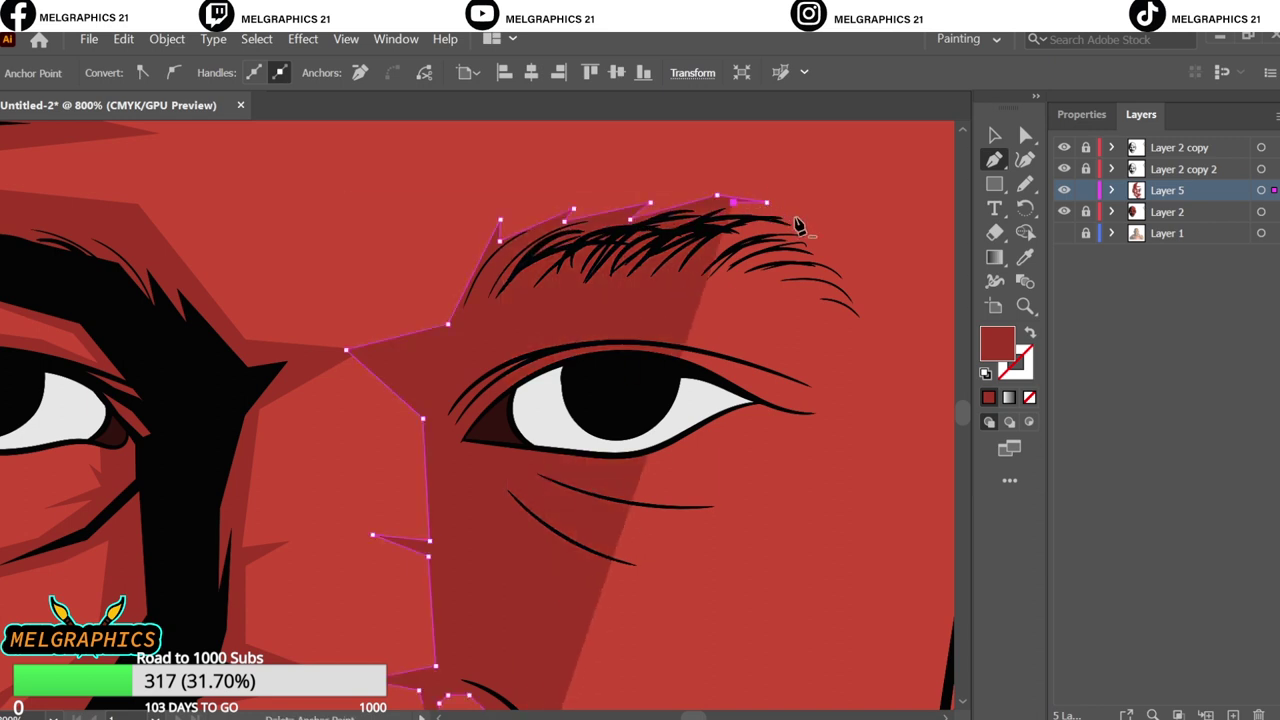
{"action": "left_click", "coordinate": [767, 202]}
{"action": "left_click", "coordinate": [823, 239]}
{"action": "left_click", "coordinate": [849, 286]}
{"action": "left_click", "coordinate": [871, 337]}
{"action": "key", "text": "Escape"}
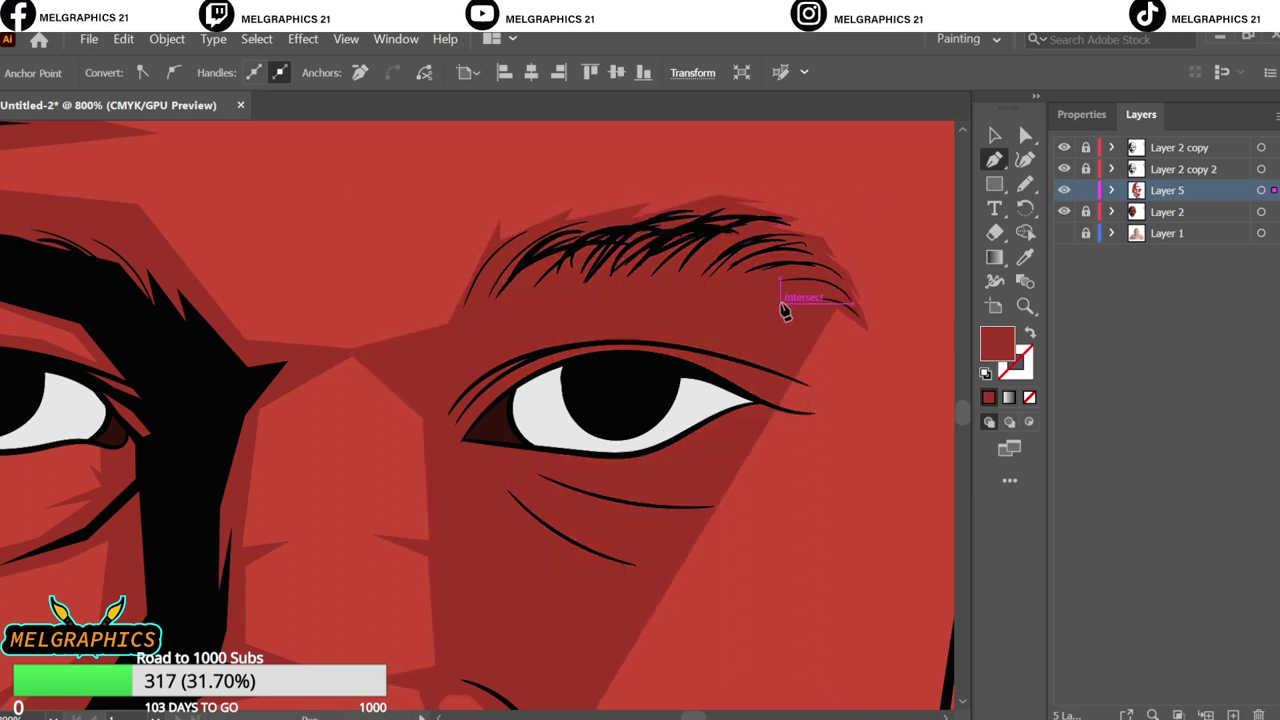
- Draw a shadow facet under the eyebrow that runs onto the upper eyelid
{"action": "left_click", "coordinate": [735, 270]}
{"action": "left_click", "coordinate": [686, 278]}
{"action": "left_click", "coordinate": [651, 288]}
{"action": "left_click", "coordinate": [566, 292]}
{"action": "left_click", "coordinate": [519, 303]}
{"action": "left_click", "coordinate": [497, 367]}
{"action": "left_click", "coordinate": [578, 344]}
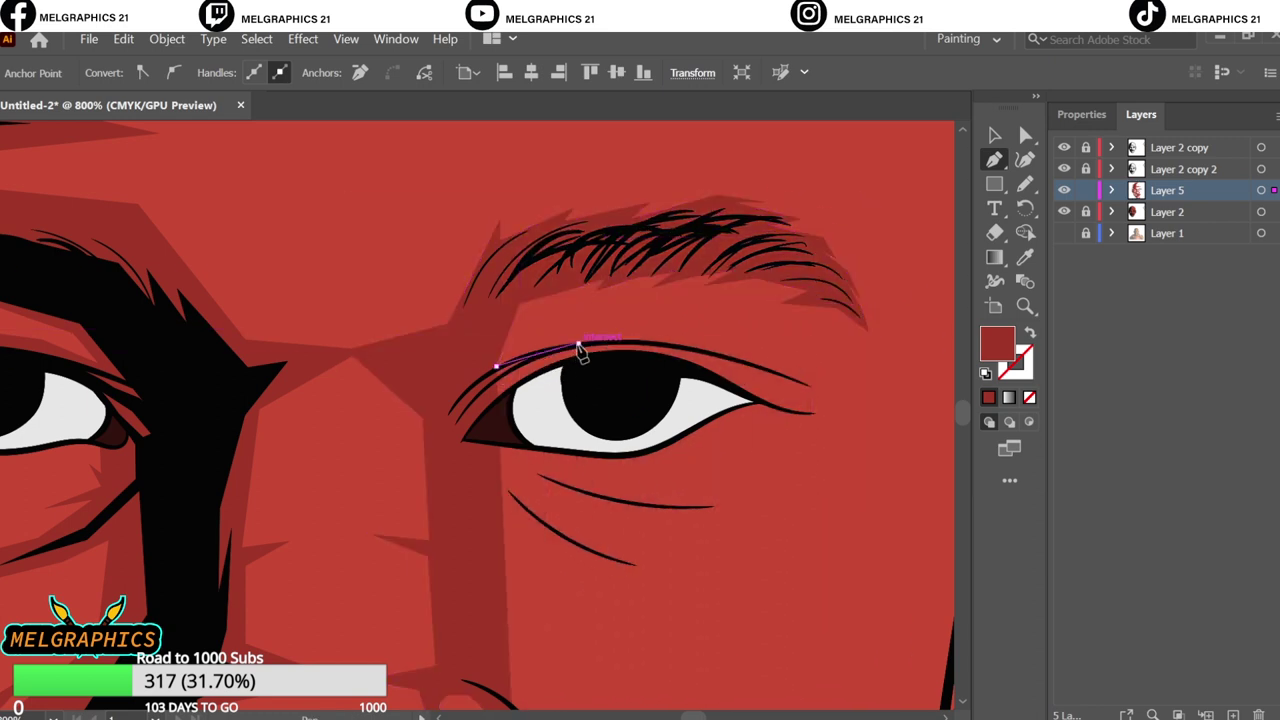
{"action": "left_click", "coordinate": [697, 349]}
- Wrap the eyelid shadow around the eye's outer corner and back along the lower lid
{"action": "left_click", "coordinate": [793, 378]}
{"action": "left_click", "coordinate": [853, 426]}
{"action": "left_click", "coordinate": [814, 455]}
{"action": "left_click", "coordinate": [708, 410]}
{"action": "left_click", "coordinate": [479, 431]}
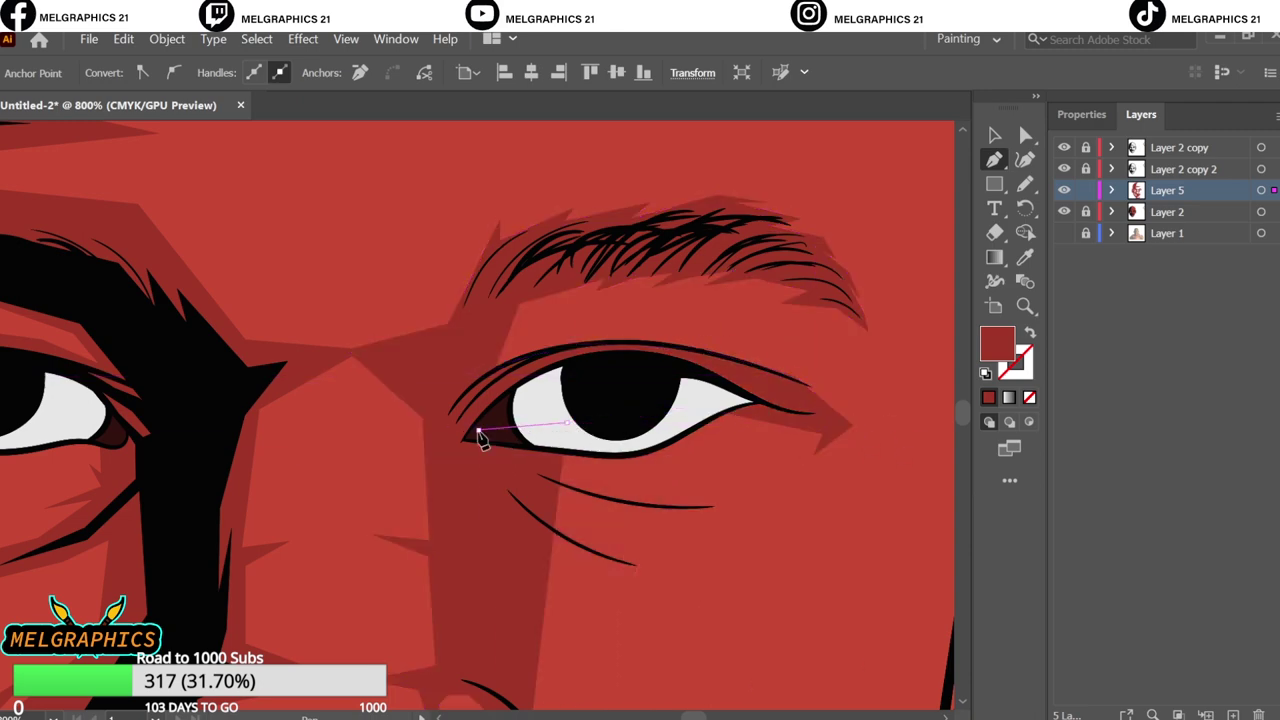
{"action": "left_click", "coordinate": [533, 444]}
- Add shadow facets tracing the wrinkles below the eye
{"action": "left_click", "coordinate": [562, 469]}
{"action": "left_click", "coordinate": [678, 494]}
{"action": "left_click", "coordinate": [770, 496]}
{"action": "left_click", "coordinate": [553, 517]}
{"action": "left_click", "coordinate": [687, 566]}
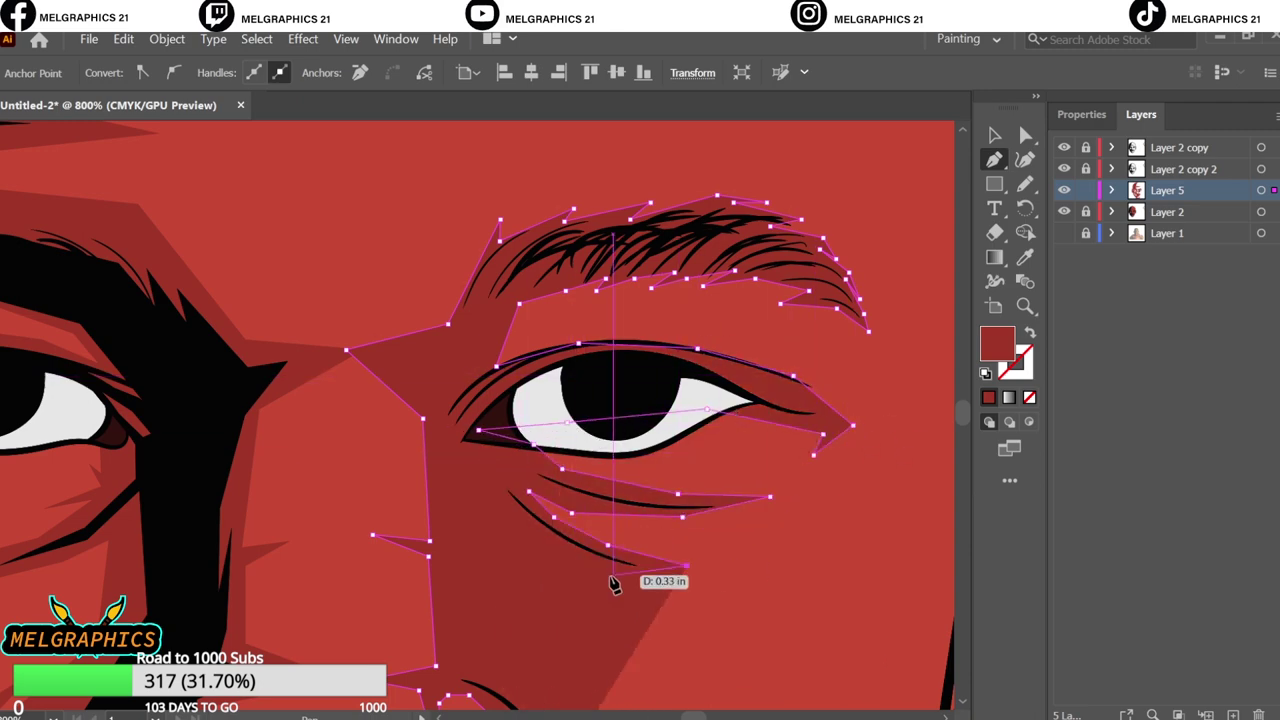
{"action": "left_click", "coordinate": [533, 544]}
{"action": "scroll", "coordinate": [491, 500], "scroll_direction": "down", "scroll_amount": 3}
- Shade the wrinkles beside the nose down toward the nostril as a closed shape
{"action": "left_click", "coordinate": [488, 296]}
{"action": "left_click", "coordinate": [512, 408]}
{"action": "left_click", "coordinate": [473, 318]}
{"action": "left_click", "coordinate": [472, 440]}
{"action": "left_click", "coordinate": [519, 451]}
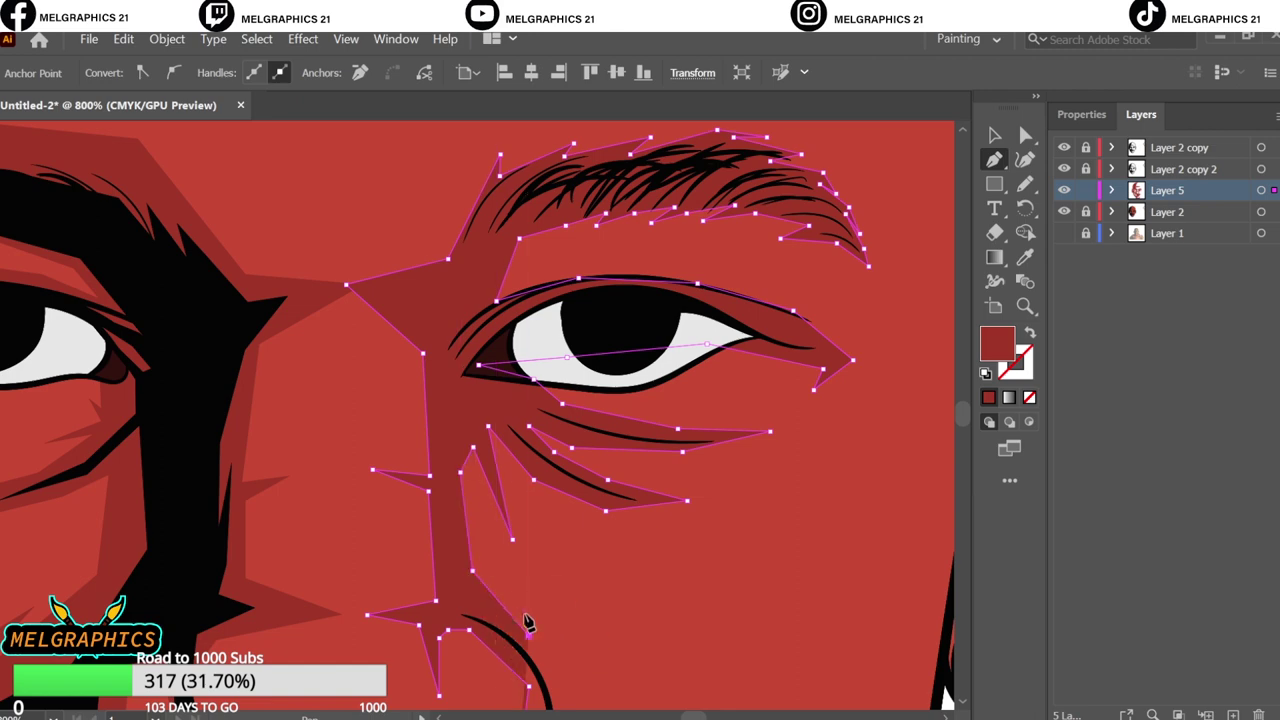
{"action": "left_click", "coordinate": [556, 558]}
{"action": "left_click", "coordinate": [519, 648]}
{"action": "key", "text": "v"}
{"action": "left_click", "coordinate": [755, 558]}
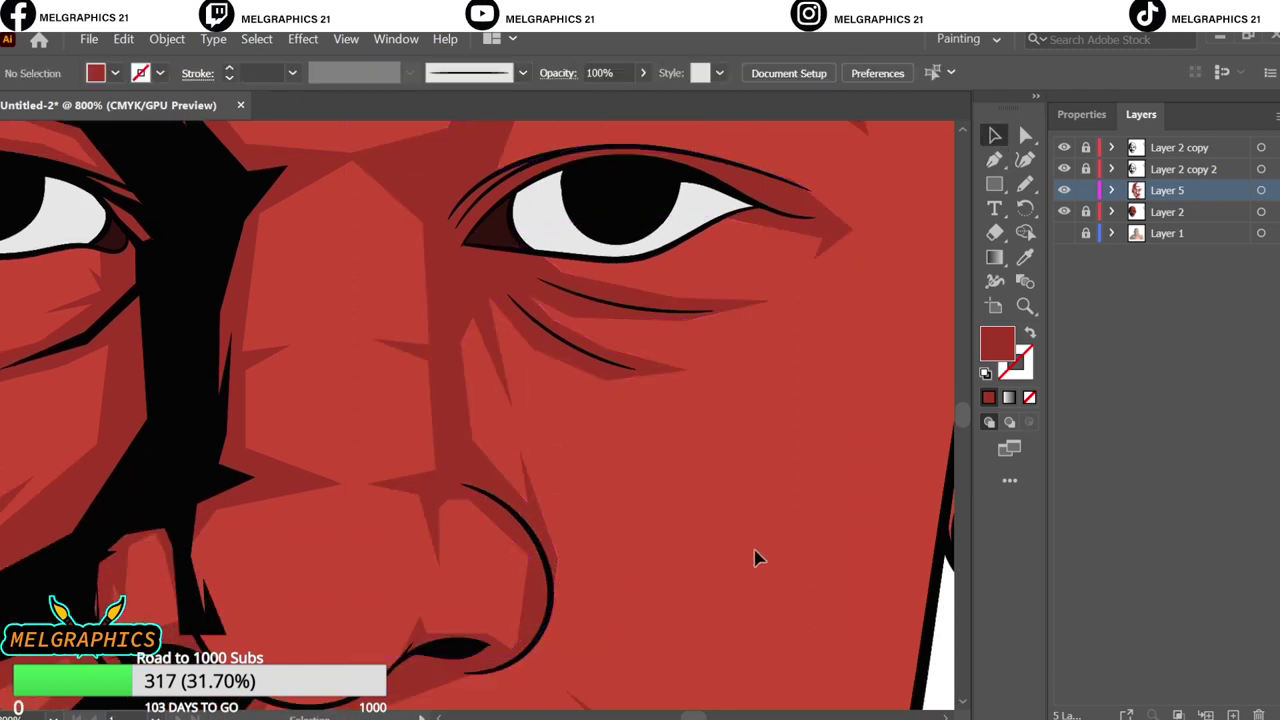
{"action": "key", "text": "ctrl+0"}
- Add a small pointed star-like shadow facet between the eyes, then fit the artboard
{"action": "key", "text": "p"}
{"action": "key", "text": "ctrl+plus"}
{"action": "key", "text": "ctrl+plus"}
{"action": "key", "text": "ctrl+plus"}
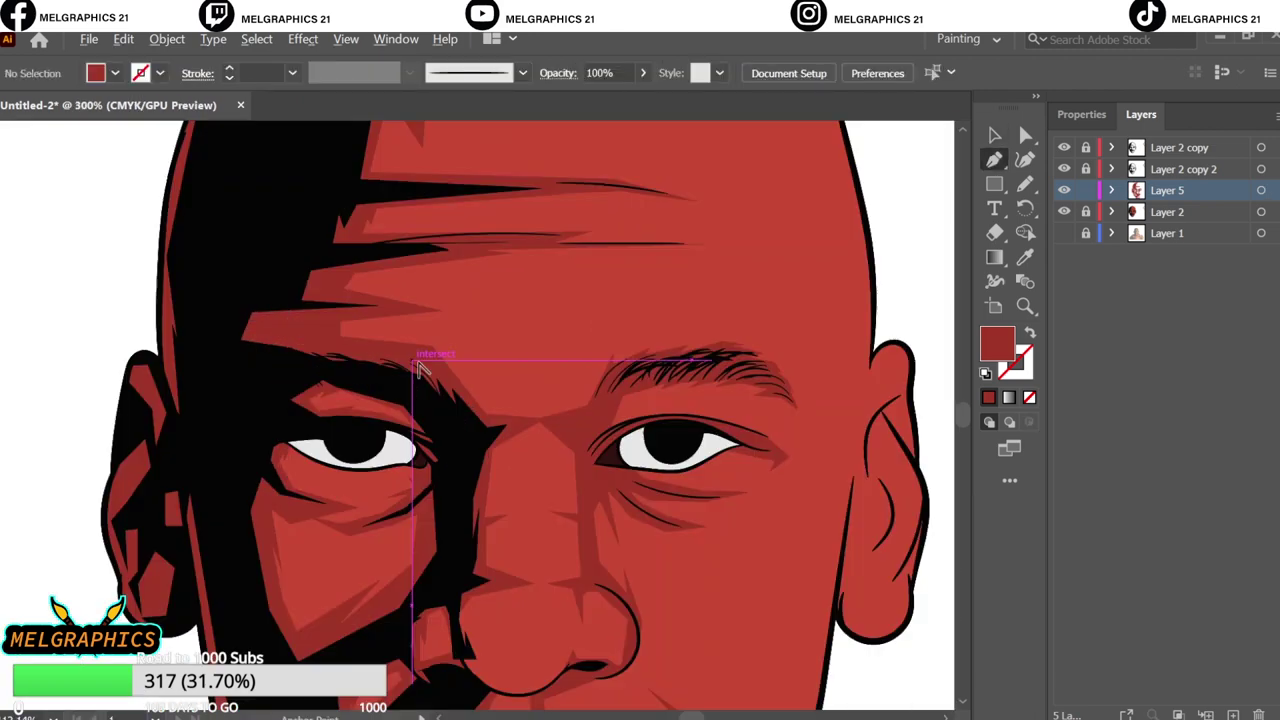
{"action": "left_click", "coordinate": [743, 496]}
{"action": "left_click", "coordinate": [579, 453]}
{"action": "left_click", "coordinate": [565, 302]}
{"action": "left_click", "coordinate": [536, 466]}
{"action": "left_click", "coordinate": [392, 528]}
{"action": "left_click", "coordinate": [463, 552]}
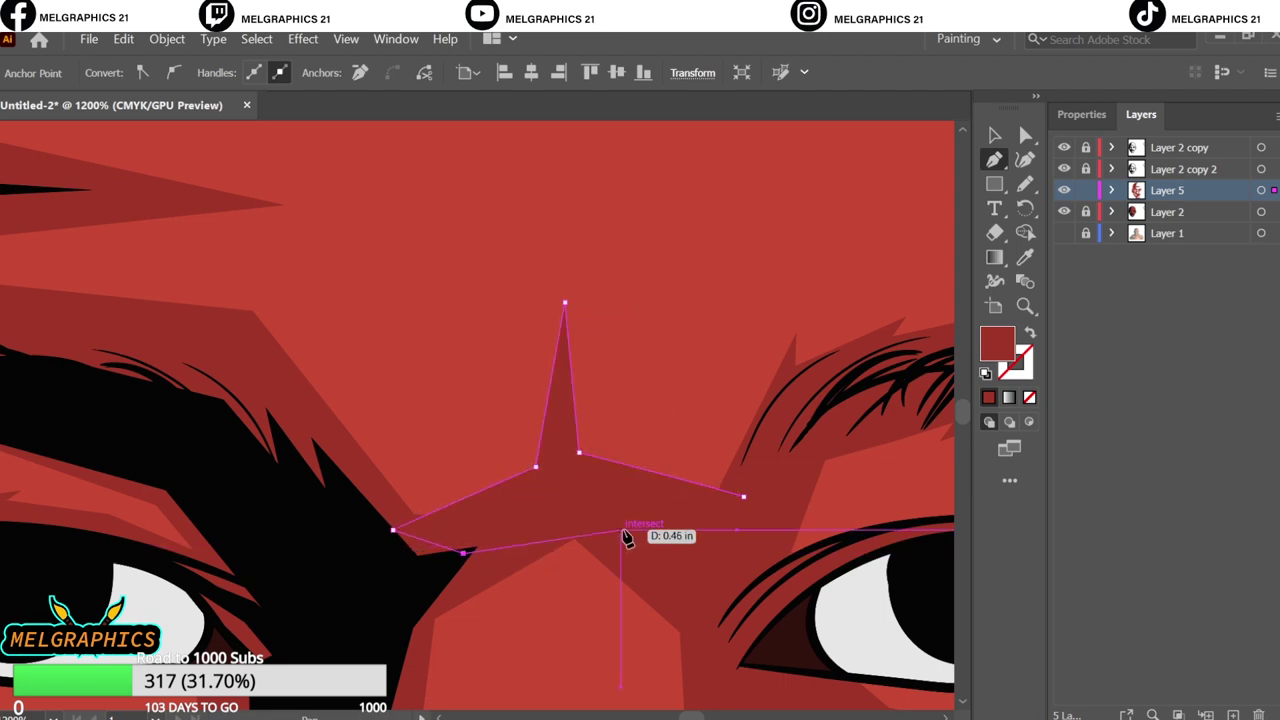
{"action": "key", "text": "v"}
{"action": "key", "text": "ctrl+shift+a"}
{"action": "key", "text": "ctrl+0"}
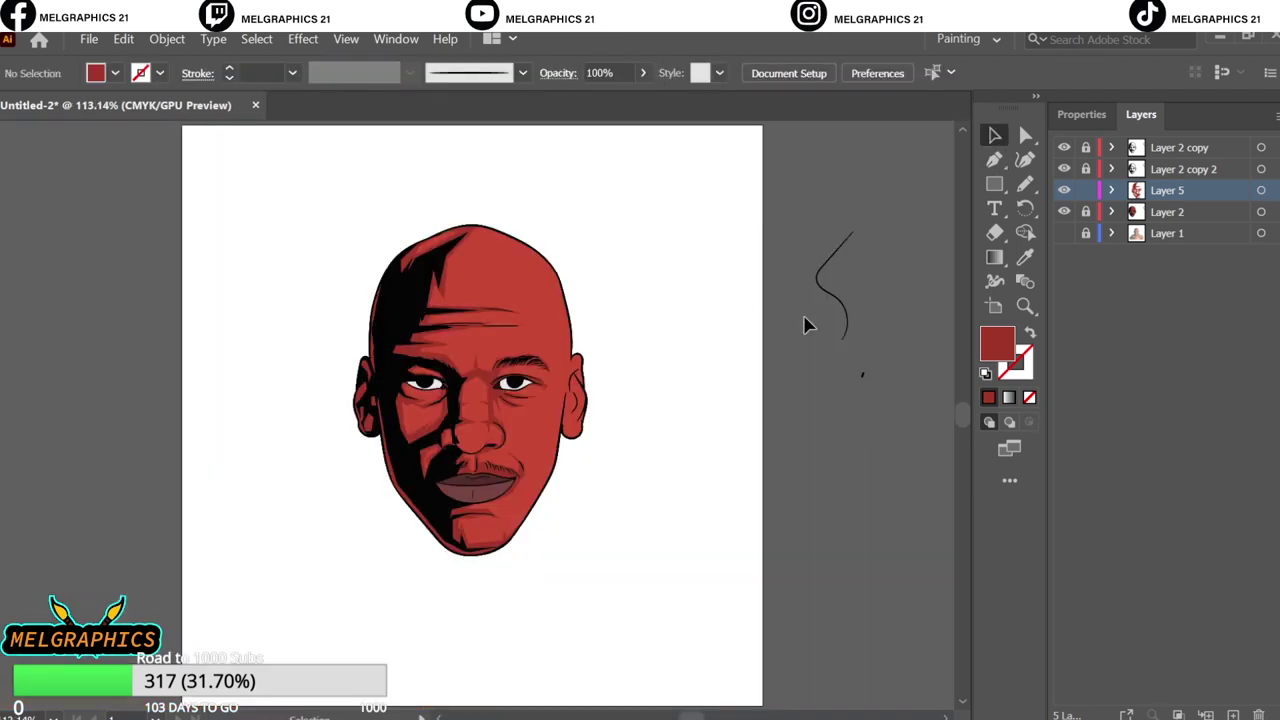
- Start a zigzag cheek shadow by the ear heading down toward the lip
{"action": "key", "text": "p"}
{"action": "key", "text": "ctrl+plus"}
{"action": "key", "text": "ctrl+plus"}
{"action": "key", "text": "ctrl+plus"}
{"action": "key", "text": "ctrl+plus"}
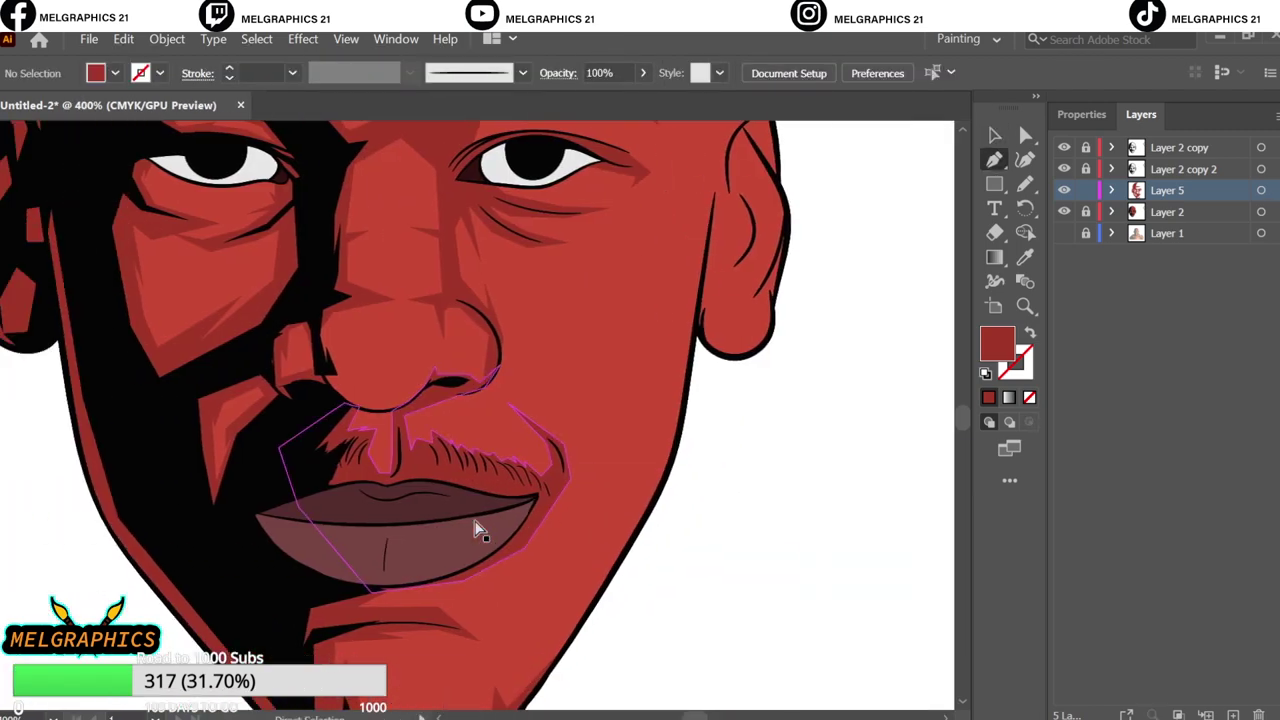
{"action": "left_click", "coordinate": [730, 225]}
{"action": "left_click", "coordinate": [700, 299]}
{"action": "left_click", "coordinate": [626, 286]}
{"action": "left_click", "coordinate": [686, 312]}
{"action": "left_click", "coordinate": [631, 394]}
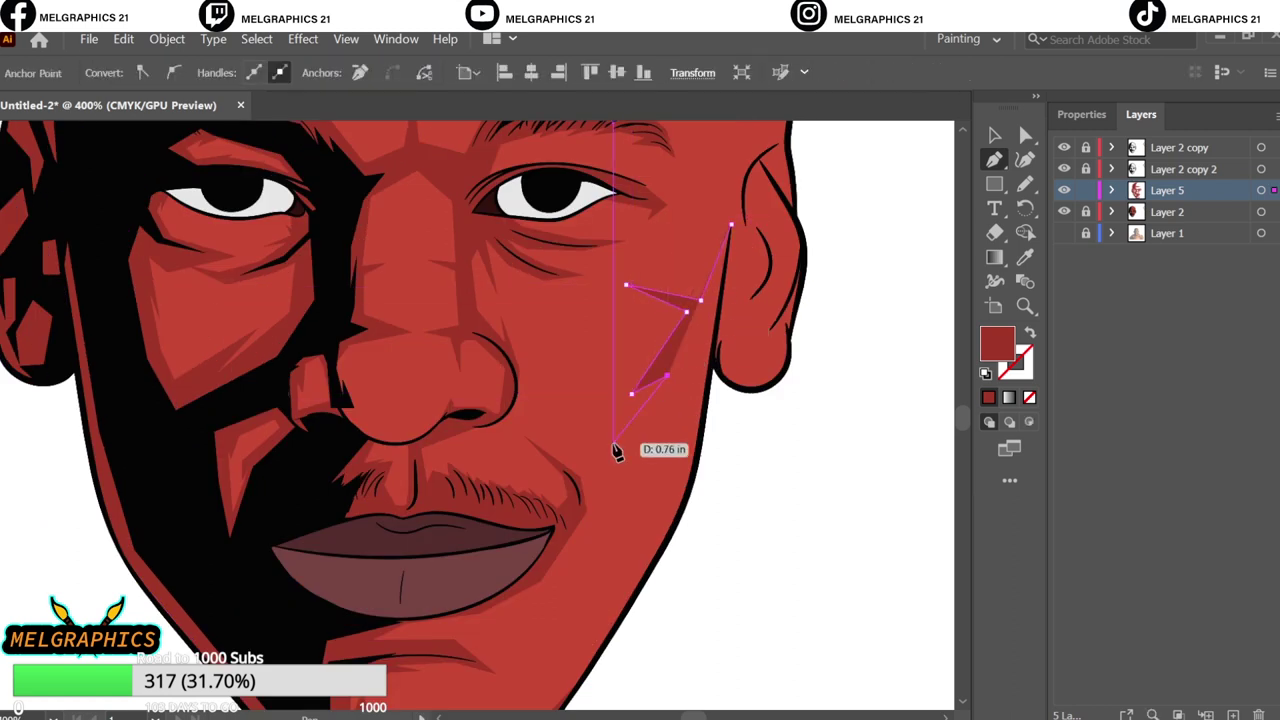
{"action": "left_click", "coordinate": [527, 436]}
- Extend the cheek facet downward with corner points around the lip
{"action": "left_click", "coordinate": [578, 488]}
{"action": "left_click", "coordinate": [566, 527]}
{"action": "left_click", "coordinate": [617, 469]}
{"action": "left_click", "coordinate": [625, 494]}
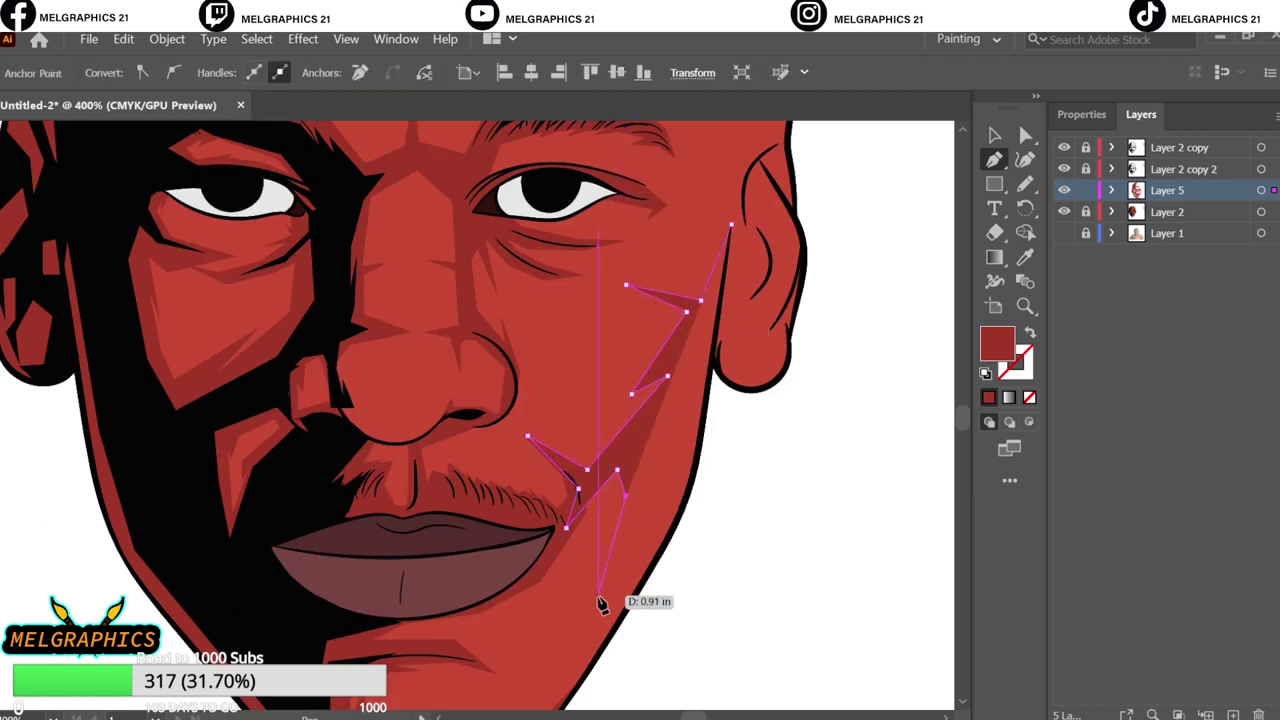
{"action": "left_click", "coordinate": [457, 594]}
{"action": "left_click", "coordinate": [548, 599]}
- Finish the facet around the chin and up the jawline, closing the cheek shading
{"action": "scroll", "coordinate": [548, 640], "scroll_direction": "down", "scroll_amount": 1}
{"action": "left_click", "coordinate": [548, 665]}
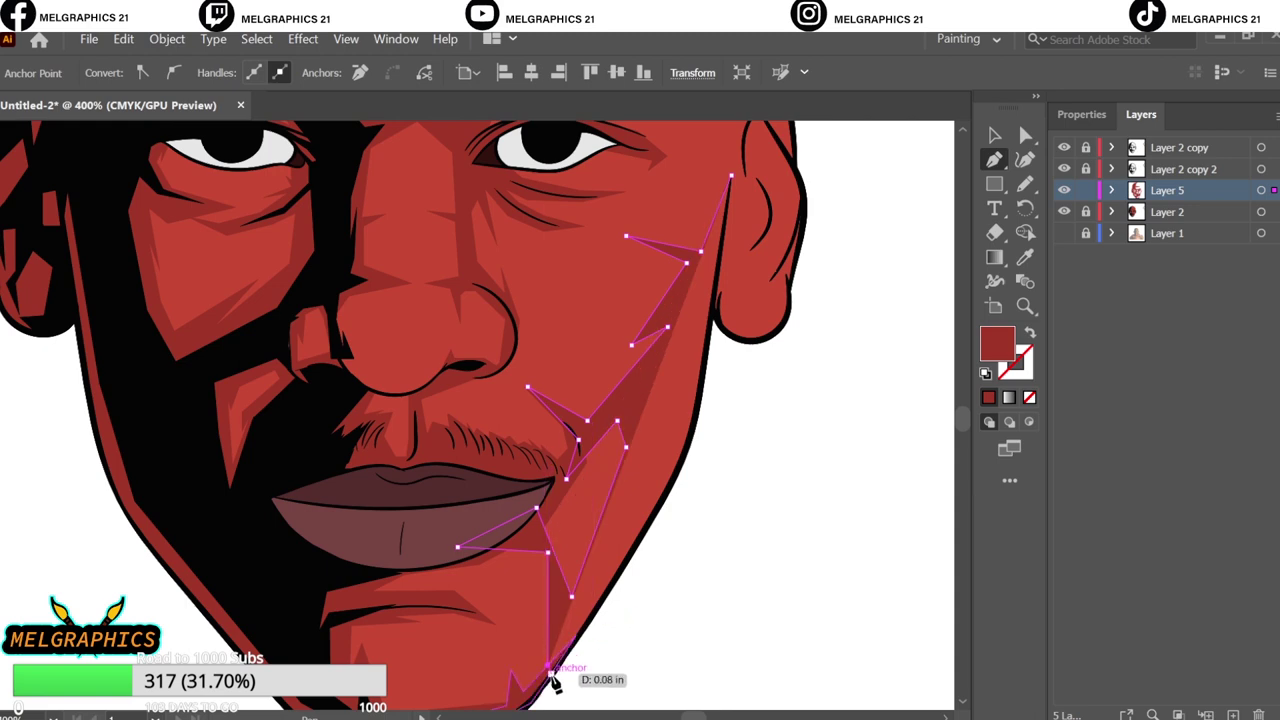
{"action": "left_click", "coordinate": [667, 490]}
{"action": "left_click", "coordinate": [693, 424]}
{"action": "key", "text": "v"}
{"action": "left_click", "coordinate": [824, 143]}
{"action": "key", "text": "ctrl+0"}
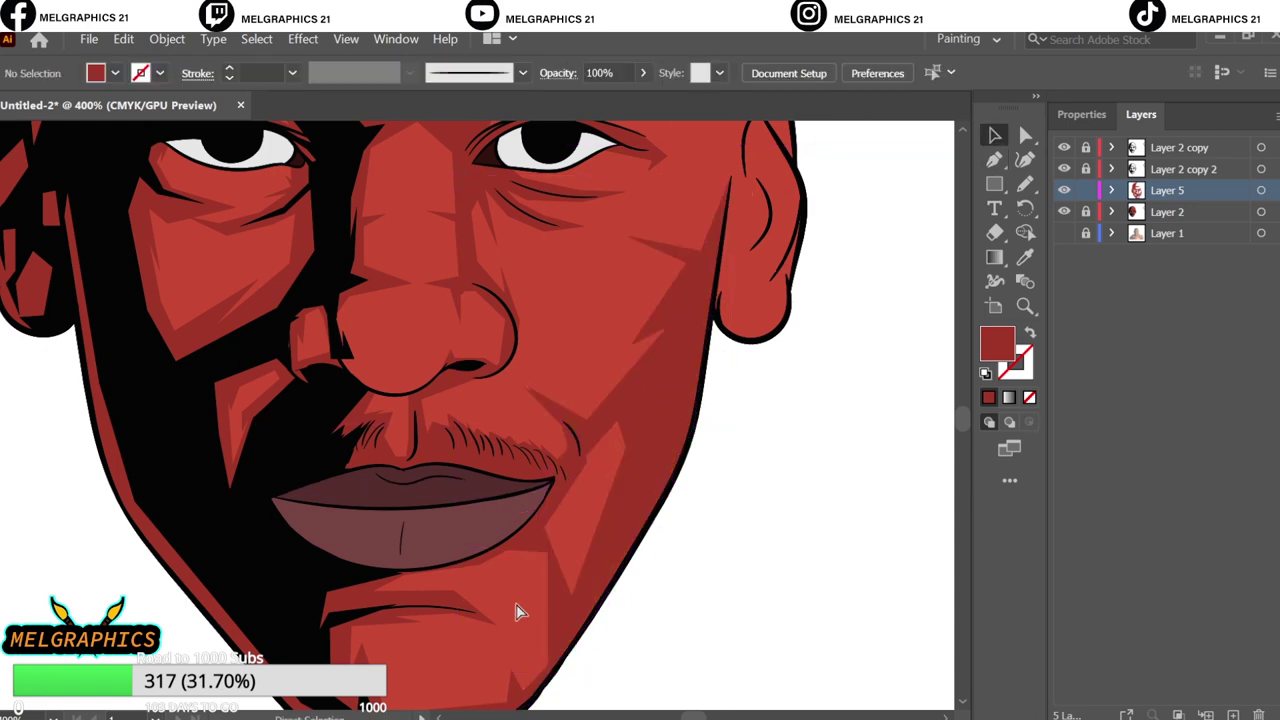
- Draw a separate closed darker red shading facet on the chin
{"action": "scroll", "coordinate": [490, 526], "scroll_direction": "up", "scroll_amount": 5}
{"action": "key", "text": "p"}
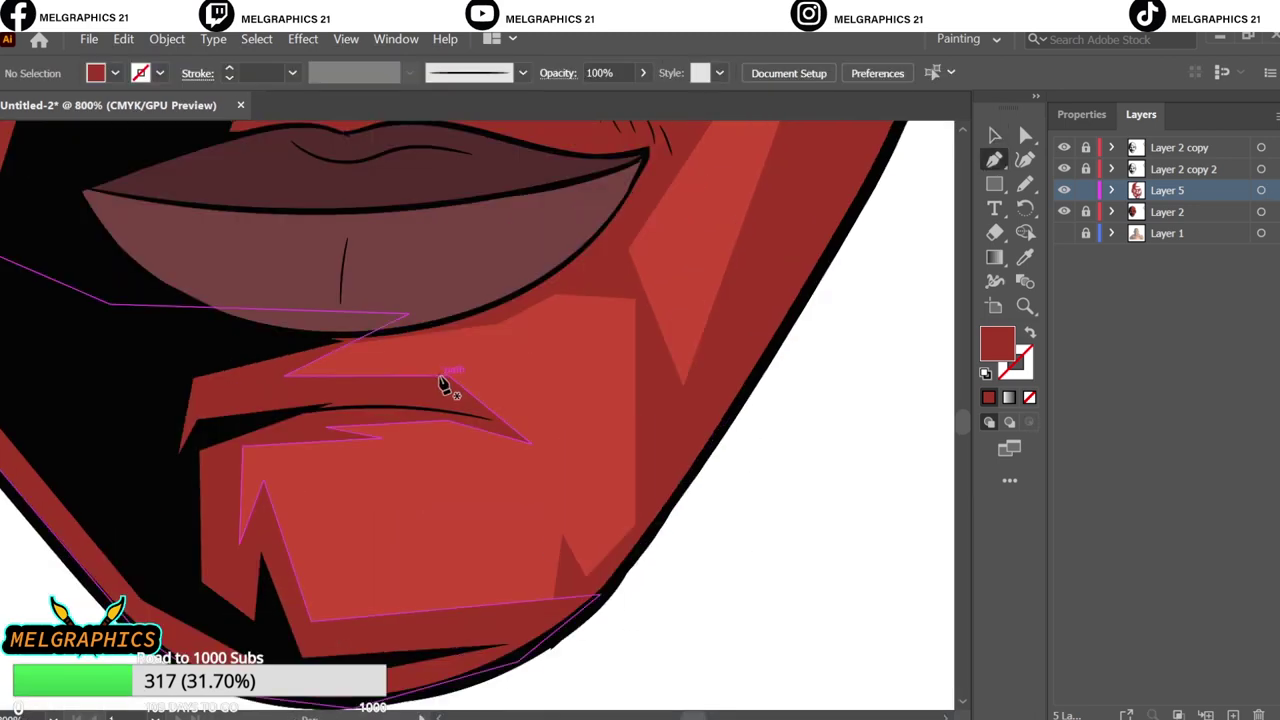
{"action": "left_click", "coordinate": [441, 379]}
{"action": "left_click", "coordinate": [529, 366]}
{"action": "left_click", "coordinate": [589, 324]}
{"action": "left_click", "coordinate": [541, 349]}
{"action": "left_click", "coordinate": [640, 592]}
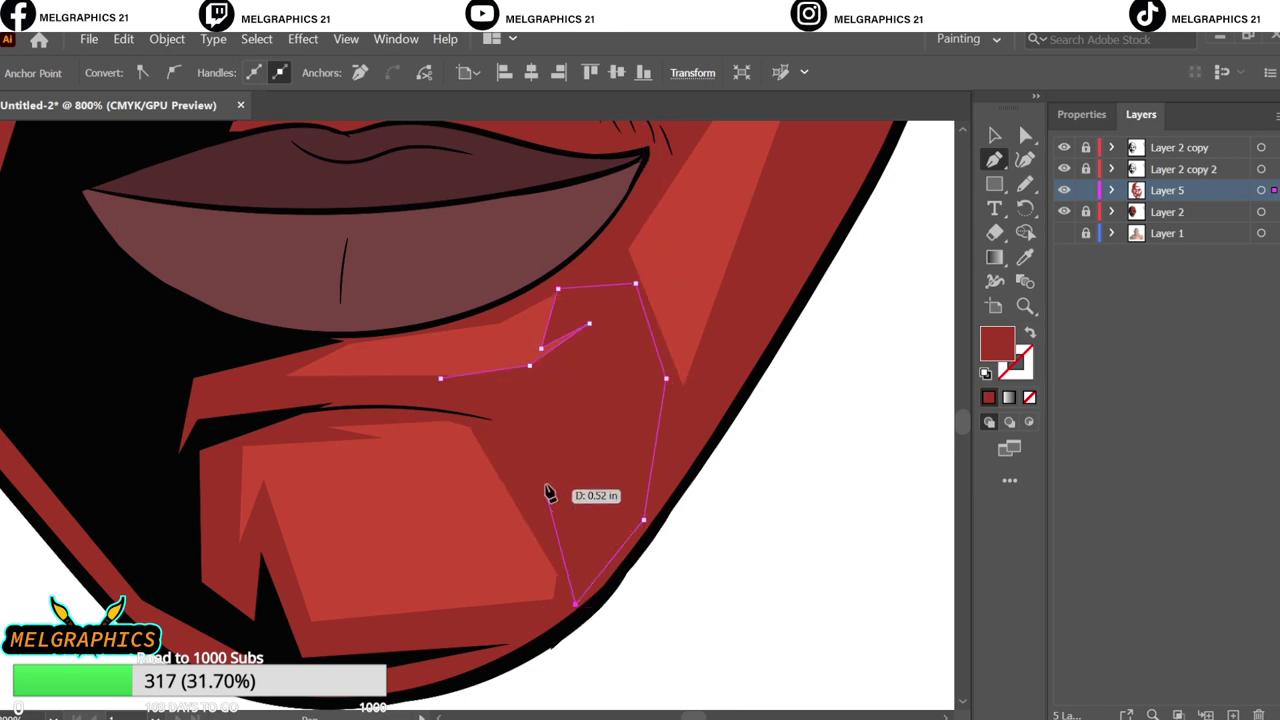
{"action": "left_click", "coordinate": [546, 491]}
{"action": "left_click", "coordinate": [441, 379]}
{"action": "key", "text": "v"}
{"action": "left_click", "coordinate": [826, 572]}
{"action": "key", "text": "ctrl+0"}
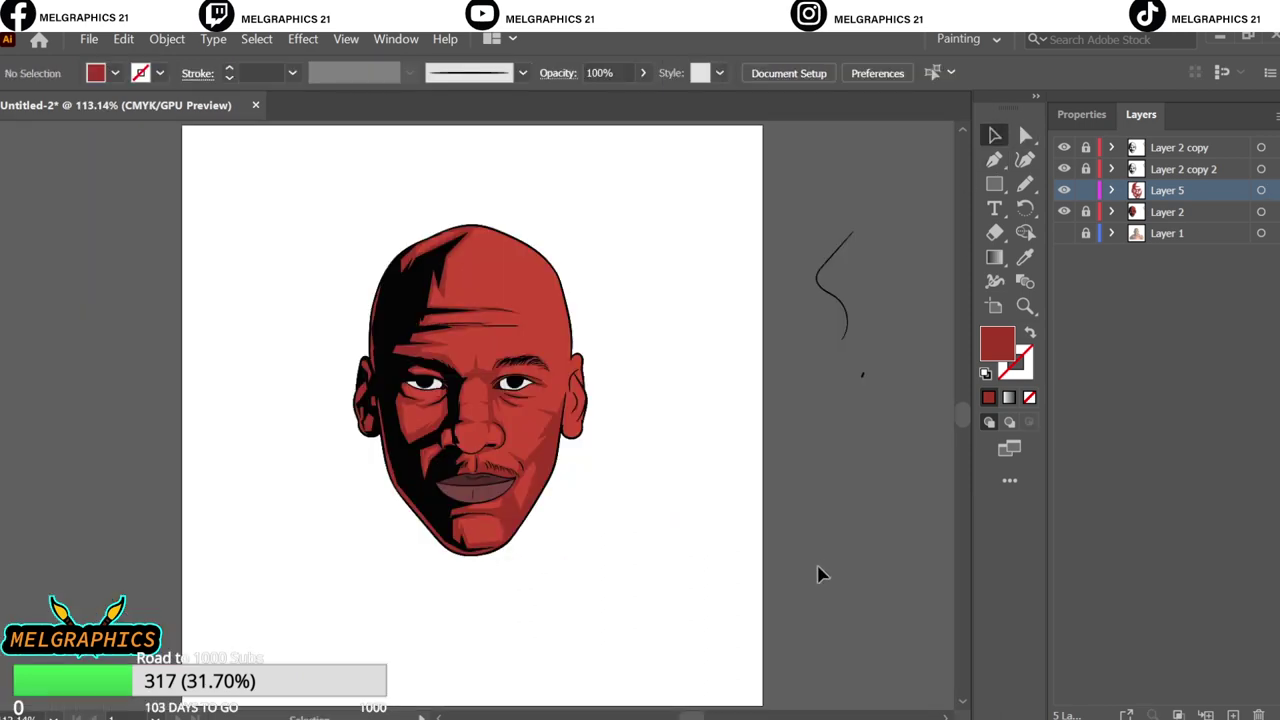
- Start a shading facet at the right temple with points extending above it
{"action": "scroll", "coordinate": [645, 466], "scroll_direction": "up", "scroll_amount": 5}
{"action": "scroll", "coordinate": [563, 428], "scroll_direction": "down", "scroll_amount": 2}
{"action": "key", "text": "p"}
{"action": "left_click", "coordinate": [573, 653]}
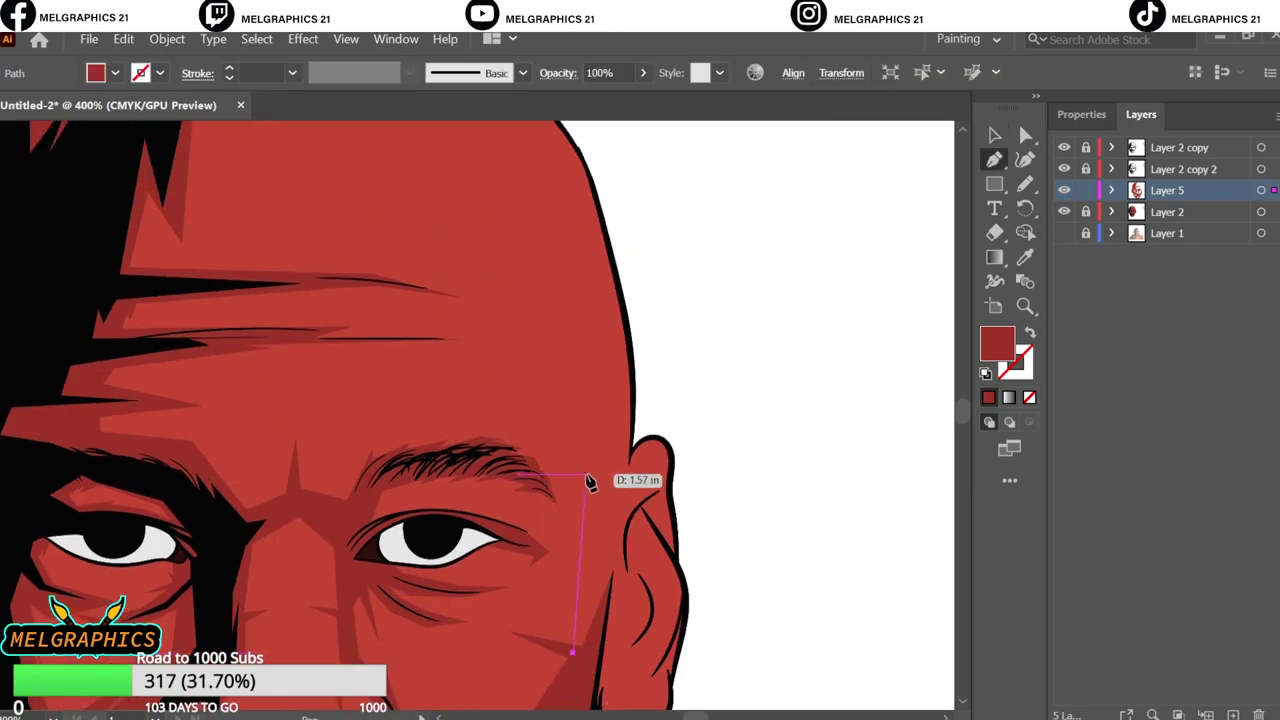
{"action": "left_click", "coordinate": [587, 474]}
{"action": "left_click", "coordinate": [573, 501]}
{"action": "left_click", "coordinate": [564, 391]}
{"action": "left_click", "coordinate": [484, 367]}
{"action": "left_click", "coordinate": [573, 365]}
{"action": "scroll", "coordinate": [557, 371], "scroll_direction": "up", "scroll_amount": 3}
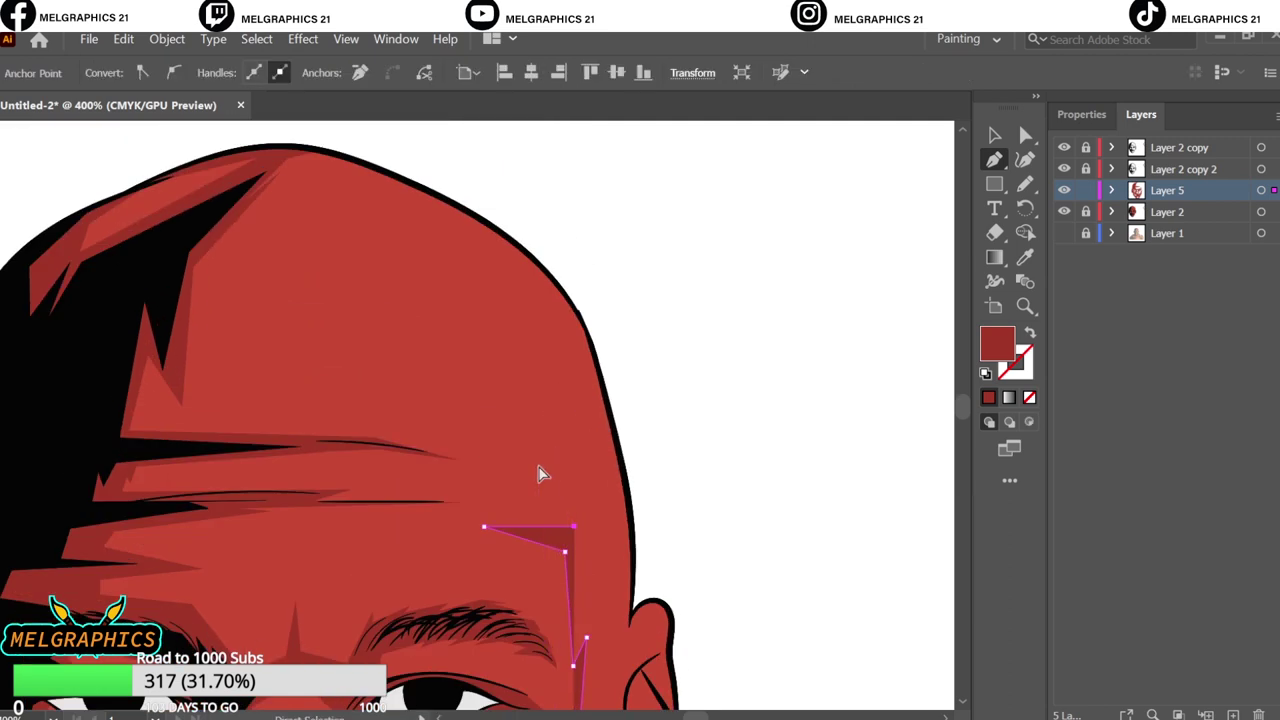
- Add thin wrinkle spikes across the forehead to the facet
{"action": "left_click", "coordinate": [430, 501]}
{"action": "left_click", "coordinate": [552, 496]}
{"action": "left_click", "coordinate": [552, 470]}
{"action": "left_click", "coordinate": [392, 453]}
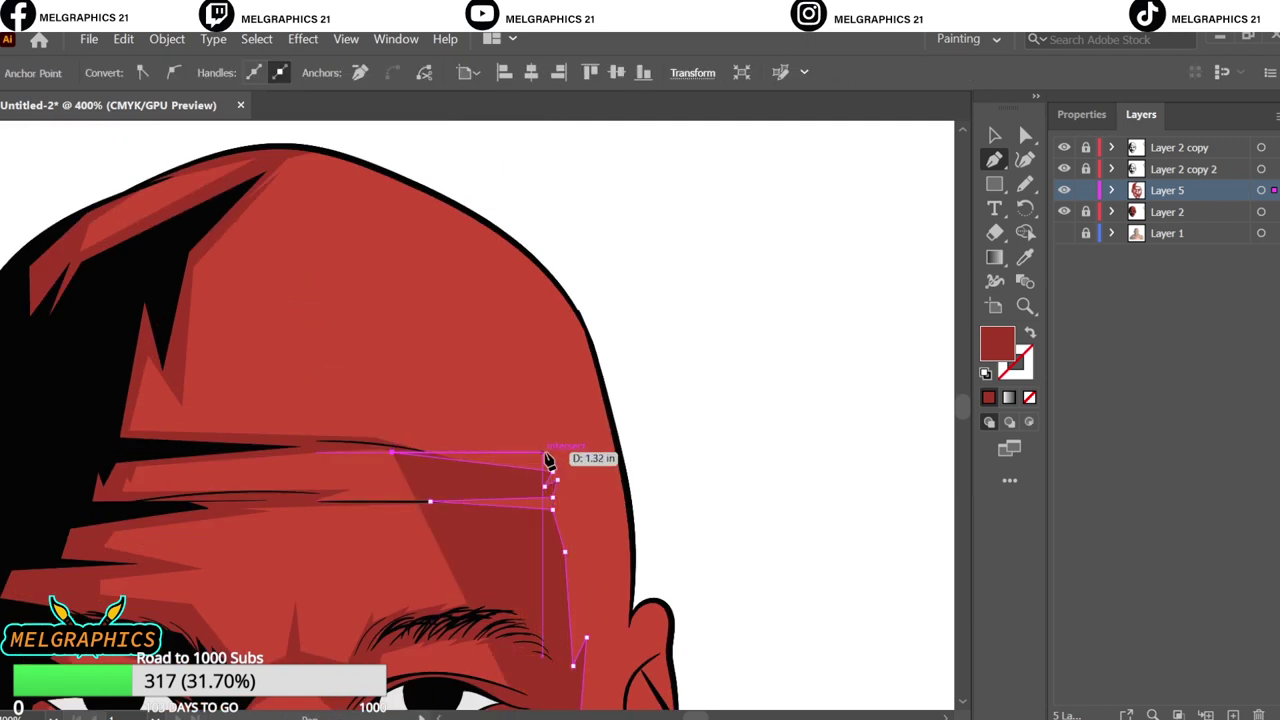
{"action": "left_click", "coordinate": [552, 453]}
{"action": "left_click", "coordinate": [542, 400]}
{"action": "left_click", "coordinate": [315, 380]}
{"action": "left_click", "coordinate": [536, 380]}
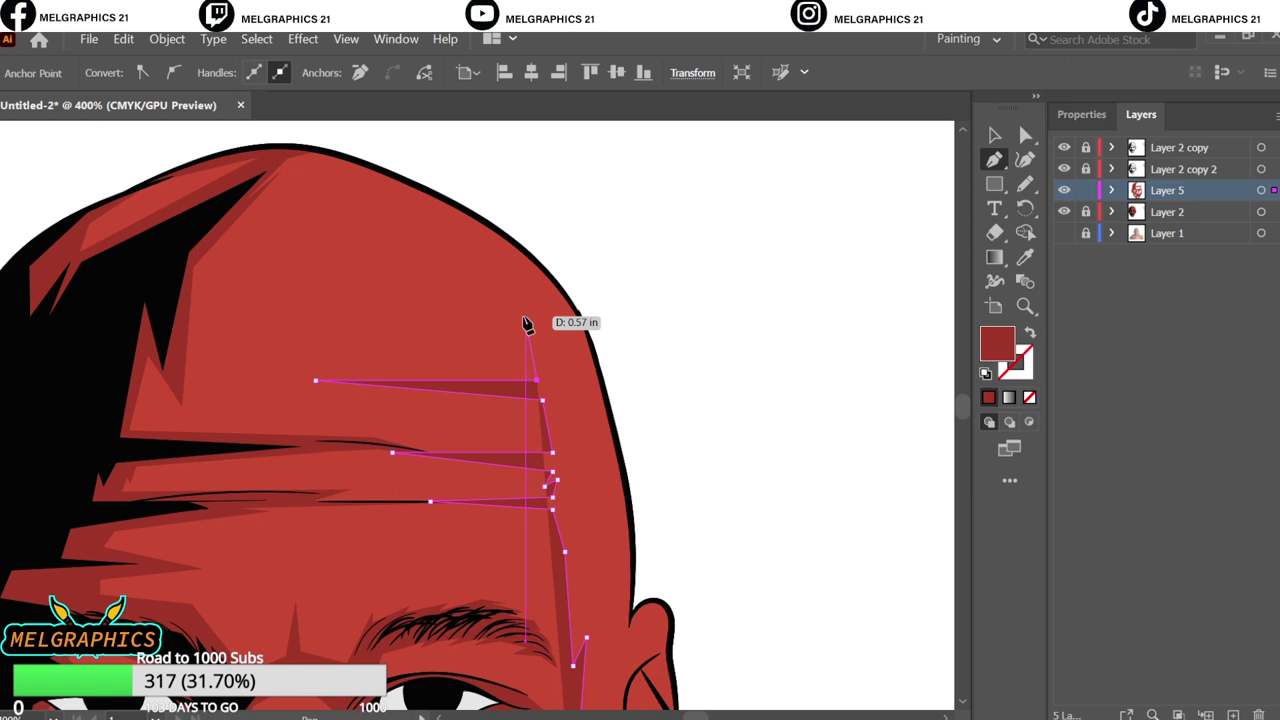
- Extend the facet up to the scalp top and along the head outline toward the ear
{"action": "left_click", "coordinate": [437, 253]}
{"action": "left_click", "coordinate": [141, 253]}
{"action": "left_click", "coordinate": [287, 149]}
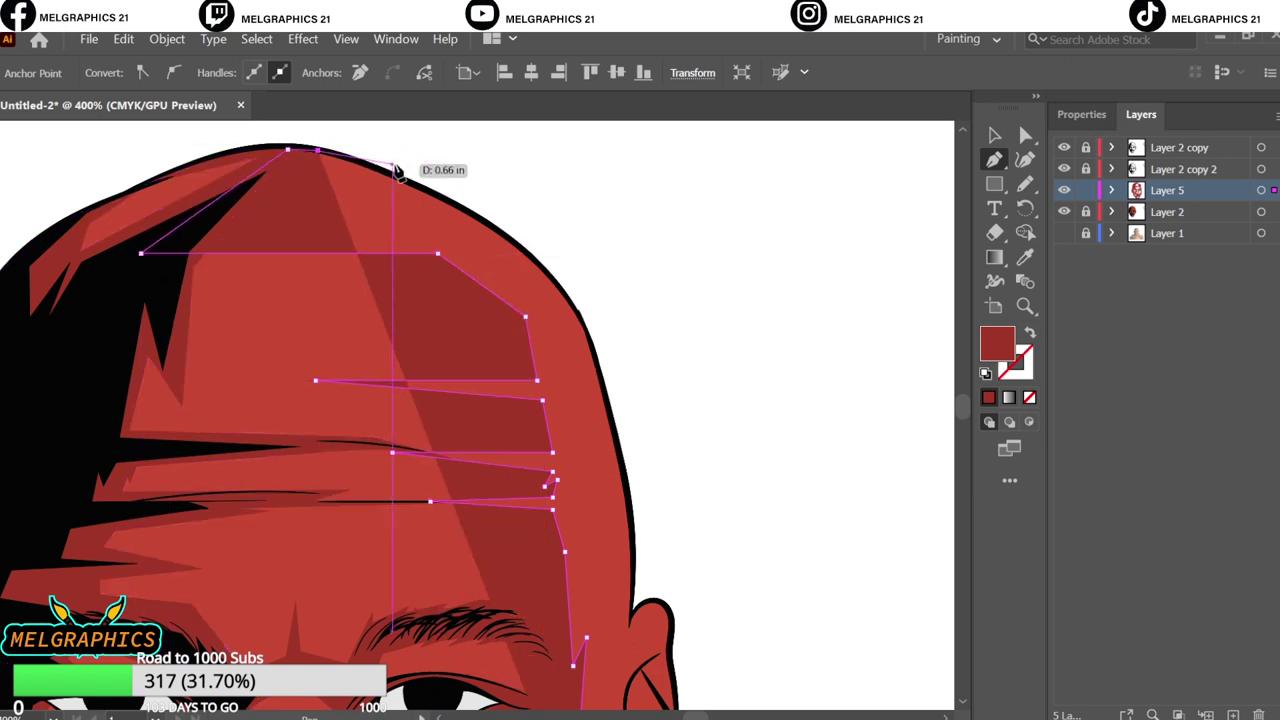
{"action": "left_click", "coordinate": [371, 170]}
{"action": "left_click", "coordinate": [436, 190]}
{"action": "left_click", "coordinate": [514, 246]}
{"action": "left_click", "coordinate": [556, 288]}
{"action": "left_click", "coordinate": [584, 323]}
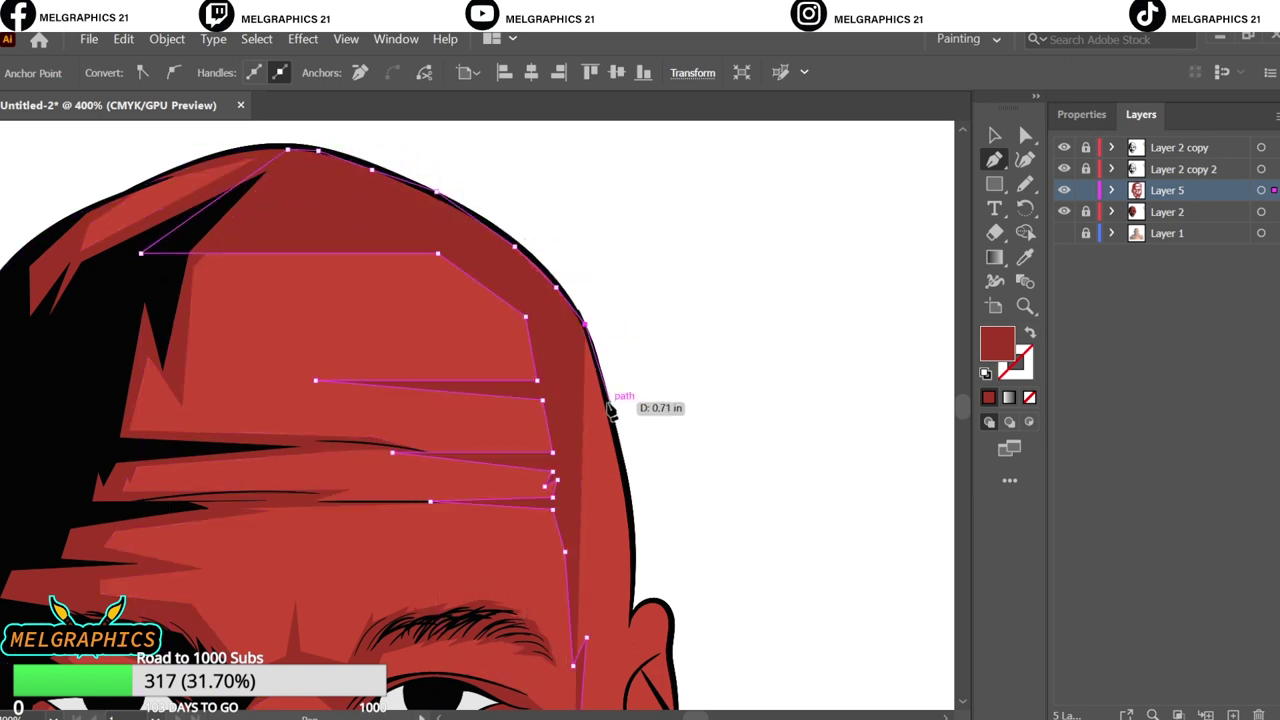
{"action": "left_click", "coordinate": [615, 423]}
{"action": "left_click", "coordinate": [626, 483]}
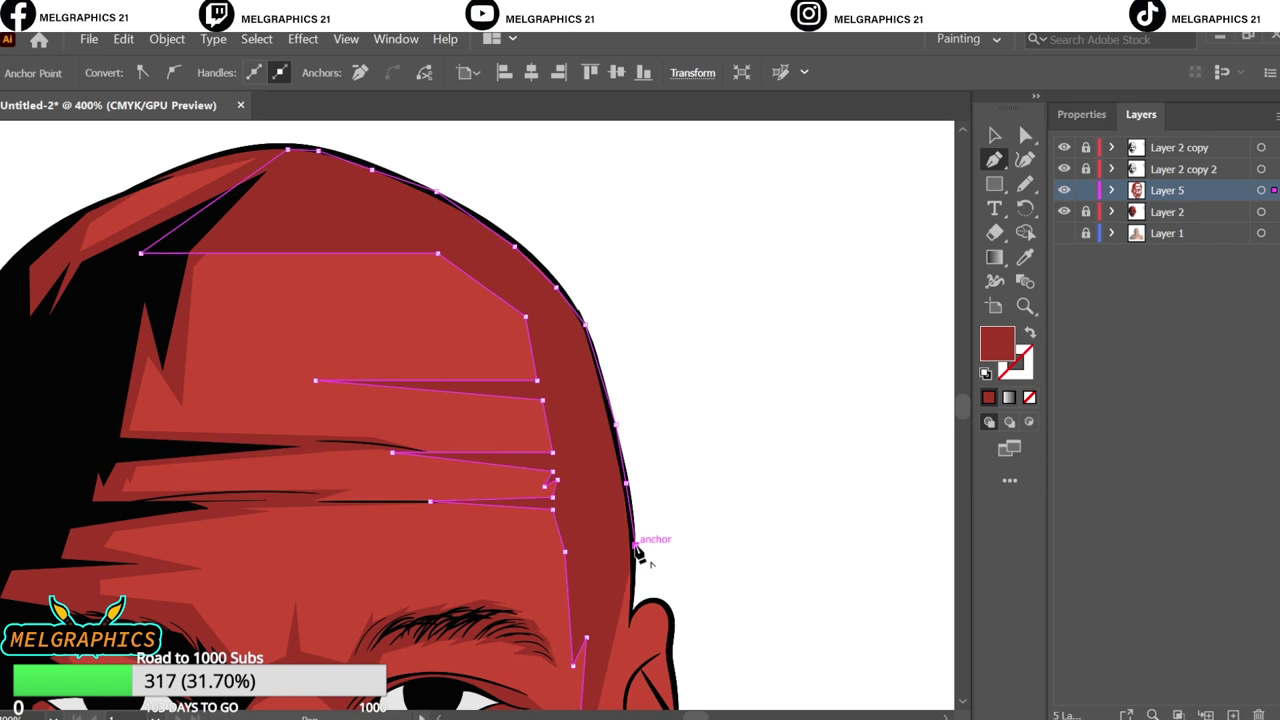
- Place the last point near the ear and close the scalp shading facet
{"action": "scroll", "coordinate": [636, 553], "scroll_direction": "down", "scroll_amount": 3, "text": "alt"}
{"action": "left_click", "coordinate": [580, 594]}
{"action": "key", "text": "v"}
{"action": "left_click", "coordinate": [743, 555]}
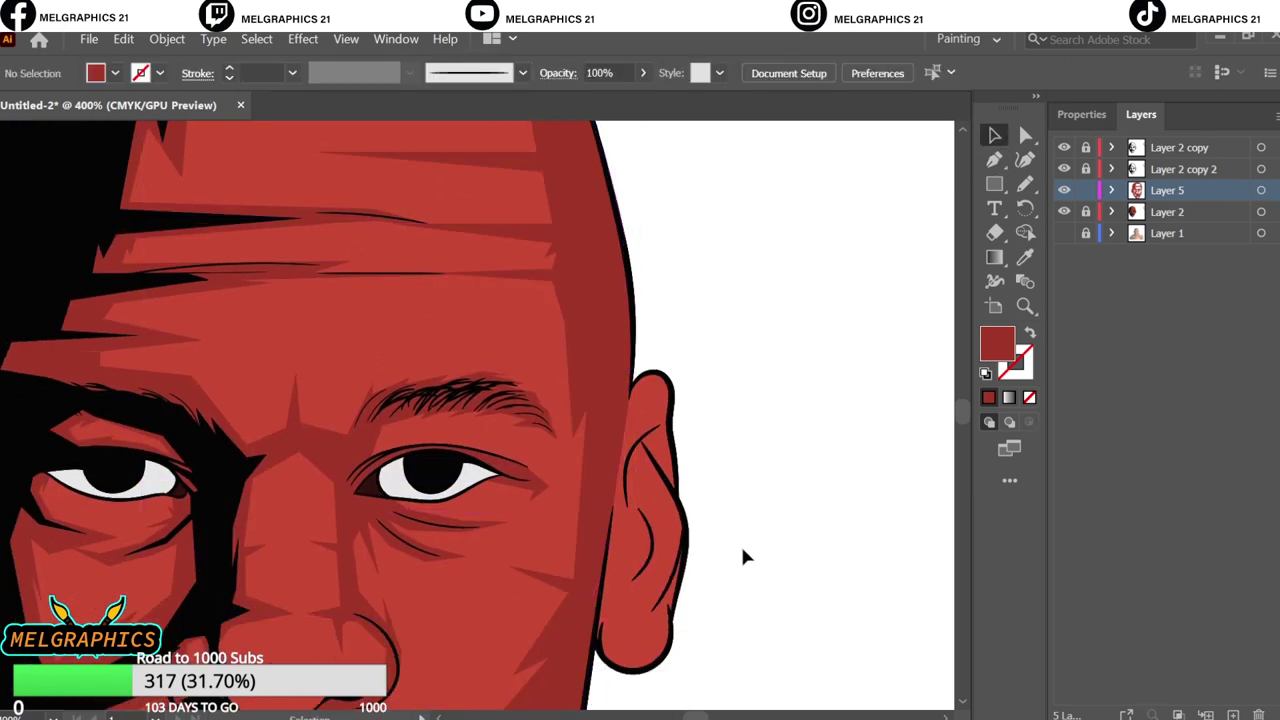
{"action": "key", "text": "ctrl+0"}
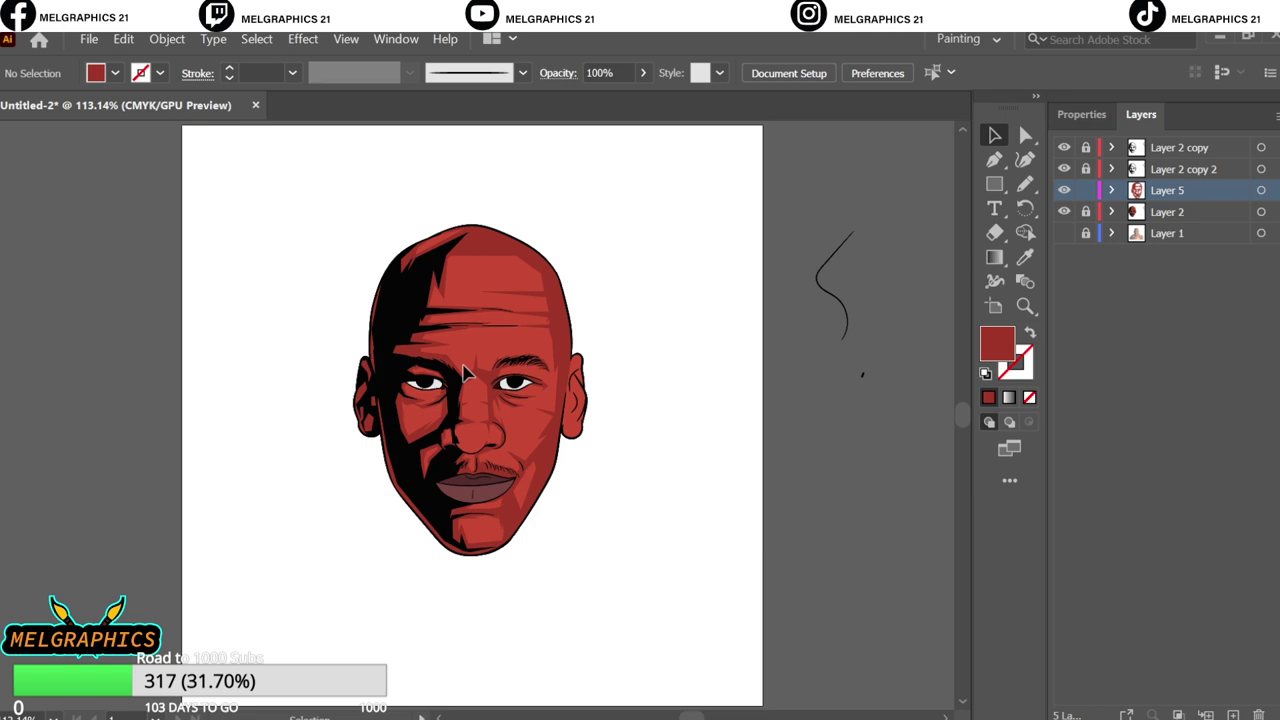
- Add a small facet on the upper scalp, then lock Layer 5
{"action": "scroll", "coordinate": [527, 377], "scroll_direction": "up", "scroll_amount": 5}
{"action": "left_click", "coordinate": [288, 307]}
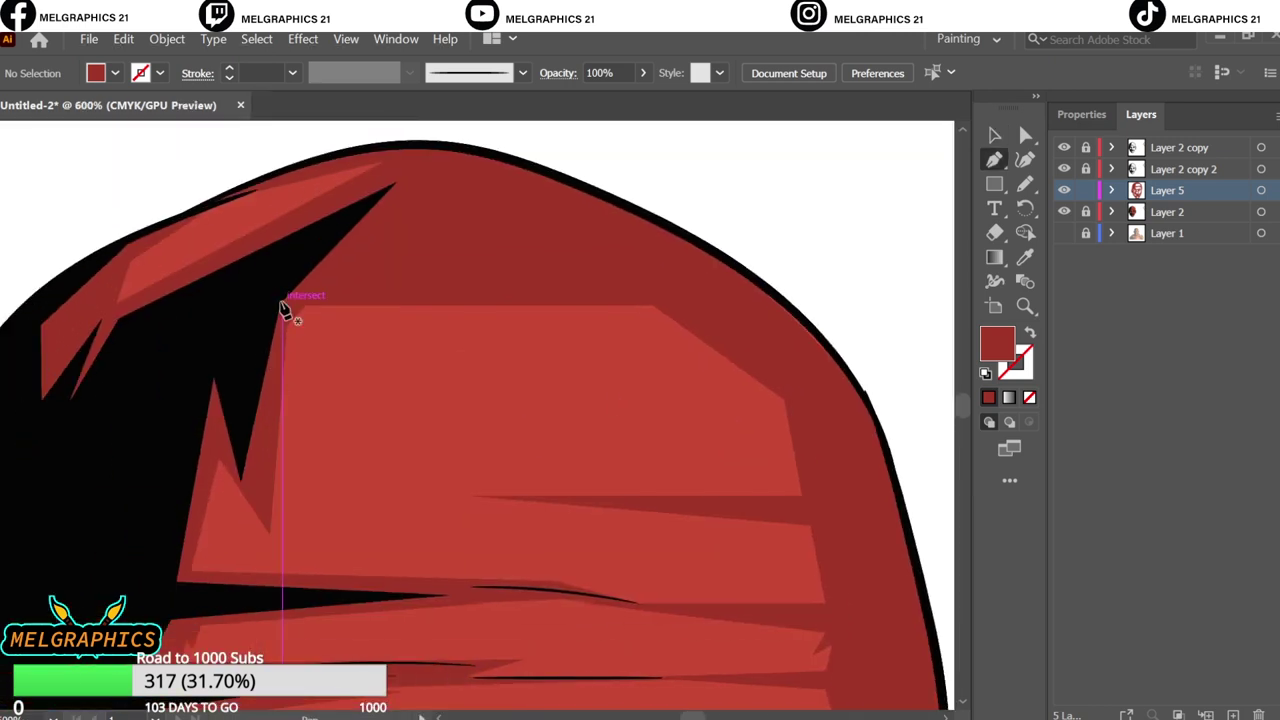
{"action": "left_click", "coordinate": [266, 517]}
{"action": "left_click", "coordinate": [295, 334]}
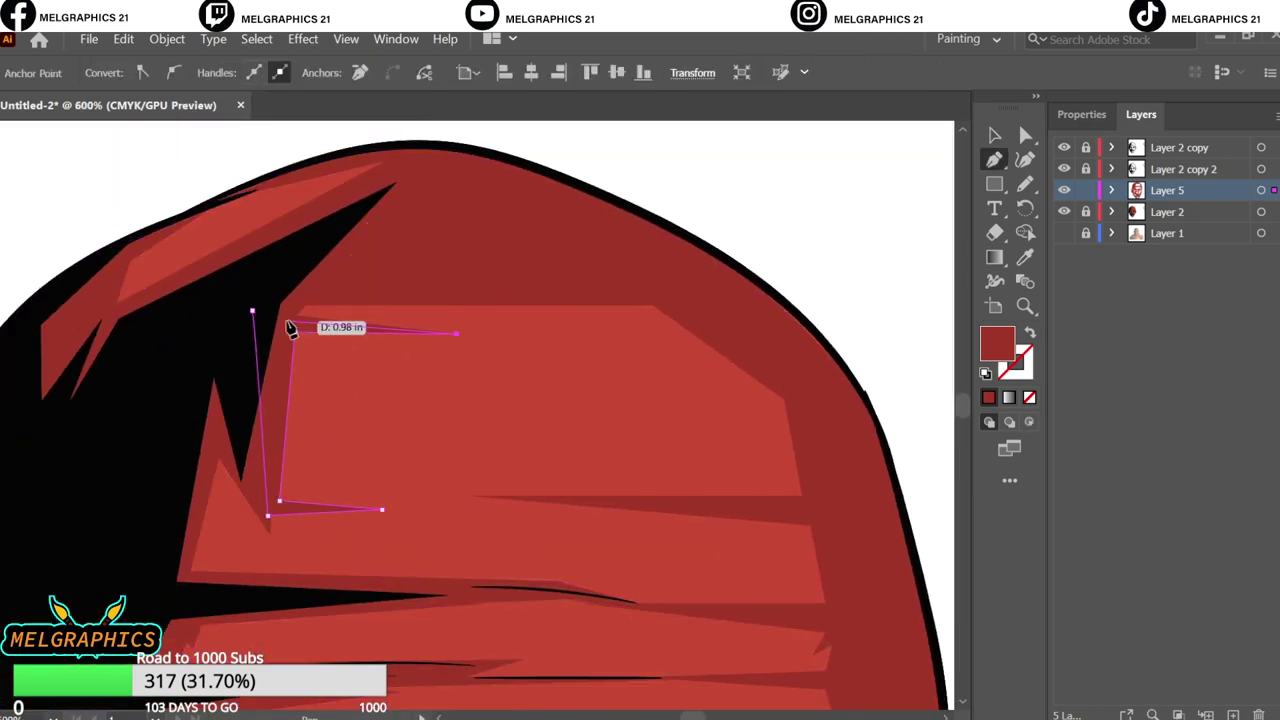
{"action": "key", "text": "ctrl+0"}
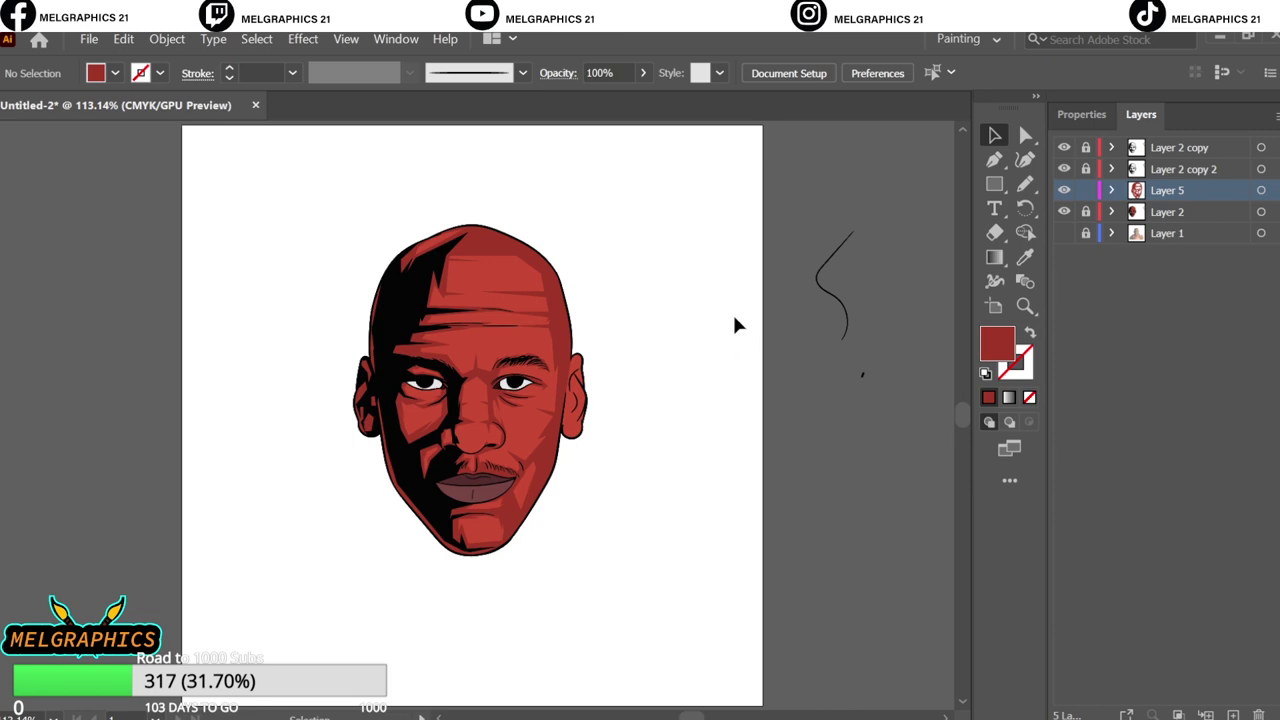
{"action": "left_click", "coordinate": [1086, 190]}
- Pick a red fill colour and zoom in on the face
{"action": "double_click", "coordinate": [997, 344]}
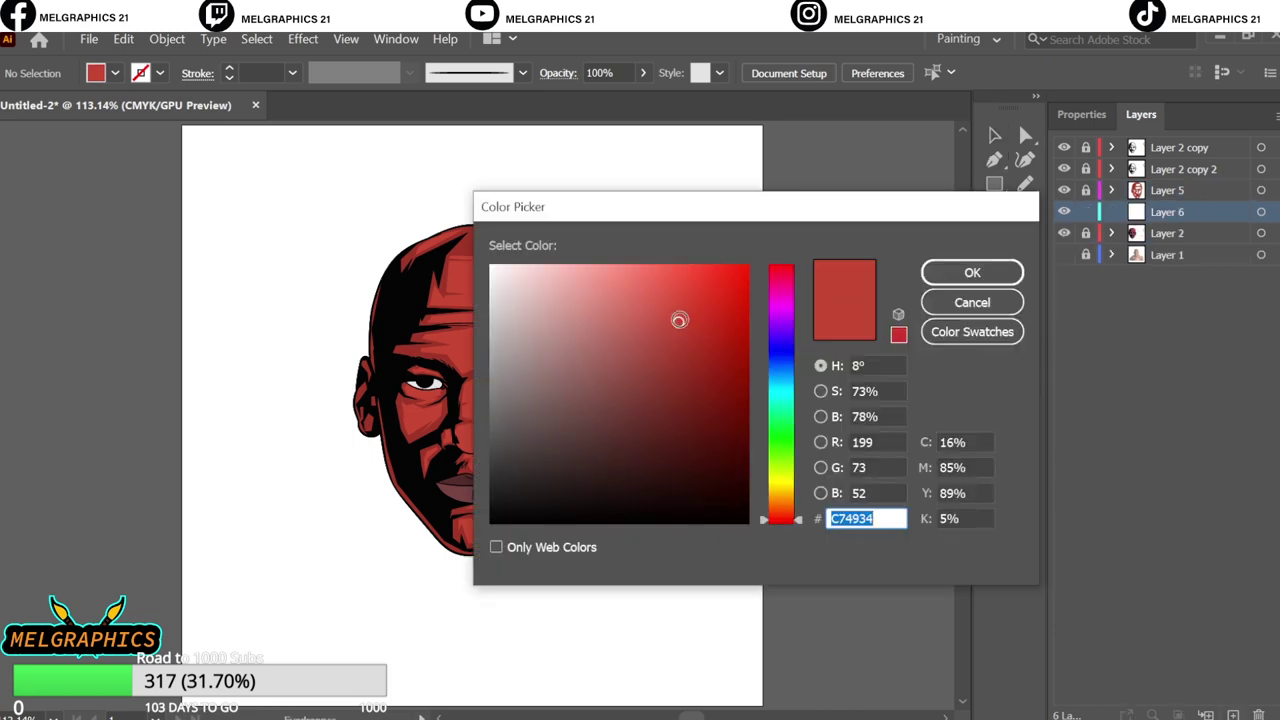
{"action": "key", "text": "Escape"}
{"action": "key", "text": "ctrl+plus"}
{"action": "key", "text": "ctrl+plus"}
{"action": "key", "text": "ctrl+plus"}
{"action": "key", "text": "n"}
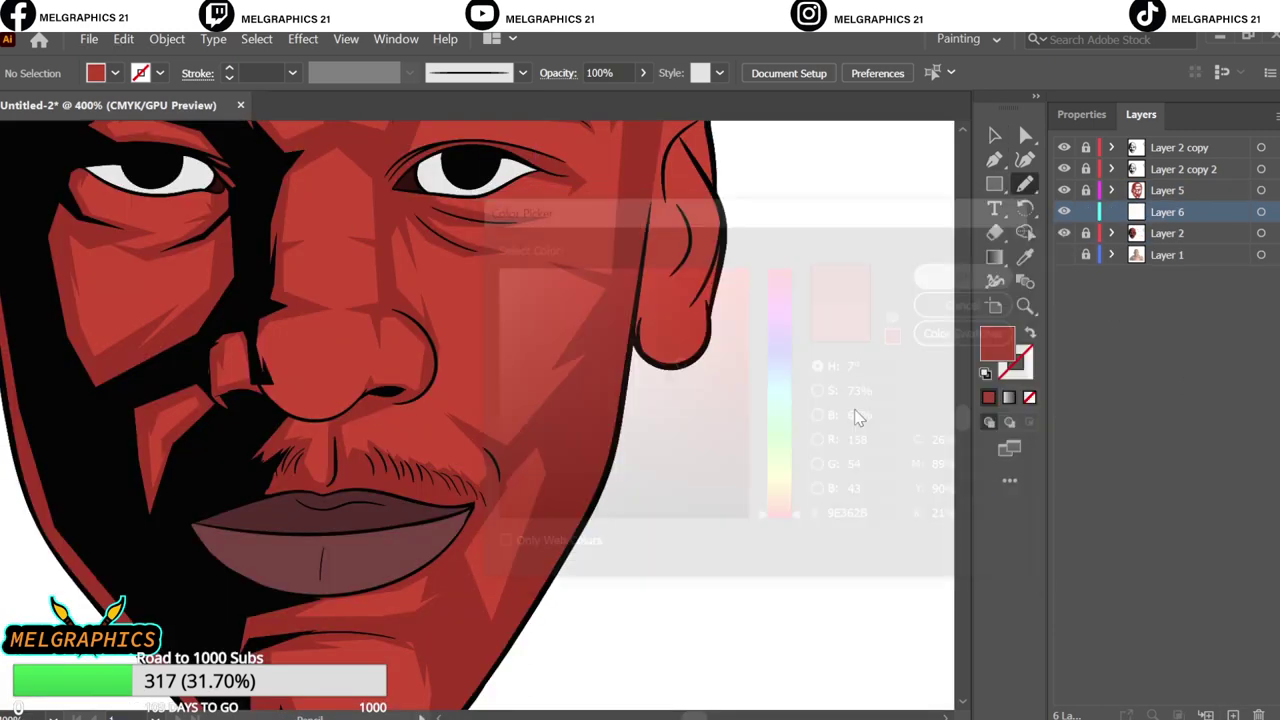
{"action": "key", "text": "i"}
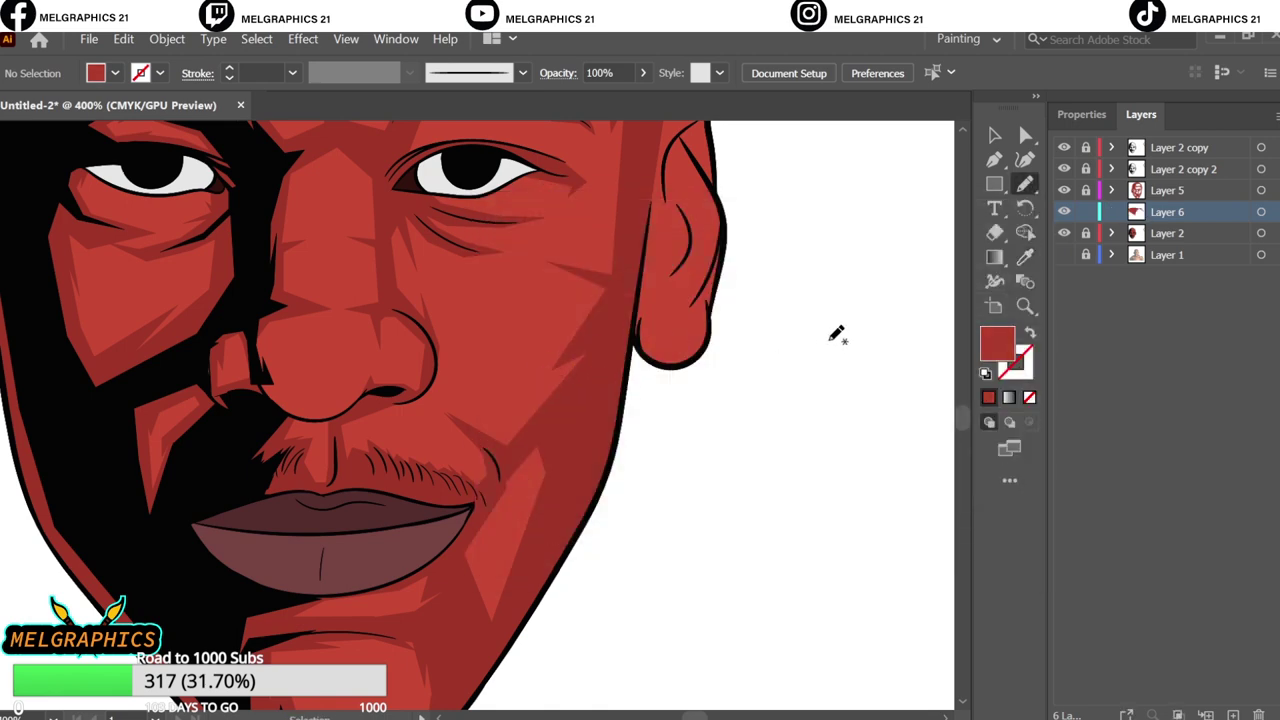
{"action": "double_click", "coordinate": [997, 344]}
{"action": "key", "text": "Escape"}
{"action": "scroll", "coordinate": [600, 400], "scroll_direction": "left", "scroll_amount": 3}
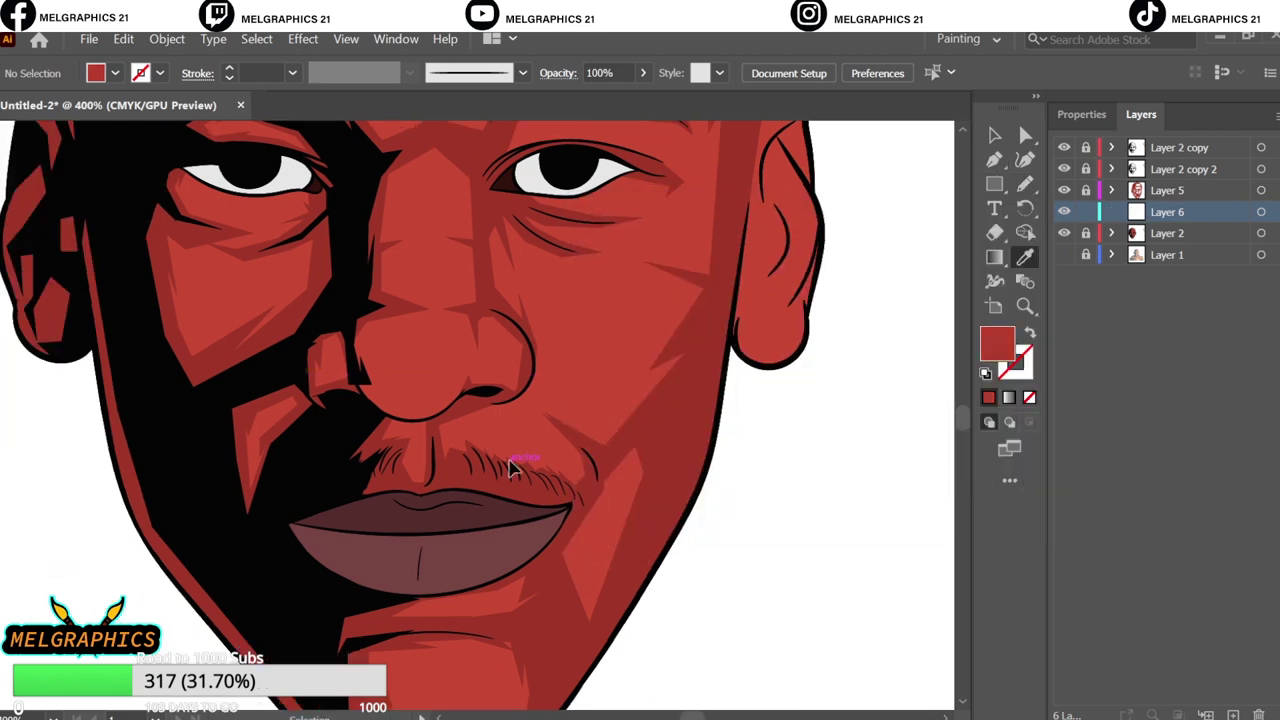
{"action": "scroll", "coordinate": [600, 400], "scroll_direction": "up", "scroll_amount": 3}
- Draw a red facet from beside the nose around the moustache down beside the mouth
{"action": "key", "text": "p"}
{"action": "left_click", "coordinate": [679, 492]}
{"action": "left_click", "coordinate": [605, 534]}
{"action": "left_click", "coordinate": [532, 478]}
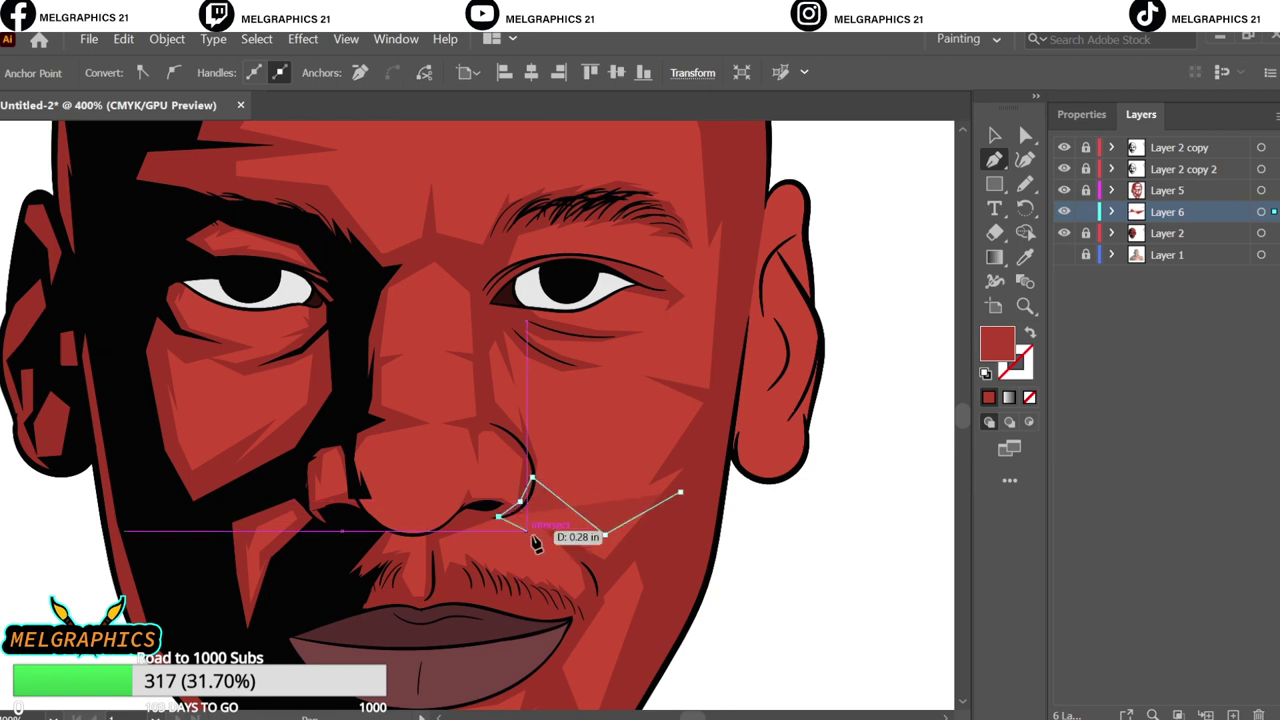
{"action": "left_click", "coordinate": [499, 517]}
{"action": "left_click", "coordinate": [551, 549]}
{"action": "left_click", "coordinate": [471, 556]}
{"action": "left_click", "coordinate": [679, 492]}
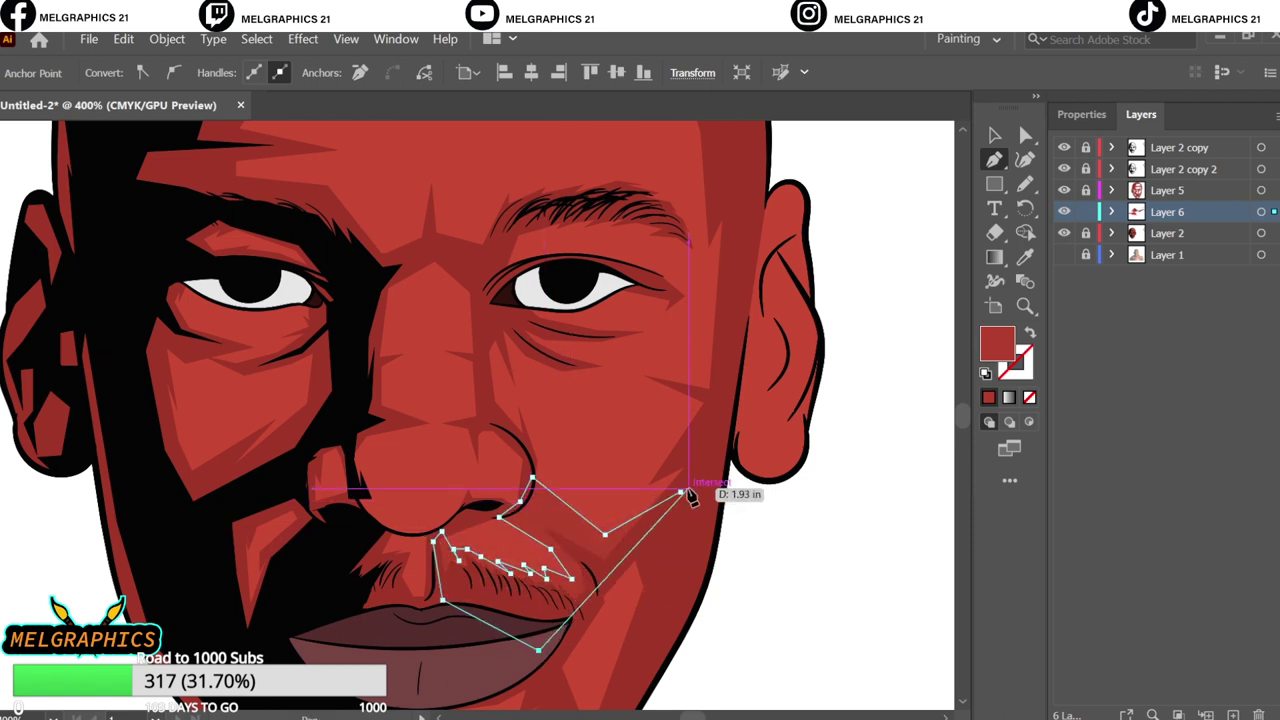
{"action": "key", "text": "v"}
{"action": "left_click", "coordinate": [844, 495]}
{"action": "key", "text": "ctrl+0"}
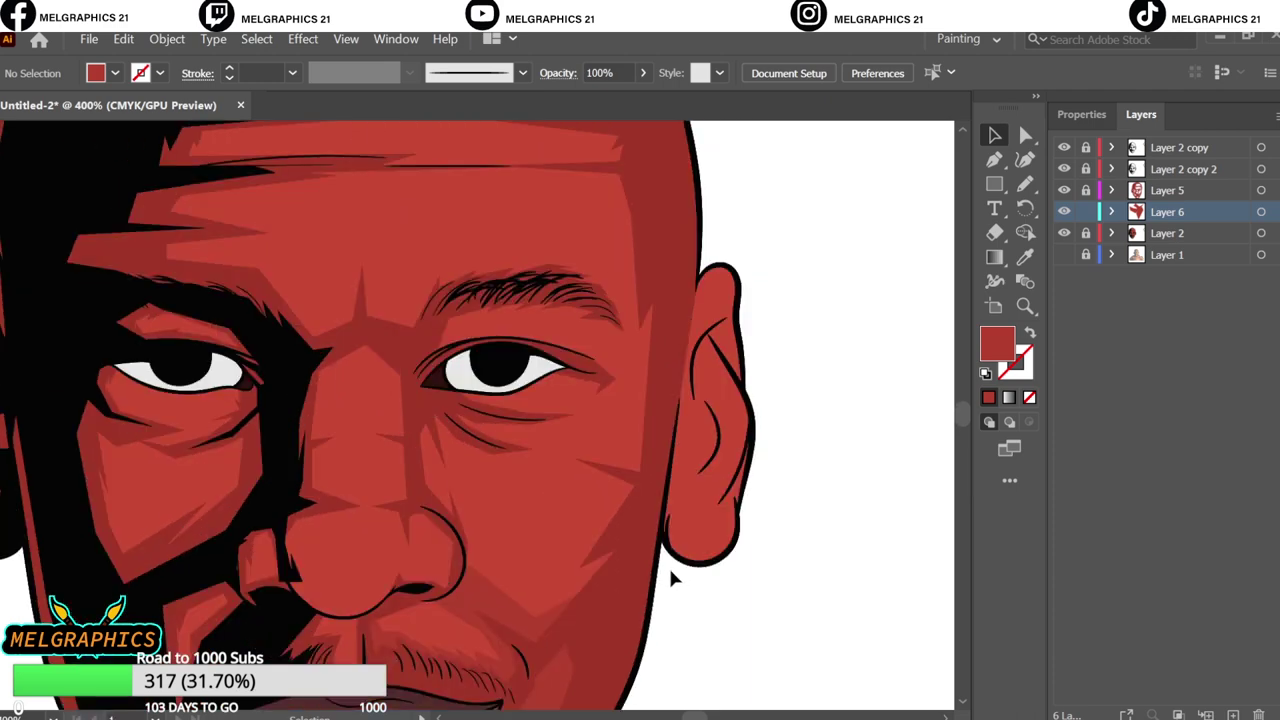
- Draw a red facet up the right cheek, around the eye and along the brow
{"action": "key", "text": "p"}
{"action": "left_click", "coordinate": [551, 629]}
{"action": "left_click", "coordinate": [570, 598]}
{"action": "left_click", "coordinate": [610, 510]}
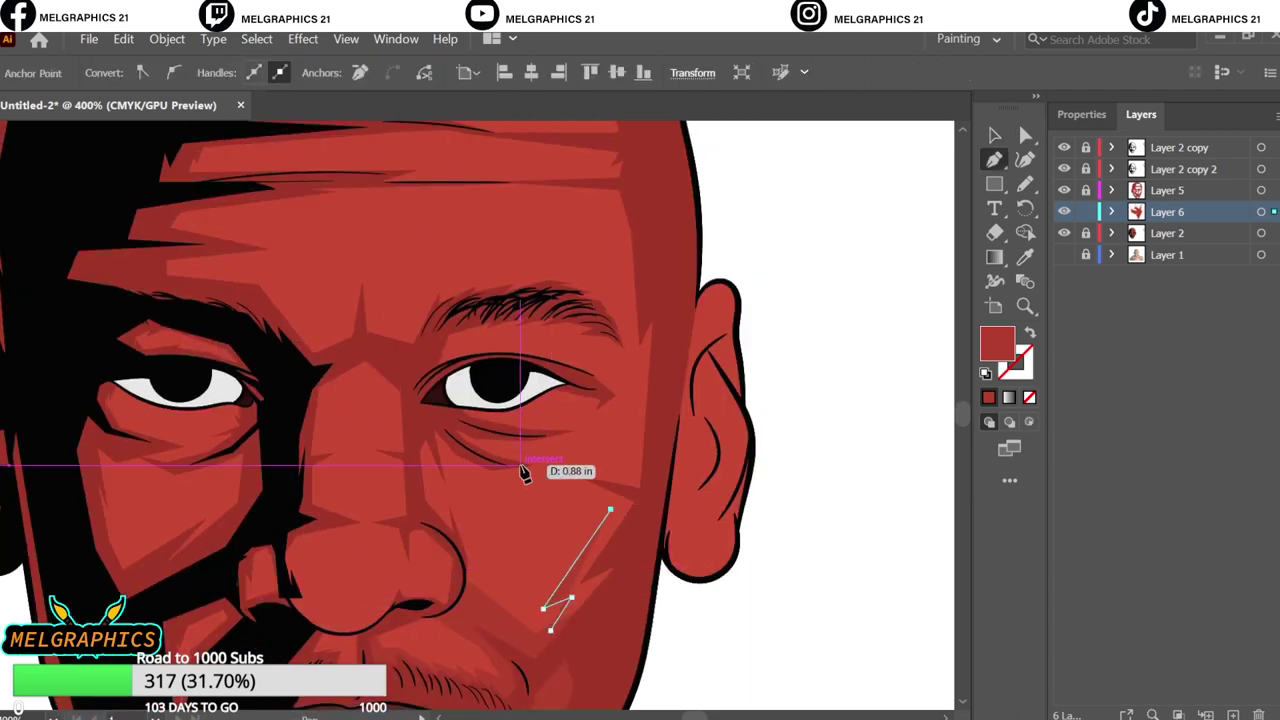
{"action": "left_click", "coordinate": [520, 465]}
{"action": "left_click", "coordinate": [626, 471]}
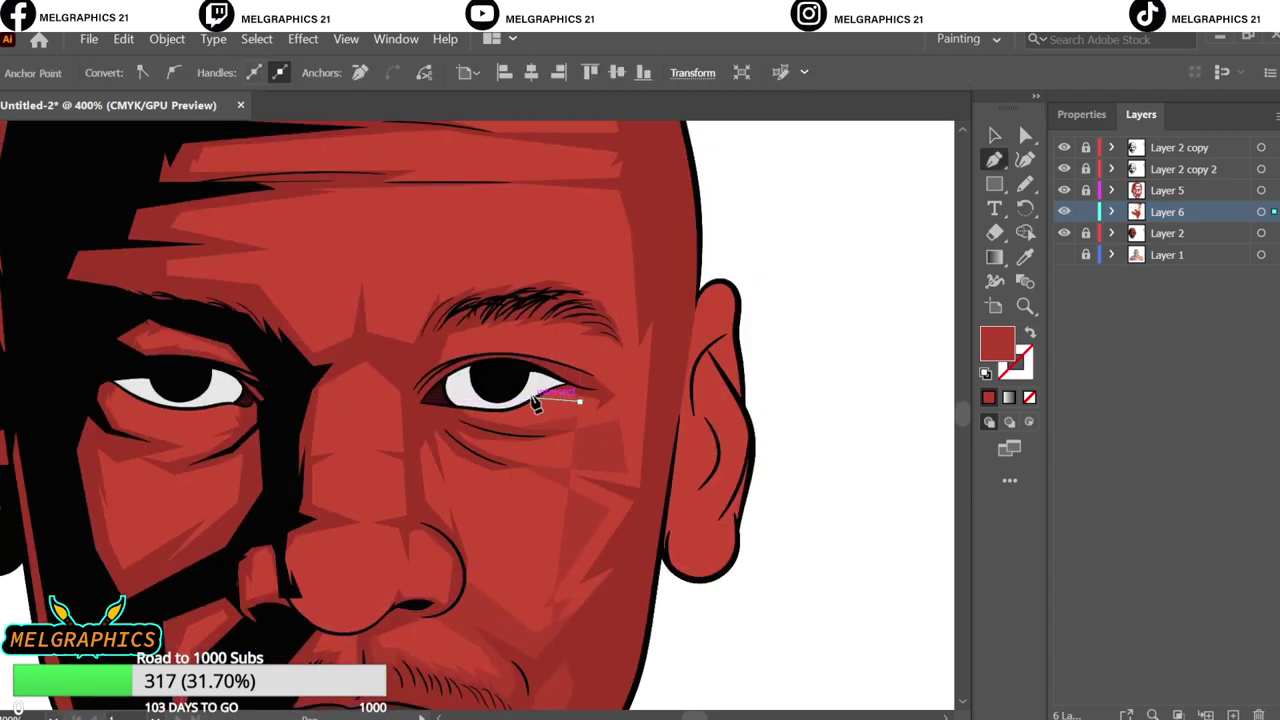
{"action": "left_click", "coordinate": [616, 262]}
{"action": "left_click", "coordinate": [598, 202]}
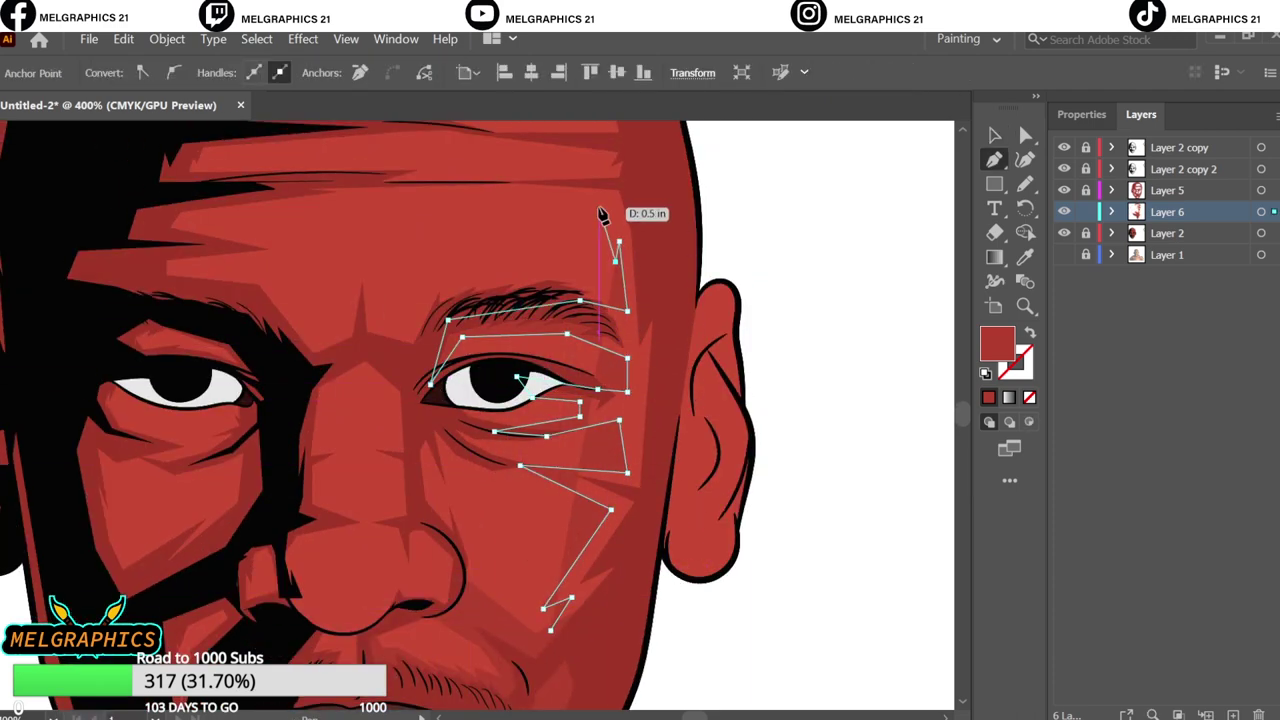
{"action": "scroll", "coordinate": [600, 208], "scroll_direction": "up", "scroll_amount": 1}
{"action": "left_click", "coordinate": [389, 235]}
{"action": "left_click", "coordinate": [598, 213]}
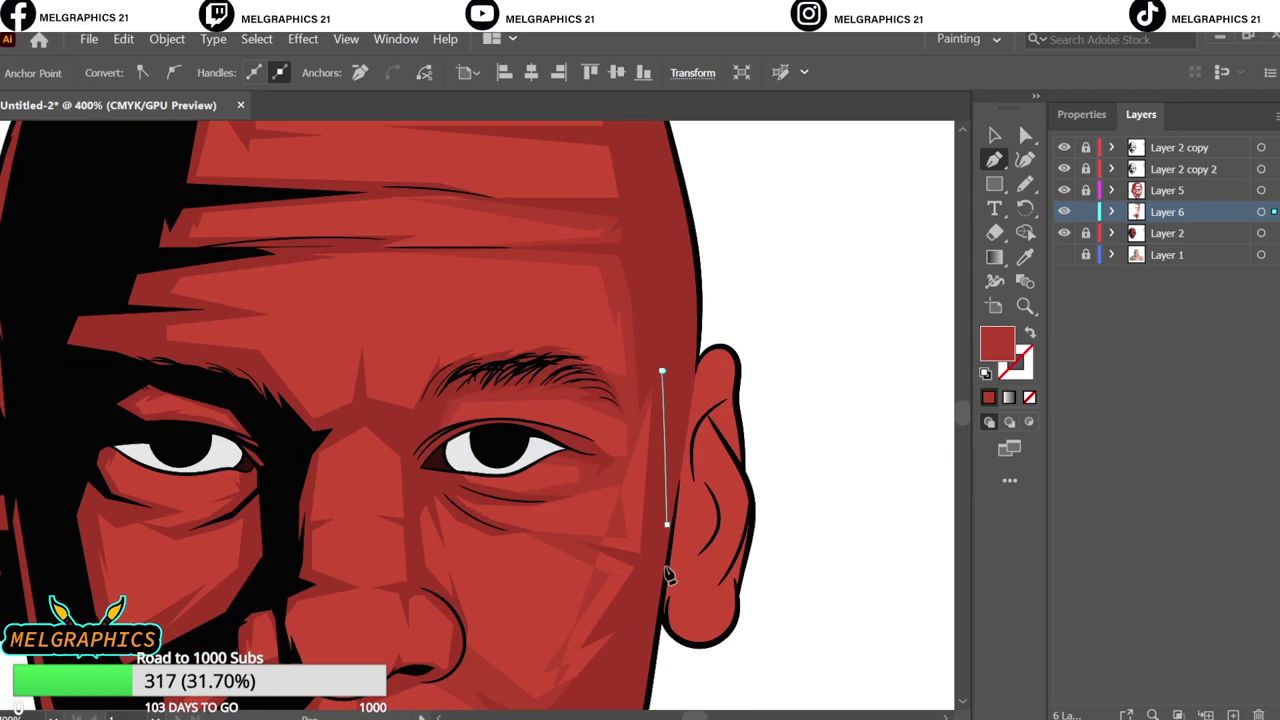
{"action": "key", "text": "ctrl+0"}
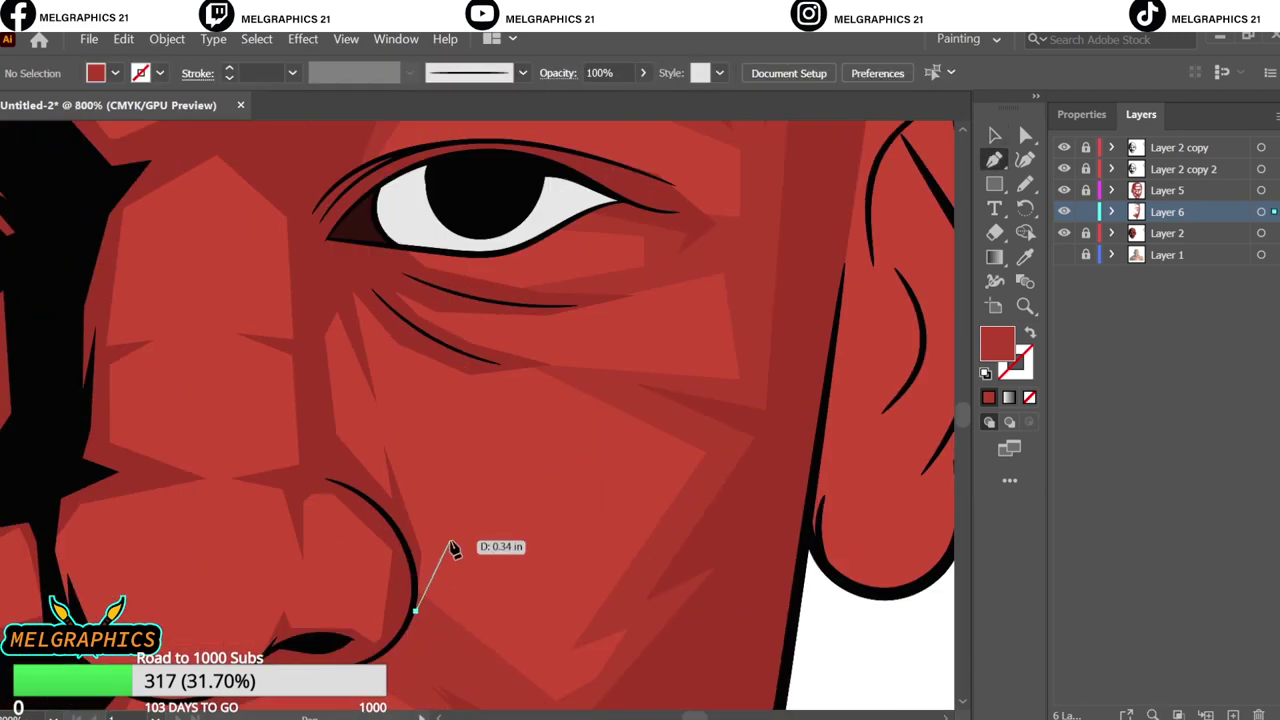
- Draw a closed red facet on the cheek below the eye
{"action": "left_click", "coordinate": [391, 372]}
{"action": "left_click", "coordinate": [423, 392]}
{"action": "left_click", "coordinate": [600, 383]}
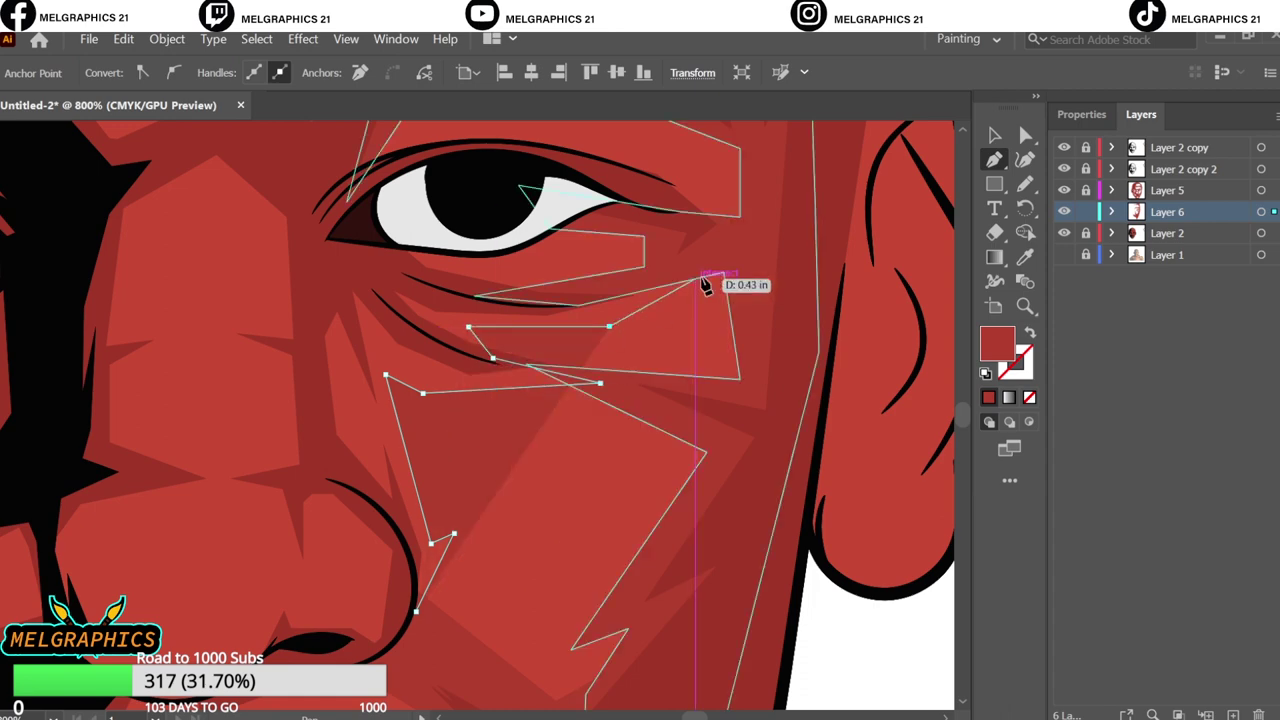
{"action": "left_click", "coordinate": [705, 285]}
{"action": "left_click", "coordinate": [289, 309]}
{"action": "left_click", "coordinate": [429, 571]}
{"action": "scroll", "coordinate": [520, 526], "scroll_direction": "up", "scroll_amount": 3}
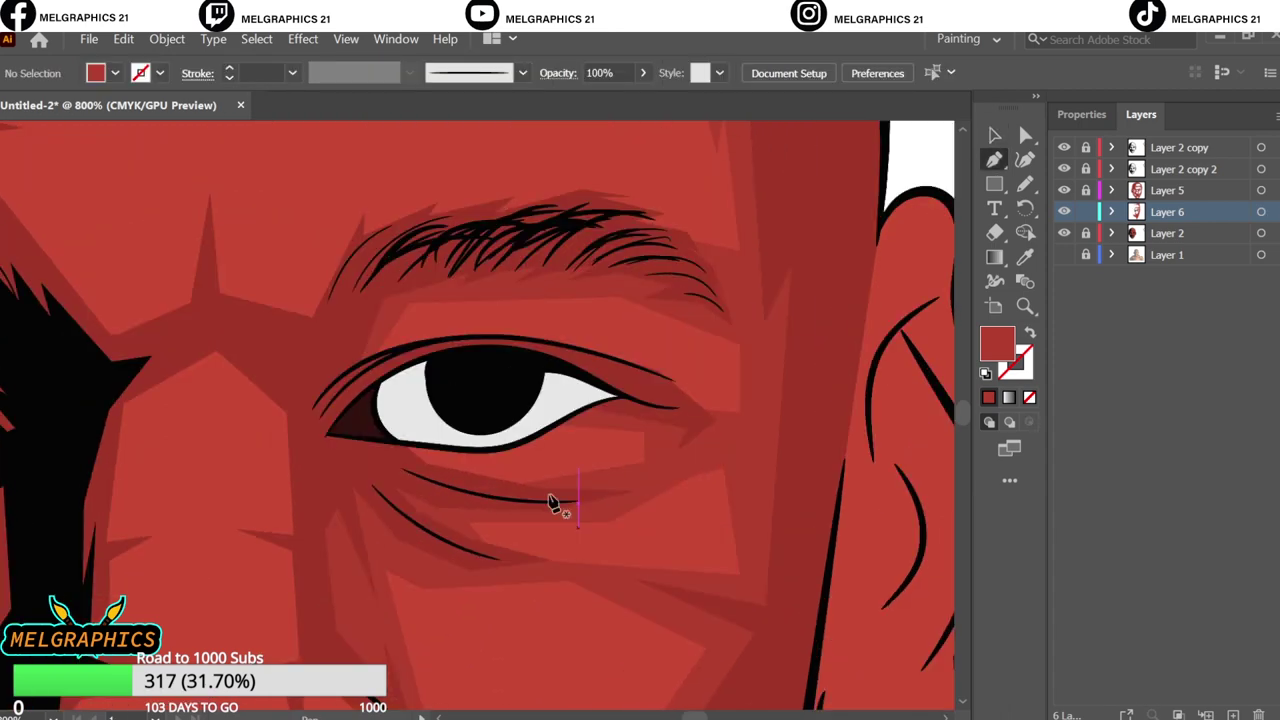
- Add a shading facet at the eye's outer corner along the lower lid
{"action": "left_click", "coordinate": [552, 503]}
{"action": "scroll", "coordinate": [450, 480], "scroll_direction": "up", "scroll_amount": 3}
{"action": "left_click", "coordinate": [391, 457]}
{"action": "left_click", "coordinate": [518, 524]}
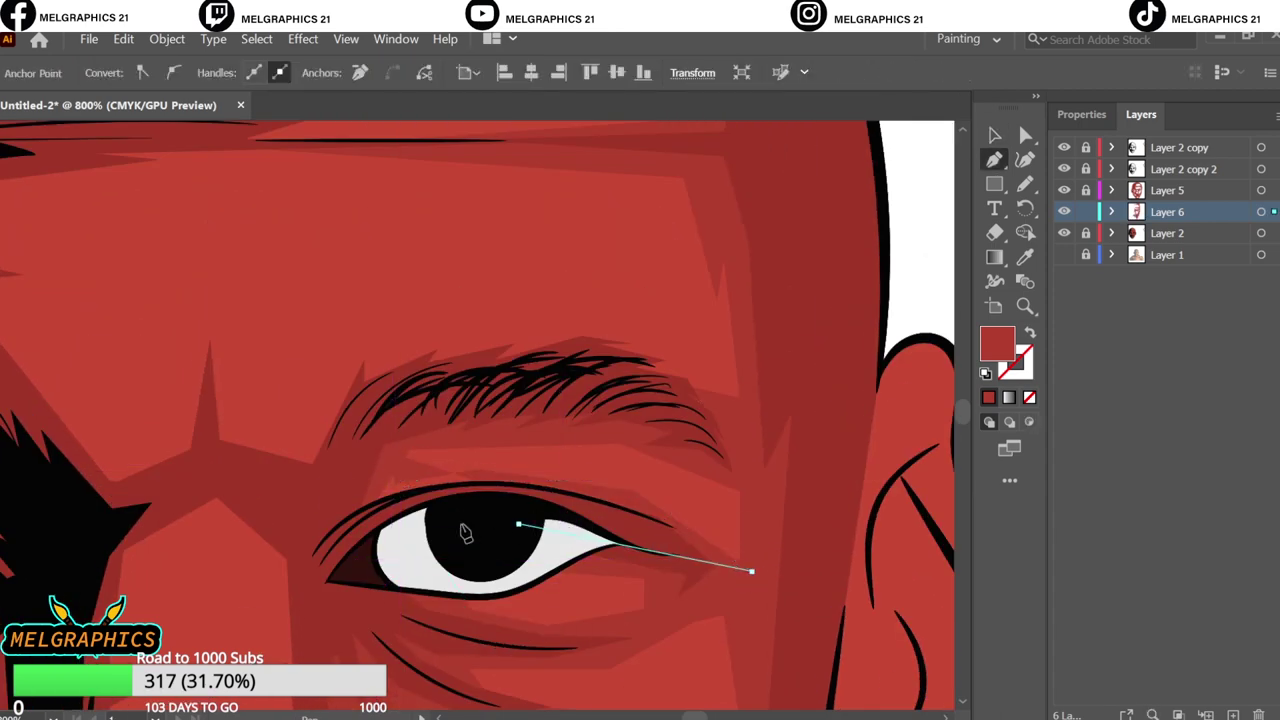
{"action": "left_click", "coordinate": [391, 457]}
{"action": "key", "text": "ctrl+shift+a"}
{"action": "key", "text": "ctrl+0"}
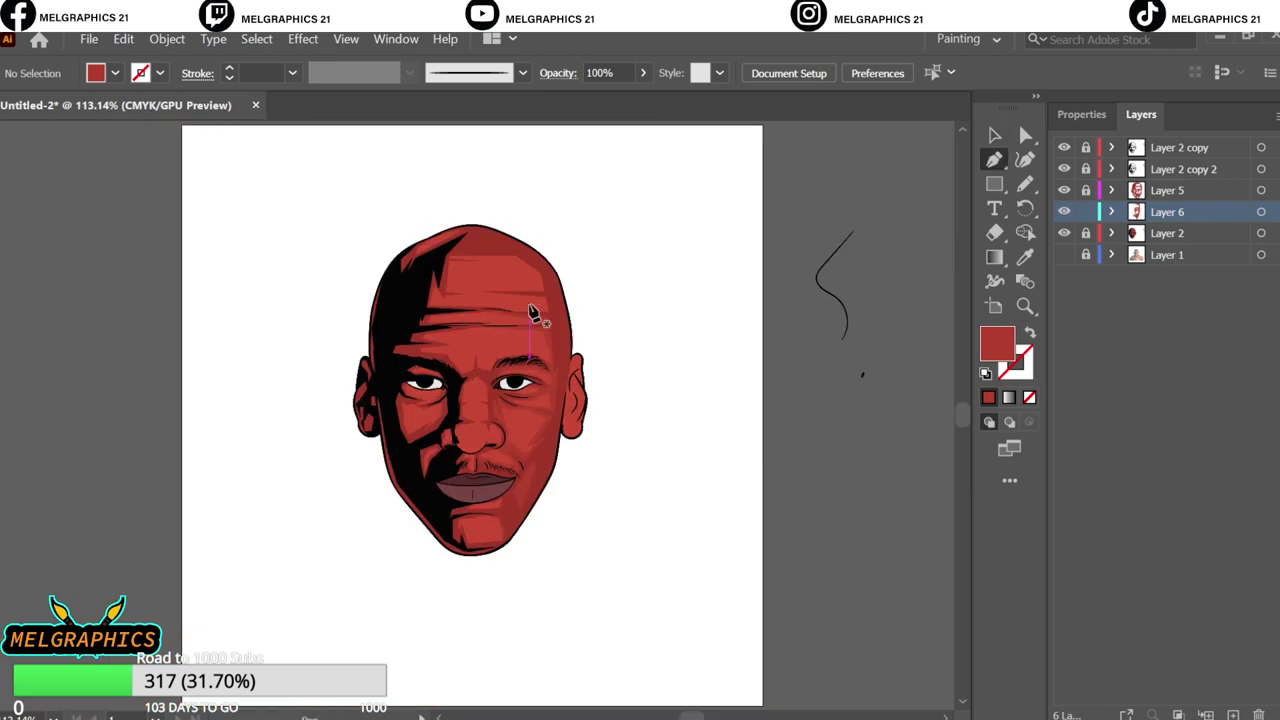
- Outline a lighter red shading facet on the chin below the lower lip
{"action": "scroll", "coordinate": [395, 537], "scroll_direction": "up", "scroll_amount": 5}
{"action": "left_click", "coordinate": [323, 309]}
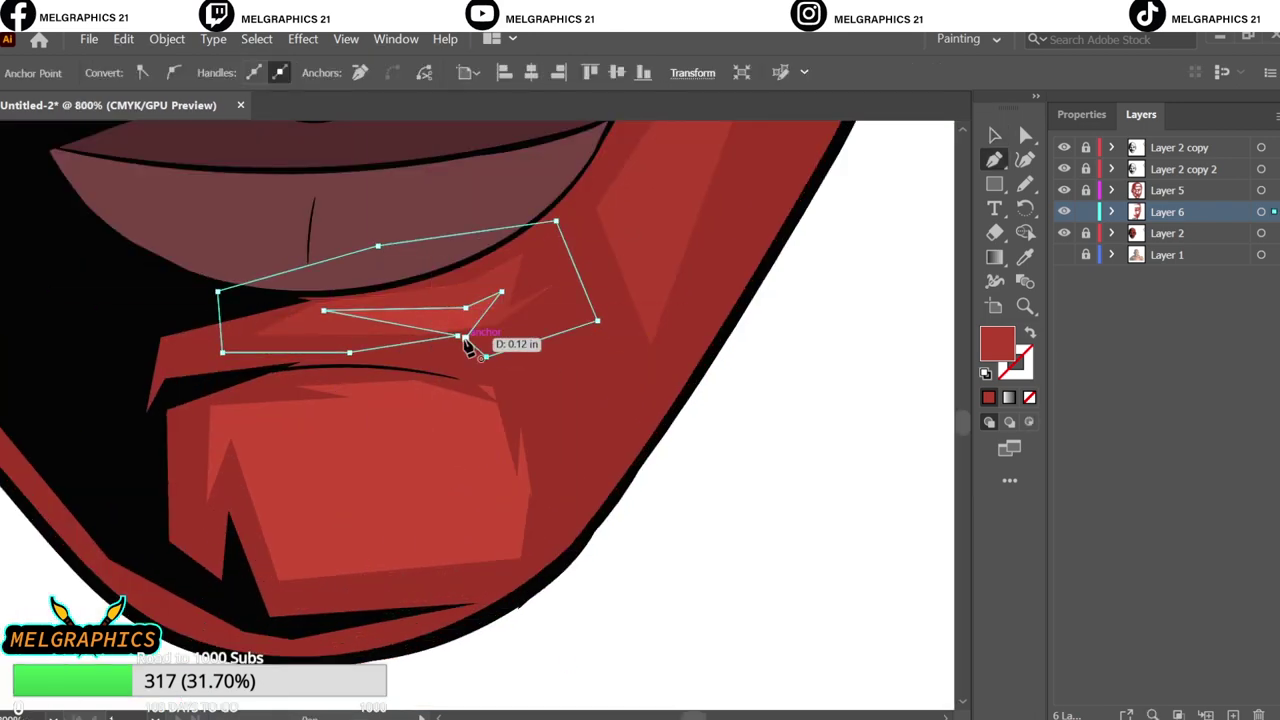
{"action": "scroll", "coordinate": [480, 340], "scroll_direction": "down", "scroll_amount": 2}
{"action": "left_click", "coordinate": [466, 312]}
{"action": "left_click", "coordinate": [484, 377]}
{"action": "left_click", "coordinate": [466, 465]}
{"action": "left_click", "coordinate": [305, 497]}
{"action": "left_click", "coordinate": [386, 466]}
{"action": "left_click", "coordinate": [281, 480]}
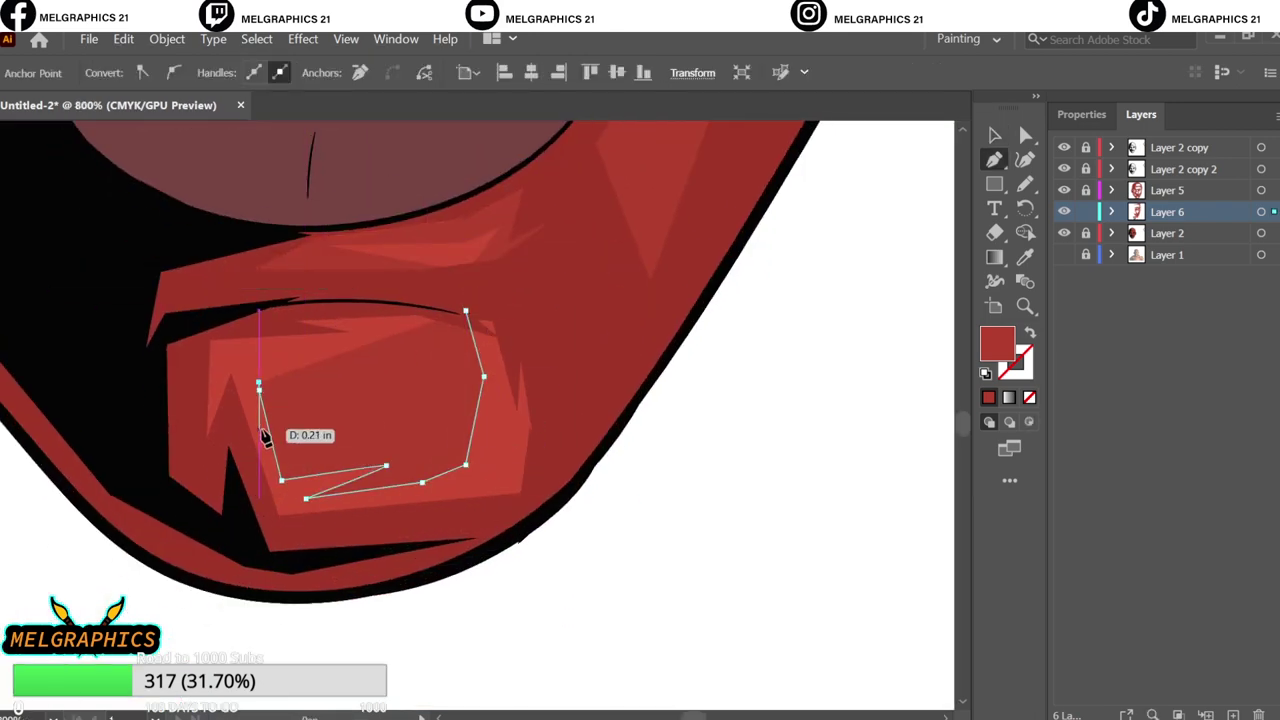
- Curve the top and left edges of the chin facet and finish it
{"action": "left_click_drag", "start_coordinate": [265, 437], "coordinate": [259, 428]}
{"action": "left_click", "coordinate": [244, 351]}
{"action": "left_click_drag", "start_coordinate": [395, 343], "coordinate": [408, 335]}
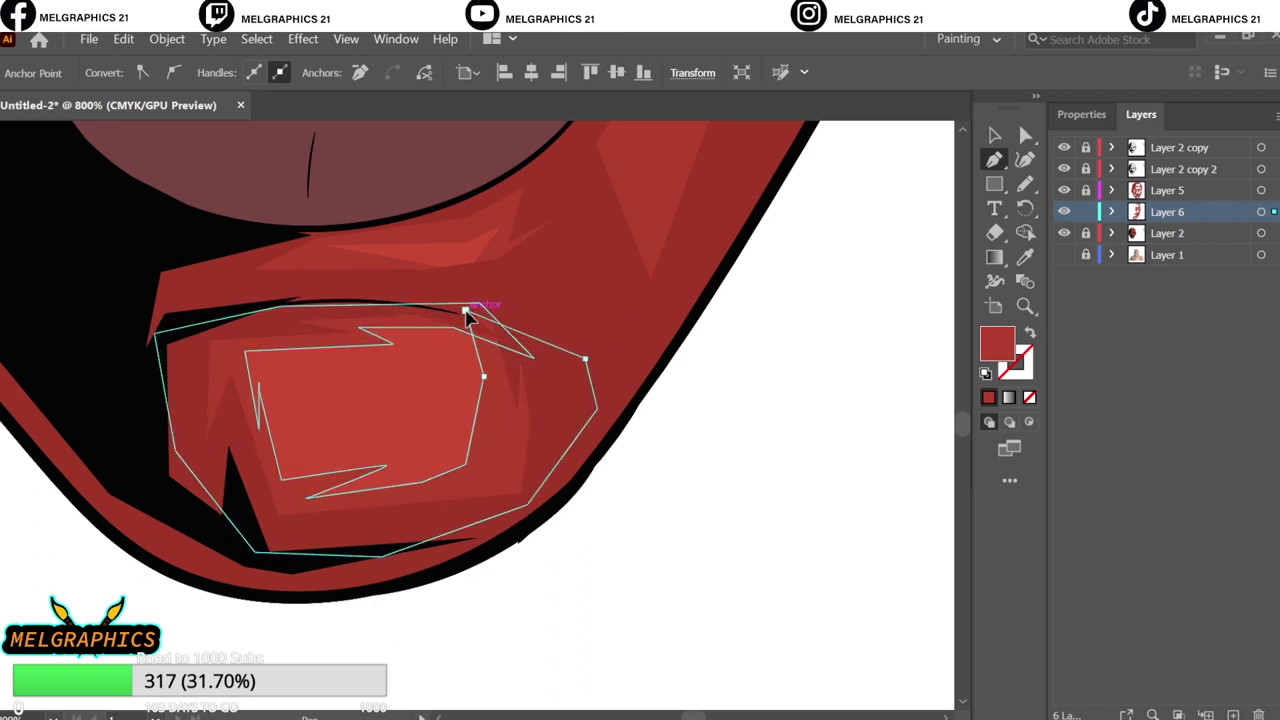
{"action": "key", "text": "v"}
{"action": "key", "text": "ctrl+shift+a"}
{"action": "key", "text": "ctrl+0"}
- Draw a closed highlight facet around the nose tip
{"action": "key", "text": "p"}
{"action": "scroll", "coordinate": [473, 373], "scroll_direction": "up", "scroll_amount": 5}
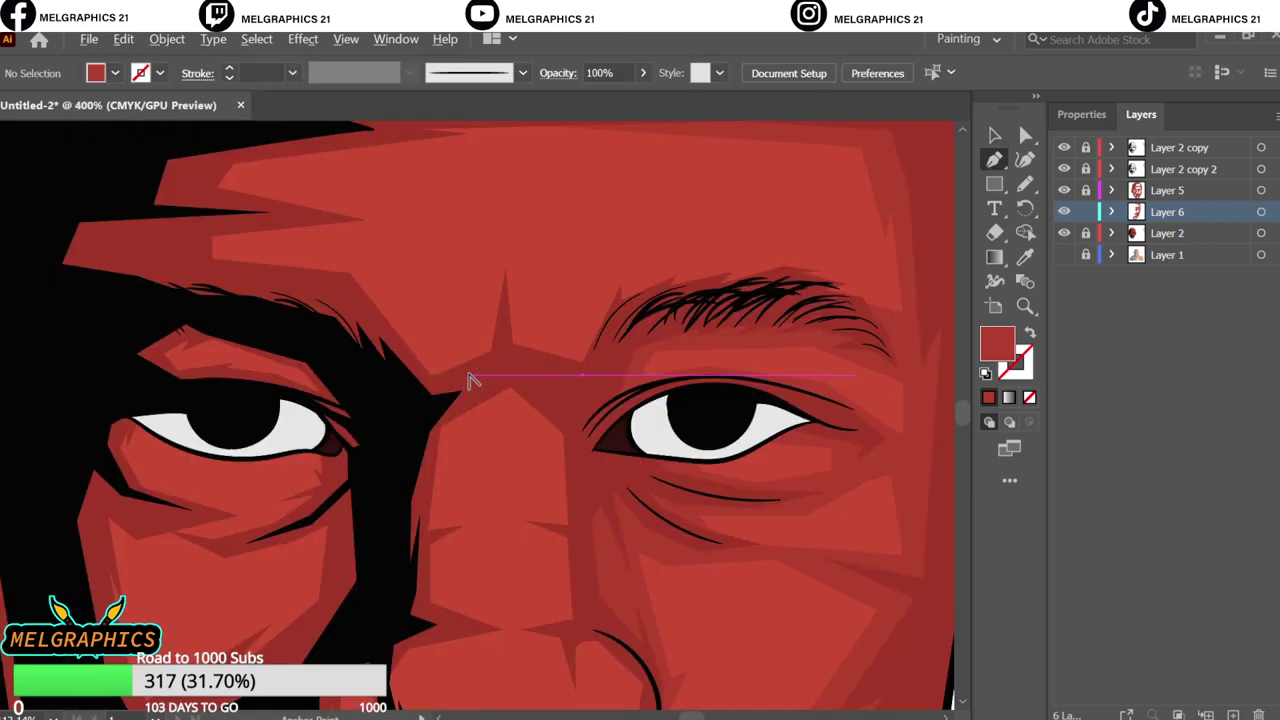
{"action": "scroll", "coordinate": [490, 585], "scroll_direction": "down", "scroll_amount": 3}
{"action": "left_click", "coordinate": [408, 446]}
{"action": "left_click", "coordinate": [408, 506]}
{"action": "left_click", "coordinate": [474, 576]}
{"action": "left_click", "coordinate": [511, 574]}
{"action": "left_click", "coordinate": [547, 538]}
{"action": "left_click", "coordinate": [551, 455]}
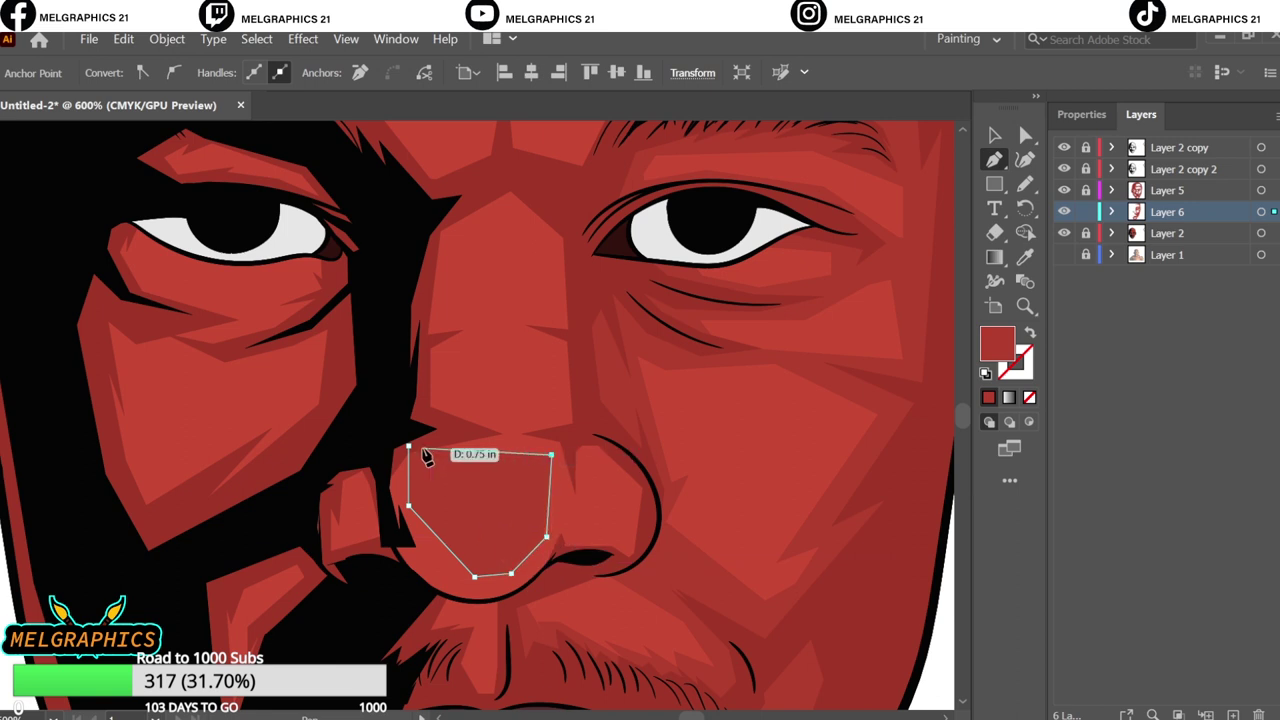
{"action": "left_click", "coordinate": [562, 421]}
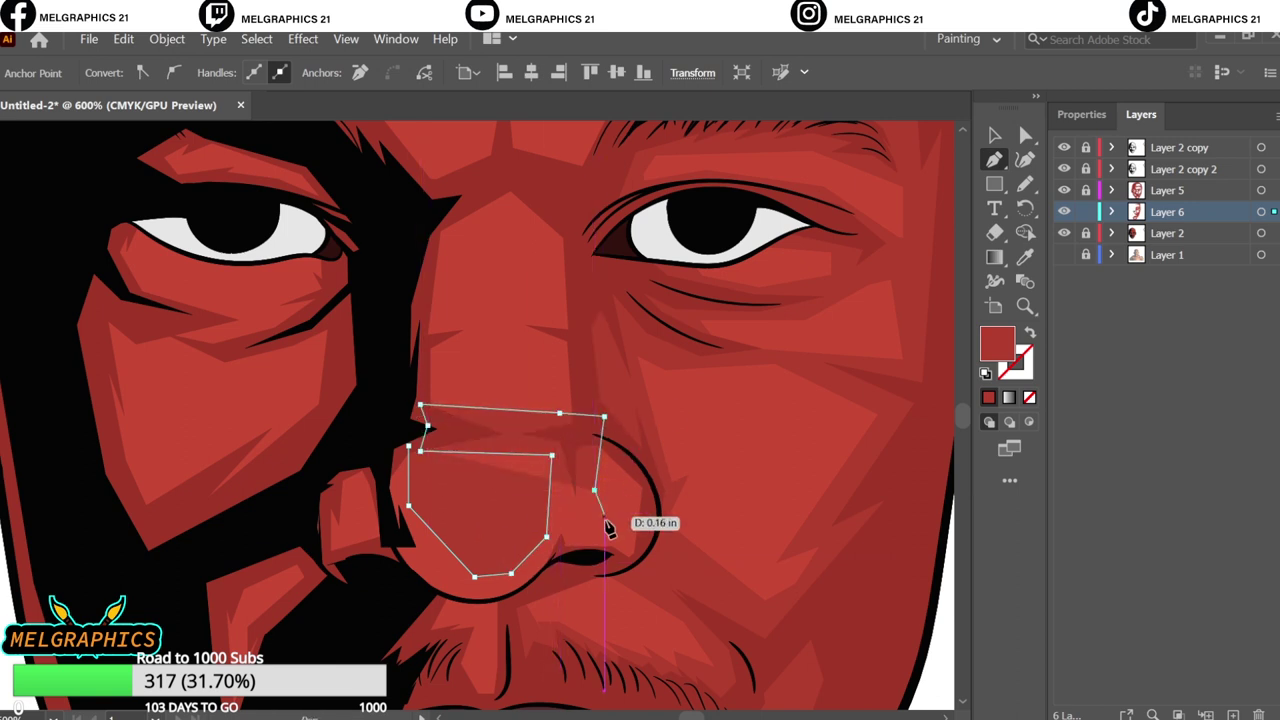
- Add facets beside the nostril and across the top of the nose
{"action": "left_click", "coordinate": [408, 446]}
{"action": "left_click", "coordinate": [427, 545]}
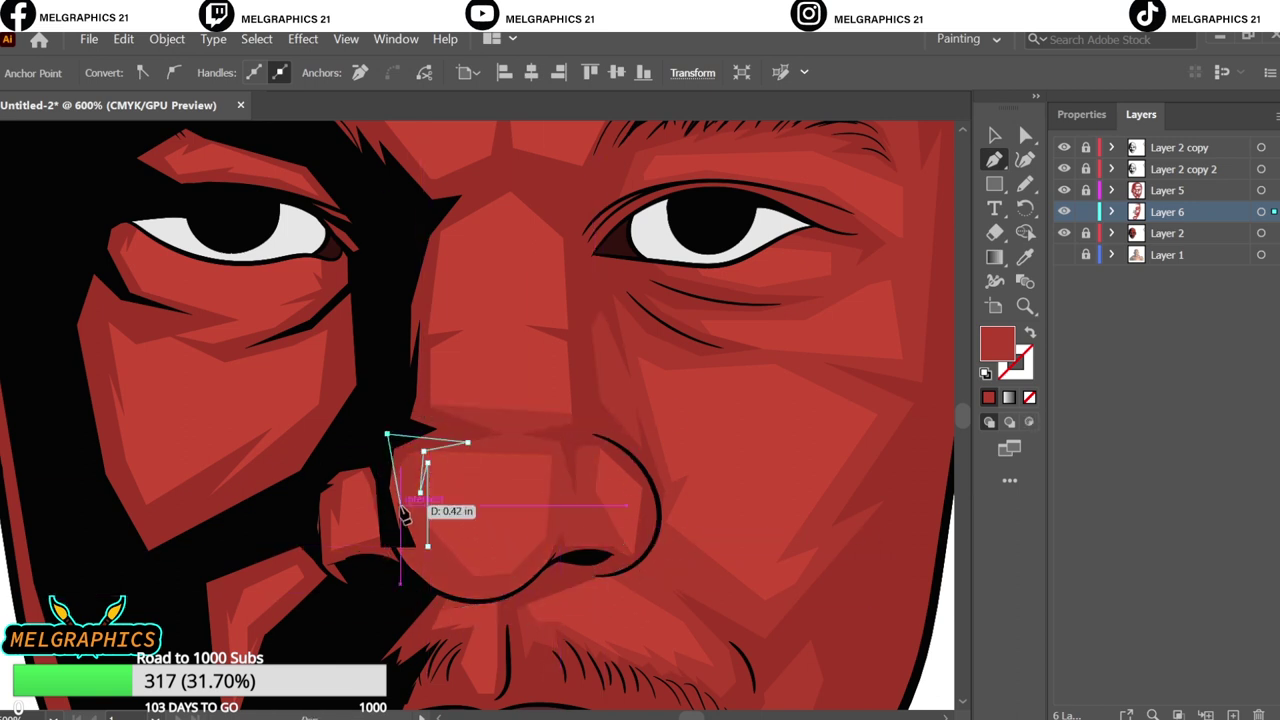
{"action": "left_click", "coordinate": [414, 498]}
{"action": "left_click", "coordinate": [437, 467]}
{"action": "left_click", "coordinate": [475, 462]}
{"action": "left_click", "coordinate": [541, 462]}
{"action": "left_click", "coordinate": [558, 479]}
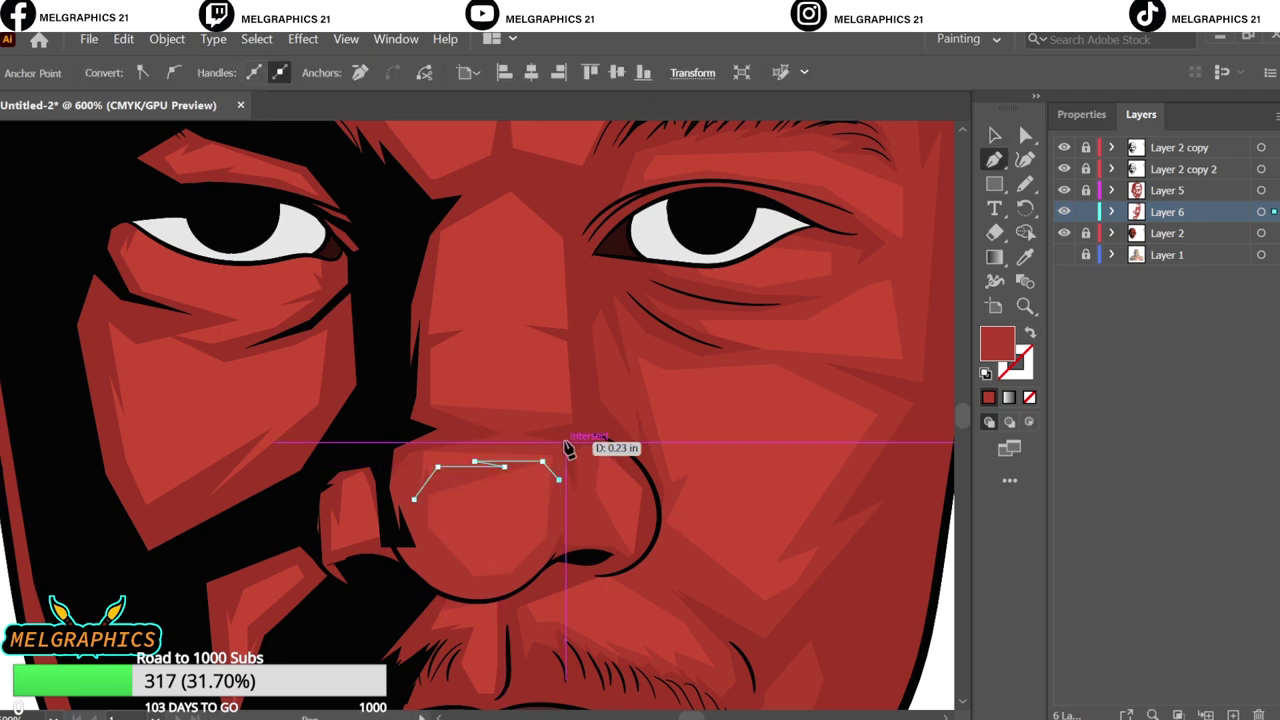
{"action": "left_click", "coordinate": [414, 498]}
{"action": "key", "text": "v"}
{"action": "key", "text": "ctrl+0"}
- Zoom in and draw a small highlight facet along the nose bridge
{"action": "key", "text": "ctrl+plus"}
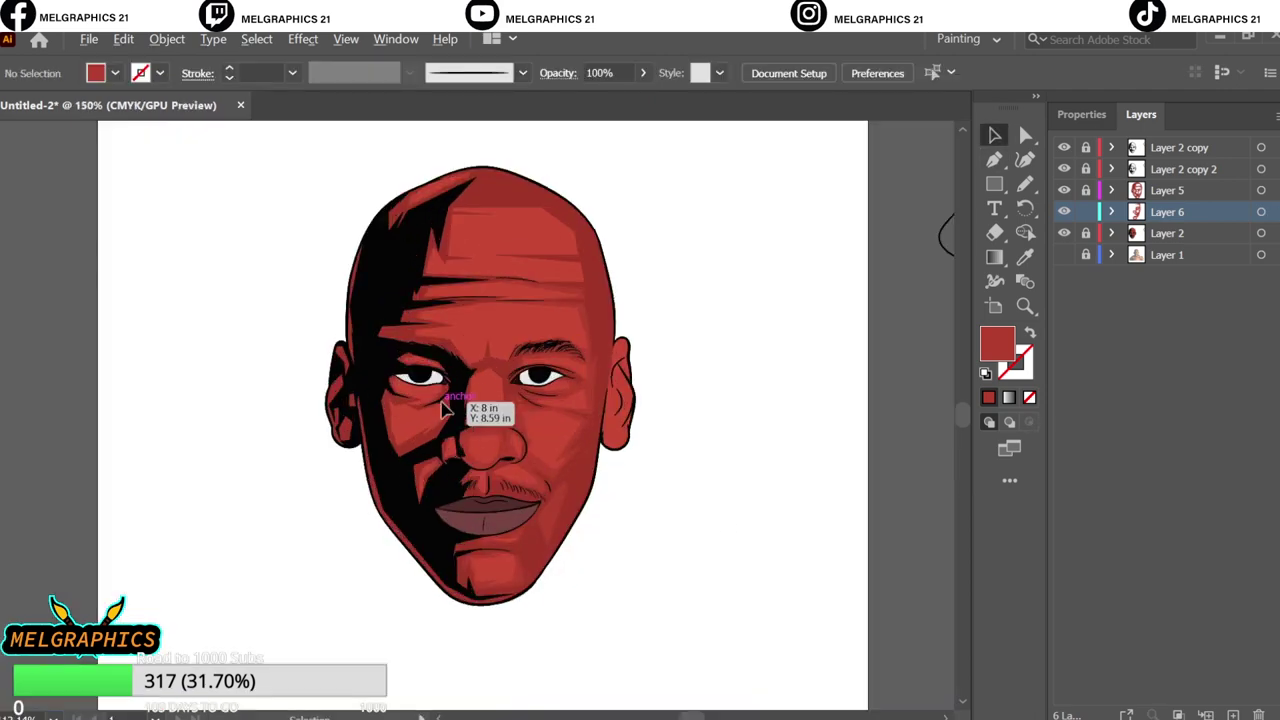
{"action": "key", "text": "ctrl+plus"}
{"action": "key", "text": "ctrl+plus"}
{"action": "key", "text": "ctrl+plus"}
{"action": "key", "text": "p"}
{"action": "left_click", "coordinate": [519, 595]}
{"action": "left_click", "coordinate": [471, 507]}
{"action": "left_click", "coordinate": [495, 404]}
{"action": "left_click", "coordinate": [607, 363]}
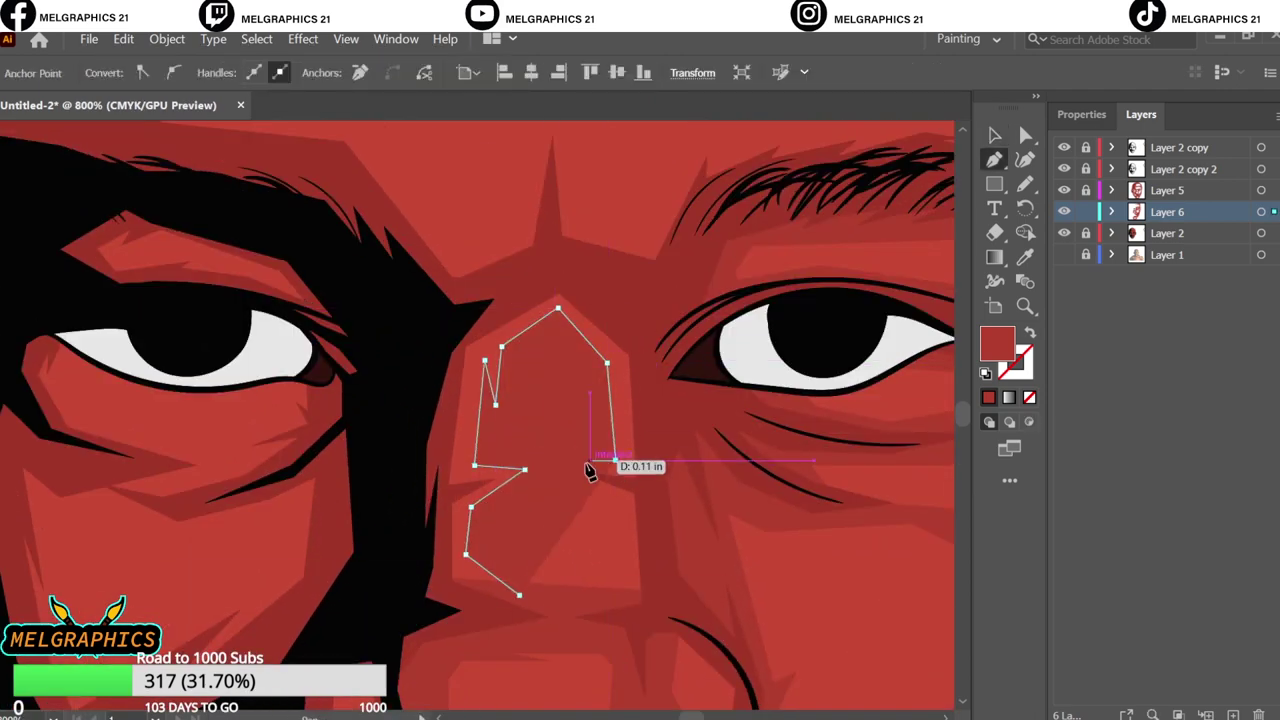
{"action": "left_click", "coordinate": [615, 460]}
- Draw a larger facet around the nose bridge between the eyes
{"action": "left_click", "coordinate": [555, 470]}
{"action": "left_click", "coordinate": [519, 595]}
{"action": "left_click", "coordinate": [571, 603]}
{"action": "left_click", "coordinate": [667, 320]}
{"action": "key", "text": "v"}
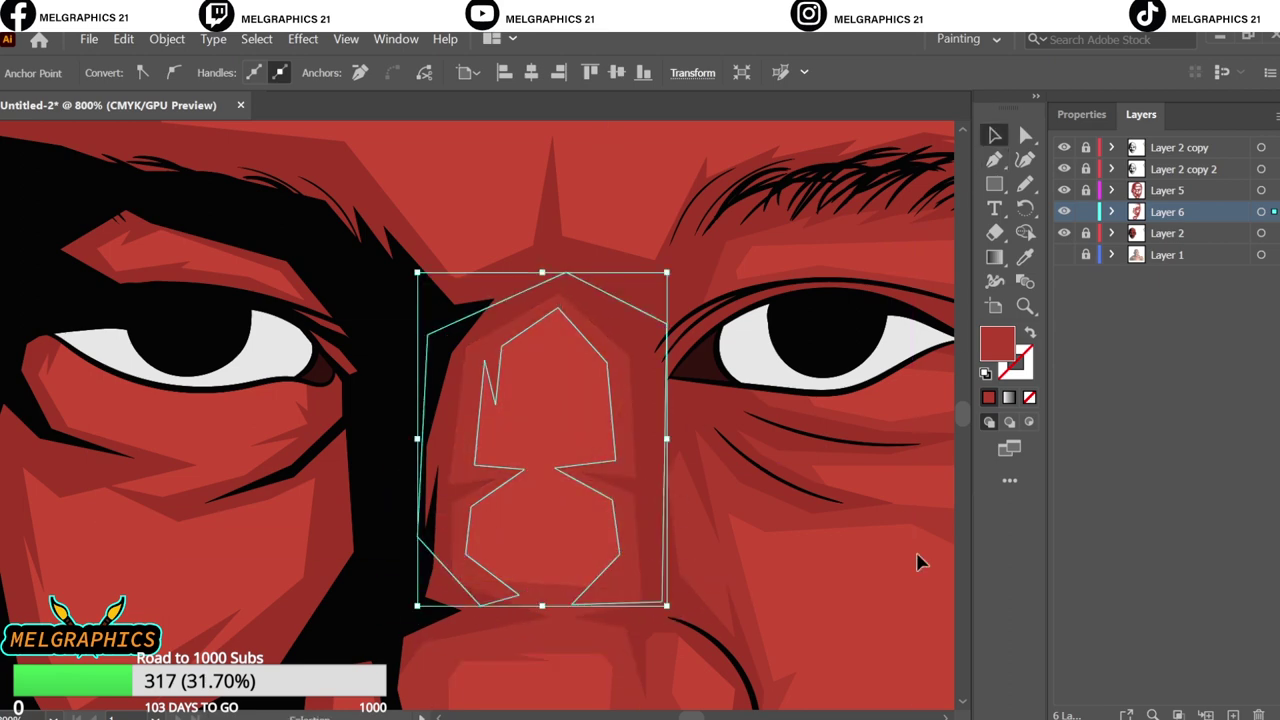
{"action": "left_click", "coordinate": [920, 562]}
{"action": "key", "text": "ctrl+0"}
- Draw a closed shading facet beside the left nostril
{"action": "key", "text": "ctrl+plus"}
{"action": "key", "text": "ctrl+plus"}
{"action": "key", "text": "ctrl+plus"}
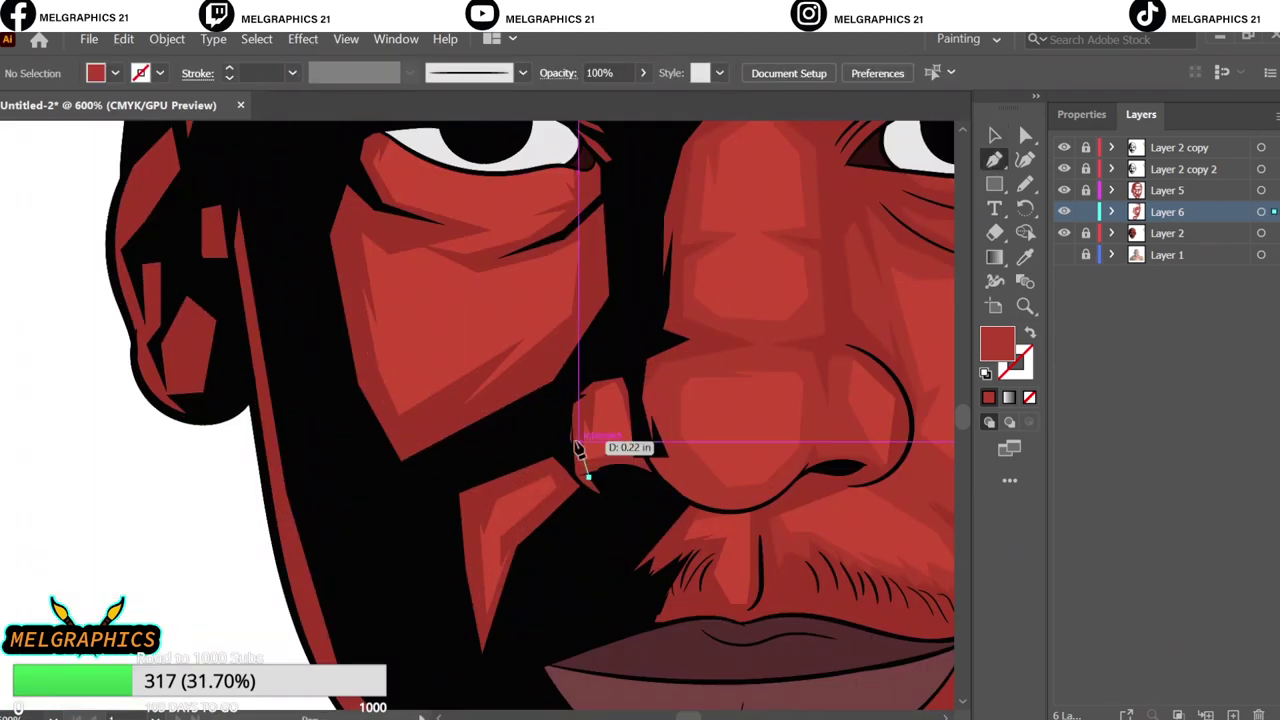
{"action": "left_click", "coordinate": [578, 447]}
{"action": "left_click", "coordinate": [608, 471]}
{"action": "left_click", "coordinate": [451, 634]}
{"action": "left_click", "coordinate": [543, 423]}
{"action": "left_click", "coordinate": [486, 514]}
{"action": "scroll", "coordinate": [600, 548], "scroll_direction": "up", "scroll_amount": 10}
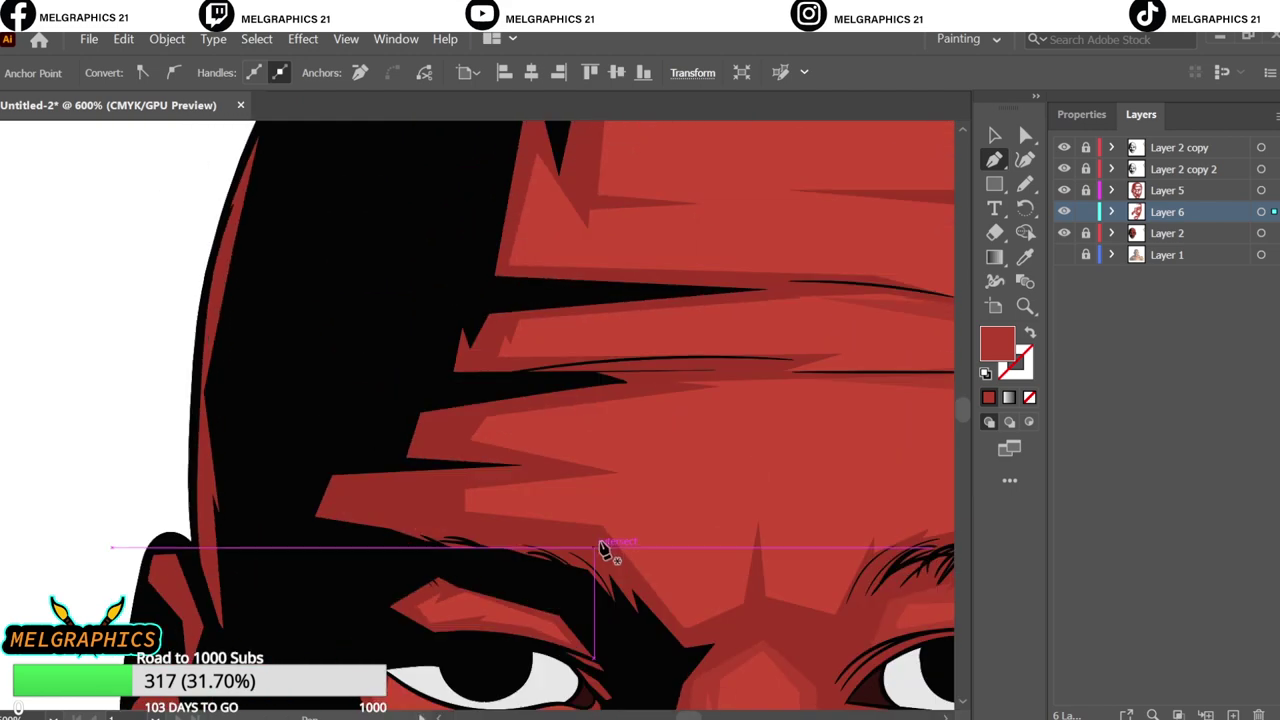
{"action": "scroll", "coordinate": [600, 548], "scroll_direction": "left", "scroll_amount": 5}
- Draw a shading facet on the forehead above the right eyebrow
{"action": "left_click", "coordinate": [872, 561]}
{"action": "left_click", "coordinate": [644, 521]}
{"action": "left_click", "coordinate": [586, 581]}
{"action": "left_click", "coordinate": [514, 484]}
{"action": "left_click", "coordinate": [427, 605]}
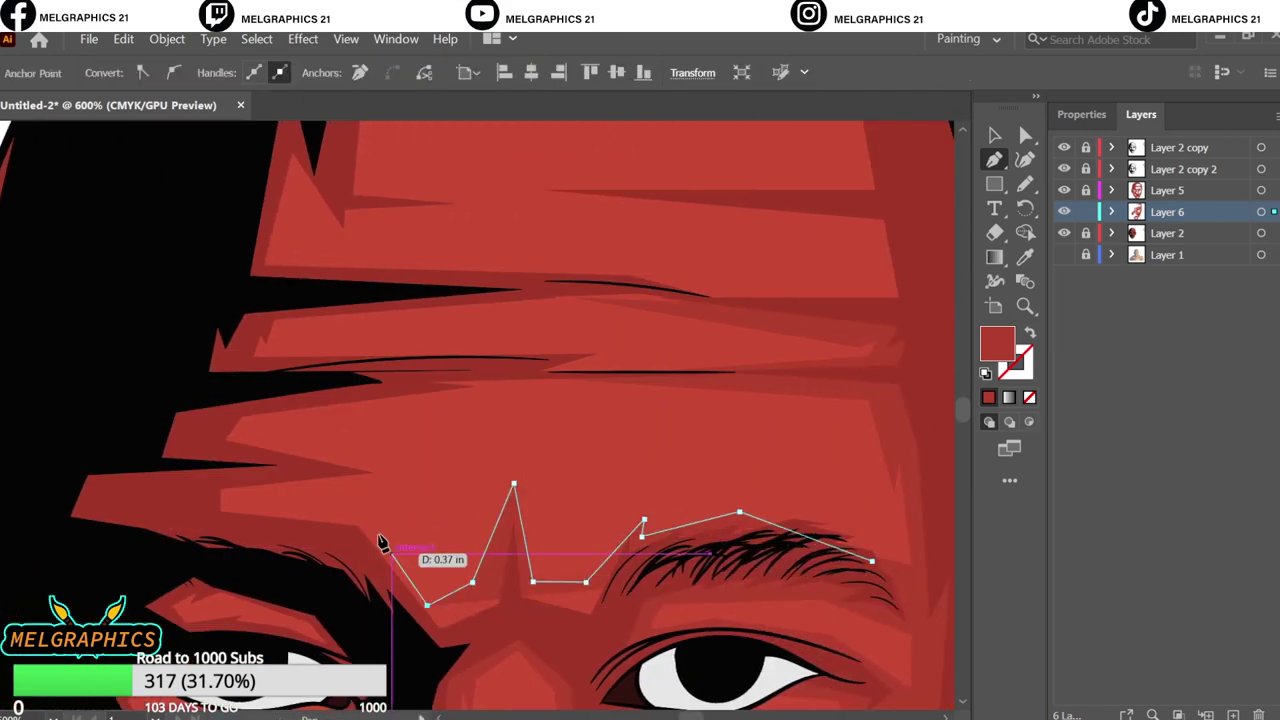
{"action": "left_click", "coordinate": [325, 514]}
- Draw a facet between the eyebrow and the eye, then fit the face in view
{"action": "left_click", "coordinate": [420, 486]}
{"action": "left_click", "coordinate": [508, 391]}
{"action": "left_click", "coordinate": [114, 537]}
{"action": "left_click", "coordinate": [586, 654]}
{"action": "left_click", "coordinate": [708, 572]}
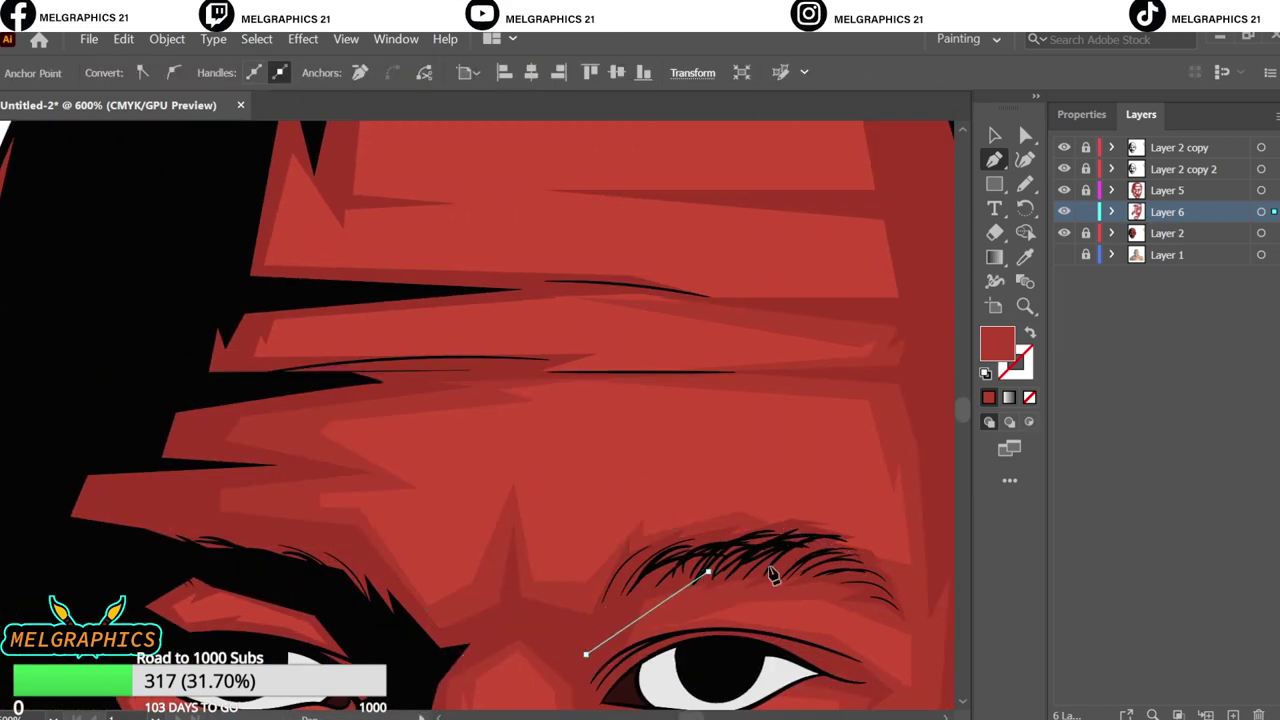
{"action": "left_click", "coordinate": [757, 354]}
{"action": "key", "text": "v"}
{"action": "key", "text": "ctrl+0"}
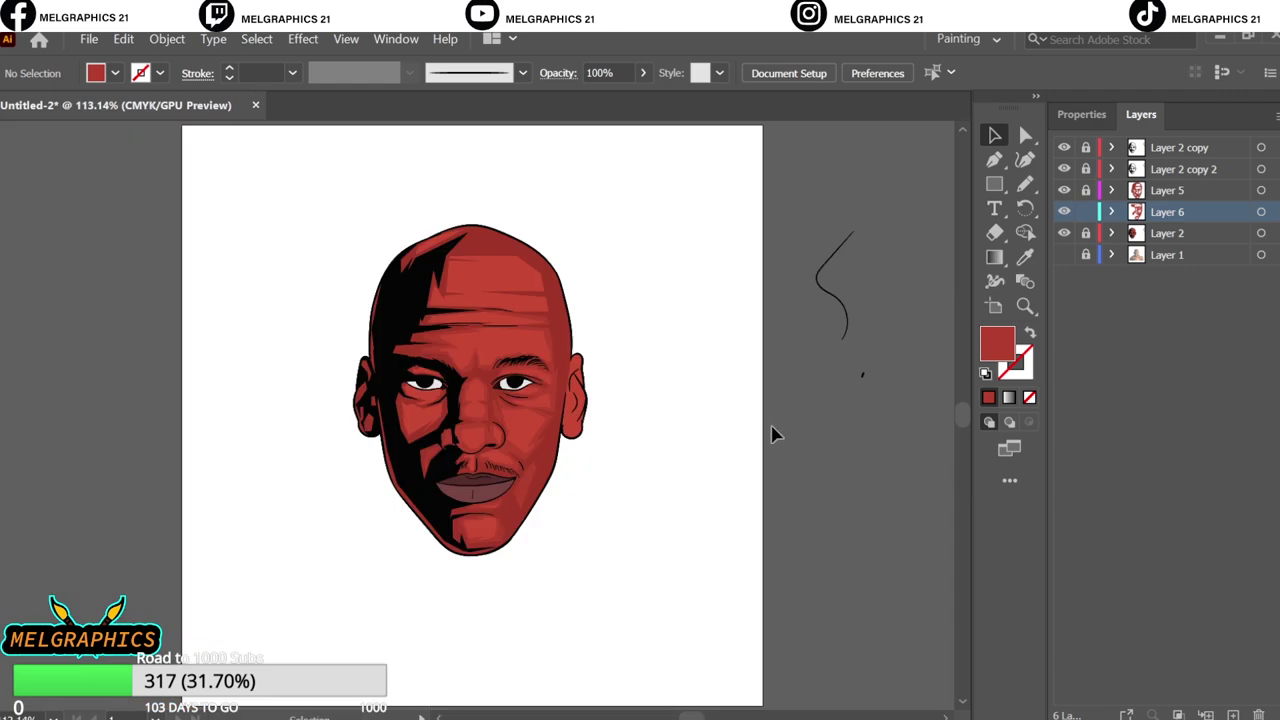
- Pen a closed four-point shading facet on the cheek, then fit the artboard in view
{"action": "scroll", "coordinate": [463, 472], "scroll_direction": "up", "scroll_amount": 5}
{"action": "scroll", "coordinate": [357, 586], "scroll_direction": "down", "scroll_amount": 5}
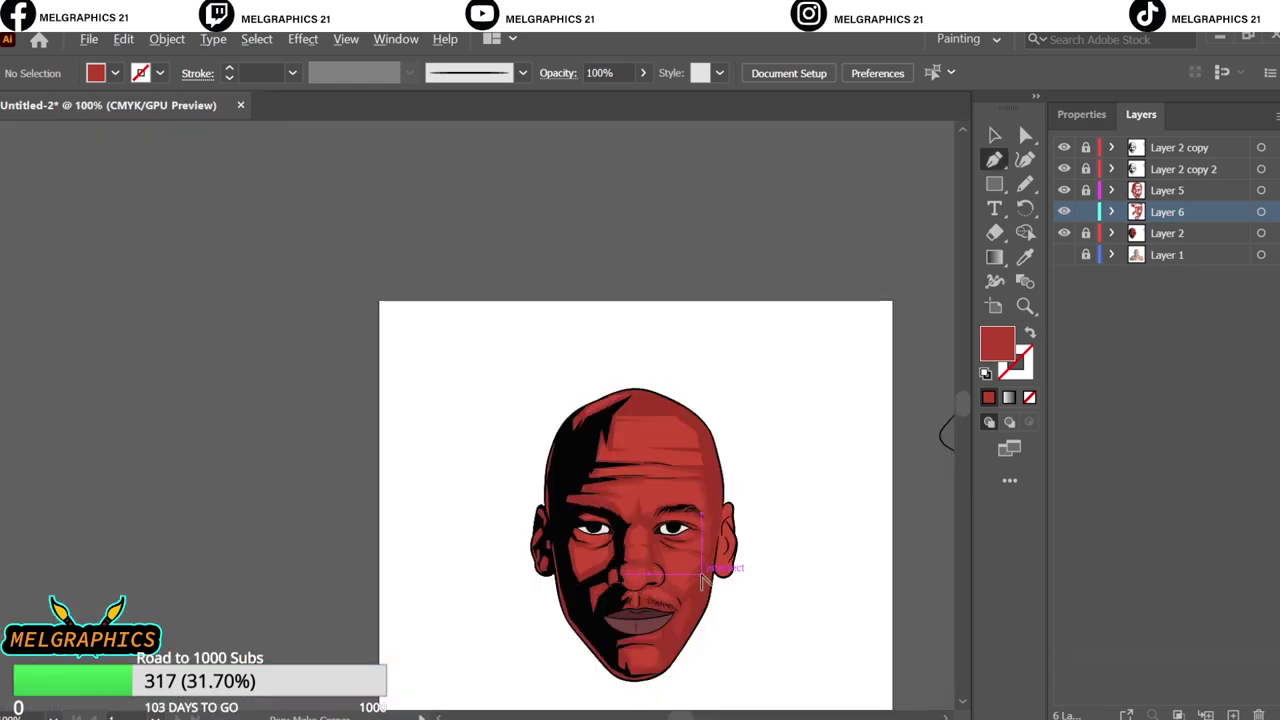
{"action": "scroll", "coordinate": [720, 566], "scroll_direction": "up", "scroll_amount": 6}
{"action": "left_click", "coordinate": [392, 555]}
{"action": "left_click", "coordinate": [436, 492]}
{"action": "left_click", "coordinate": [443, 423]}
{"action": "left_click", "coordinate": [372, 420]}
{"action": "left_click", "coordinate": [470, 630]}
{"action": "key", "text": "v"}
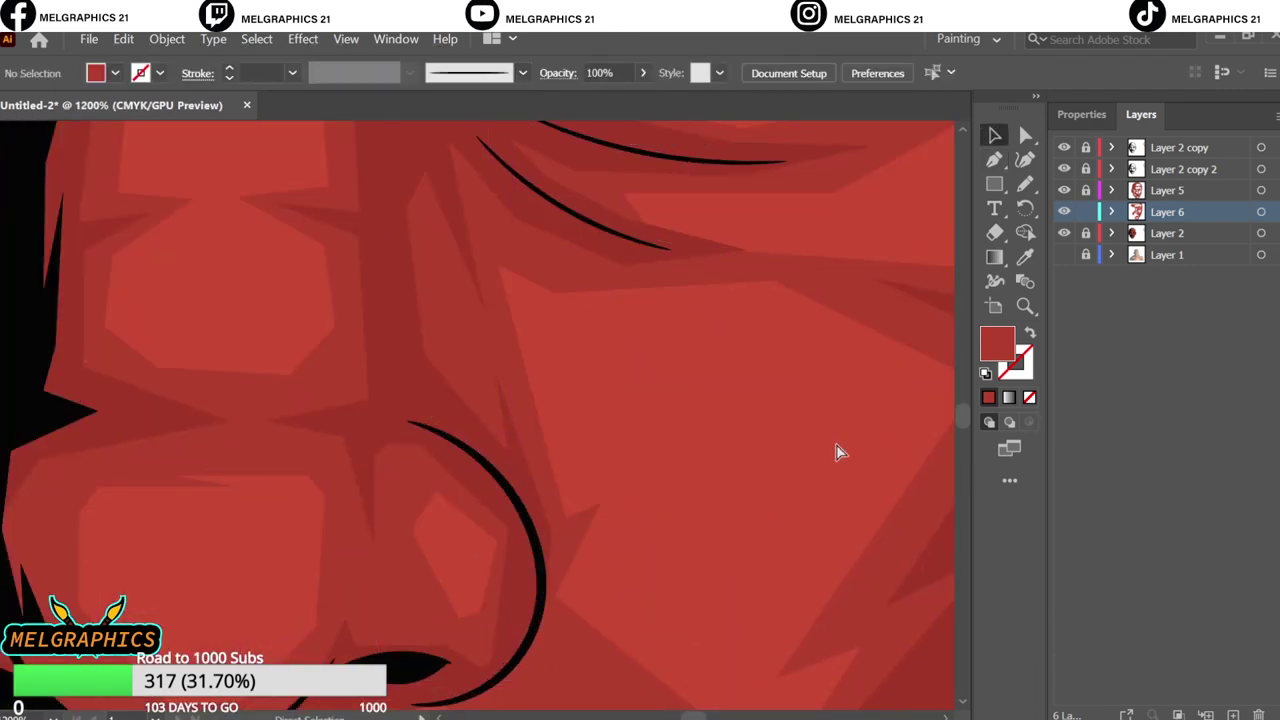
{"action": "key", "text": "ctrl+0"}
- On Layer 5, draw a closed darker red facet at the top of the ear
{"action": "left_click", "coordinate": [1260, 183]}
{"action": "scroll", "coordinate": [574, 428], "scroll_direction": "up", "scroll_amount": 10}
{"action": "key", "text": "p"}
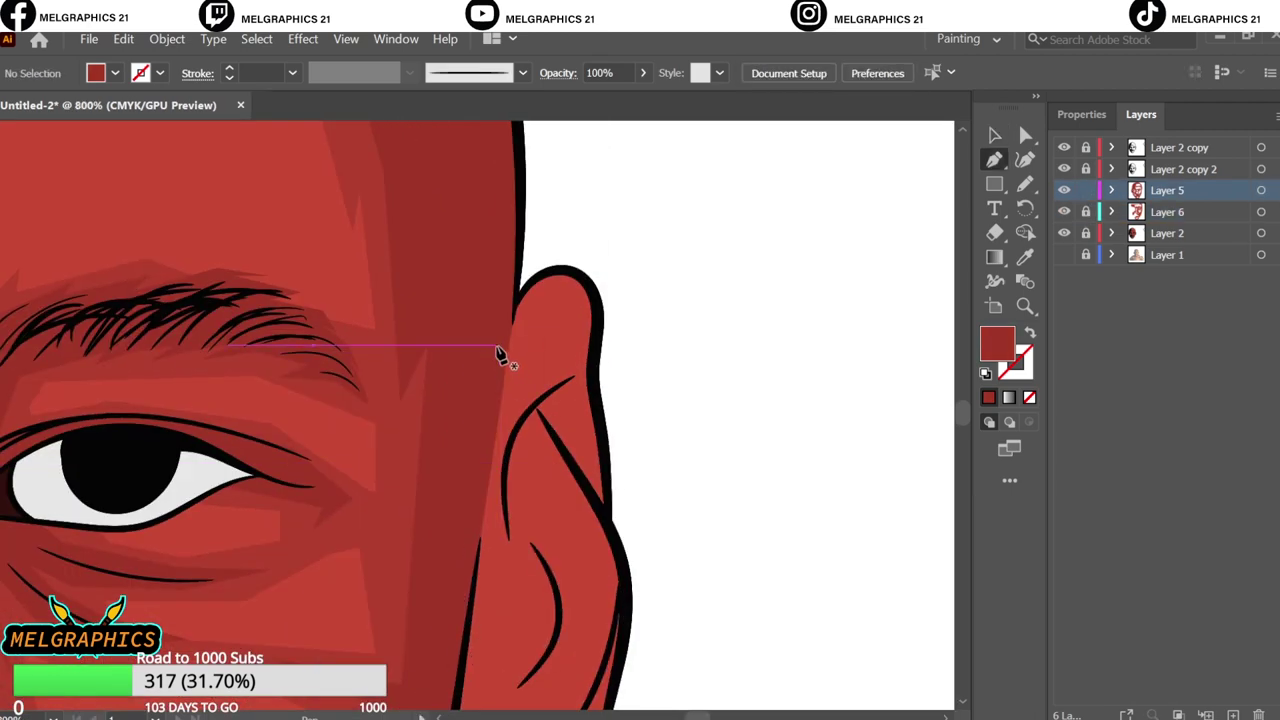
{"action": "left_click", "coordinate": [486, 404]}
{"action": "left_click", "coordinate": [497, 346]}
{"action": "left_click", "coordinate": [593, 372]}
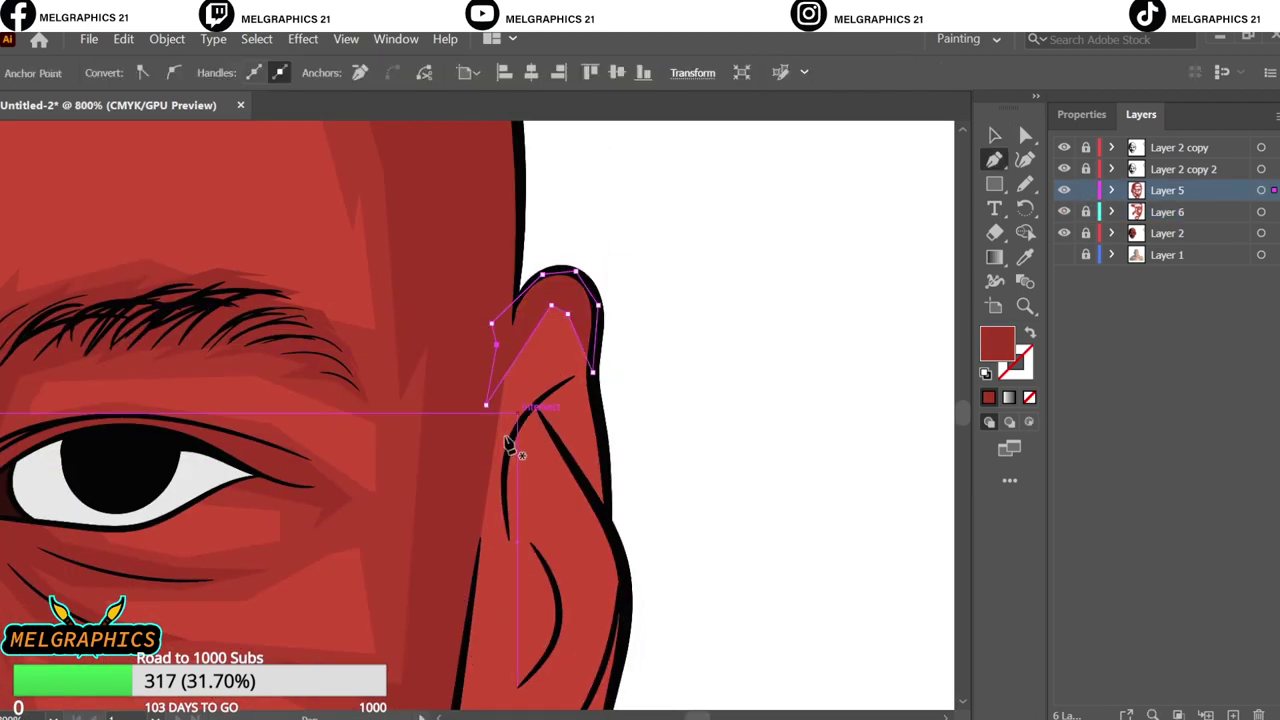
{"action": "left_click", "coordinate": [535, 405]}
{"action": "key", "text": "ctrl+shift+a"}
- Add a facet along the ear's inner fold and begin another along the lower ear rim
{"action": "scroll", "coordinate": [510, 378], "scroll_direction": "down", "scroll_amount": 4}
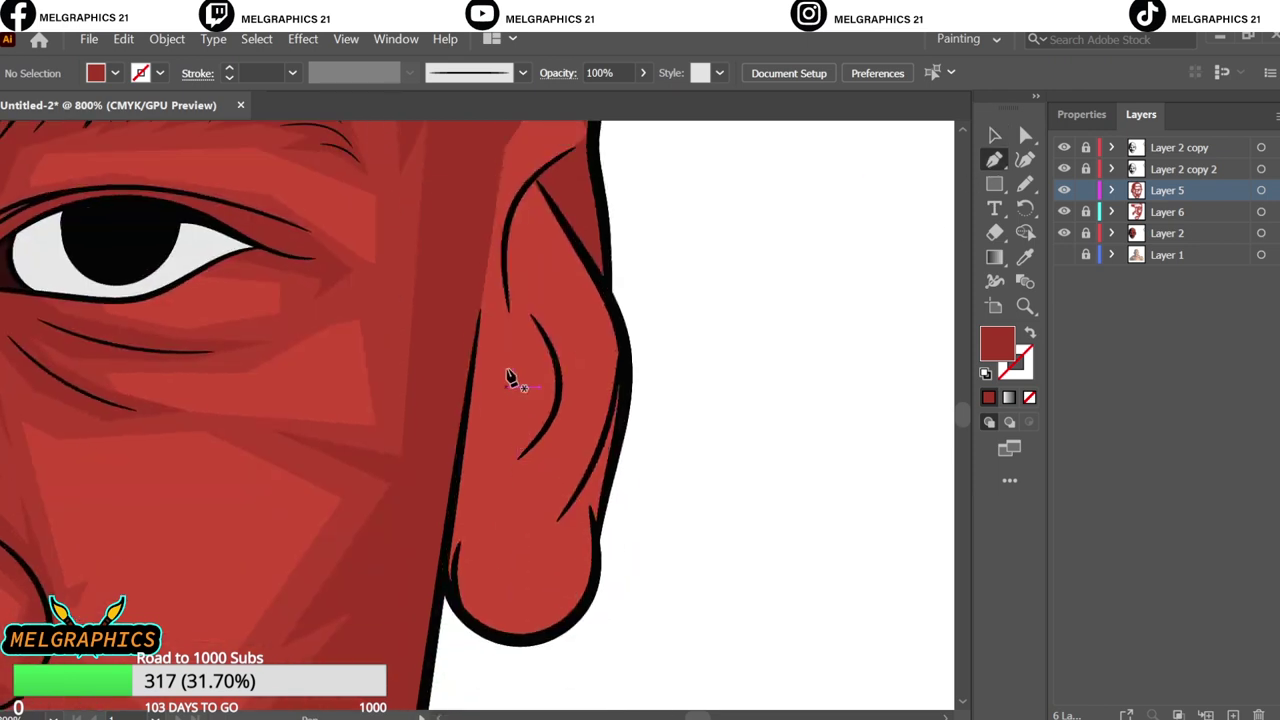
{"action": "left_click", "coordinate": [571, 423]}
{"action": "left_click", "coordinate": [500, 186]}
{"action": "scroll", "coordinate": [529, 400], "scroll_direction": "down", "scroll_amount": 2}
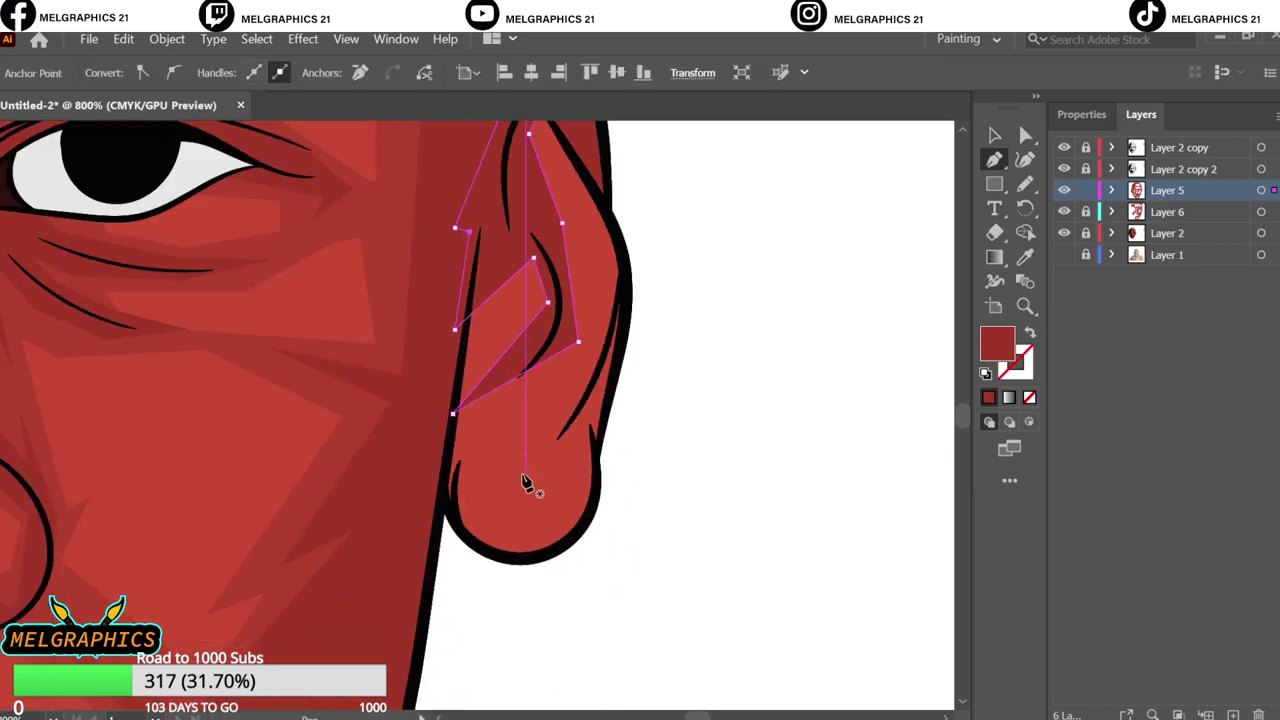
{"action": "left_click", "coordinate": [547, 430]}
{"action": "left_click", "coordinate": [483, 462]}
{"action": "left_click", "coordinate": [565, 455]}
{"action": "left_click", "coordinate": [588, 514]}
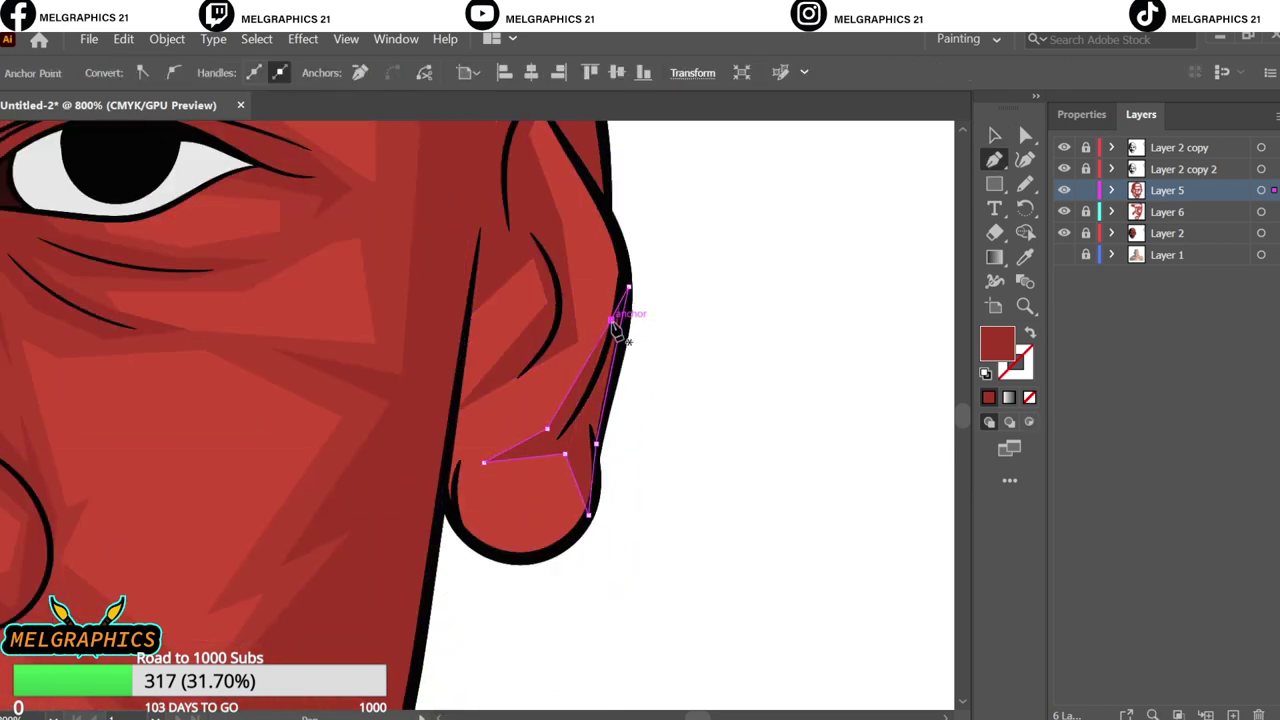
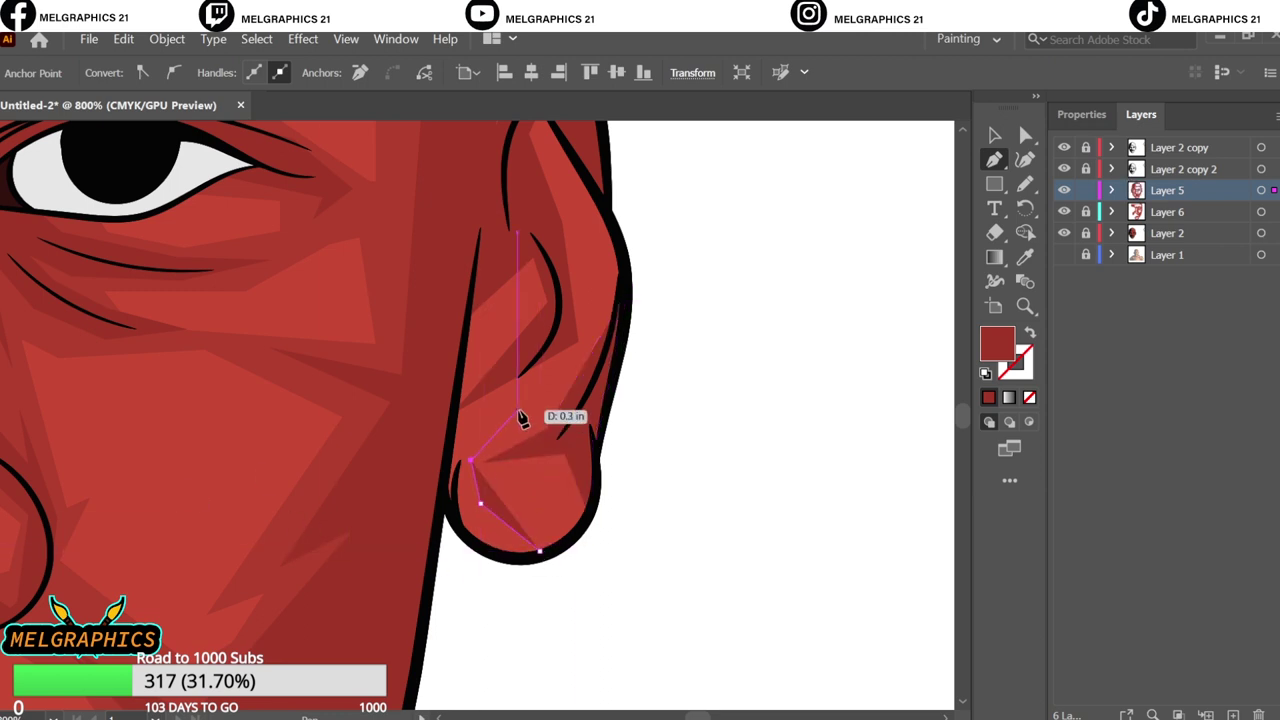
- Close the darker red earlobe facet and deselect it
{"action": "left_click", "coordinate": [520, 418]}
{"action": "left_click", "coordinate": [463, 337]}
{"action": "left_click", "coordinate": [492, 560]}
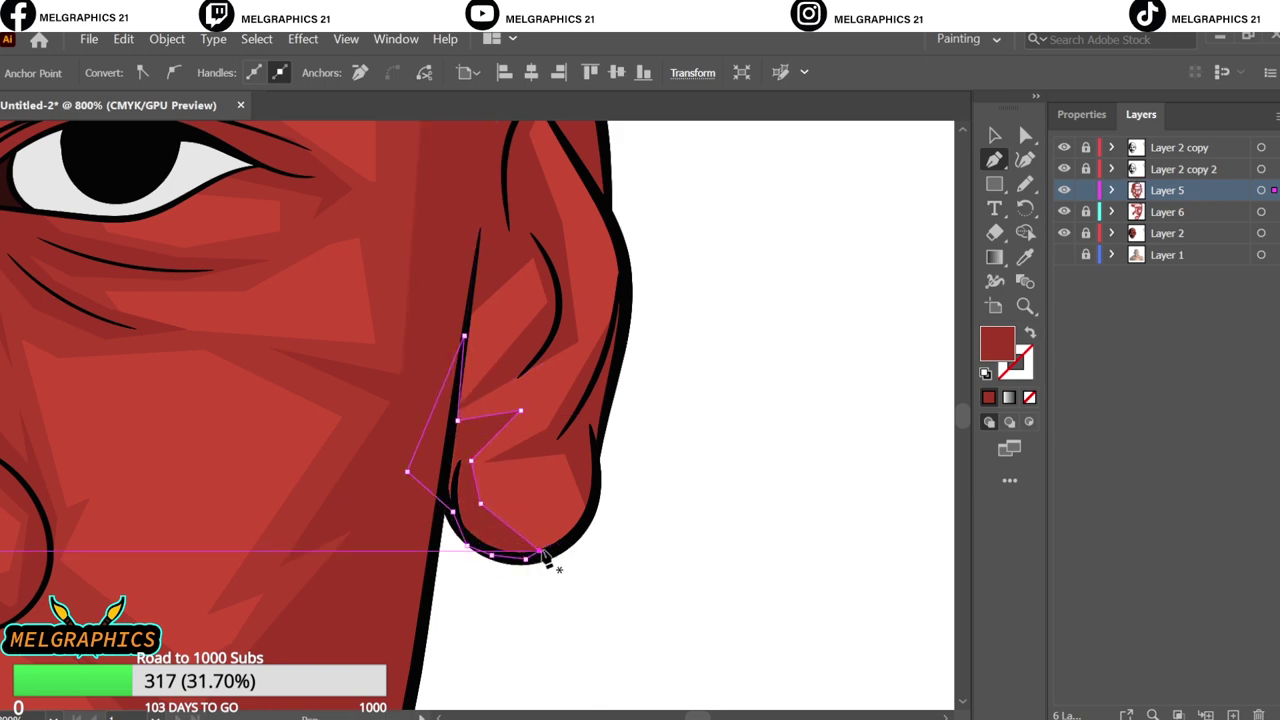
{"action": "key", "text": "v"}
{"action": "left_click", "coordinate": [797, 363]}
{"action": "scroll", "coordinate": [797, 363], "scroll_direction": "down", "scroll_amount": 5}
{"action": "scroll", "coordinate": [577, 434], "scroll_direction": "up", "scroll_amount": 4}
- Make Layer 6 active and begin a new earlobe facet, undoing a misplaced anchor
{"action": "left_click", "coordinate": [1180, 212]}
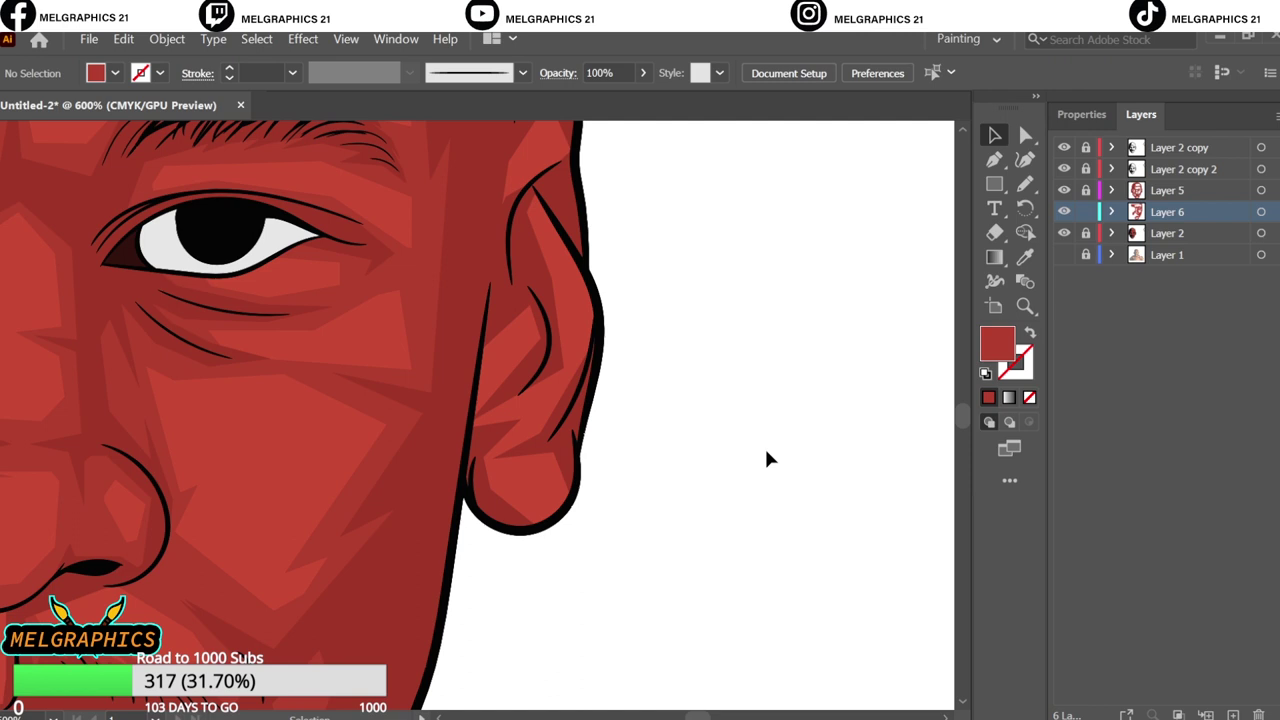
{"action": "left_click", "coordinate": [505, 483]}
{"action": "left_click", "coordinate": [543, 534]}
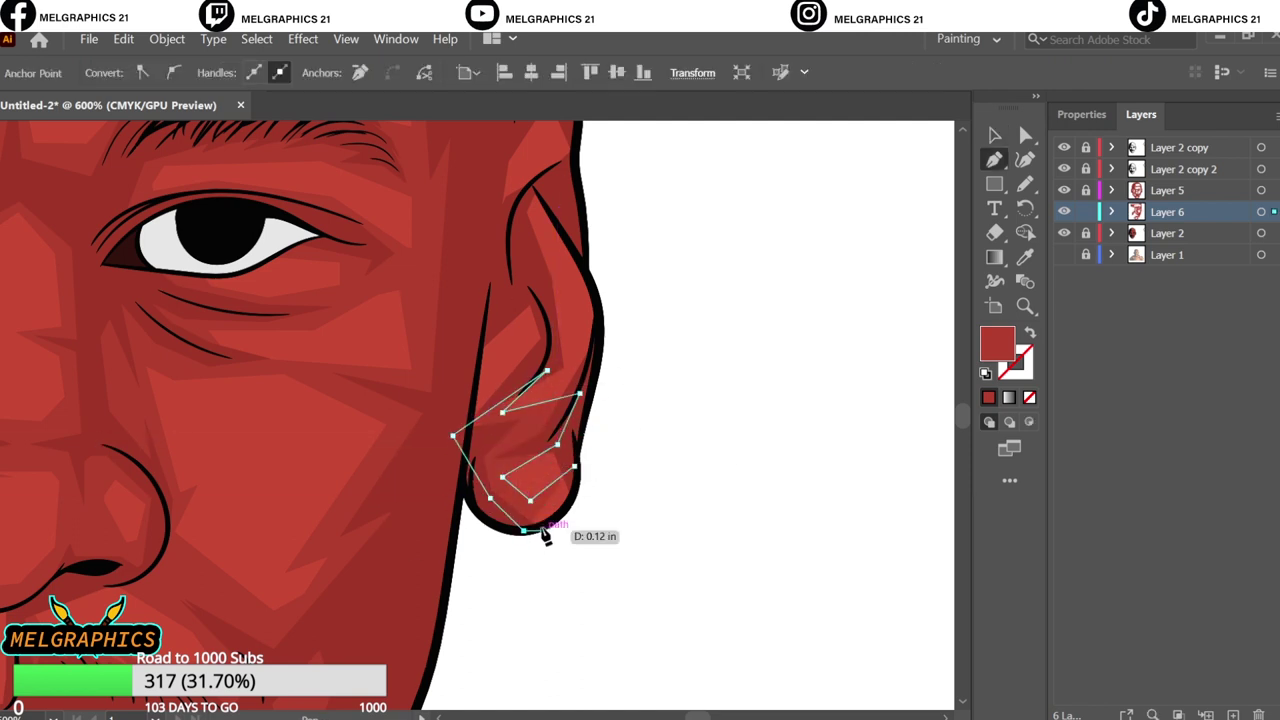
{"action": "key", "text": "ctrl+z"}
{"action": "scroll", "coordinate": [567, 494], "scroll_direction": "up", "scroll_amount": 3}
- Draw a closed facet along the ear's outer edge
{"action": "left_click", "coordinate": [523, 490]}
{"action": "left_click", "coordinate": [555, 521]}
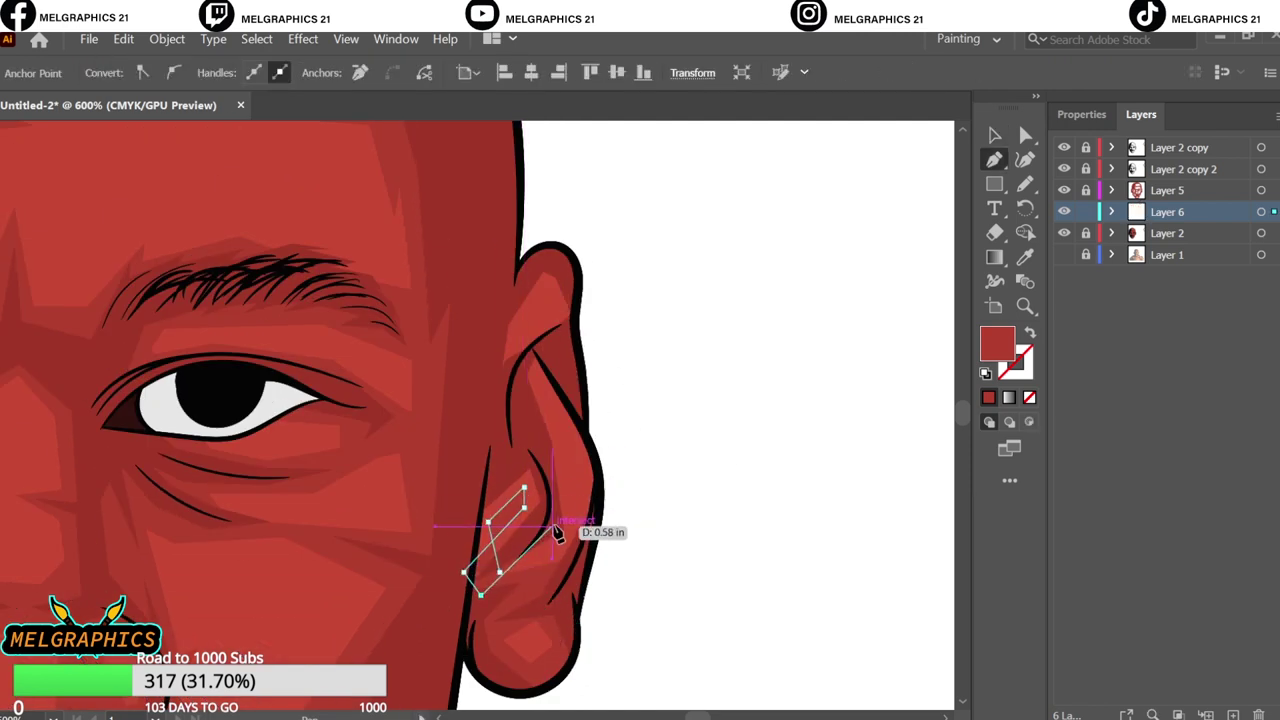
{"action": "left_click", "coordinate": [500, 577]}
{"action": "left_click", "coordinate": [555, 432]}
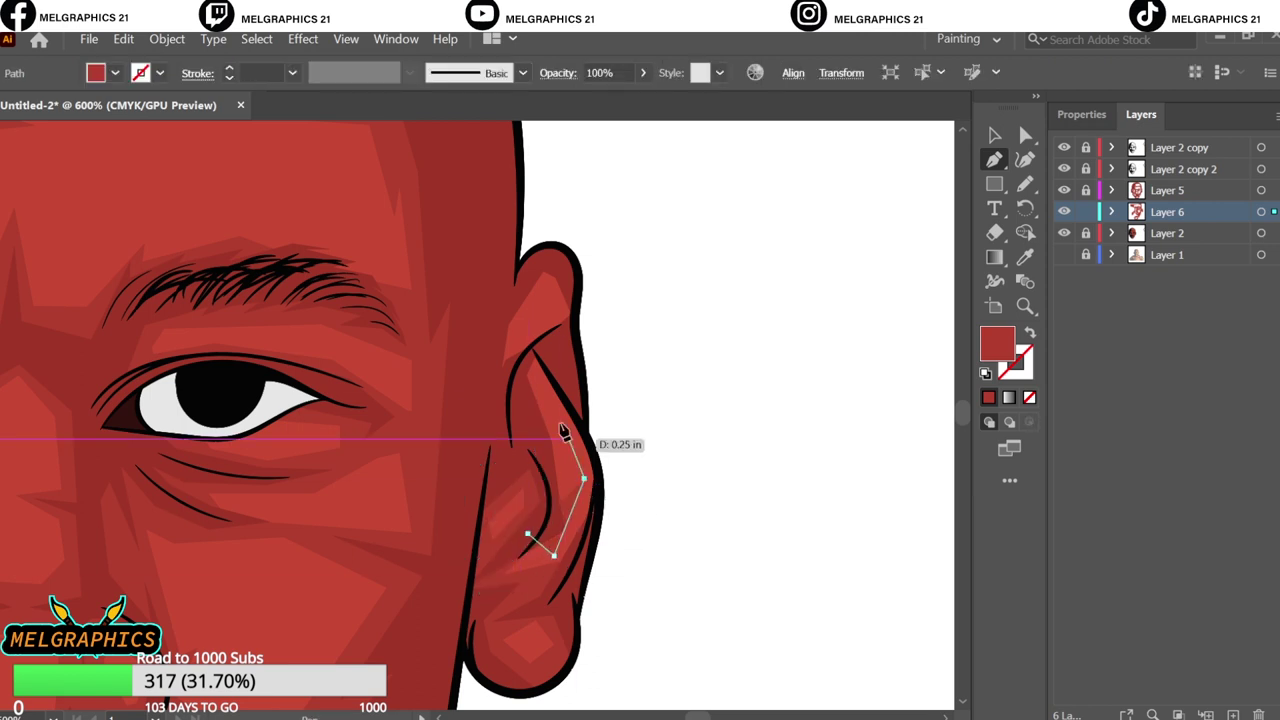
{"action": "left_click", "coordinate": [580, 400]}
{"action": "left_click", "coordinate": [586, 457]}
{"action": "left_click", "coordinate": [543, 600]}
{"action": "scroll", "coordinate": [547, 453], "scroll_direction": "up", "scroll_amount": 2}
{"action": "left_click", "coordinate": [548, 452]}
- Draw a small closed facet on the upper ear and deselect it
{"action": "left_click", "coordinate": [551, 381]}
{"action": "left_click", "coordinate": [516, 433]}
{"action": "left_click", "coordinate": [530, 460]}
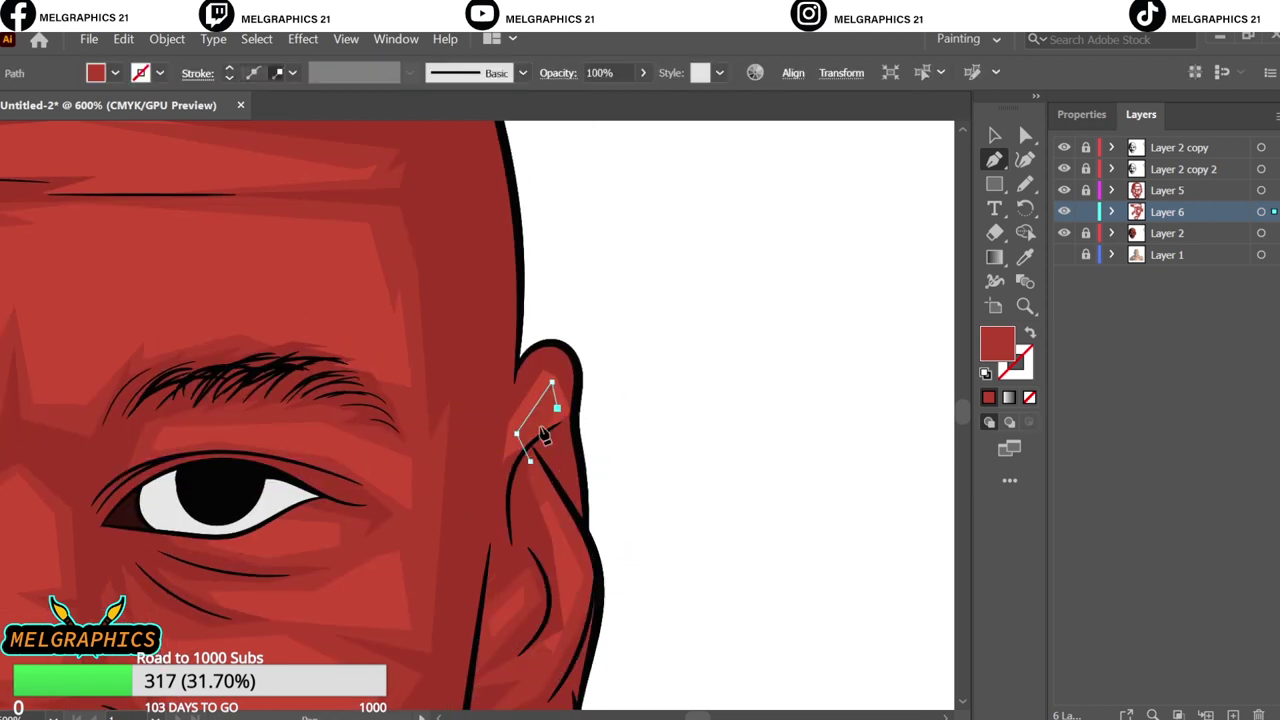
{"action": "left_click", "coordinate": [551, 362]}
{"action": "key", "text": "v"}
{"action": "left_click", "coordinate": [852, 335]}
- Create a new layer and set the fill colour to #C14736
{"action": "key", "text": "ctrl+0"}
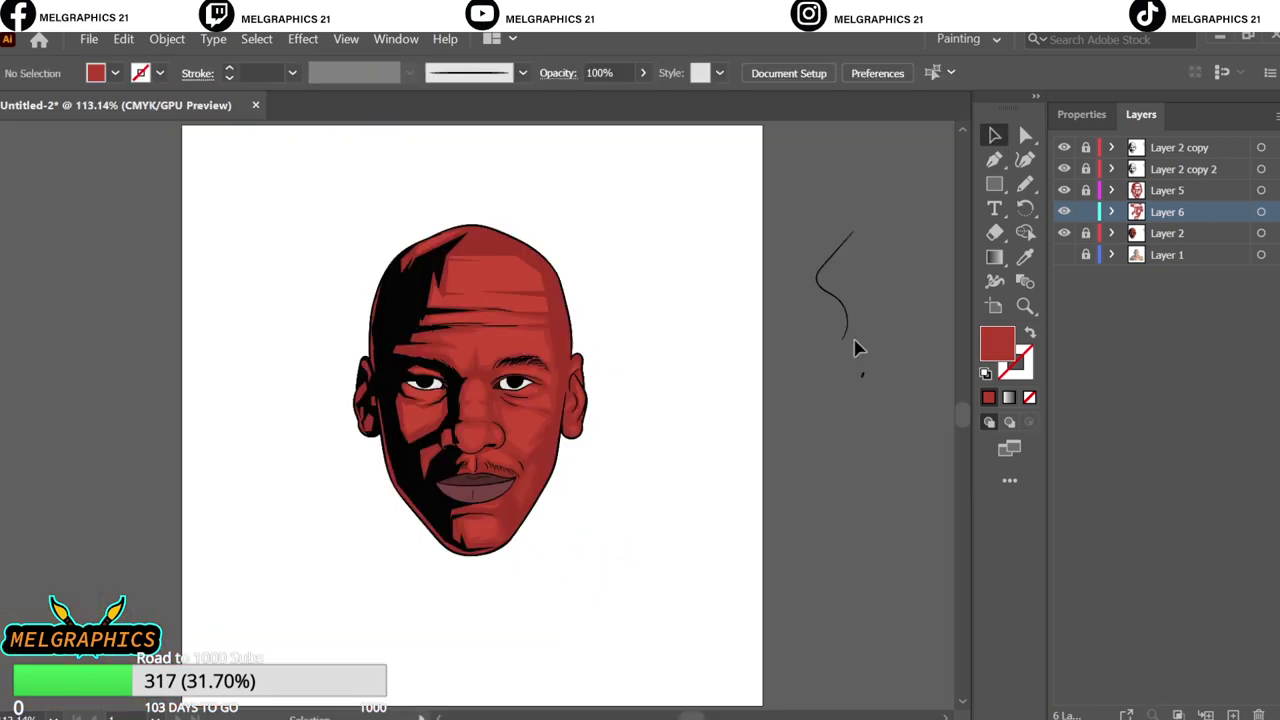
{"action": "key", "text": "ctrl+l"}
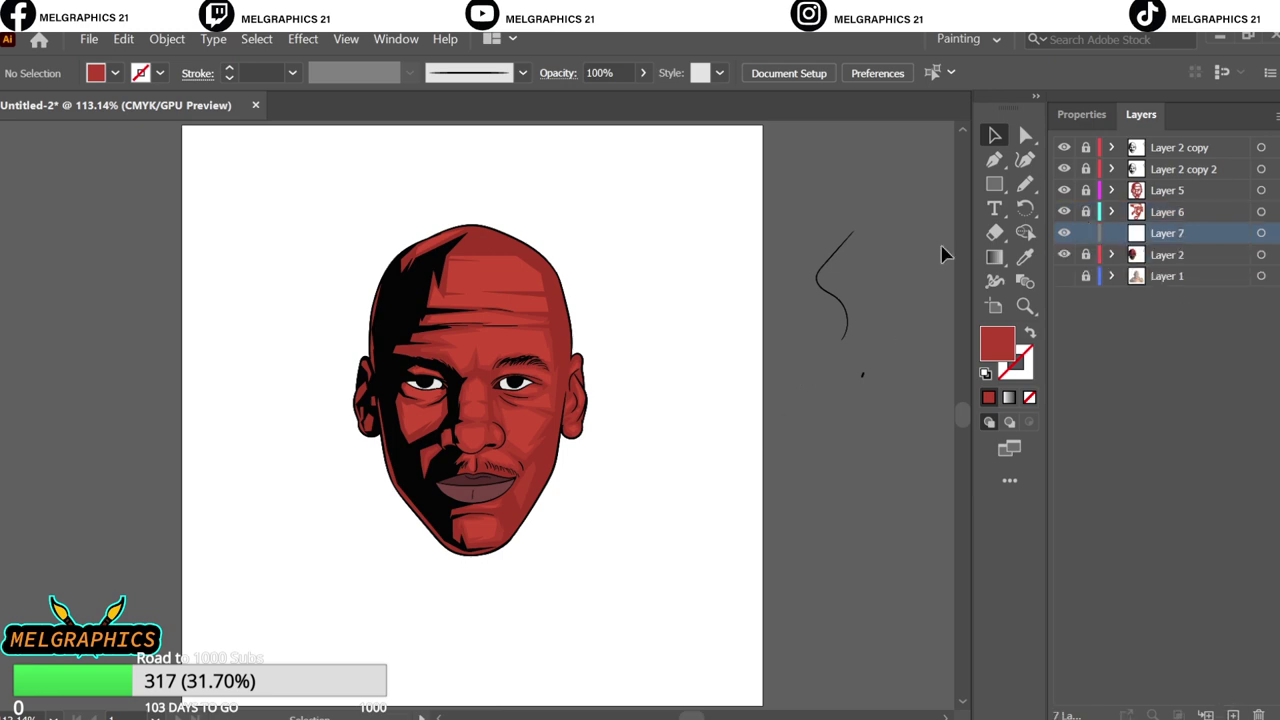
{"action": "left_click", "coordinate": [536, 420]}
{"action": "double_click", "coordinate": [997, 343]}
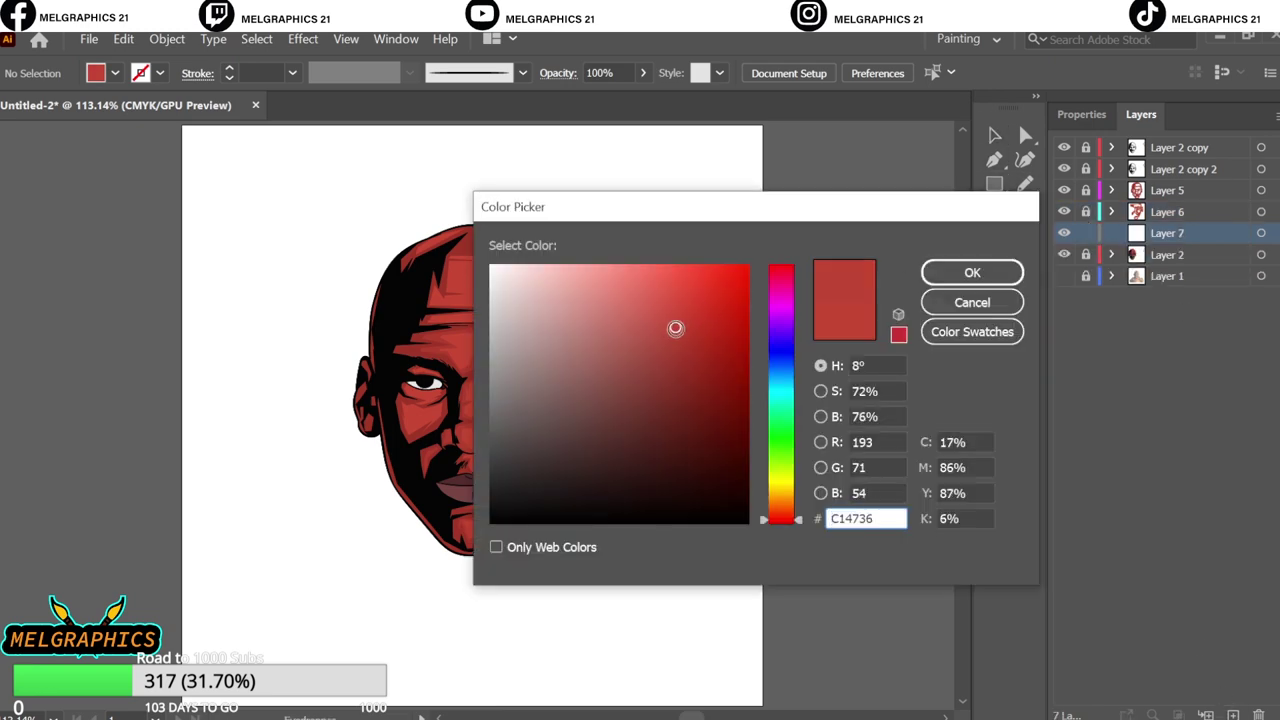
{"action": "key", "text": "Return"}
- Draw a closed facet shape across the forehead
{"action": "key", "text": "ctrl+equal"}
{"action": "key", "text": "ctrl+equal"}
{"action": "key", "text": "ctrl+equal"}
{"action": "key", "text": "p"}
{"action": "scroll", "coordinate": [593, 598], "scroll_direction": "up", "scroll_amount": 3}
{"action": "scroll", "coordinate": [593, 598], "scroll_direction": "left", "scroll_amount": 4}
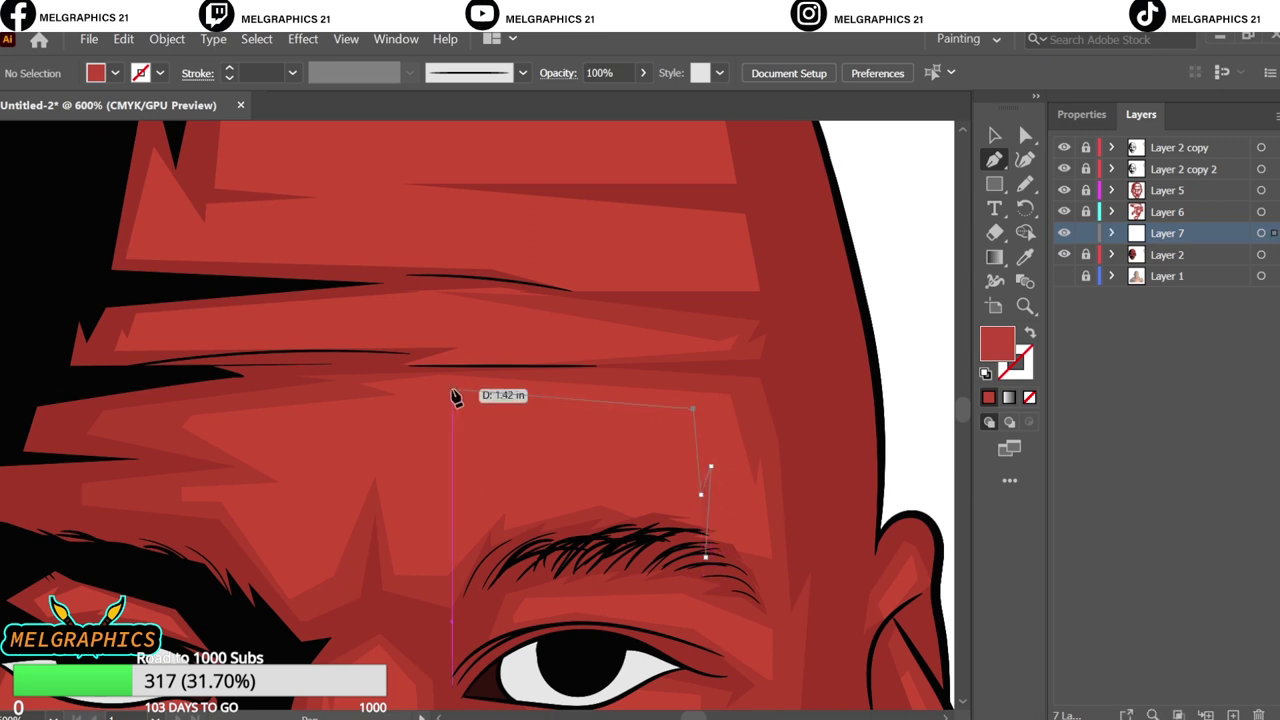
{"action": "left_click", "coordinate": [455, 397]}
{"action": "left_click", "coordinate": [280, 371]}
{"action": "scroll", "coordinate": [529, 563], "scroll_direction": "left", "scroll_amount": 2}
{"action": "scroll", "coordinate": [529, 563], "scroll_direction": "up", "scroll_amount": 1}
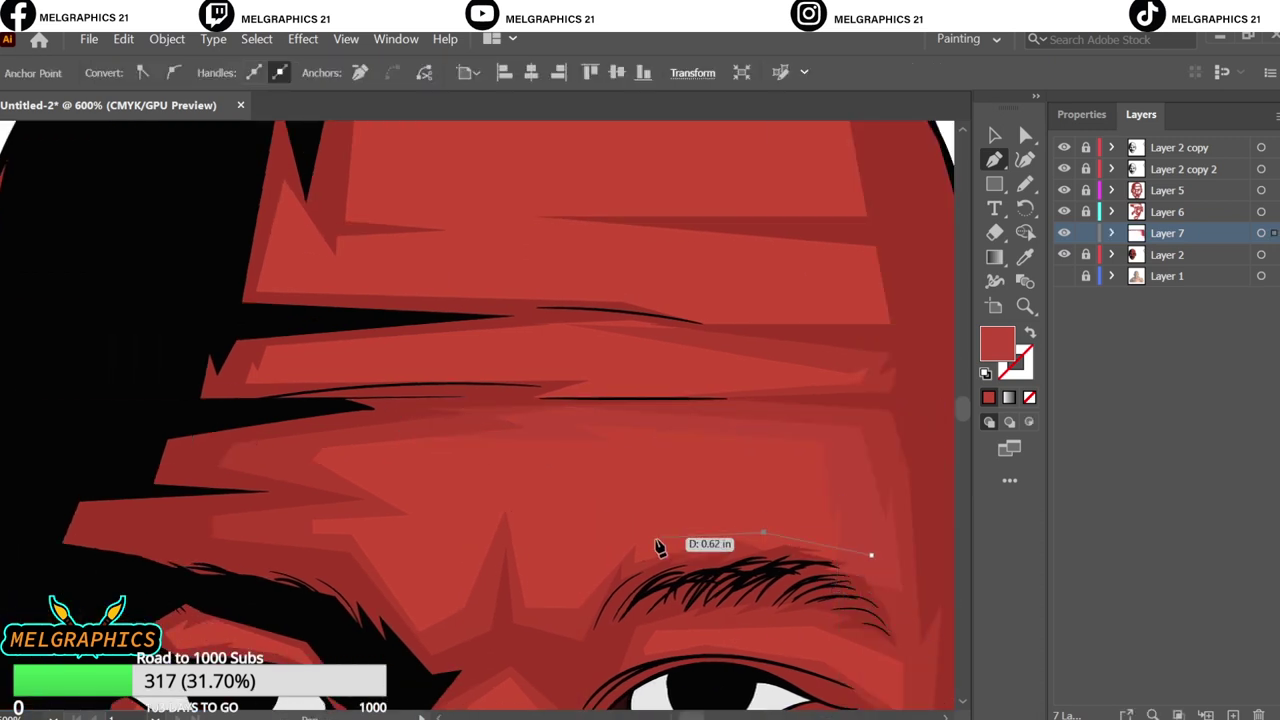
{"action": "left_click", "coordinate": [538, 592]}
- Draw a facet just above the eyebrow, deselect it and fit the artboard
{"action": "left_click", "coordinate": [462, 571]}
{"action": "left_click", "coordinate": [246, 503]}
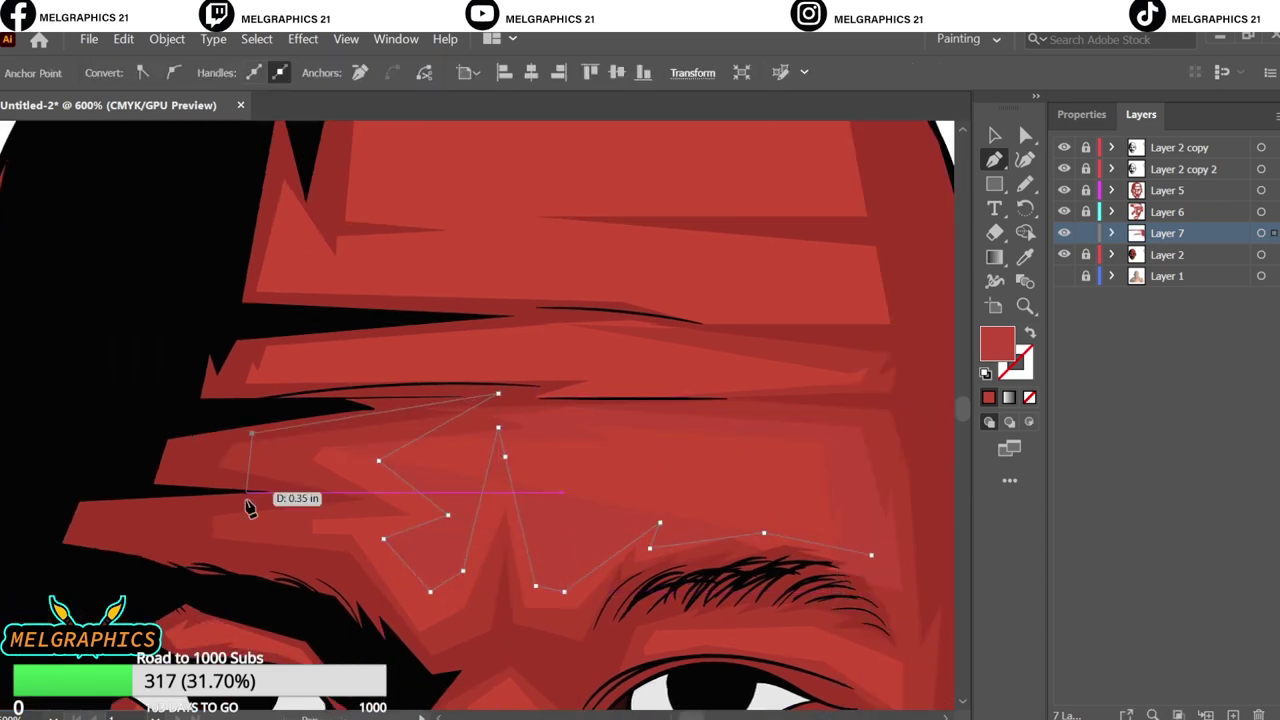
{"action": "left_click", "coordinate": [872, 554]}
{"action": "key", "text": "v"}
{"action": "key", "text": "ctrl+0"}
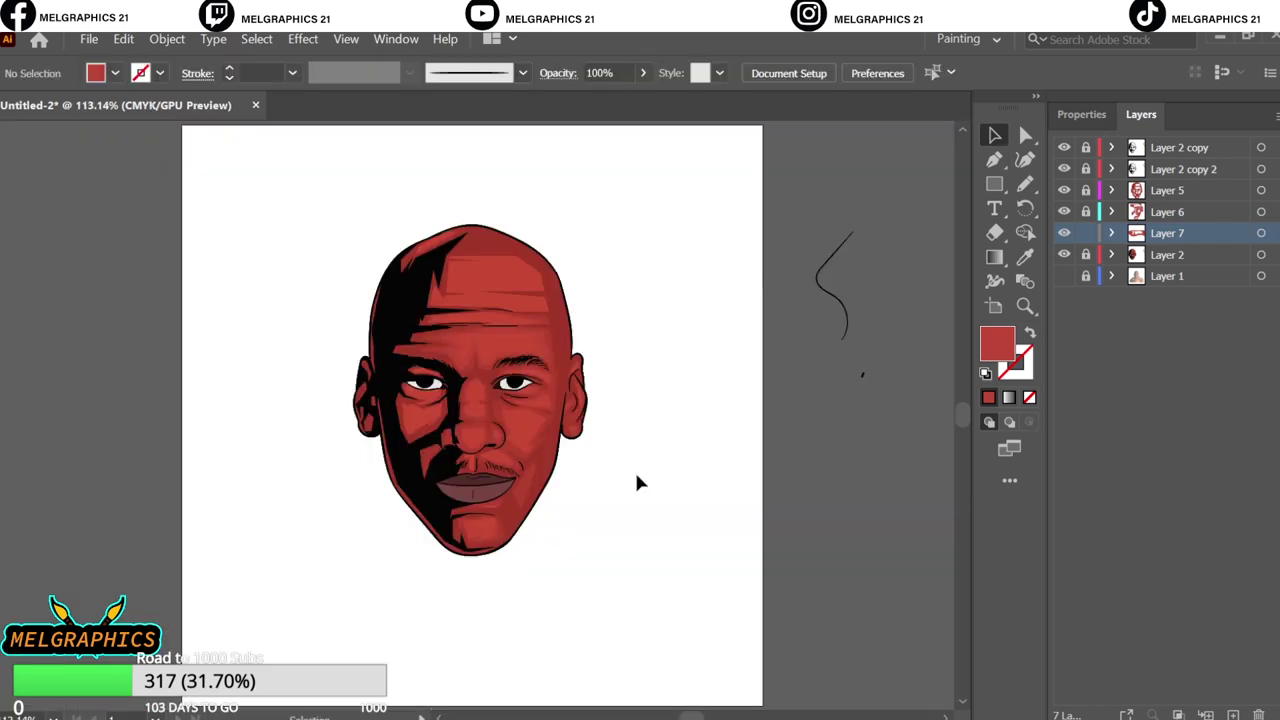
- Run Recolor Artwork on Layer 7's facets, then deselect them
{"action": "left_click", "coordinate": [1261, 236]}
{"action": "left_click", "coordinate": [123, 39]}
{"action": "left_click", "coordinate": [538, 396]}
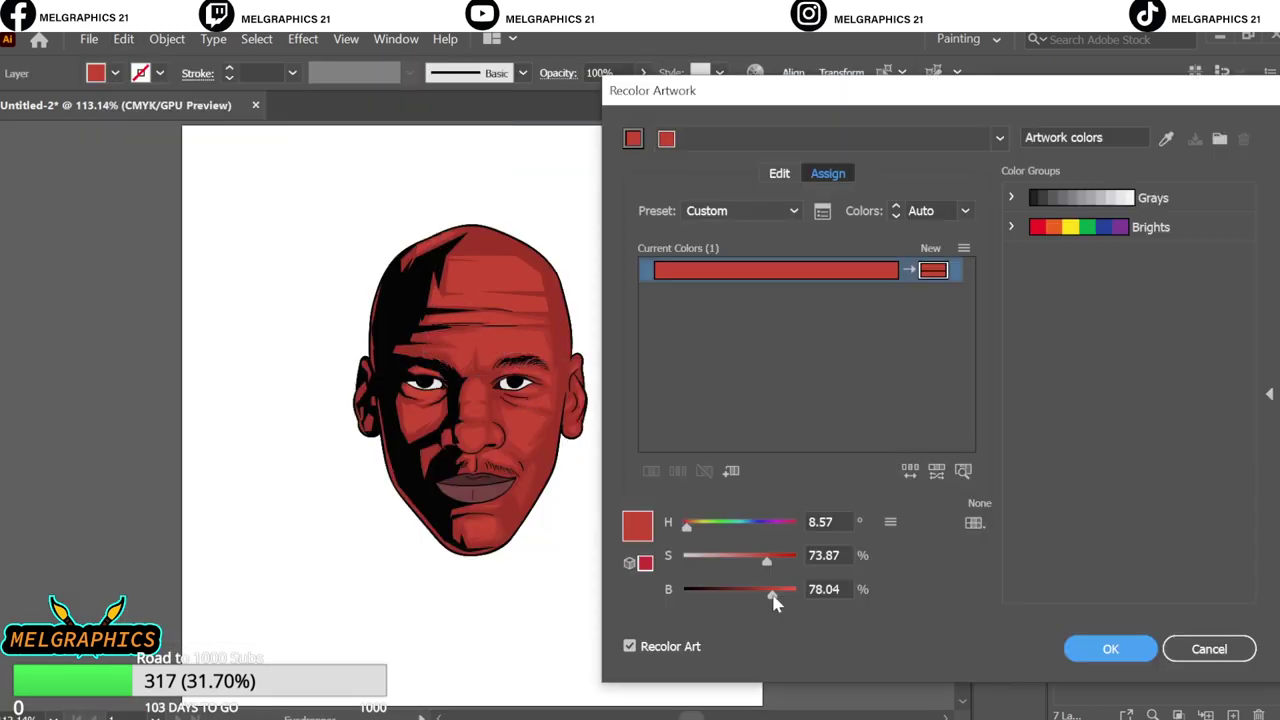
{"action": "left_click", "coordinate": [1110, 649]}
{"action": "key", "text": "ctrl+shift+a"}
- Draw a facet along the forehead crease
{"action": "key", "text": "p"}
{"action": "key", "text": "ctrl+equal"}
{"action": "key", "text": "ctrl+equal"}
{"action": "key", "text": "ctrl+equal"}
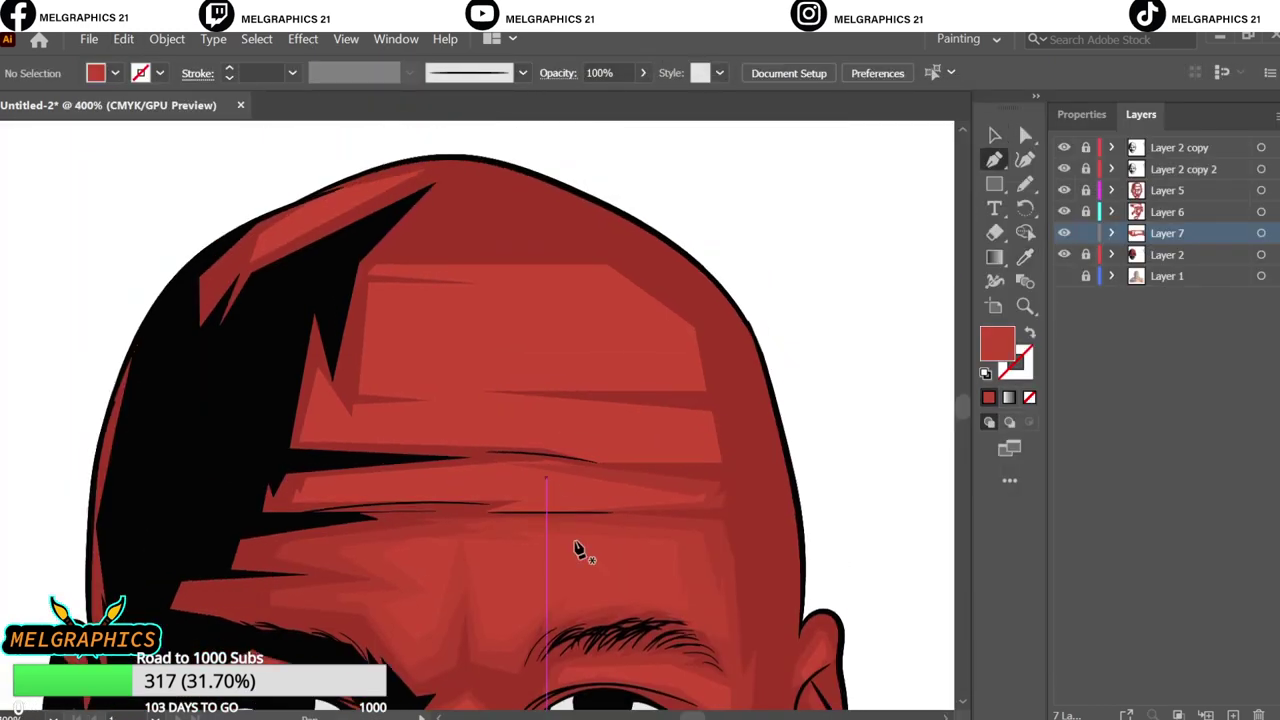
{"action": "left_click", "coordinate": [621, 566]}
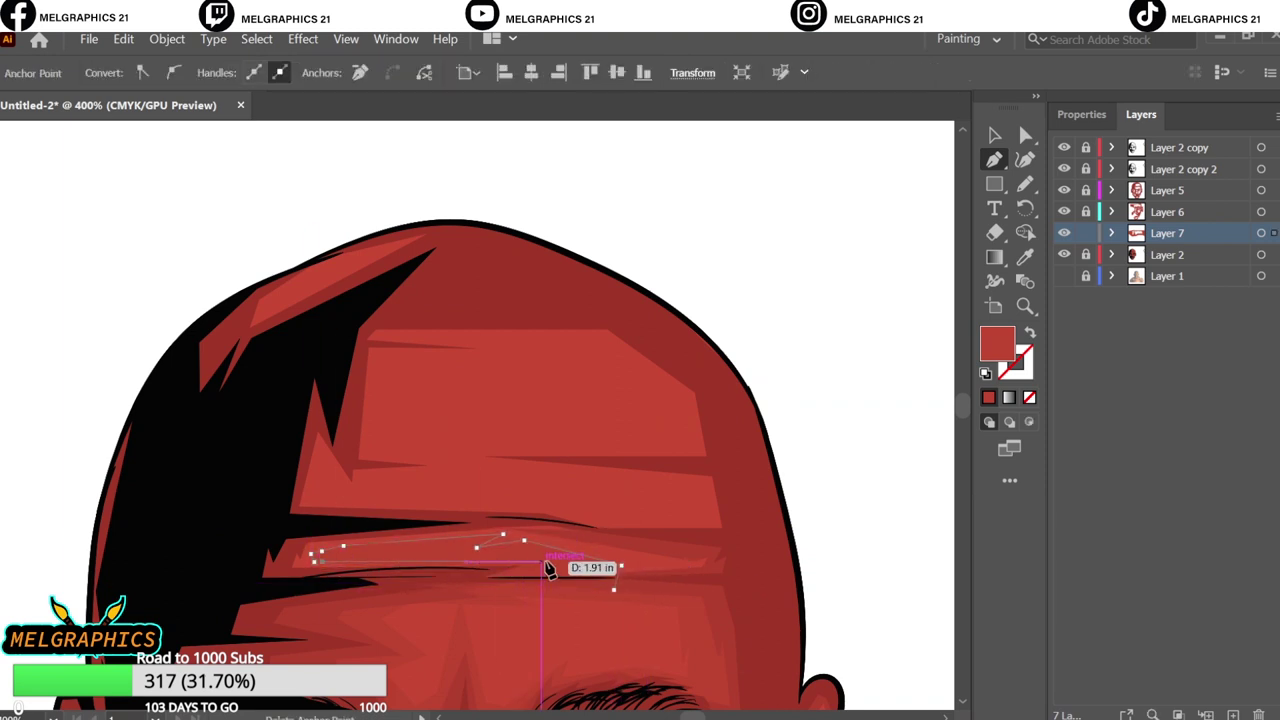
{"action": "left_click", "coordinate": [320, 560]}
{"action": "left_click", "coordinate": [800, 350], "text": "ctrl"}
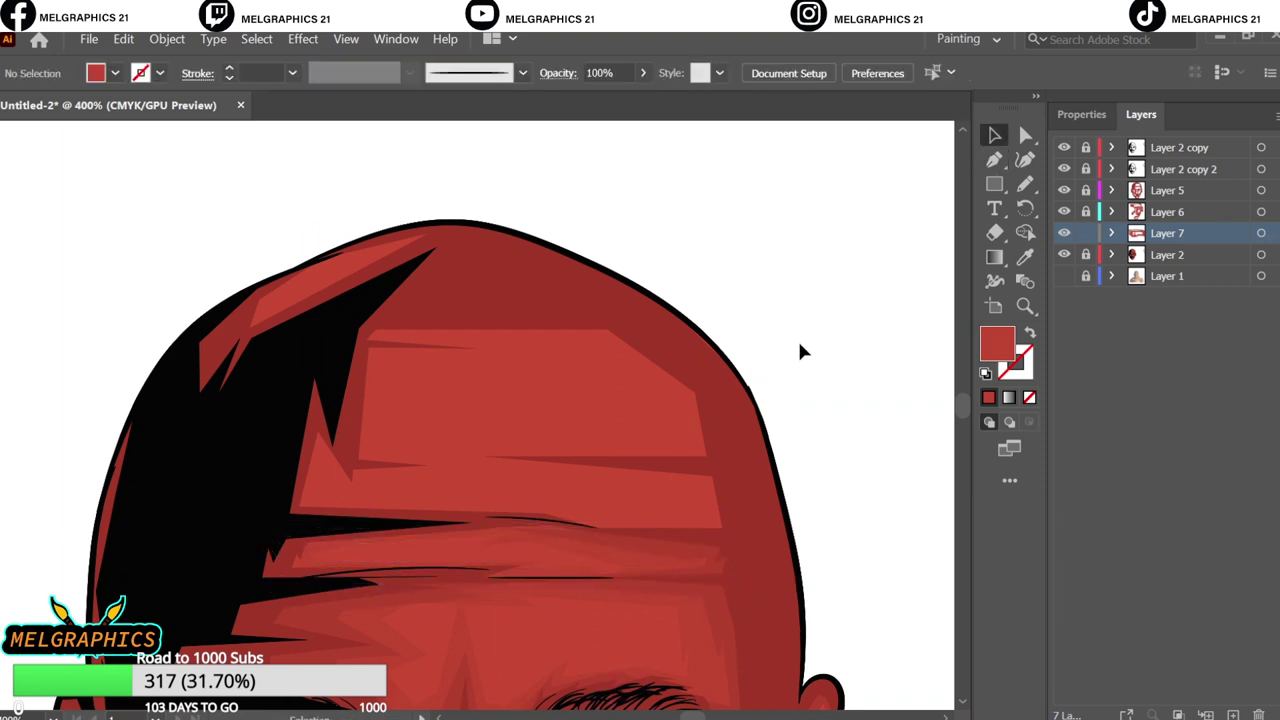
- Draw a wide forehead facet and another on the upper forehead
{"action": "left_click", "coordinate": [371, 497]}
{"action": "left_click", "coordinate": [693, 500]}
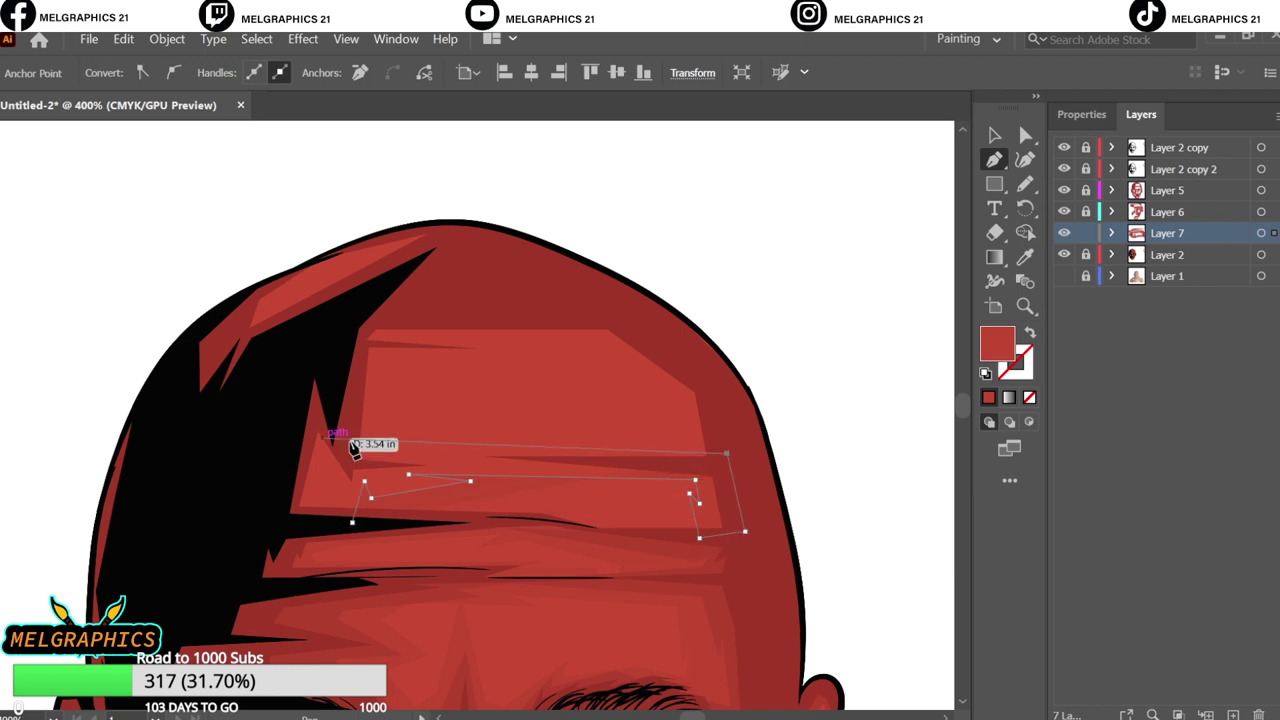
{"action": "left_click", "coordinate": [582, 504]}
{"action": "left_click", "coordinate": [326, 516]}
{"action": "scroll", "coordinate": [400, 470], "scroll_direction": "up", "scroll_amount": 2}
{"action": "left_click", "coordinate": [391, 527]}
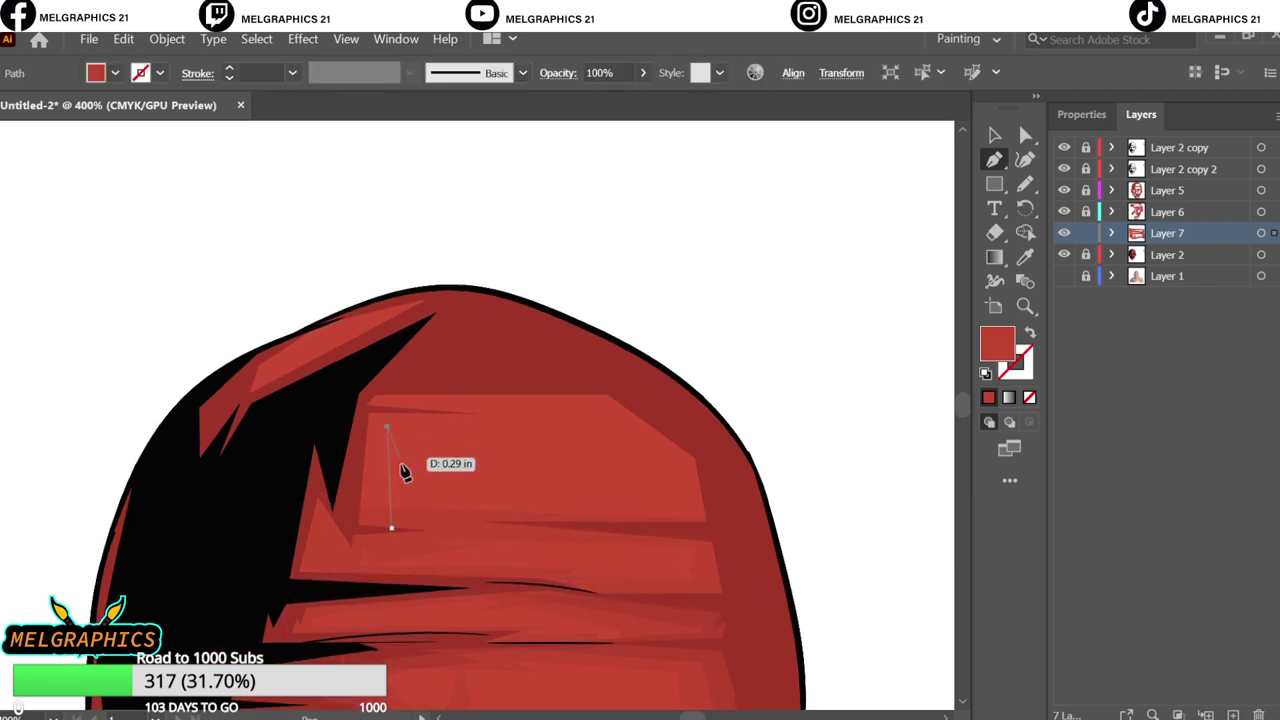
{"action": "left_click", "coordinate": [401, 462]}
{"action": "left_click", "coordinate": [401, 427]}
{"action": "left_click", "coordinate": [541, 427]}
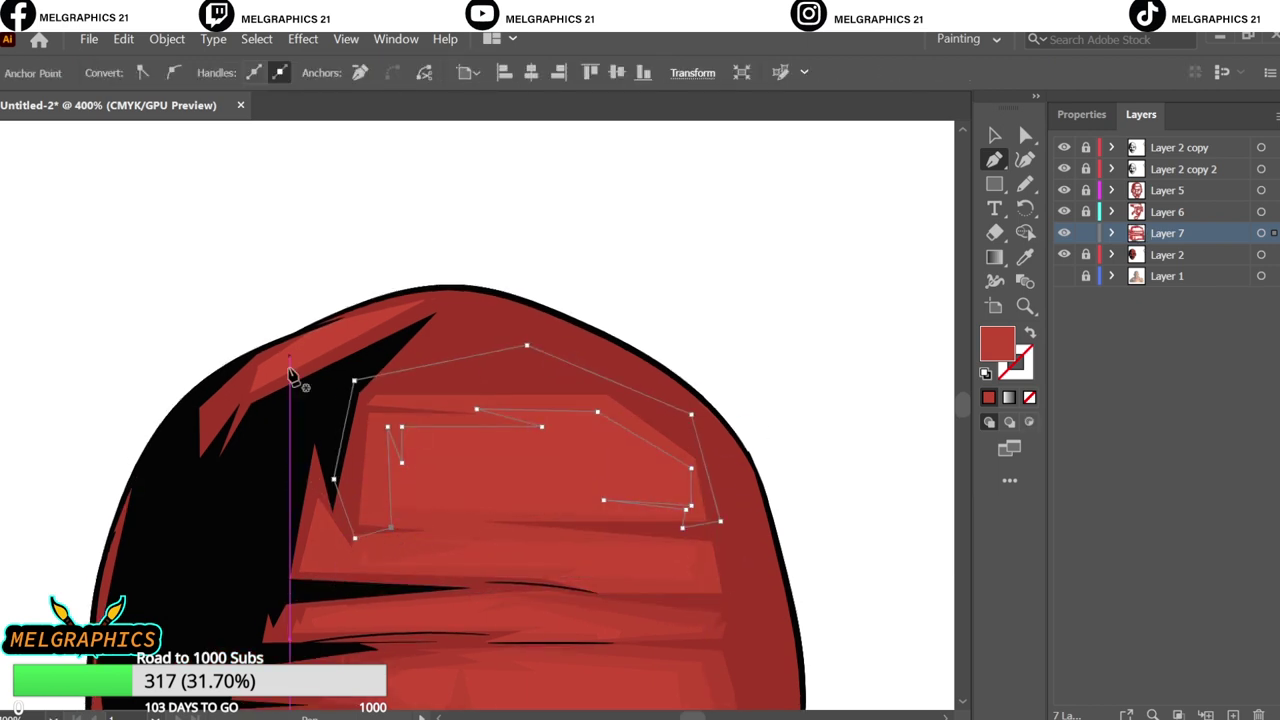
{"action": "left_click", "coordinate": [248, 362]}
- Draw a facet with one curved corner at the top-left of the head
{"action": "left_click", "coordinate": [303, 333]}
{"action": "left_click", "coordinate": [365, 305]}
{"action": "left_click", "coordinate": [462, 291]}
{"action": "left_click", "coordinate": [466, 329]}
{"action": "left_click_drag", "start_coordinate": [270, 405], "coordinate": [278, 415]}
{"action": "left_click", "coordinate": [242, 396]}
- Draw a closed facet on the cheek
{"action": "key", "text": "ctrl+0"}
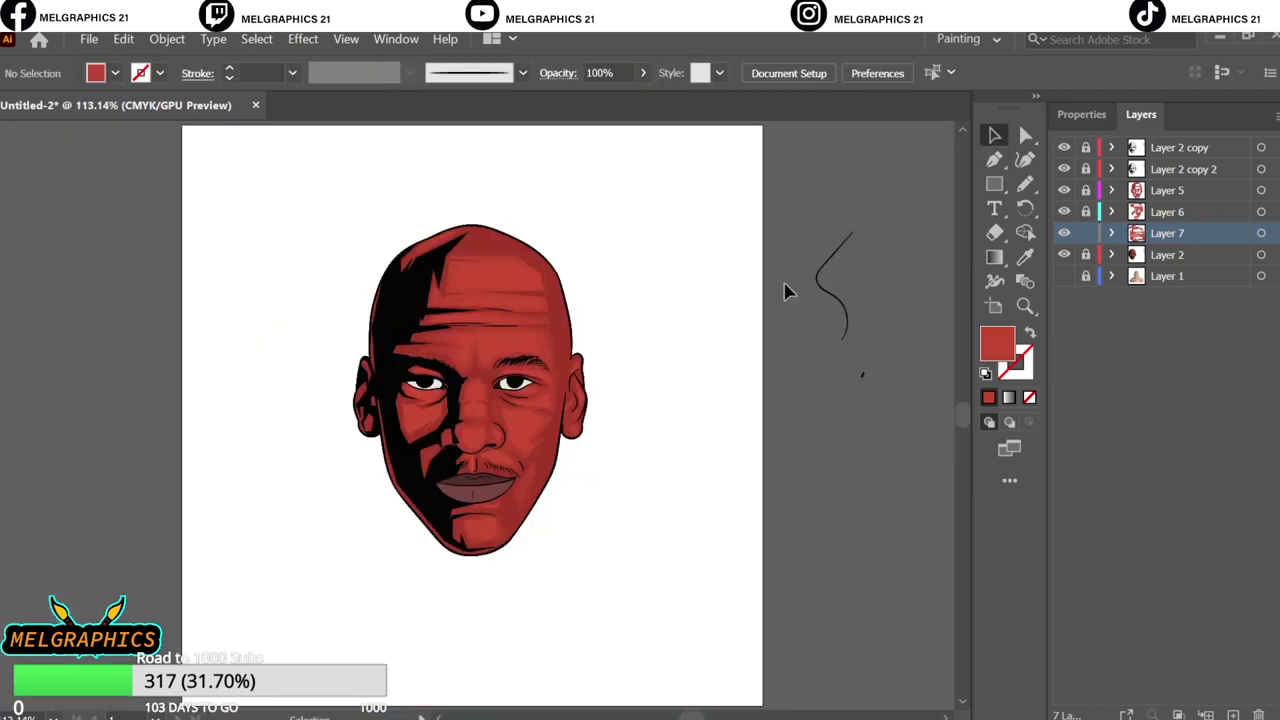
{"action": "key", "text": "p"}
{"action": "scroll", "coordinate": [785, 290], "scroll_direction": "up", "scroll_amount": 5}
{"action": "scroll", "coordinate": [790, 520], "scroll_direction": "up", "scroll_amount": 3}
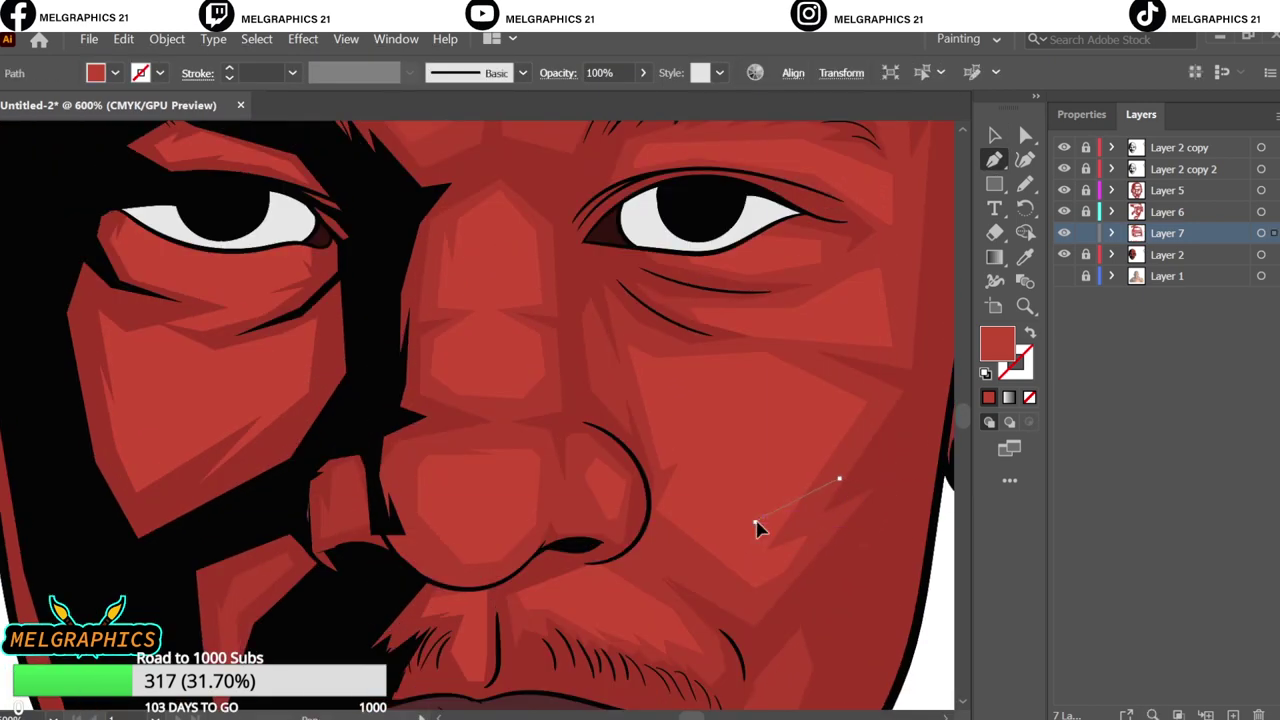
{"action": "left_click", "coordinate": [673, 430]}
{"action": "left_click", "coordinate": [836, 408]}
{"action": "left_click", "coordinate": [840, 479]}
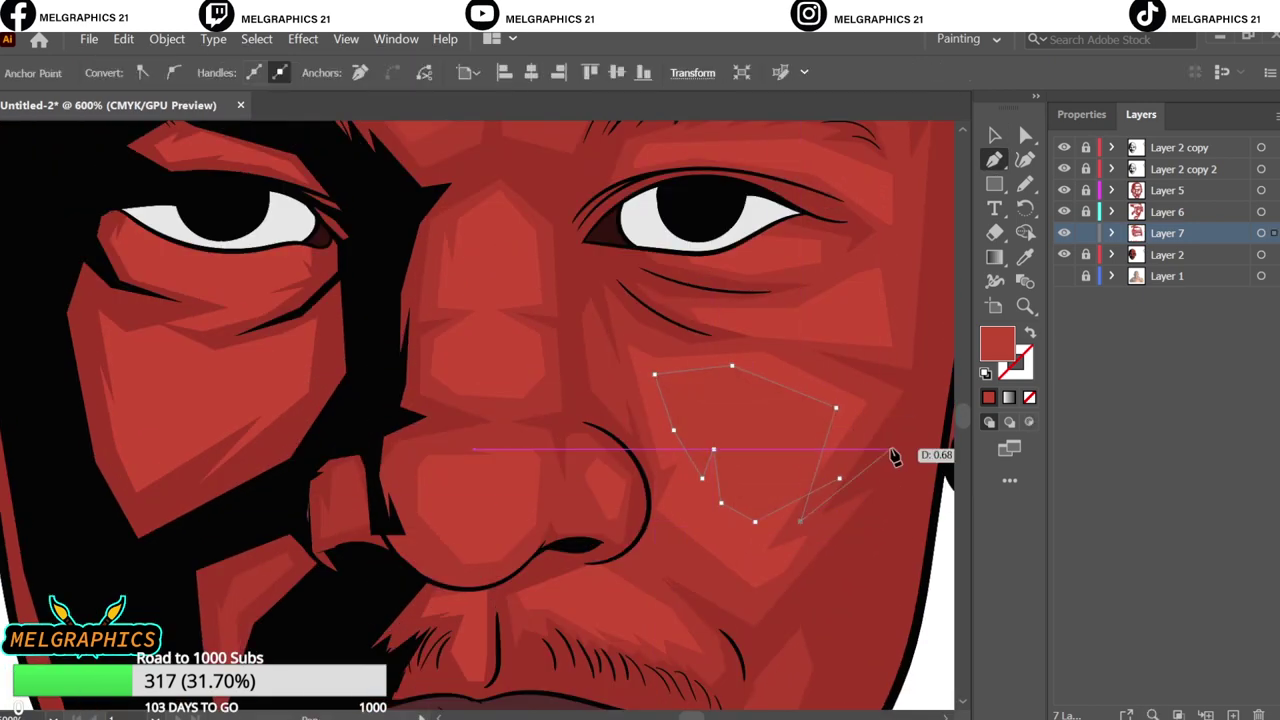
{"action": "scroll", "coordinate": [849, 449], "scroll_direction": "up", "scroll_amount": 4}
{"action": "left_click", "coordinate": [800, 510]}
- Draw a facet under the eye, then deselect and fit the artboard
{"action": "left_click", "coordinate": [871, 512]}
{"action": "left_click", "coordinate": [868, 436]}
{"action": "key", "text": "ctrl+z"}
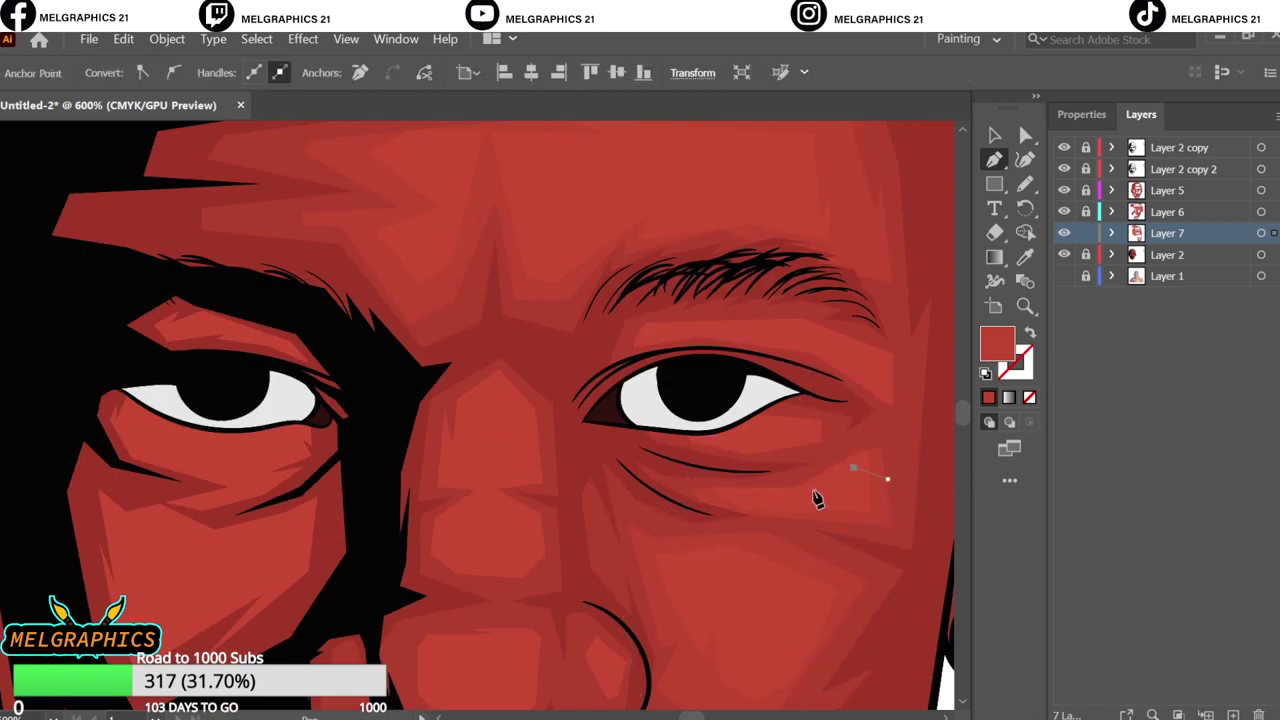
{"action": "key", "text": "ctrl+shift+z"}
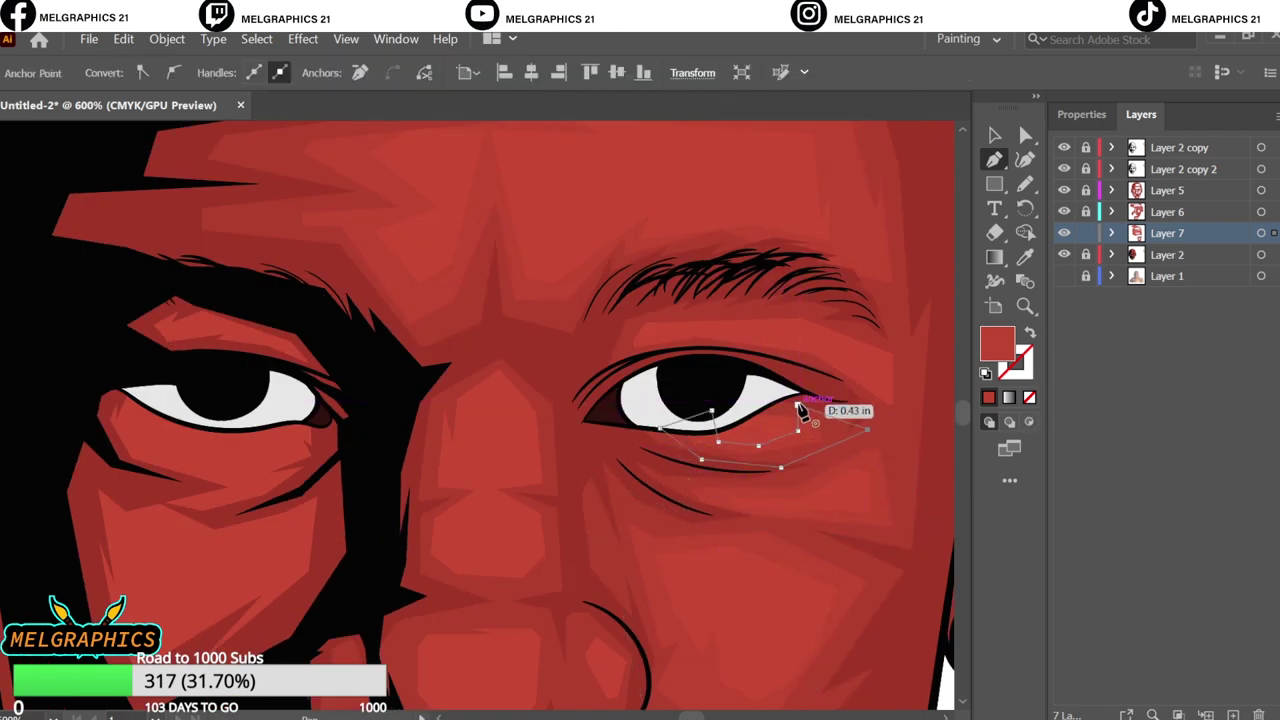
{"action": "scroll", "coordinate": [840, 421], "scroll_direction": "up", "scroll_amount": 3}
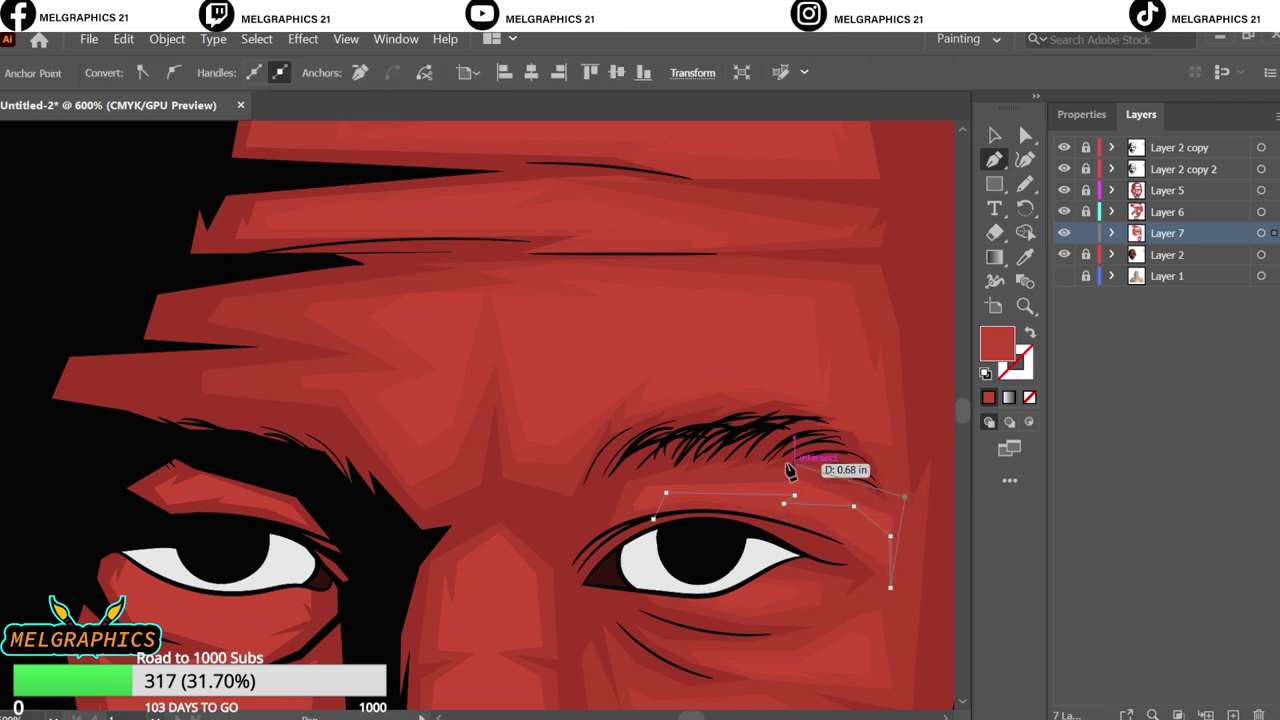
{"action": "key", "text": "ctrl+minus"}
{"action": "key", "text": "ctrl+minus"}
{"action": "key", "text": "v"}
{"action": "left_click", "coordinate": [749, 334]}
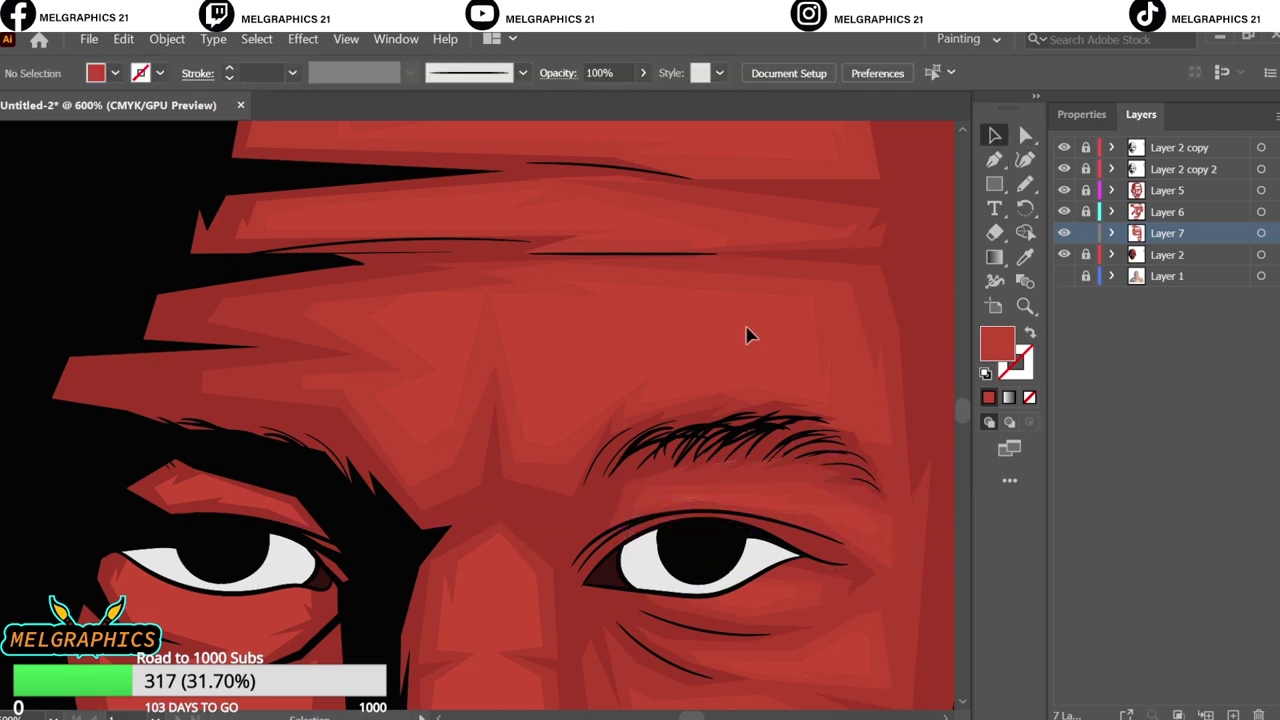
{"action": "key", "text": "ctrl+0"}
- Outline a curved facet around the nose tip
{"action": "key", "text": "p"}
{"action": "scroll", "coordinate": [509, 486], "scroll_direction": "up", "scroll_amount": 5}
{"action": "scroll", "coordinate": [423, 571], "scroll_direction": "down", "scroll_amount": 1}
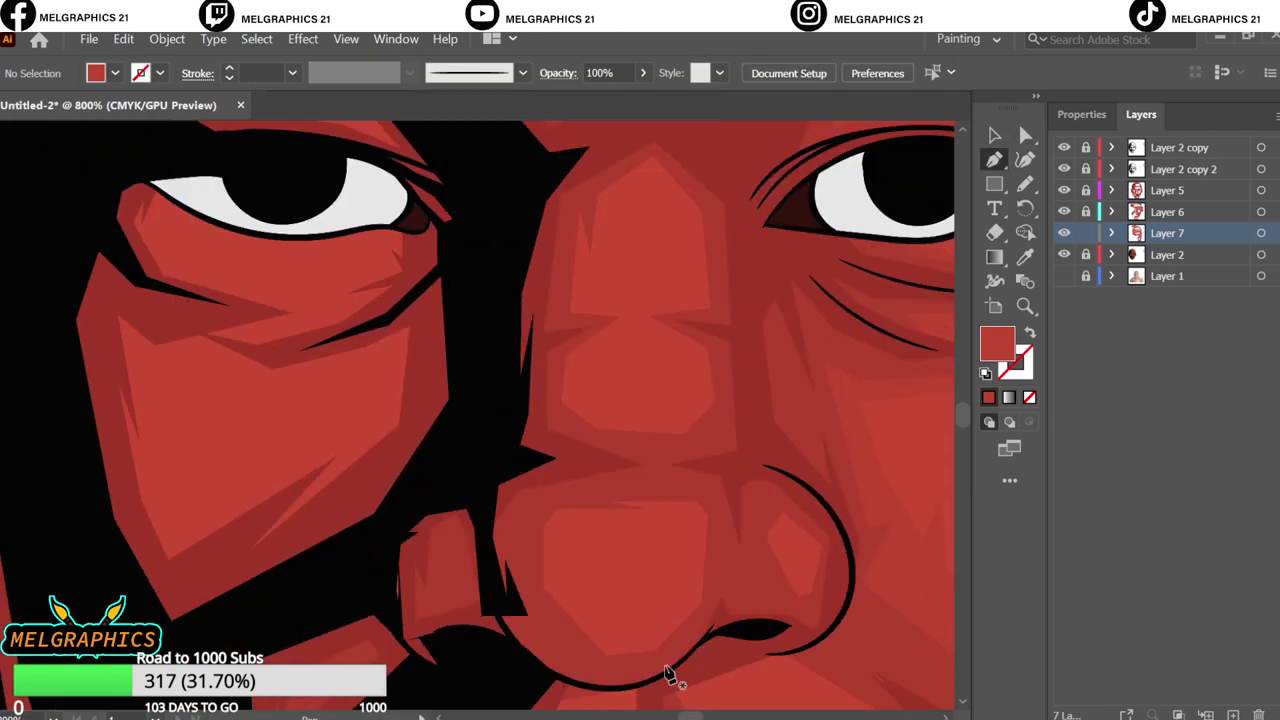
{"action": "left_click_drag", "start_coordinate": [587, 565], "coordinate": [584, 526]}
{"action": "left_click", "coordinate": [634, 517]}
{"action": "left_click", "coordinate": [702, 517]}
{"action": "left_click", "coordinate": [690, 596]}
{"action": "left_click", "coordinate": [716, 470]}
{"action": "left_click", "coordinate": [734, 551]}
{"action": "left_click", "coordinate": [707, 641]}
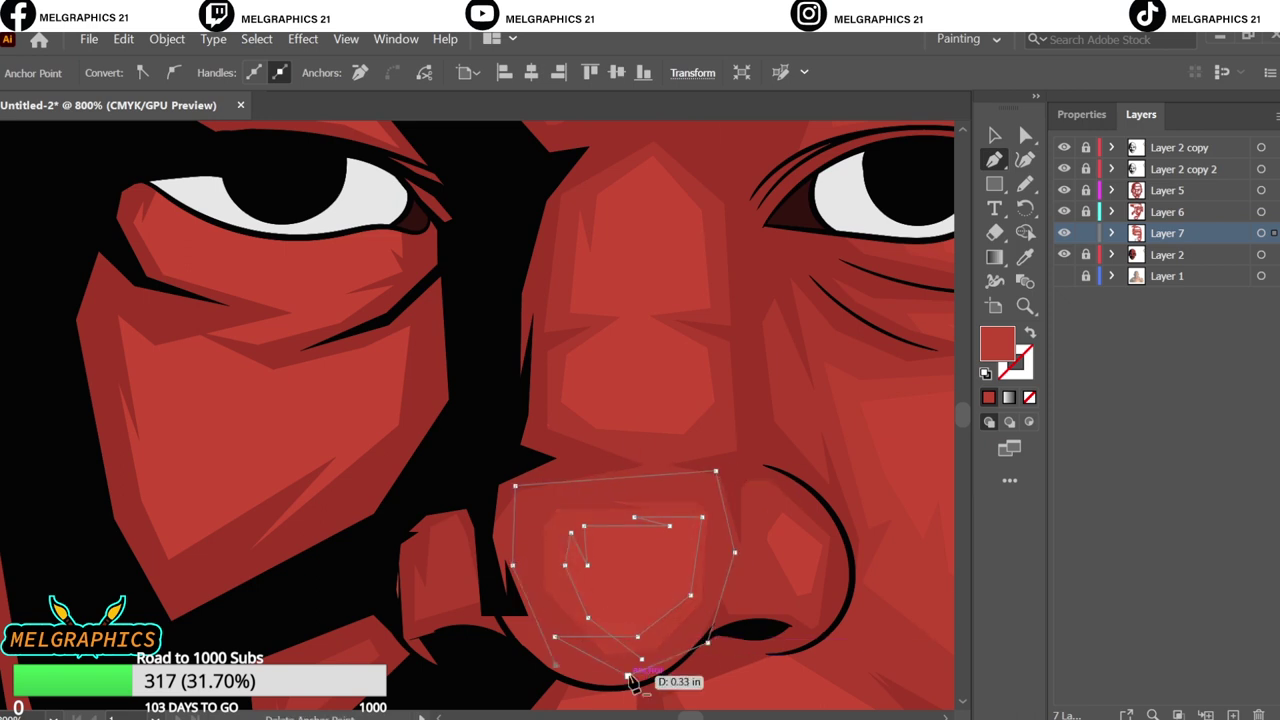
{"action": "scroll", "coordinate": [778, 505], "scroll_direction": "up", "scroll_amount": 3}
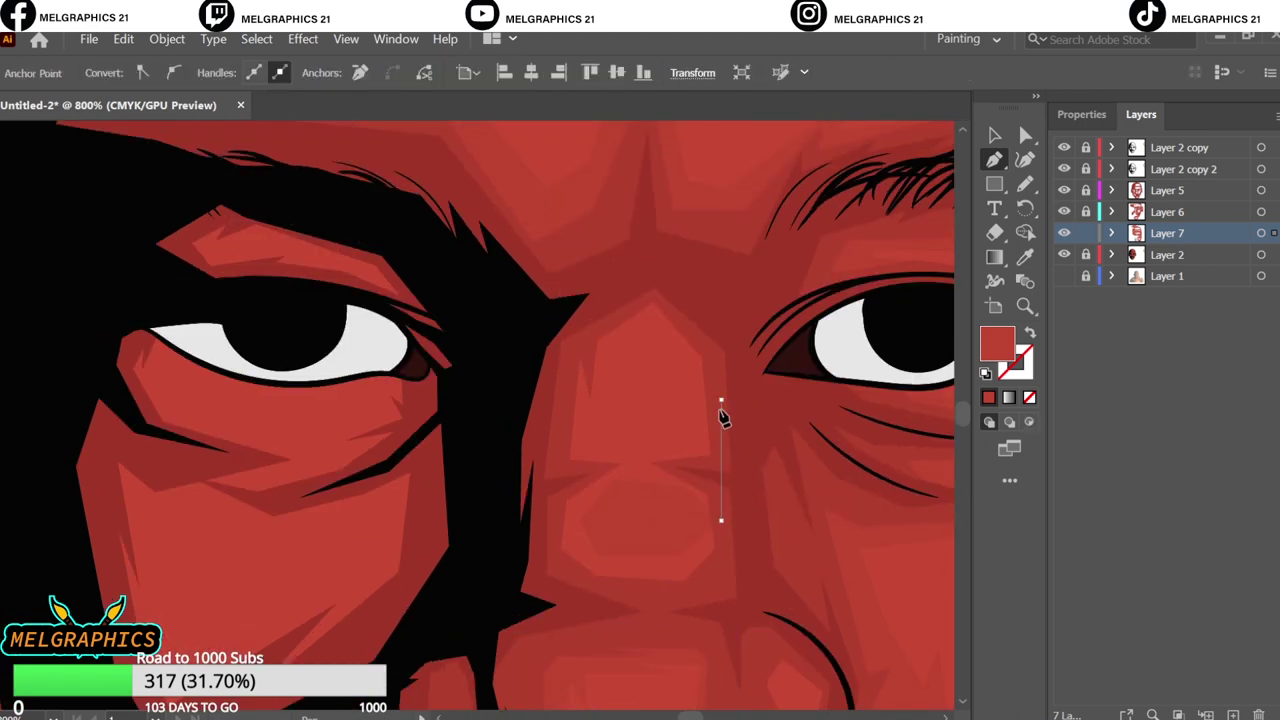
- Finish the nose path and close a facet along the nose bridge
{"action": "left_click", "coordinate": [621, 337]}
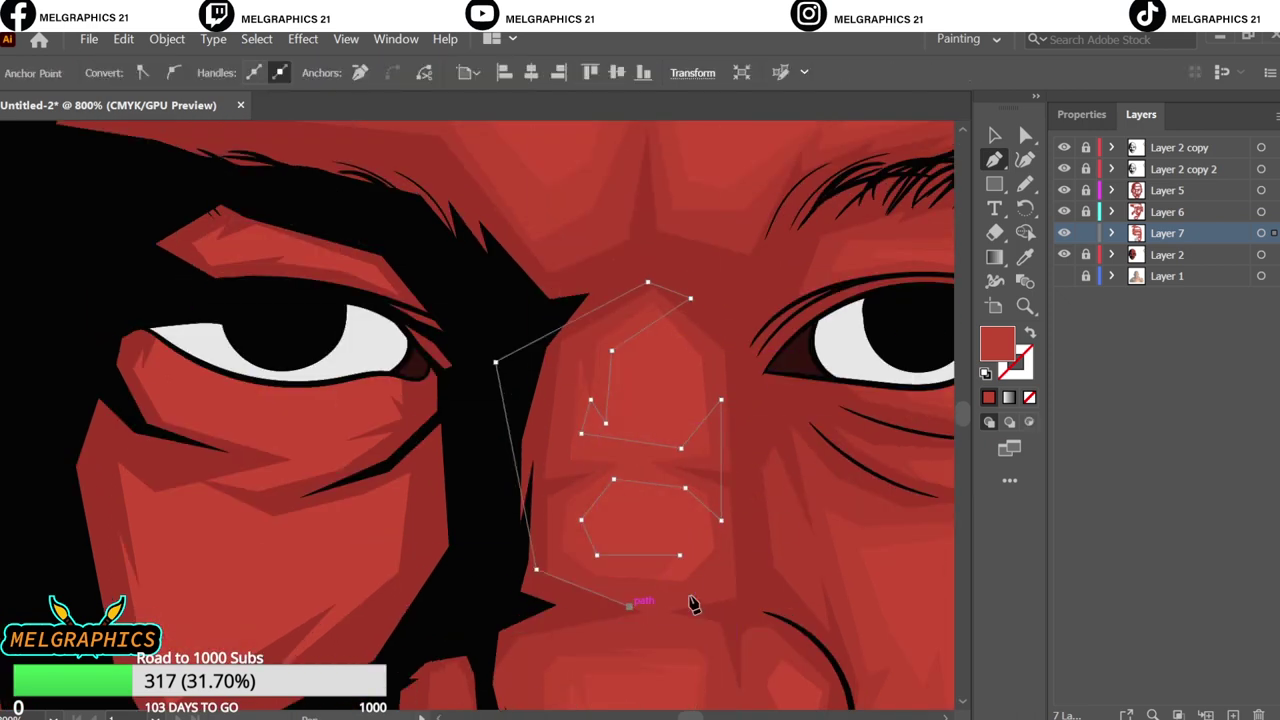
{"action": "left_click", "coordinate": [692, 386]}
{"action": "left_click", "coordinate": [623, 286]}
{"action": "left_click", "coordinate": [743, 383]}
{"action": "left_click", "coordinate": [677, 569]}
{"action": "scroll", "coordinate": [548, 390], "scroll_direction": "left", "scroll_amount": 3}
- Draw a facet along the lower eyelid extending down the cheek
{"action": "left_click", "coordinate": [348, 412]}
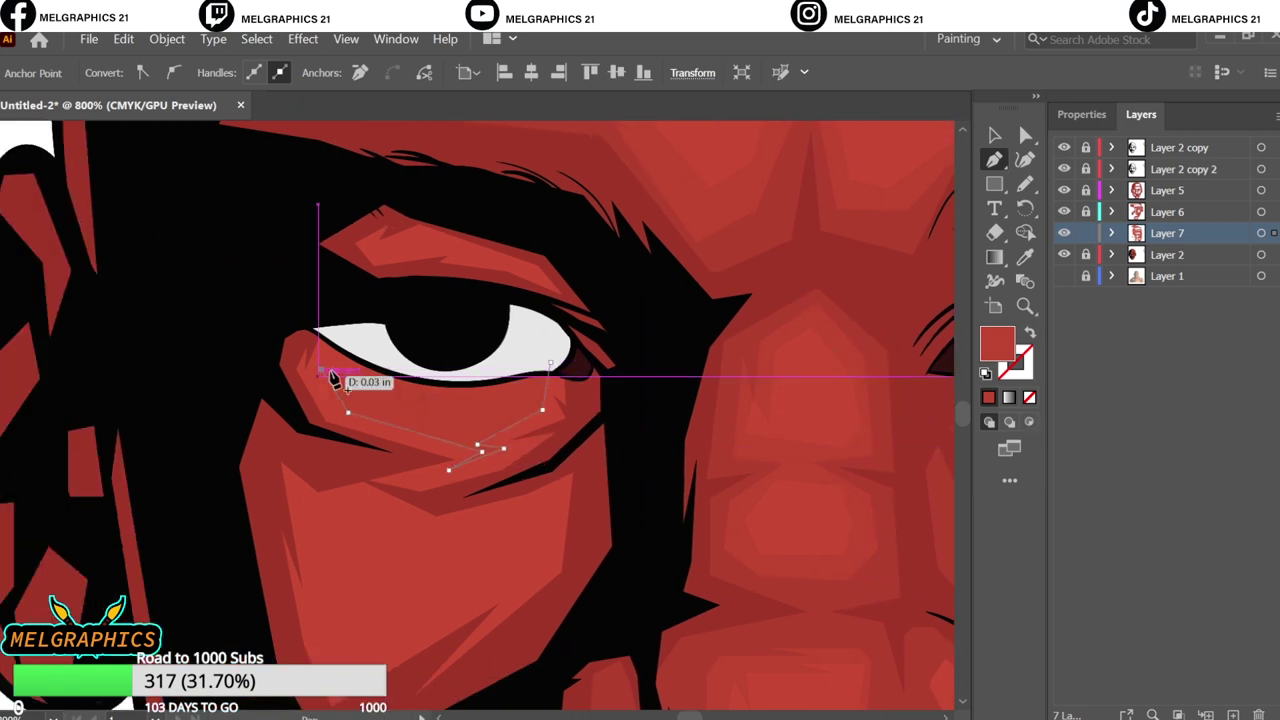
{"action": "left_click", "coordinate": [297, 312]}
{"action": "left_click", "coordinate": [217, 391]}
{"action": "left_click", "coordinate": [437, 539]}
{"action": "left_click", "coordinate": [558, 491]}
{"action": "left_click", "coordinate": [530, 625]}
{"action": "left_click", "coordinate": [553, 360]}
{"action": "scroll", "coordinate": [530, 472], "scroll_direction": "down", "scroll_amount": 2}
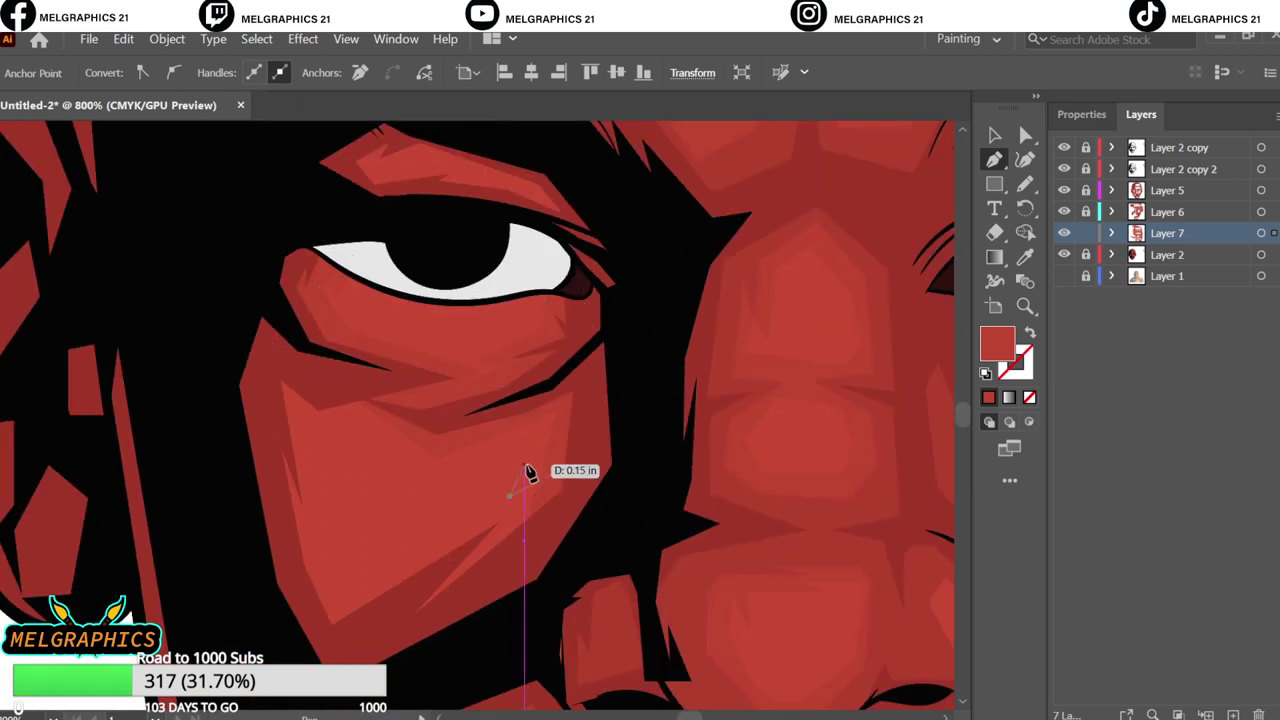
- Create a new Layer 8 for additional facets
{"action": "key", "text": "ctrl+0"}
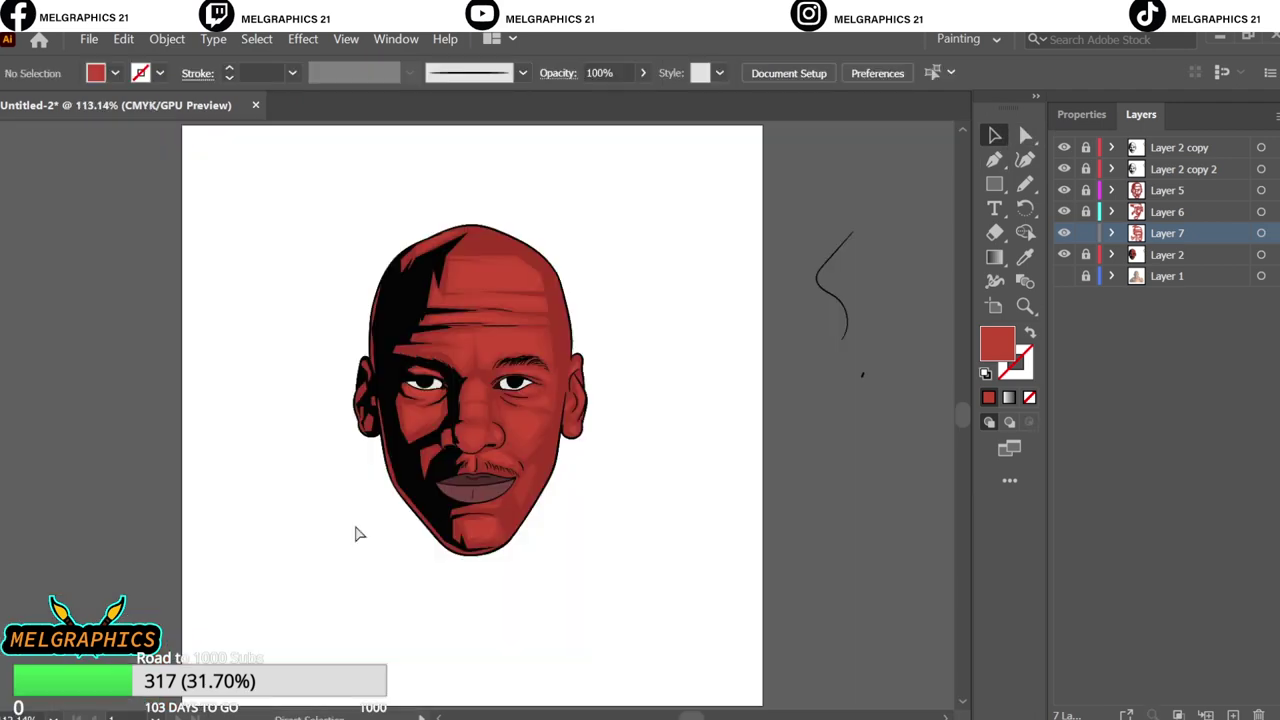
{"action": "key", "text": "ctrl+l"}
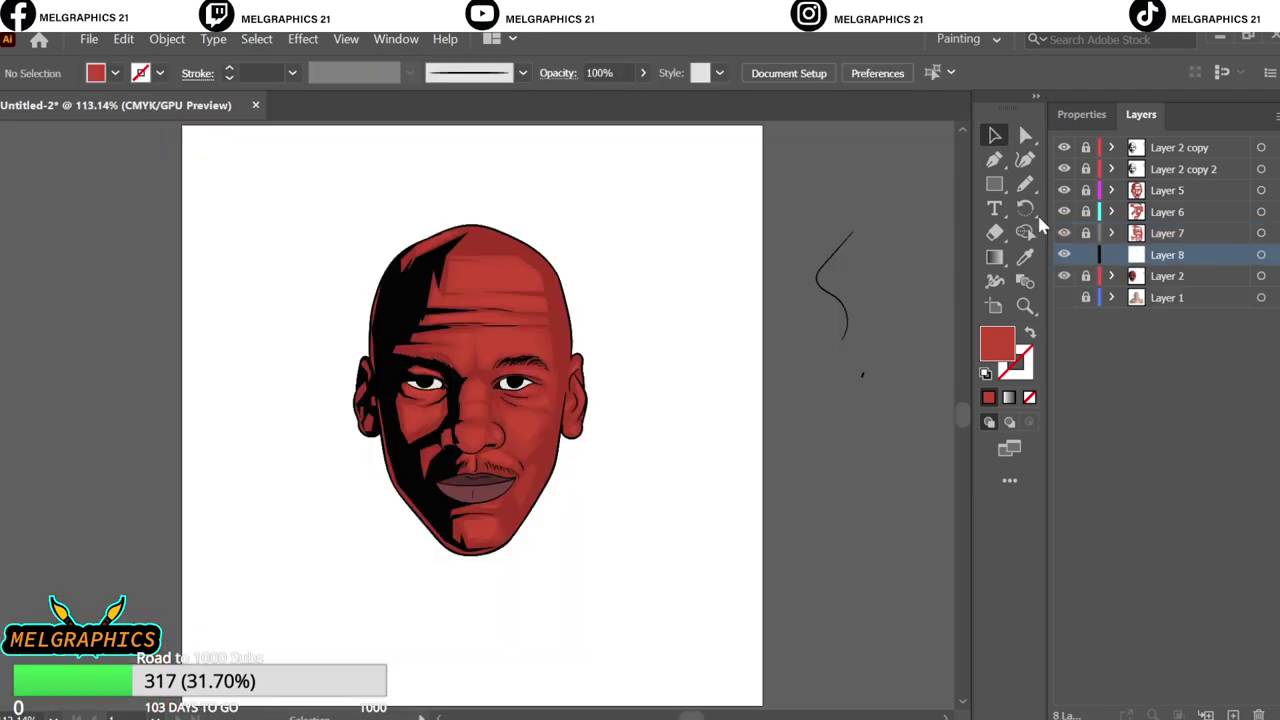
{"action": "left_click", "coordinate": [997, 160]}
{"action": "scroll", "coordinate": [486, 529], "scroll_direction": "up", "scroll_amount": 5}
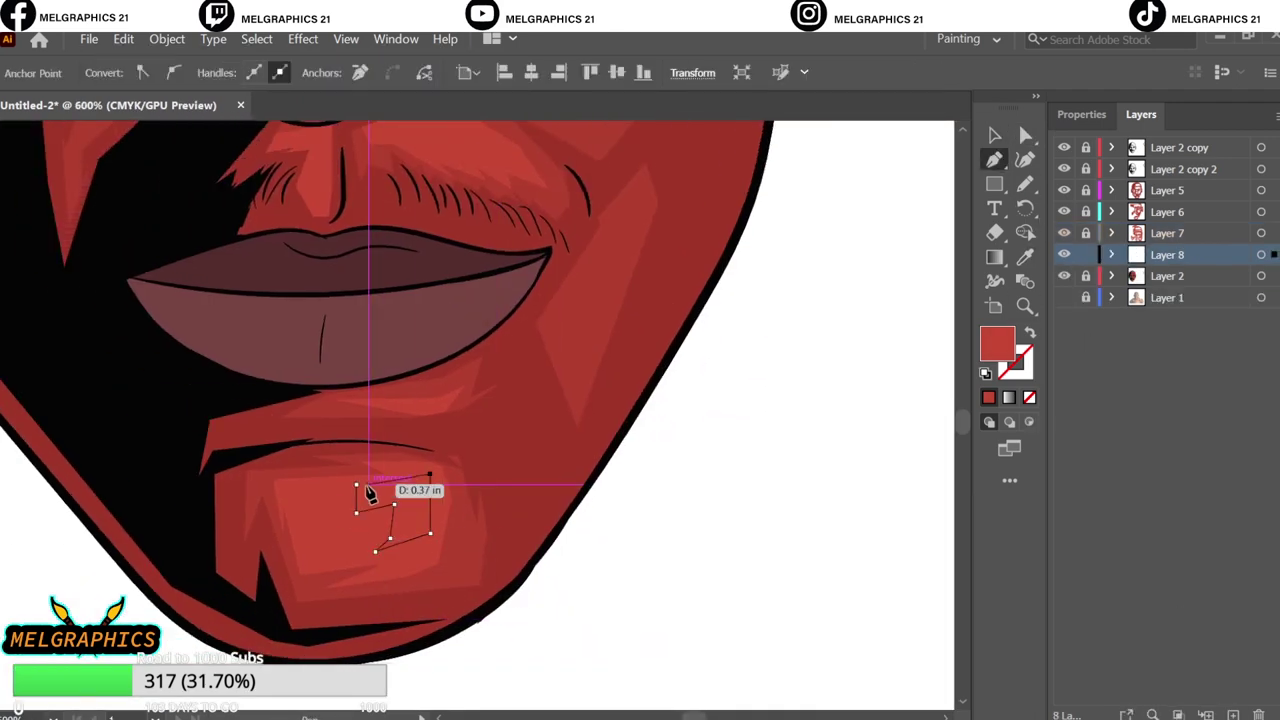
{"action": "scroll", "coordinate": [371, 491], "scroll_direction": "up", "scroll_amount": 4}
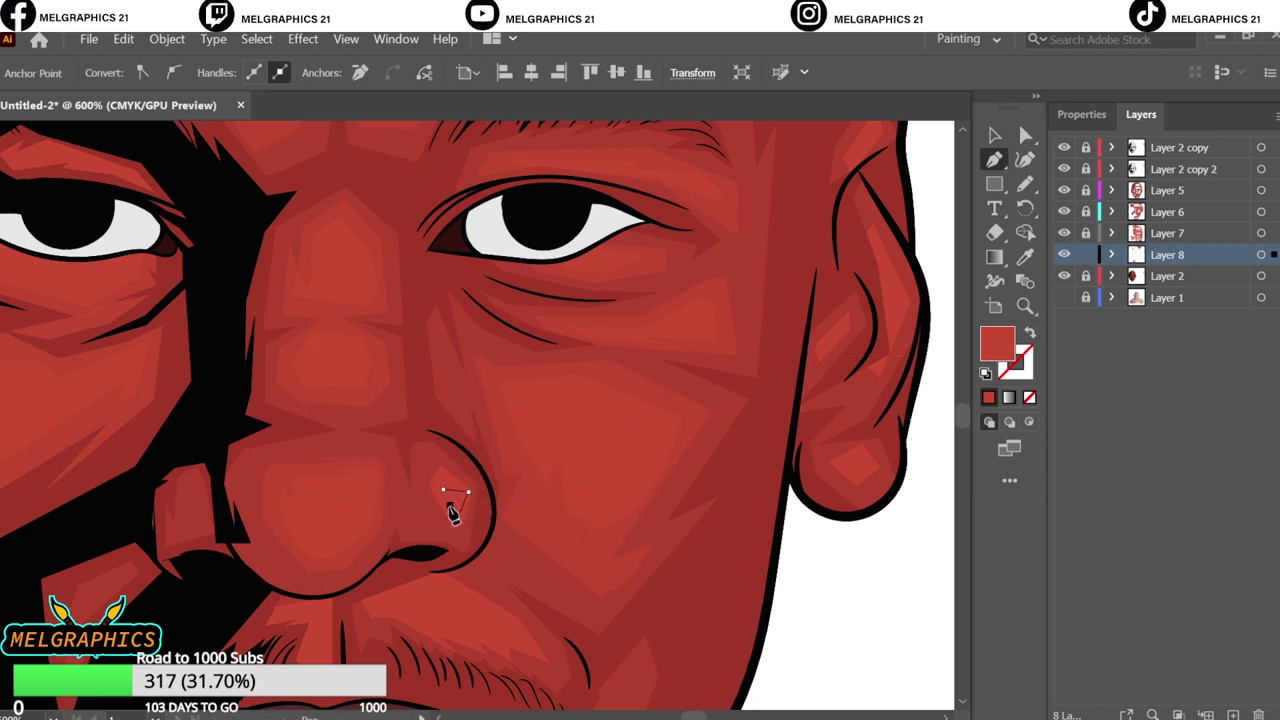
{"action": "scroll", "coordinate": [333, 557], "scroll_direction": "up", "scroll_amount": 4}
- Draw facet shapes beside the nose, on the brow and on top of the head
{"action": "left_click", "coordinate": [334, 541]}
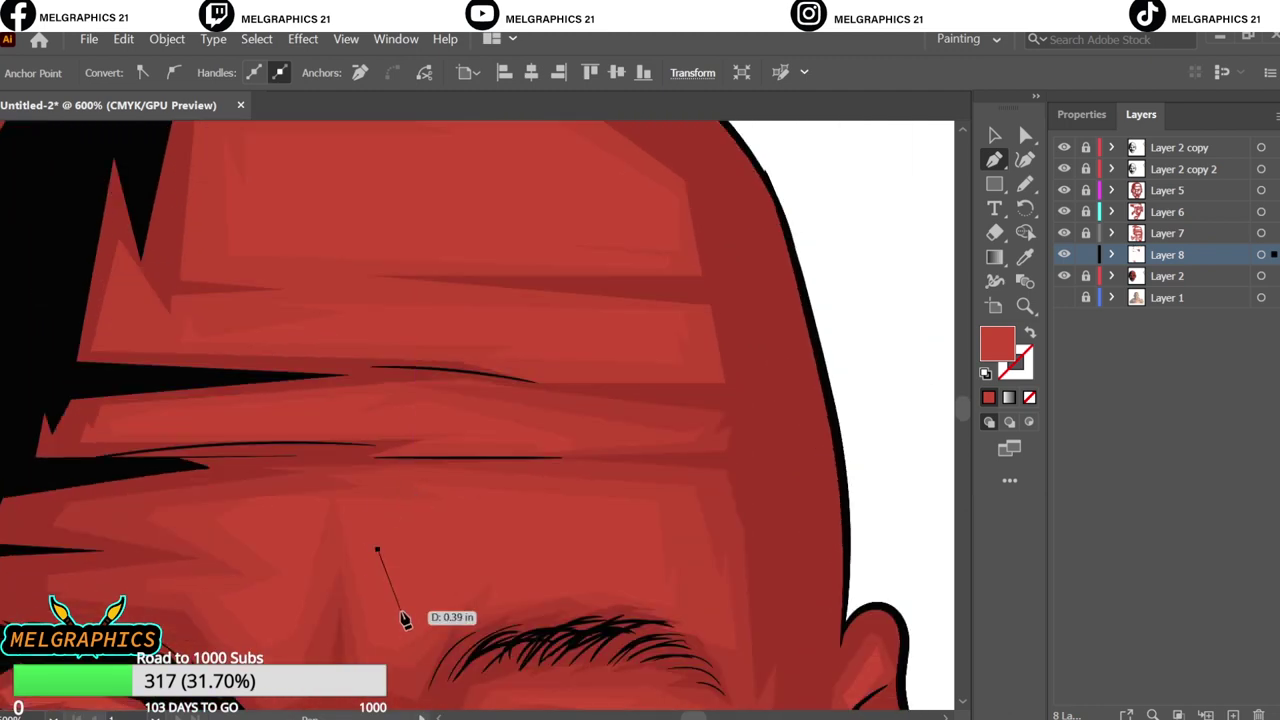
{"action": "left_click", "coordinate": [401, 611]}
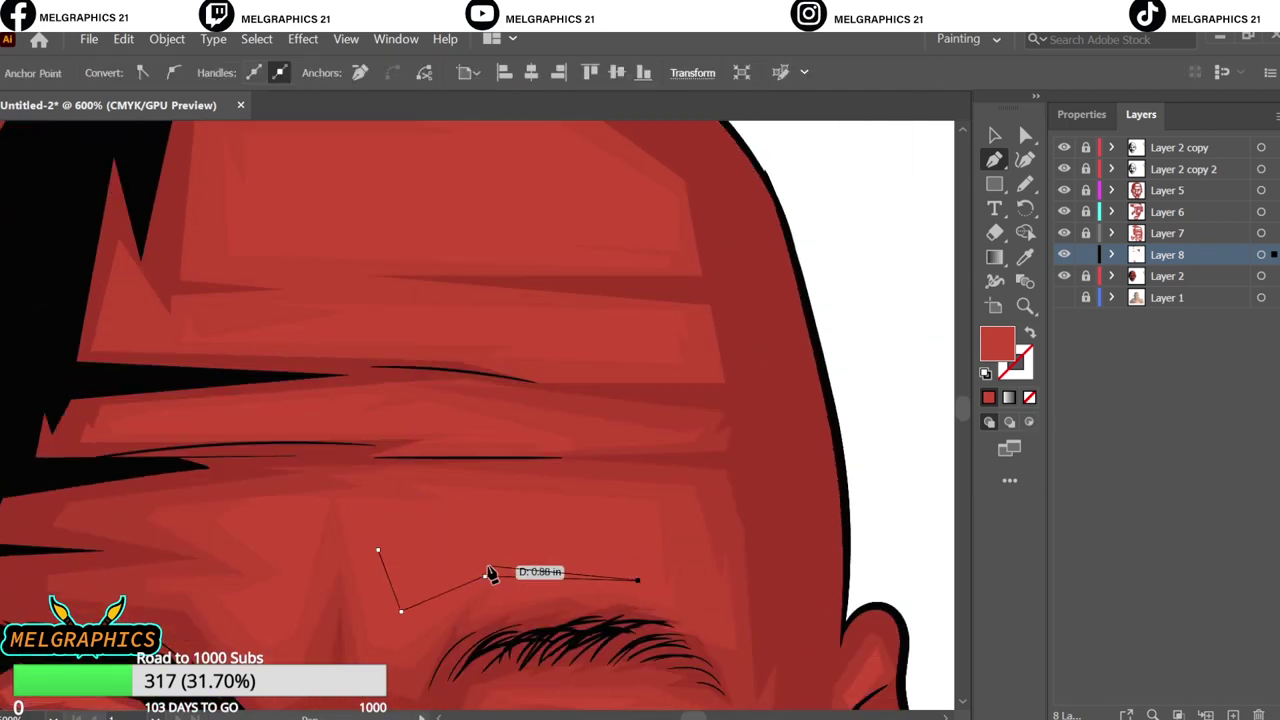
{"action": "scroll", "coordinate": [392, 553], "scroll_direction": "up", "scroll_amount": 5}
{"action": "left_click", "coordinate": [400, 466]}
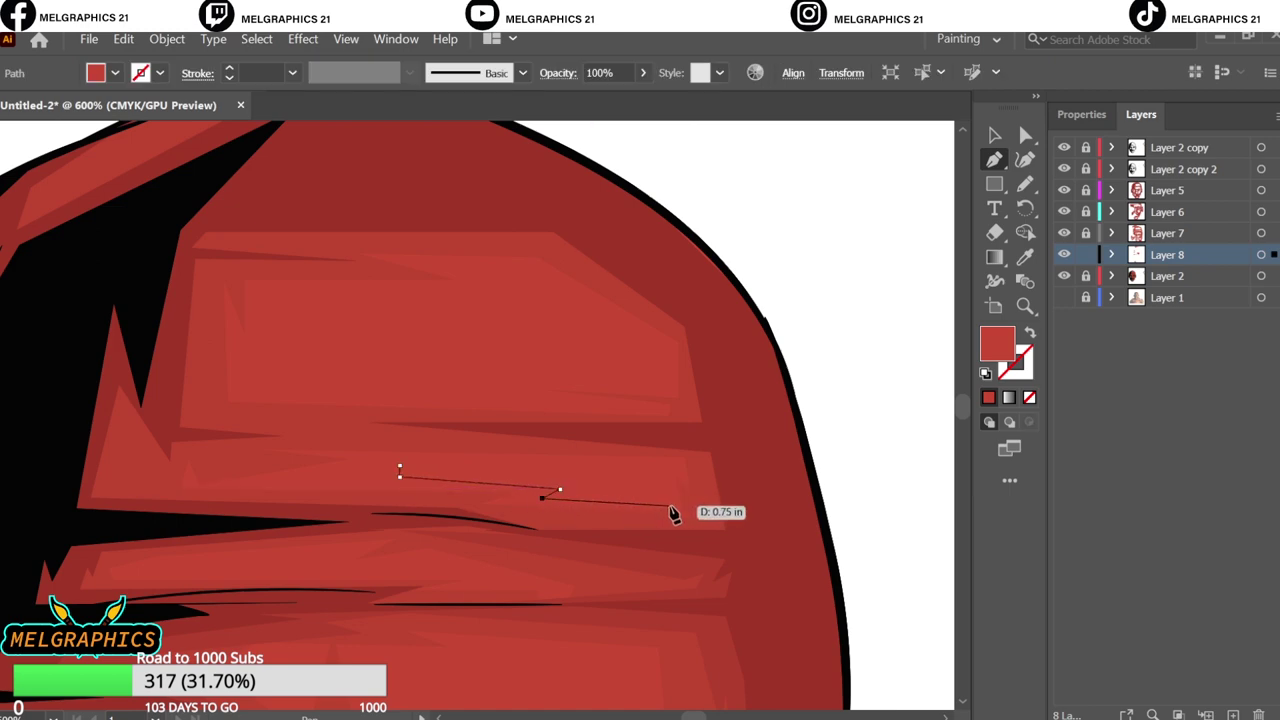
{"action": "scroll", "coordinate": [406, 466], "scroll_direction": "up", "scroll_amount": 1}
{"action": "left_click", "coordinate": [639, 527]}
{"action": "left_click", "coordinate": [527, 422]}
{"action": "left_click", "coordinate": [368, 462]}
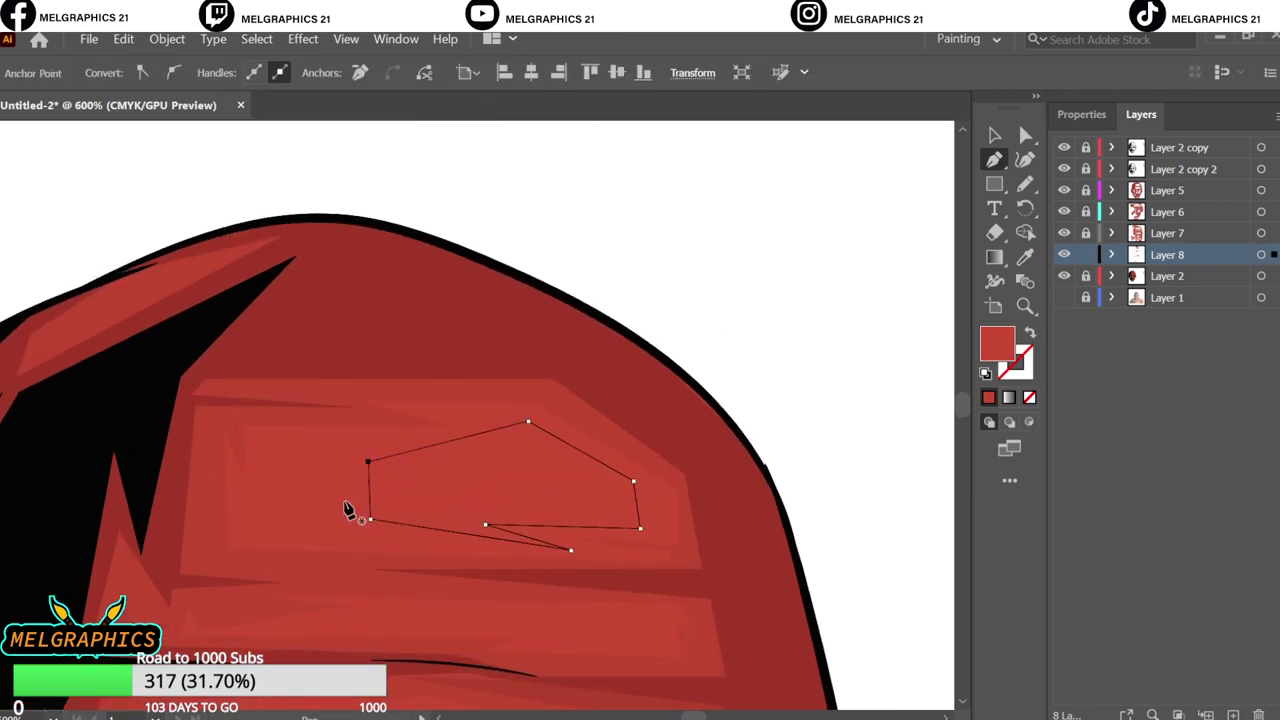
- Recolor Layer 8's facets via Recolor Artwork, then add a new Layer 9
{"action": "key", "text": "v"}
{"action": "left_click", "coordinate": [1261, 254]}
{"action": "left_click", "coordinate": [123, 38]}
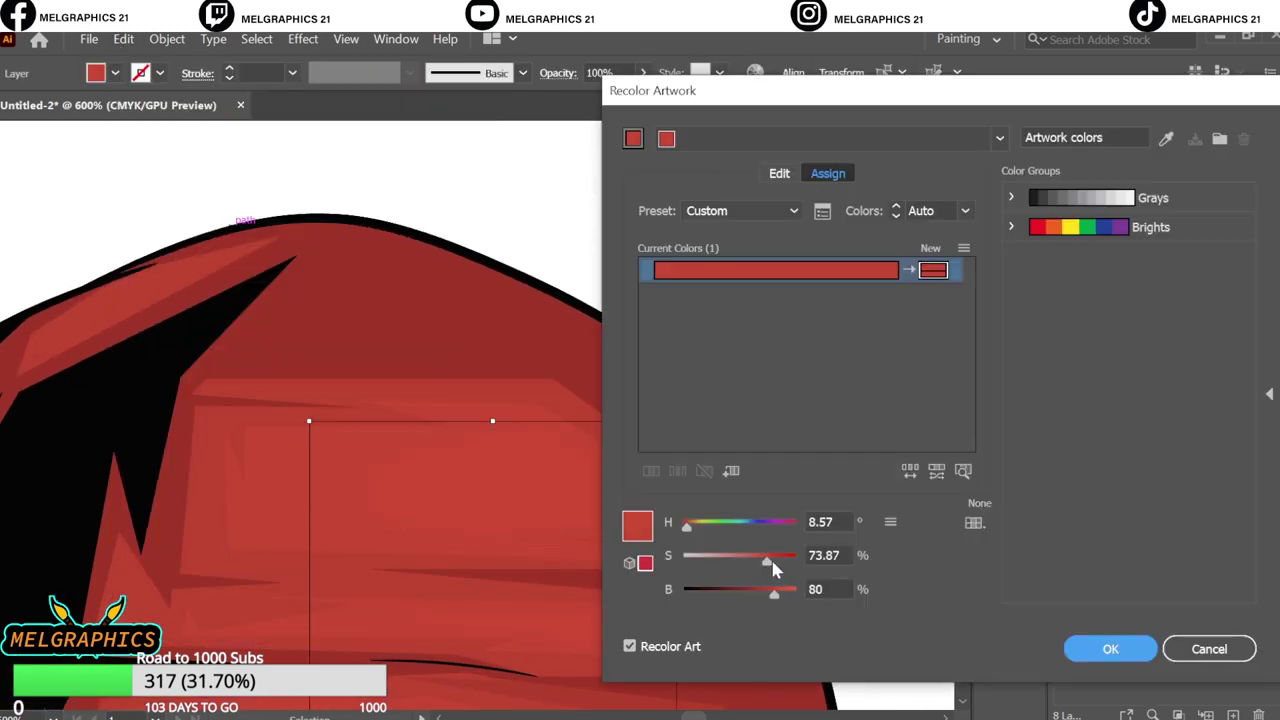
{"action": "scroll", "coordinate": [543, 466], "scroll_direction": "up", "scroll_amount": 2}
{"action": "scroll", "coordinate": [543, 466], "scroll_direction": "up", "scroll_amount": 4}
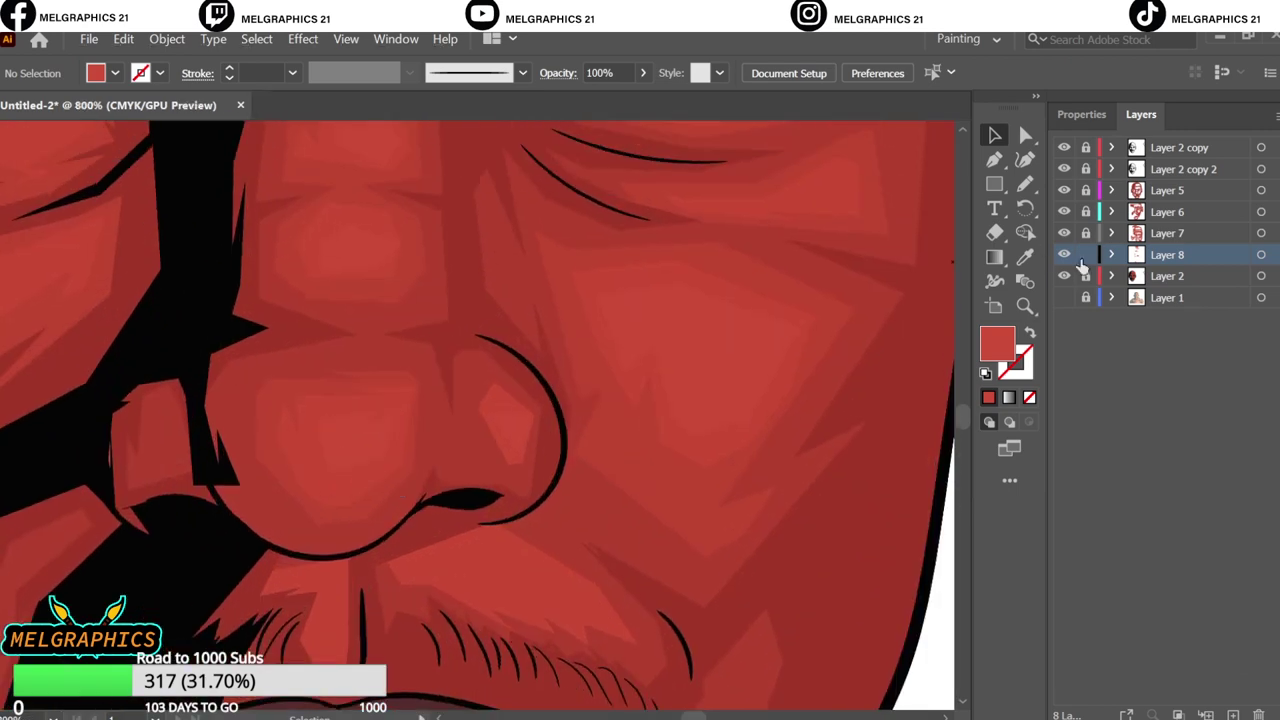
{"action": "key", "text": "ctrl+l"}
- Draw lighter facets on the nose tip and forehead with the Pen tool on Layer 9
{"action": "key", "text": "p"}
{"action": "left_click", "coordinate": [331, 497]}
{"action": "scroll", "coordinate": [360, 509], "scroll_direction": "down", "scroll_amount": 2}
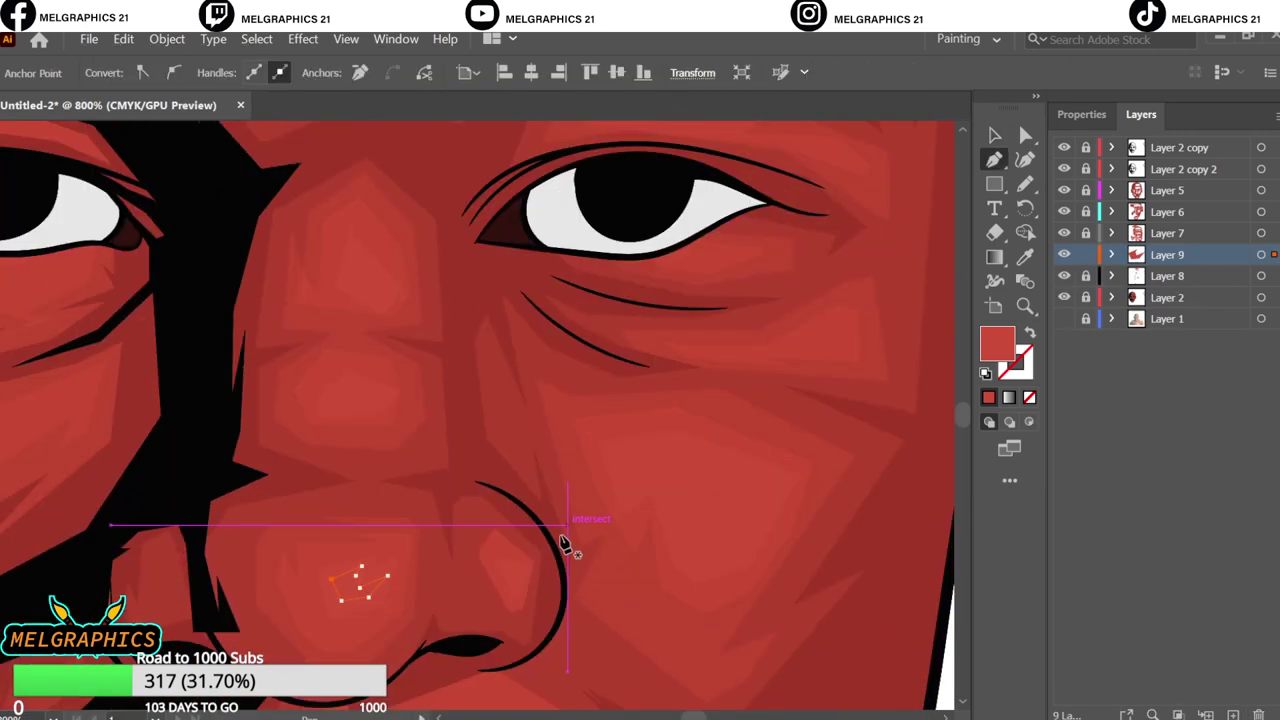
{"action": "scroll", "coordinate": [563, 543], "scroll_direction": "up", "scroll_amount": 5}
{"action": "scroll", "coordinate": [257, 608], "scroll_direction": "left", "scroll_amount": 5}
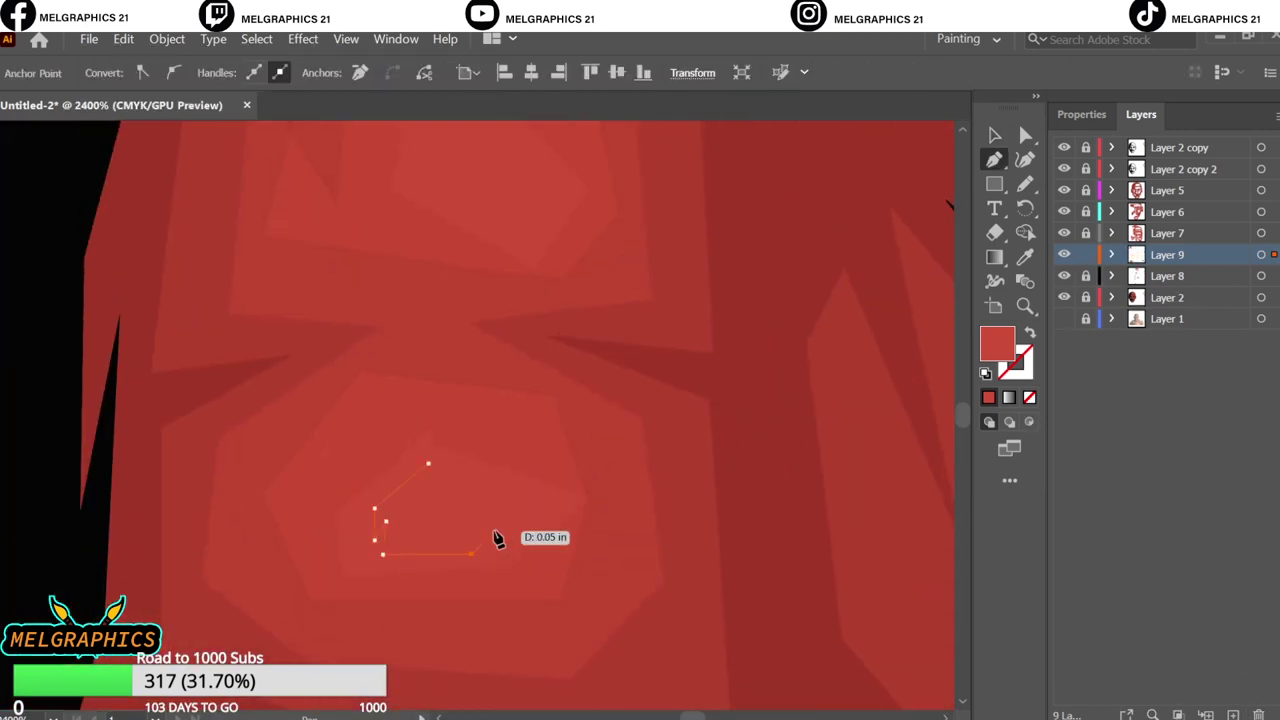
{"action": "scroll", "coordinate": [465, 512], "scroll_direction": "down", "scroll_amount": 2}
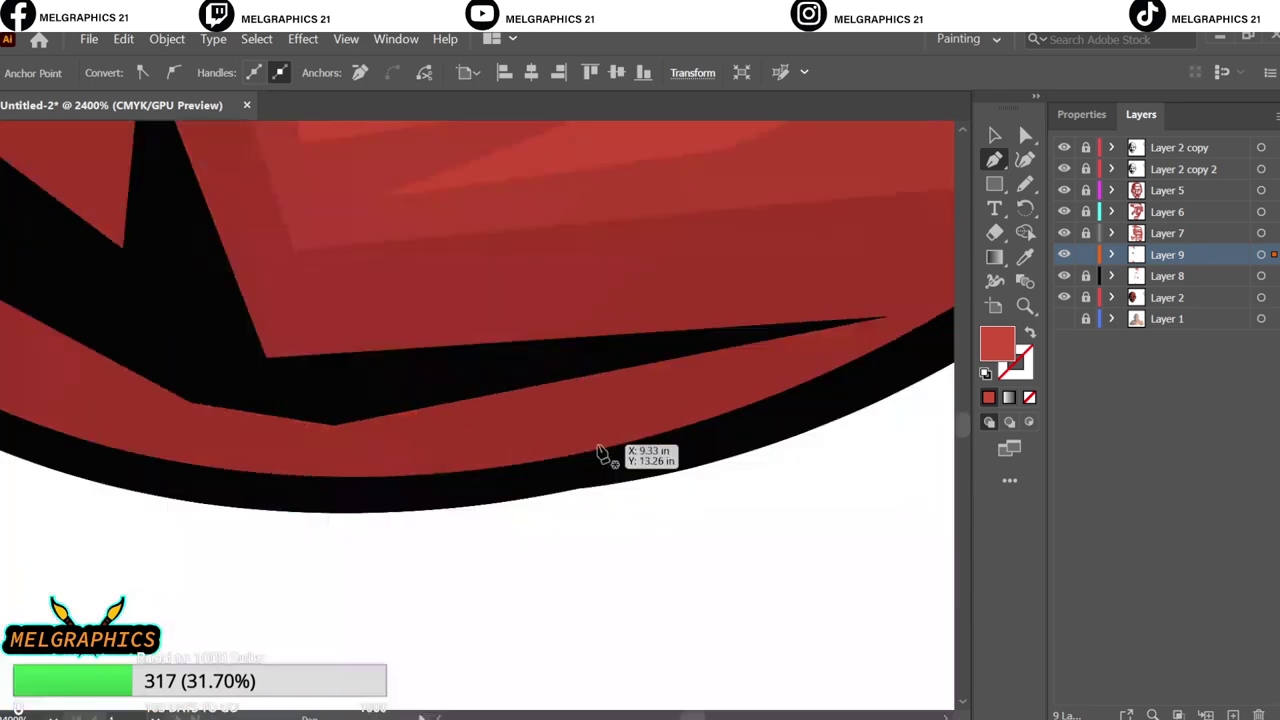
{"action": "scroll", "coordinate": [374, 634], "scroll_direction": "right", "scroll_amount": 3}
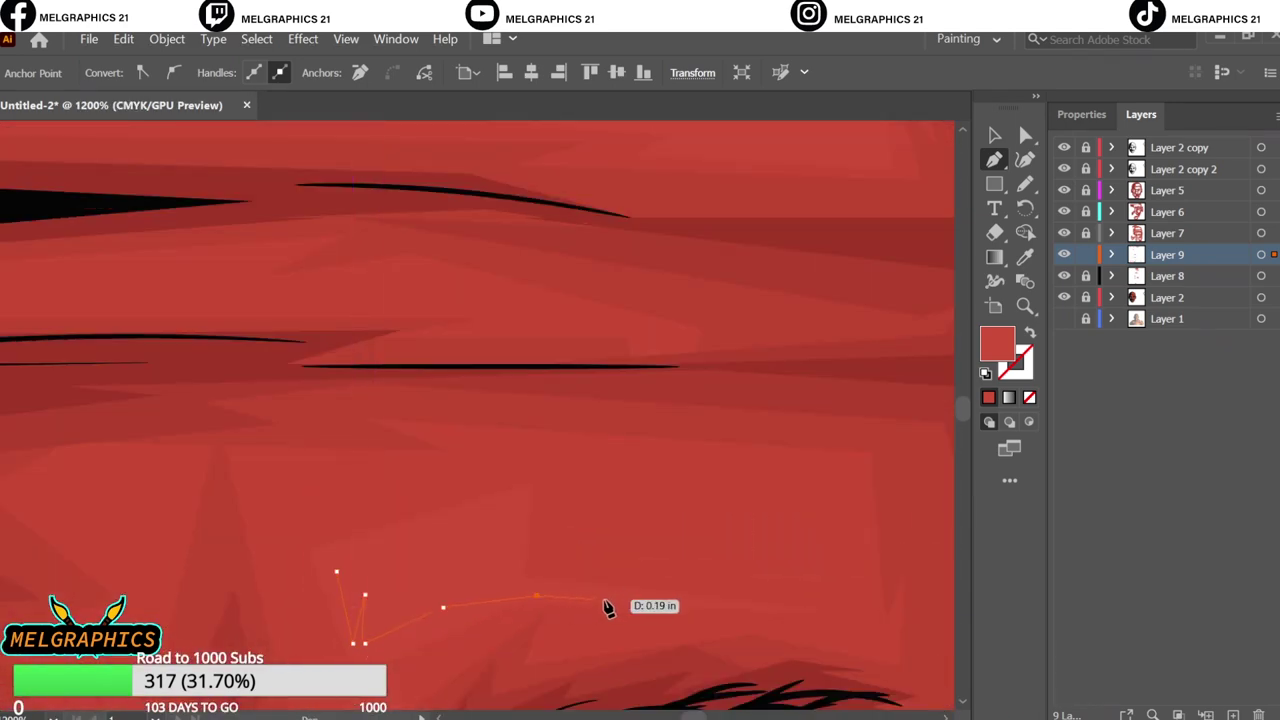
{"action": "left_click", "coordinate": [344, 575]}
{"action": "scroll", "coordinate": [640, 657], "scroll_direction": "right", "scroll_amount": 3}
{"action": "scroll", "coordinate": [737, 509], "scroll_direction": "down", "scroll_amount": 1}
{"action": "scroll", "coordinate": [837, 497], "scroll_direction": "up", "scroll_amount": 2}
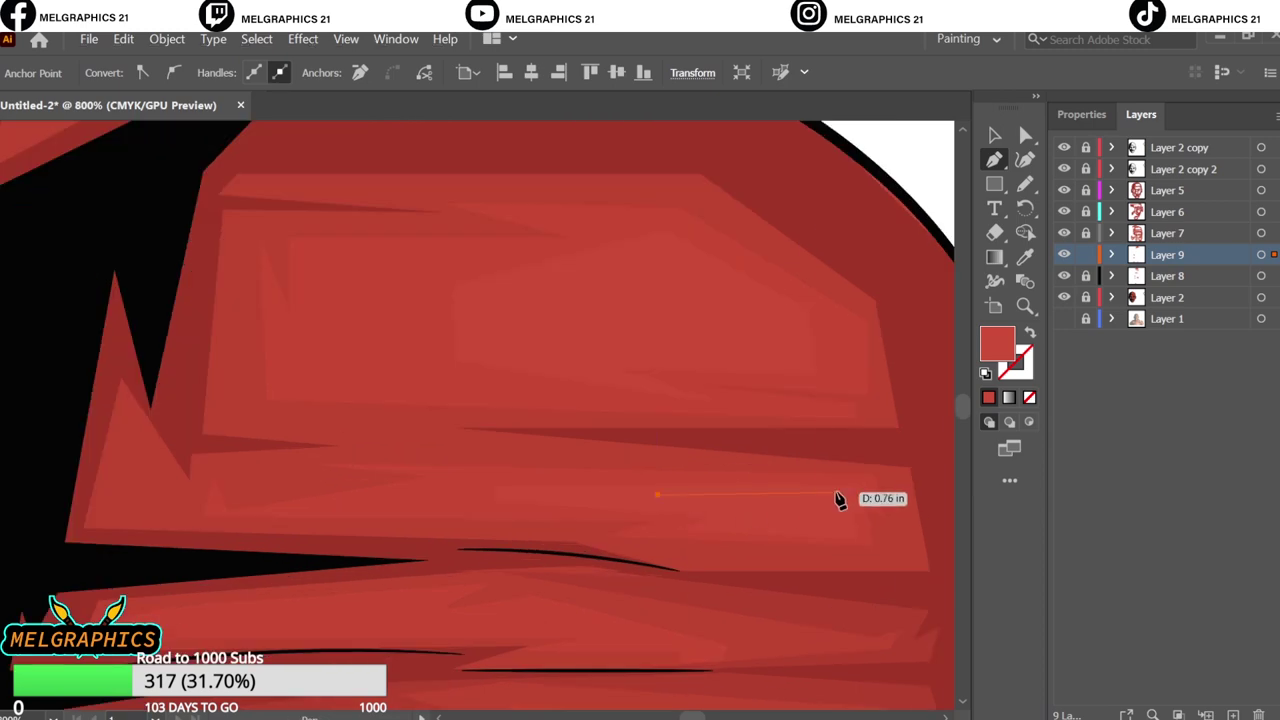
{"action": "scroll", "coordinate": [710, 512], "scroll_direction": "up", "scroll_amount": 3}
{"action": "left_click", "coordinate": [501, 442]}
{"action": "left_click", "coordinate": [513, 502]}
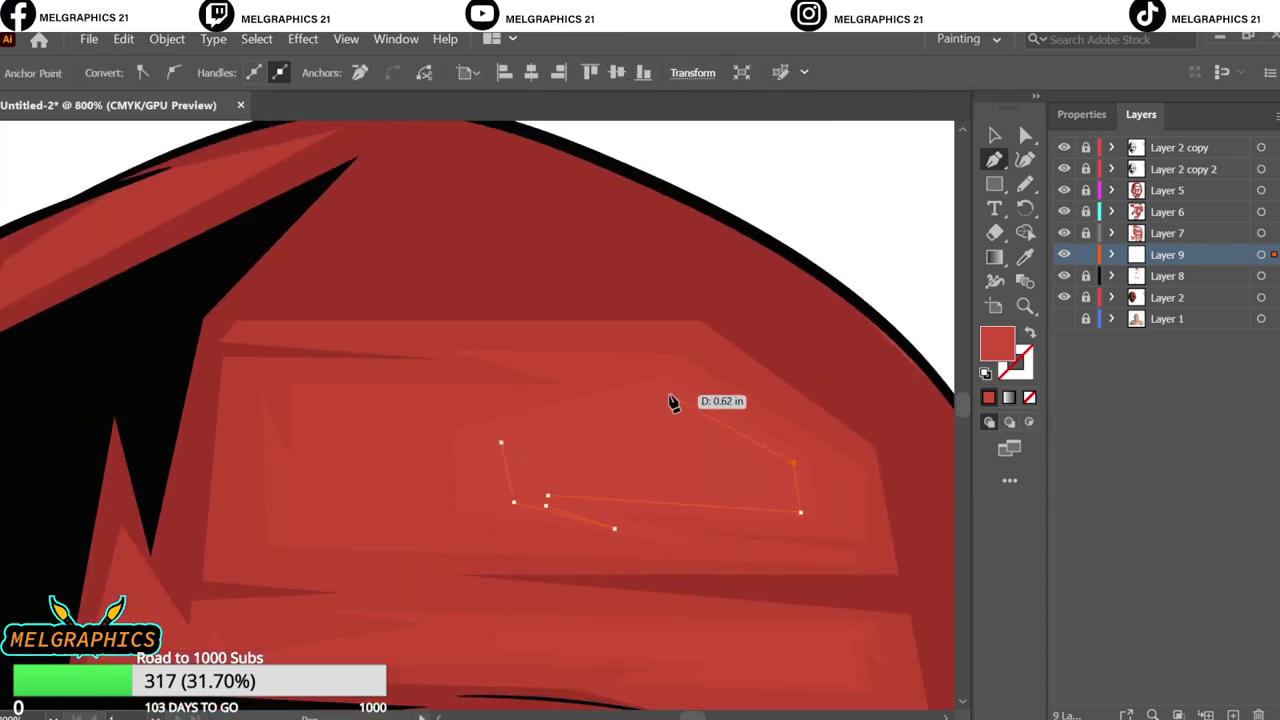
- Brighten all Layer 9 facets using Edit Colors > Recolor Artwork, then deselect and fit the face in view
{"action": "left_click", "coordinate": [1261, 255]}
{"action": "left_click", "coordinate": [123, 39]}
{"action": "left_click", "coordinate": [174, 163]}
{"action": "left_click", "coordinate": [490, 163]}
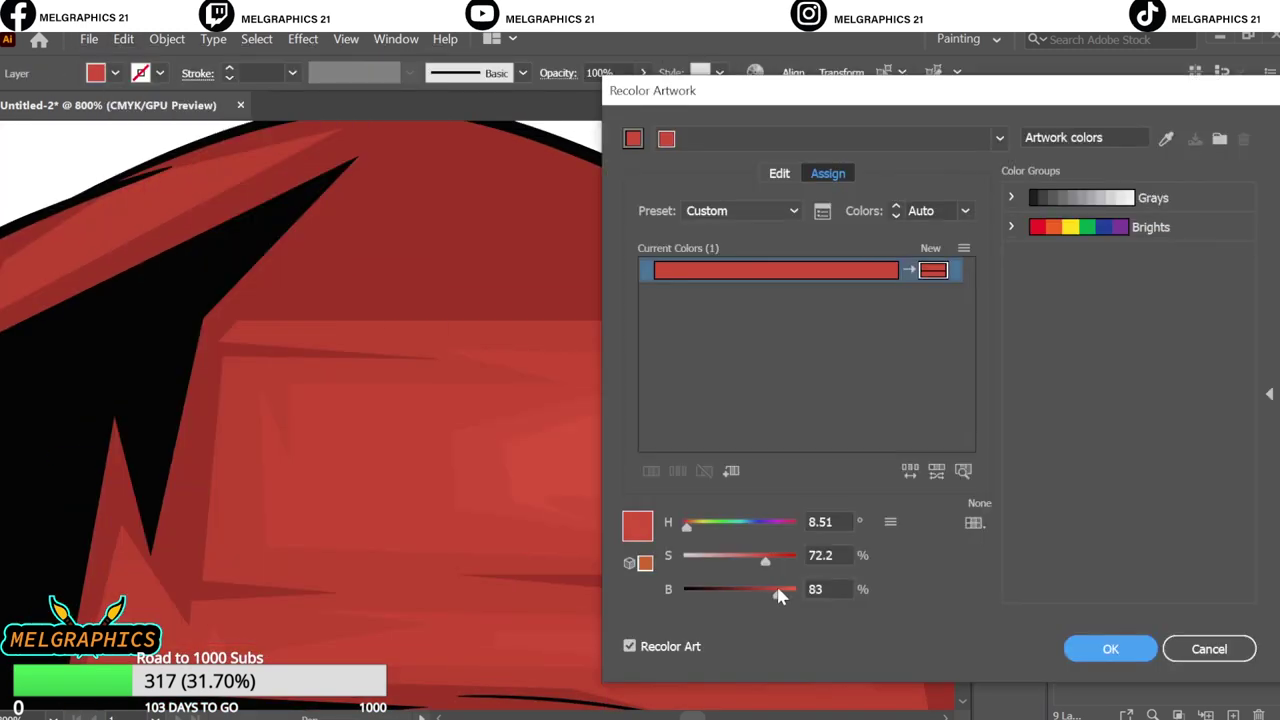
{"action": "left_click", "coordinate": [1110, 649]}
{"action": "left_click", "coordinate": [889, 192]}
{"action": "key", "text": "ctrl+0"}
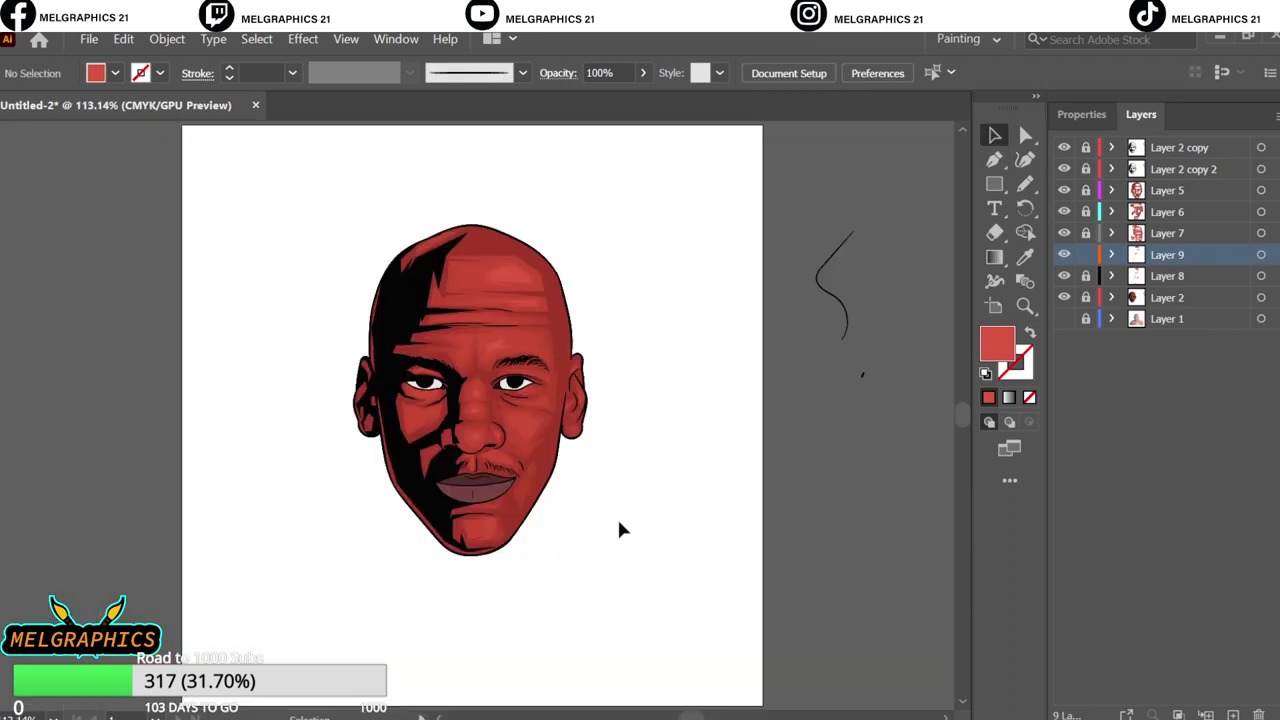
{"action": "left_click", "coordinate": [1190, 190]}
- Add a new layer above Layer 2 copy 2 and set a darker maroon fill sampled from the lips
{"action": "left_click", "coordinate": [1212, 169]}
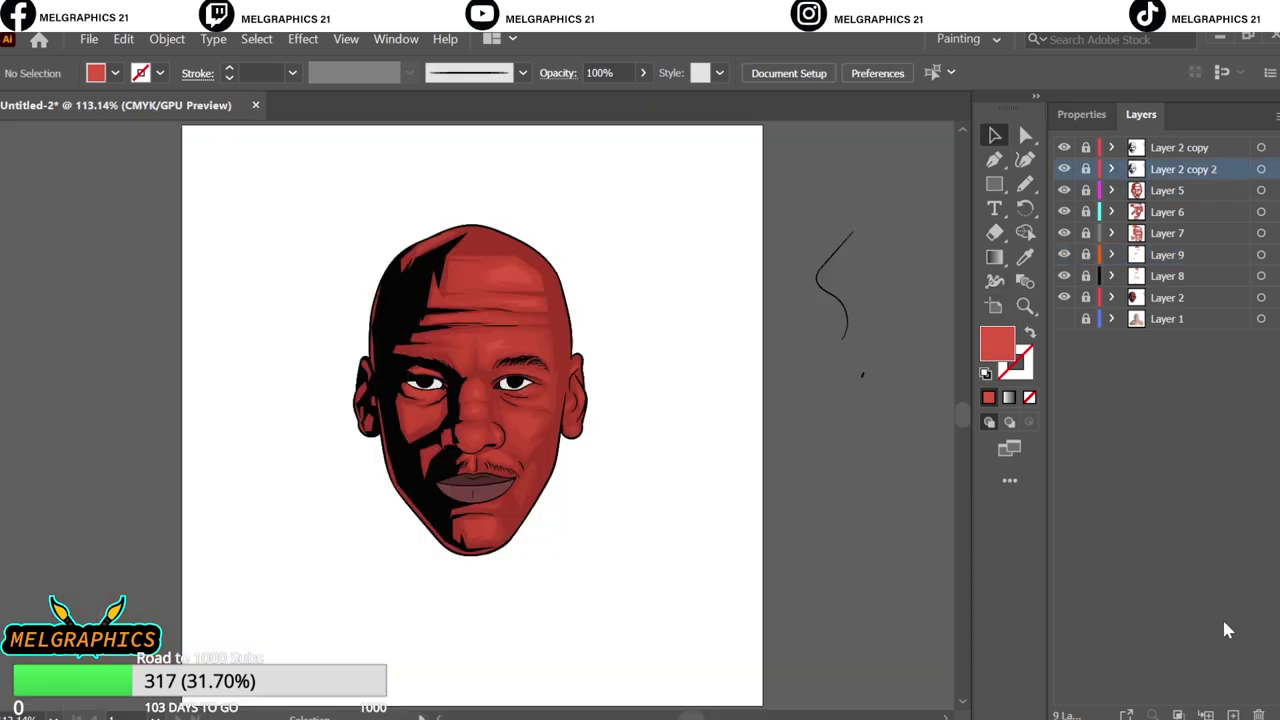
{"action": "left_click", "coordinate": [1233, 715]}
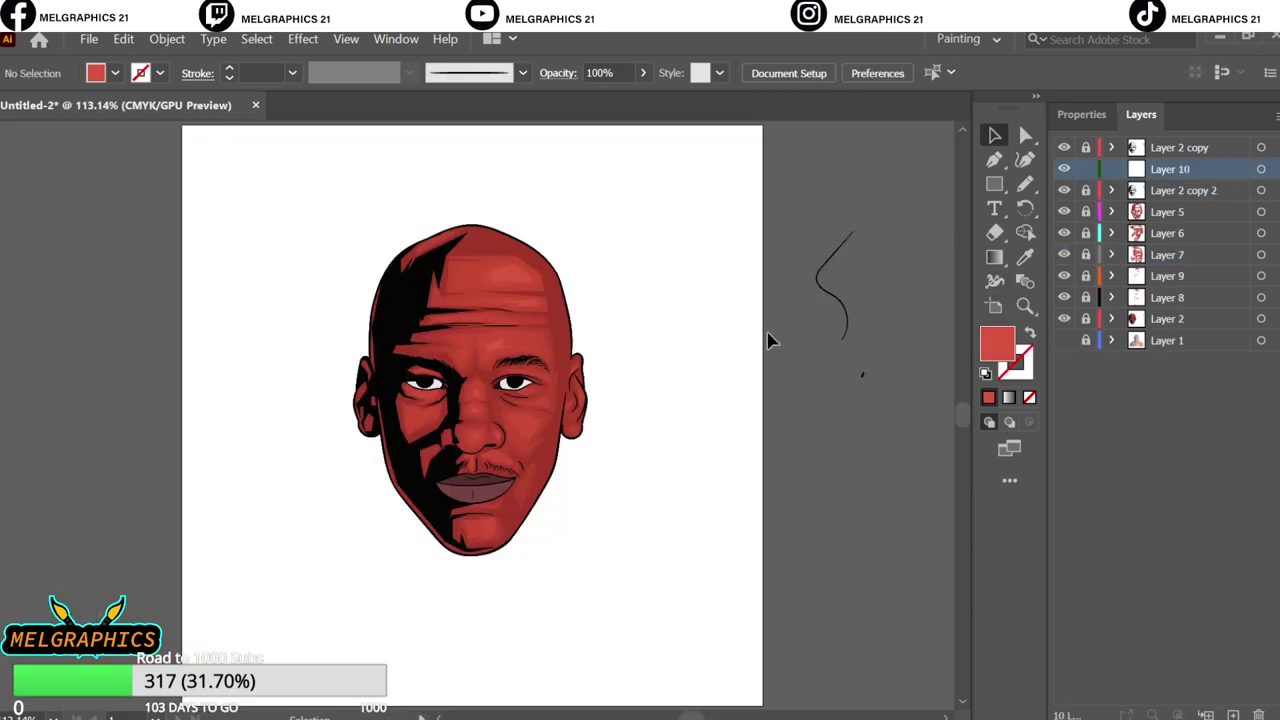
{"action": "key", "text": "i"}
{"action": "scroll", "coordinate": [464, 483], "scroll_direction": "up", "scroll_amount": 5}
{"action": "left_click", "coordinate": [897, 485]}
{"action": "double_click", "coordinate": [997, 345]}
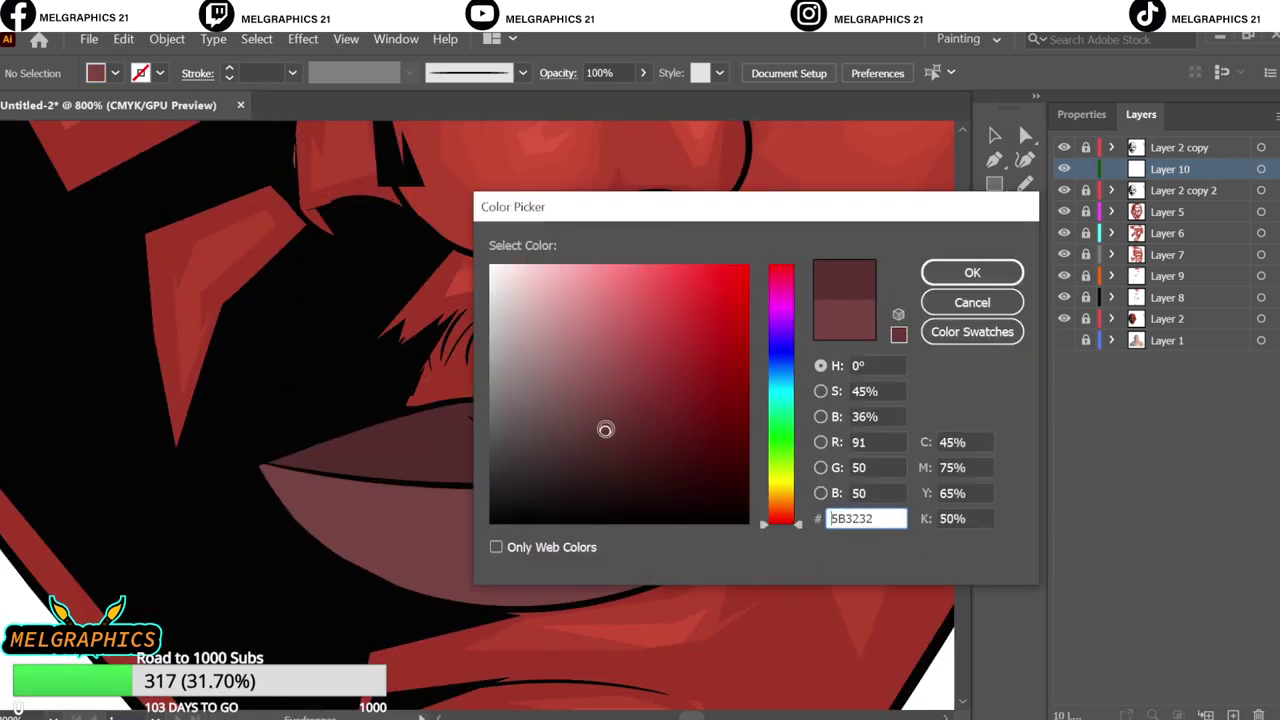
{"action": "key", "text": "Return"}
- Draw a lower-lip shadow facet extending toward the left mouth corner
{"action": "key", "text": "p"}
{"action": "left_click", "coordinate": [505, 579]}
{"action": "left_click", "coordinate": [525, 496]}
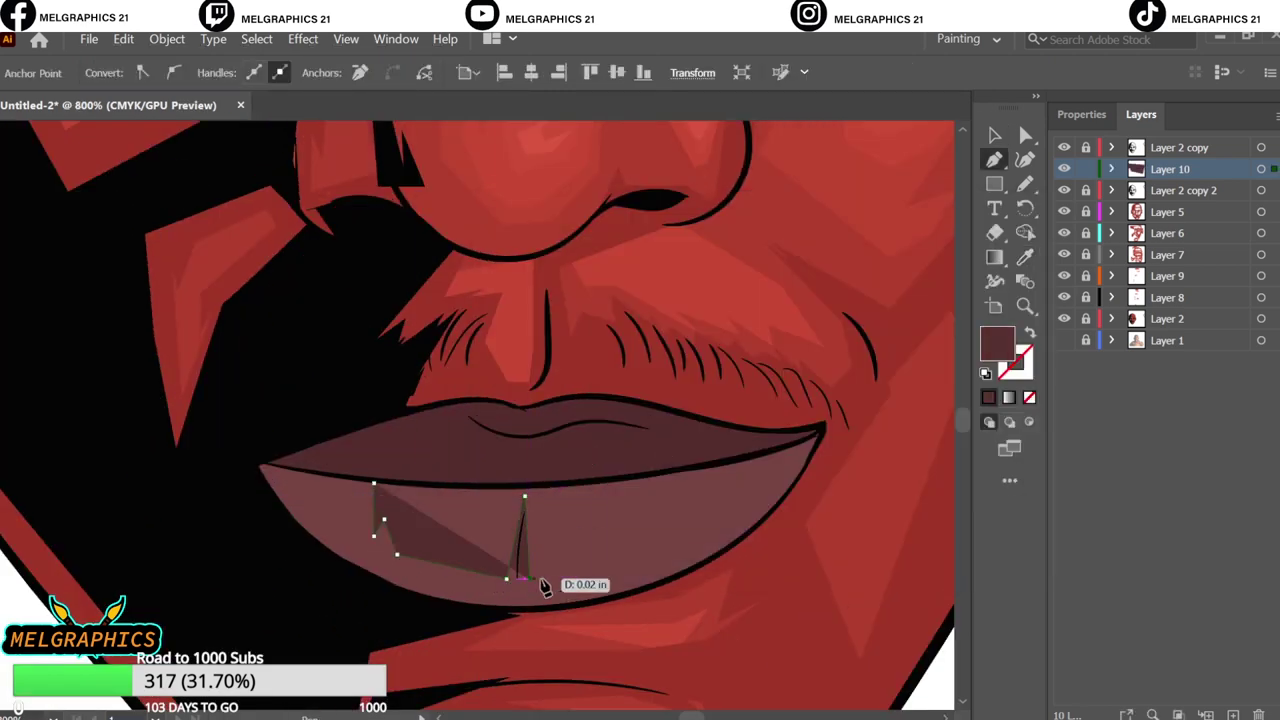
{"action": "left_click", "coordinate": [599, 578]}
{"action": "left_click", "coordinate": [749, 516]}
{"action": "left_click", "coordinate": [606, 590]}
{"action": "left_click", "coordinate": [470, 592]}
{"action": "left_click", "coordinate": [342, 567]}
{"action": "left_click", "coordinate": [230, 492]}
{"action": "left_click", "coordinate": [226, 450]}
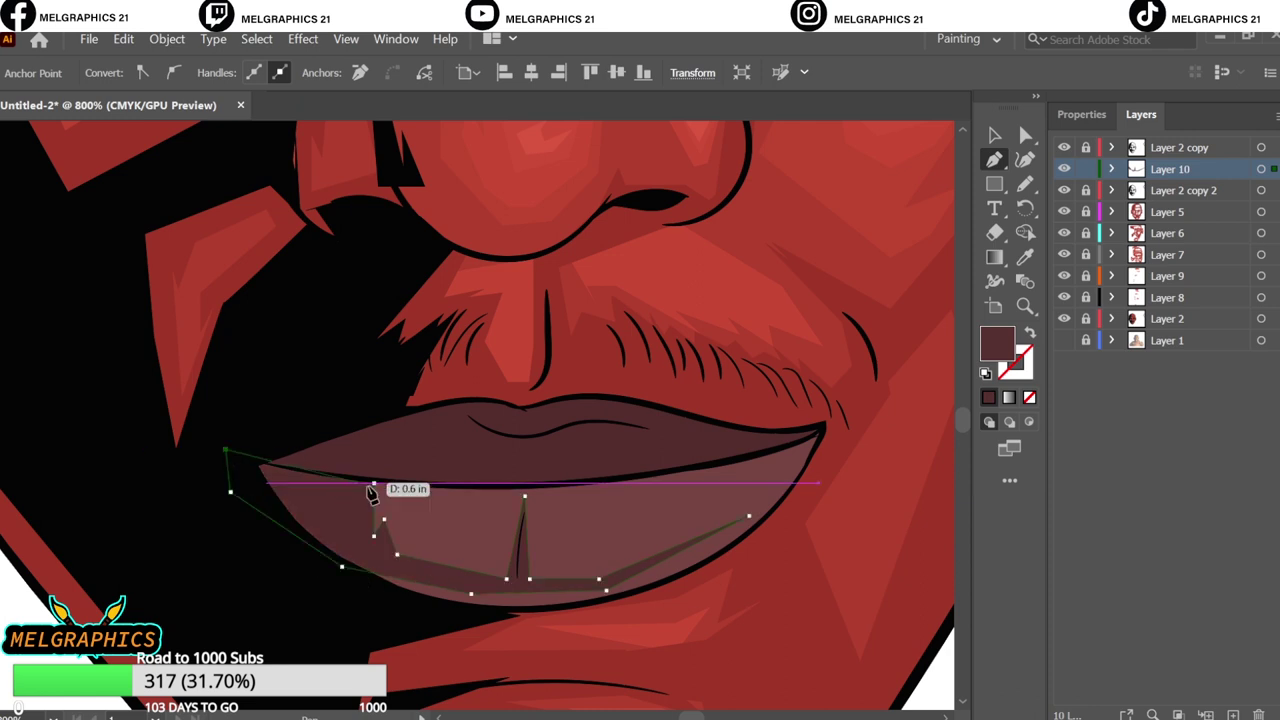
- With a darker maroon fill, draw a curved closed shadow shape along the upper lip
{"action": "scroll", "coordinate": [834, 559], "scroll_direction": "up", "scroll_amount": 3}
{"action": "key", "text": "i"}
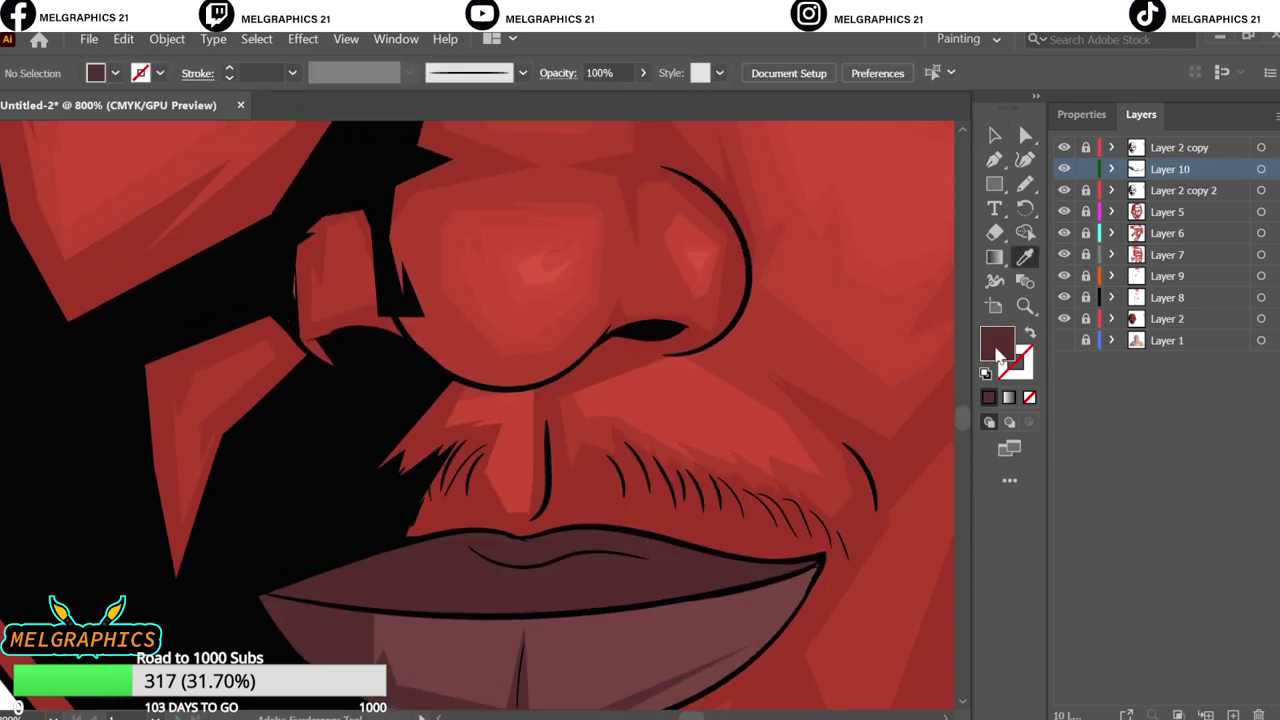
{"action": "double_click", "coordinate": [997, 355]}
{"action": "left_click", "coordinate": [969, 271]}
{"action": "key", "text": "p"}
{"action": "left_click", "coordinate": [371, 614]}
{"action": "left_click", "coordinate": [490, 563]}
{"action": "left_click", "coordinate": [509, 581]}
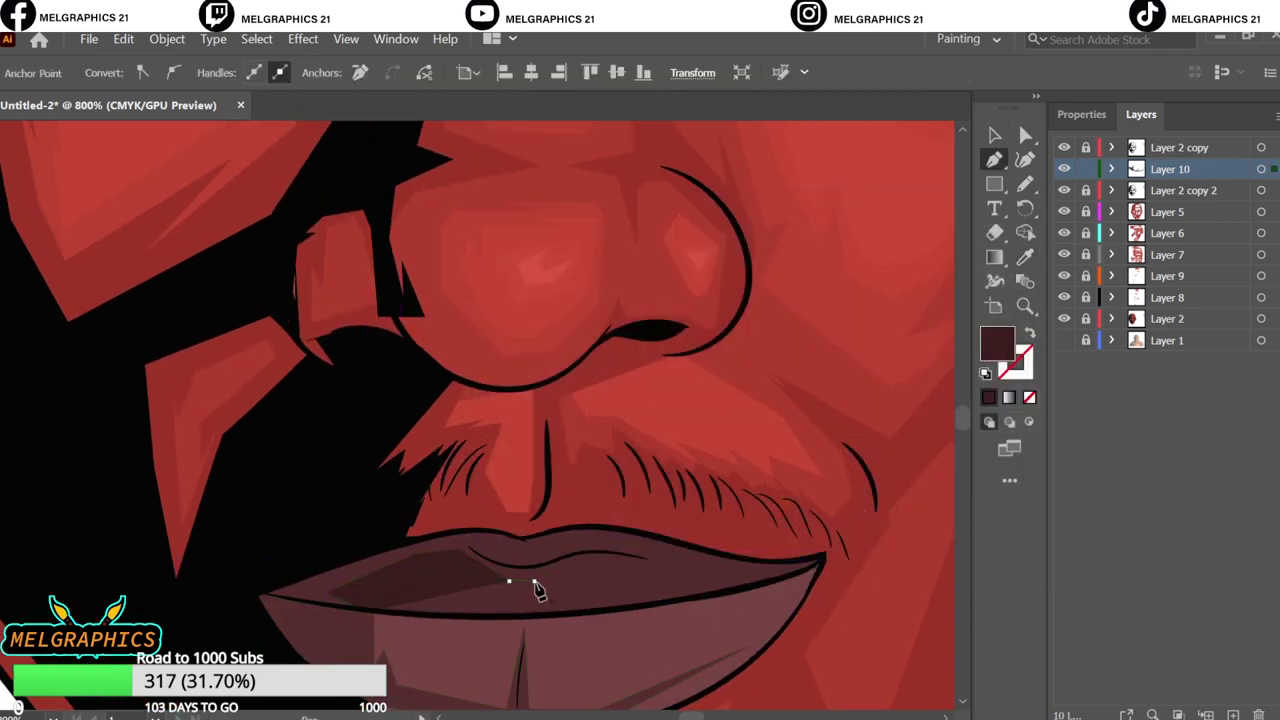
{"action": "left_click_drag", "start_coordinate": [582, 563], "coordinate": [624, 557]}
{"action": "left_click", "coordinate": [715, 572]}
{"action": "left_click_drag", "start_coordinate": [534, 557], "coordinate": [484, 550]}
{"action": "left_click", "coordinate": [459, 548]}
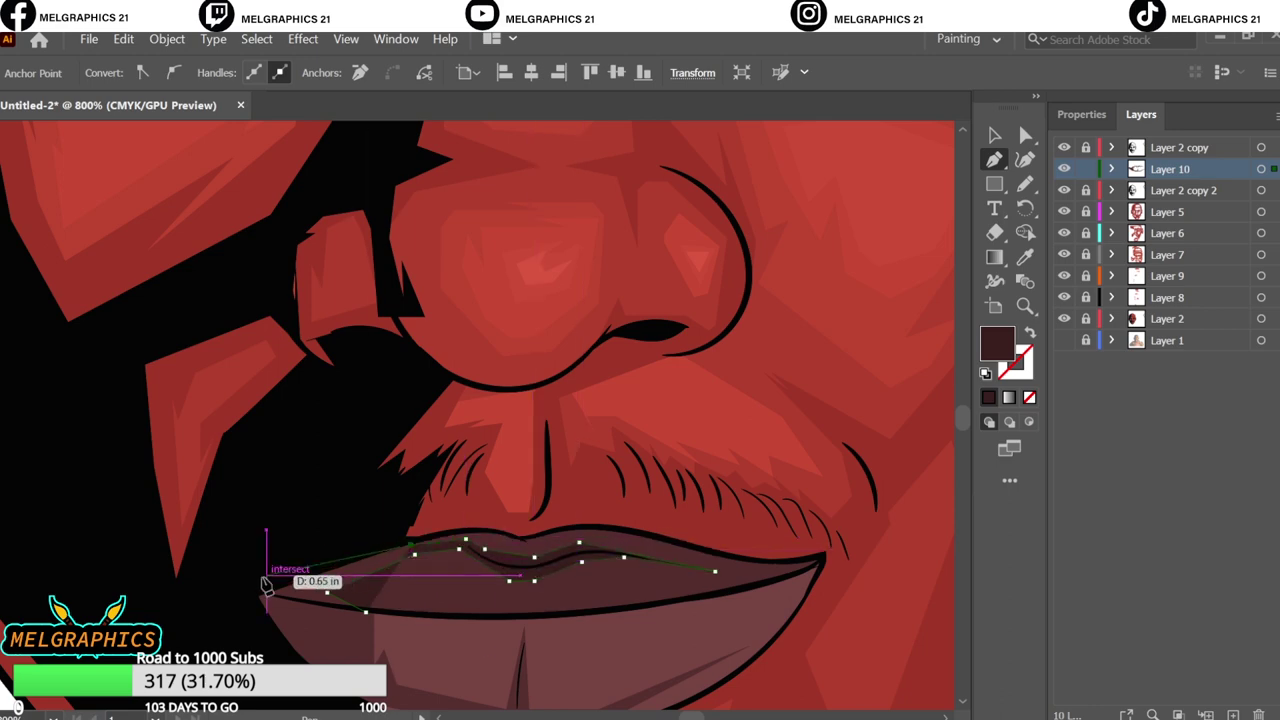
{"action": "left_click", "coordinate": [371, 614]}
- With a muted purple fill, trace a closed shape along the upper eyelid and inner eye corner
{"action": "key", "text": "v"}
{"action": "key", "text": "ctrl+0"}
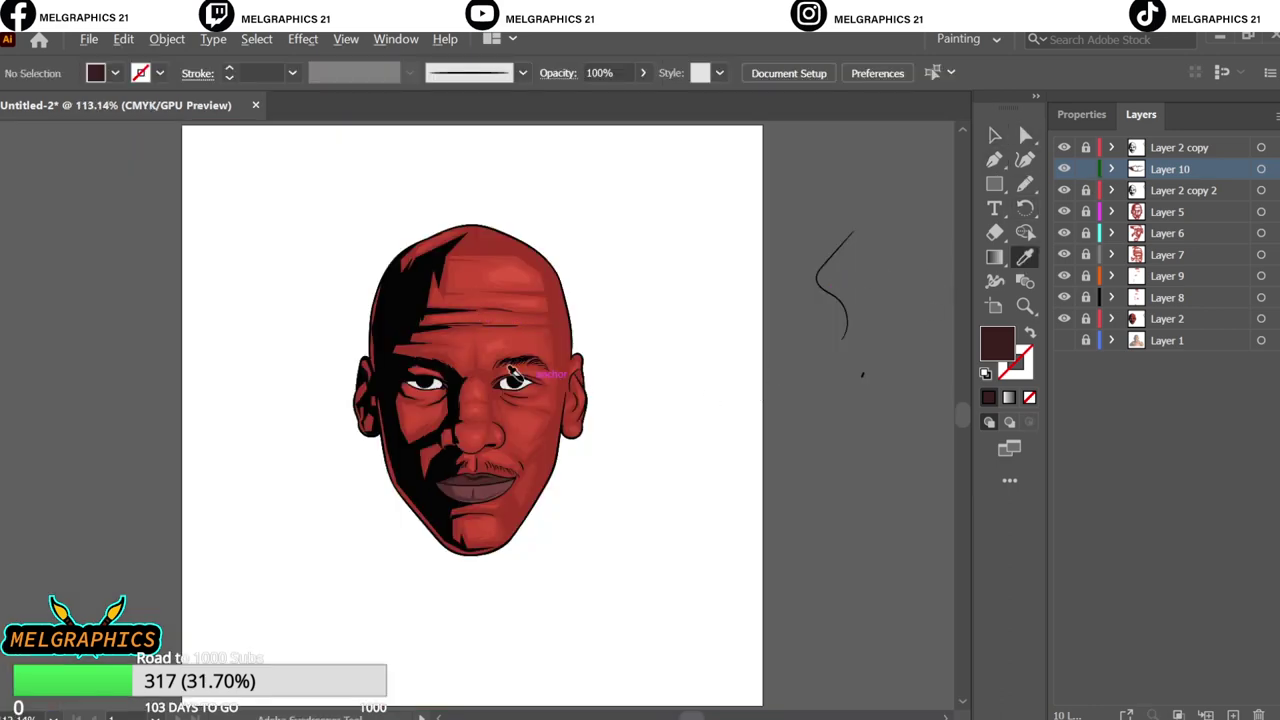
{"action": "scroll", "coordinate": [512, 372], "scroll_direction": "up", "scroll_amount": 5}
{"action": "double_click", "coordinate": [997, 343]}
{"action": "left_click", "coordinate": [891, 271]}
{"action": "key", "text": "p"}
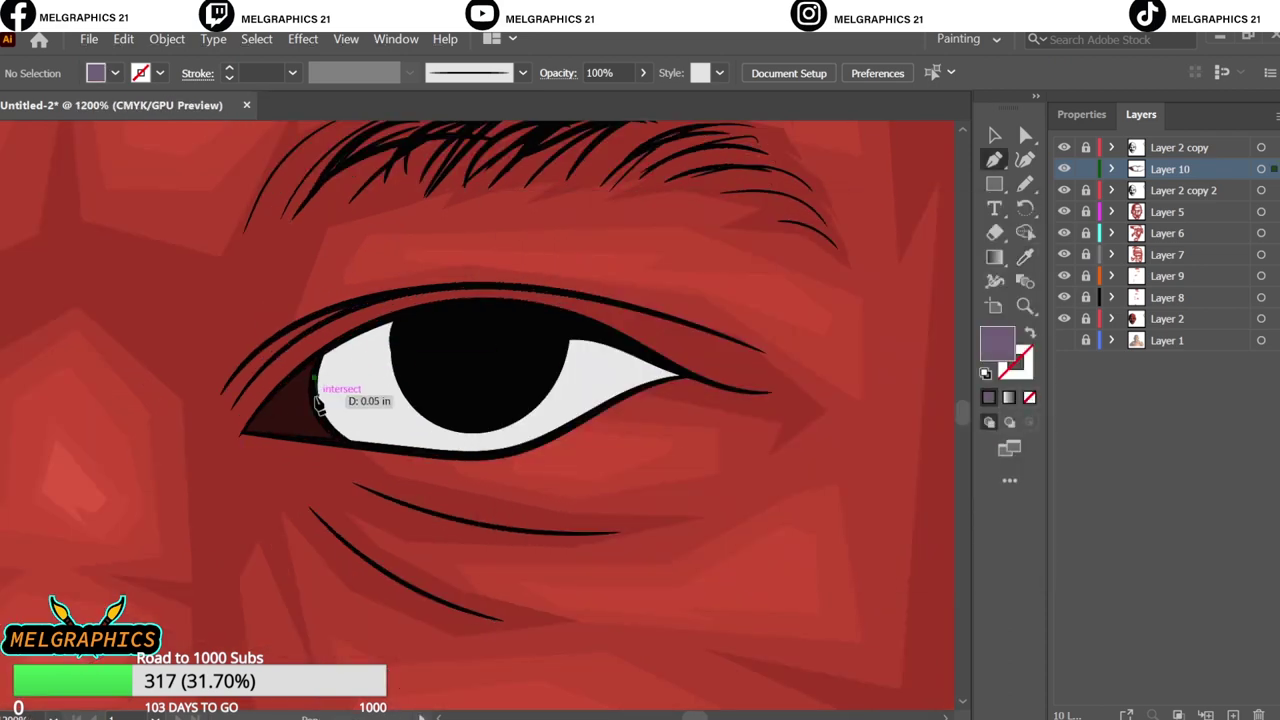
{"action": "left_click_drag", "start_coordinate": [423, 363], "coordinate": [691, 380]}
{"action": "left_click", "coordinate": [360, 343]}
{"action": "left_click", "coordinate": [316, 402]}
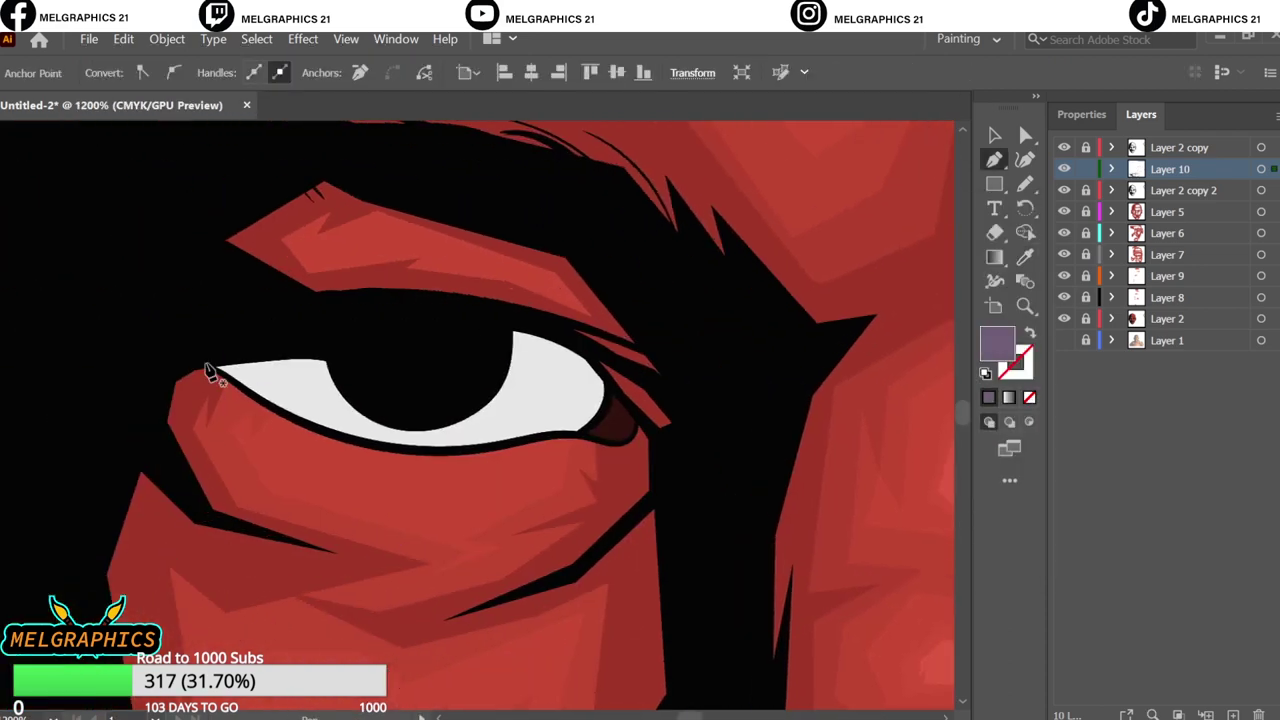
{"action": "left_click", "coordinate": [210, 372]}
{"action": "left_click", "coordinate": [543, 357]}
{"action": "left_click", "coordinate": [586, 349]}
{"action": "key", "text": "v"}
{"action": "key", "text": "ctrl+0"}
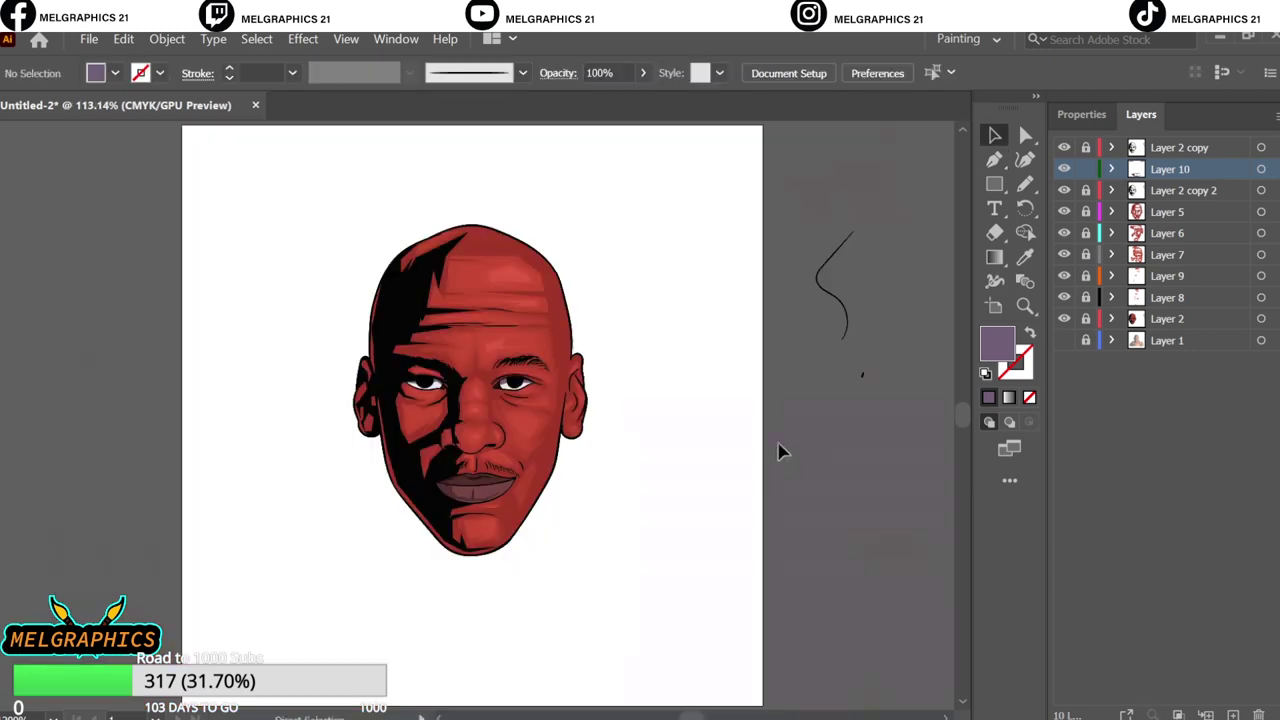
- On new Layer 11 with a dark red fill, draw a shadow shape beside and above the lips
{"action": "key", "text": "ctrl+l"}
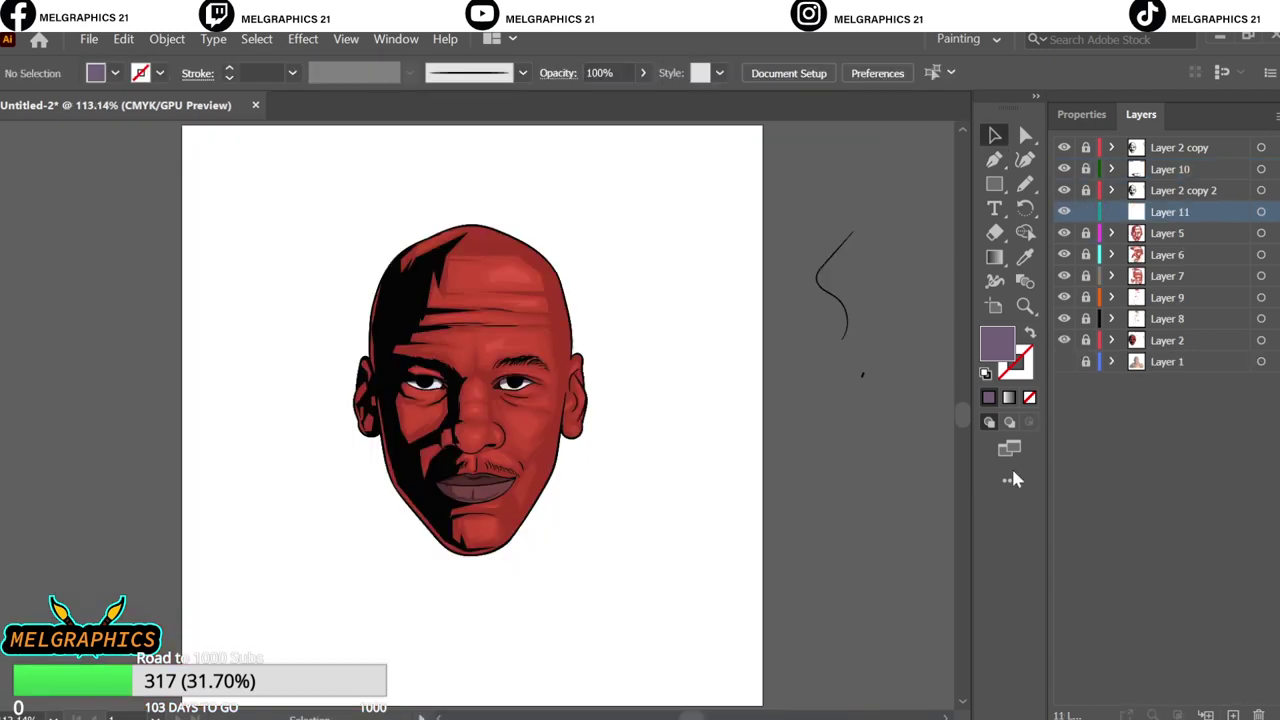
{"action": "double_click", "coordinate": [997, 343]}
{"action": "left_click", "coordinate": [969, 271]}
{"action": "key", "text": "p"}
{"action": "key", "text": "ctrl+plus"}
{"action": "key", "text": "ctrl+plus"}
{"action": "key", "text": "ctrl+plus"}
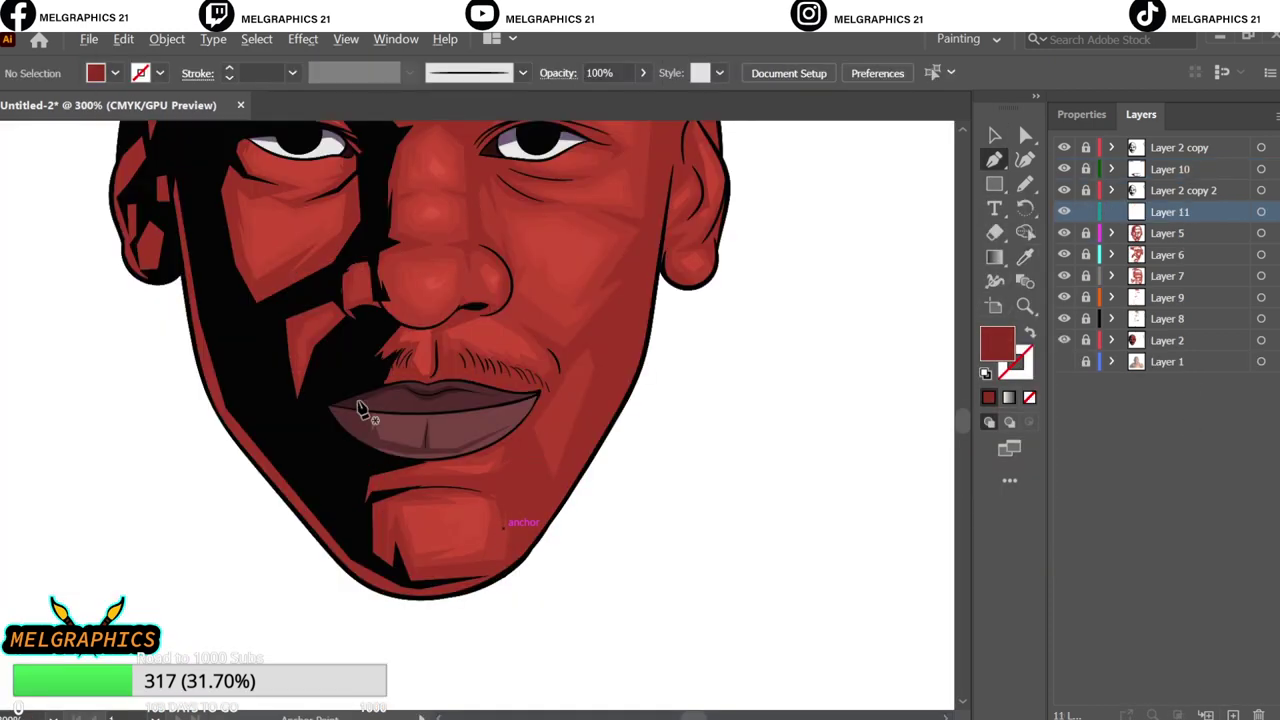
{"action": "key", "text": "ctrl+plus"}
{"action": "key", "text": "ctrl+plus"}
{"action": "left_click_drag", "start_coordinate": [367, 397], "coordinate": [449, 368]}
{"action": "left_click", "coordinate": [490, 372]}
{"action": "left_click", "coordinate": [457, 290]}
{"action": "left_click", "coordinate": [315, 330]}
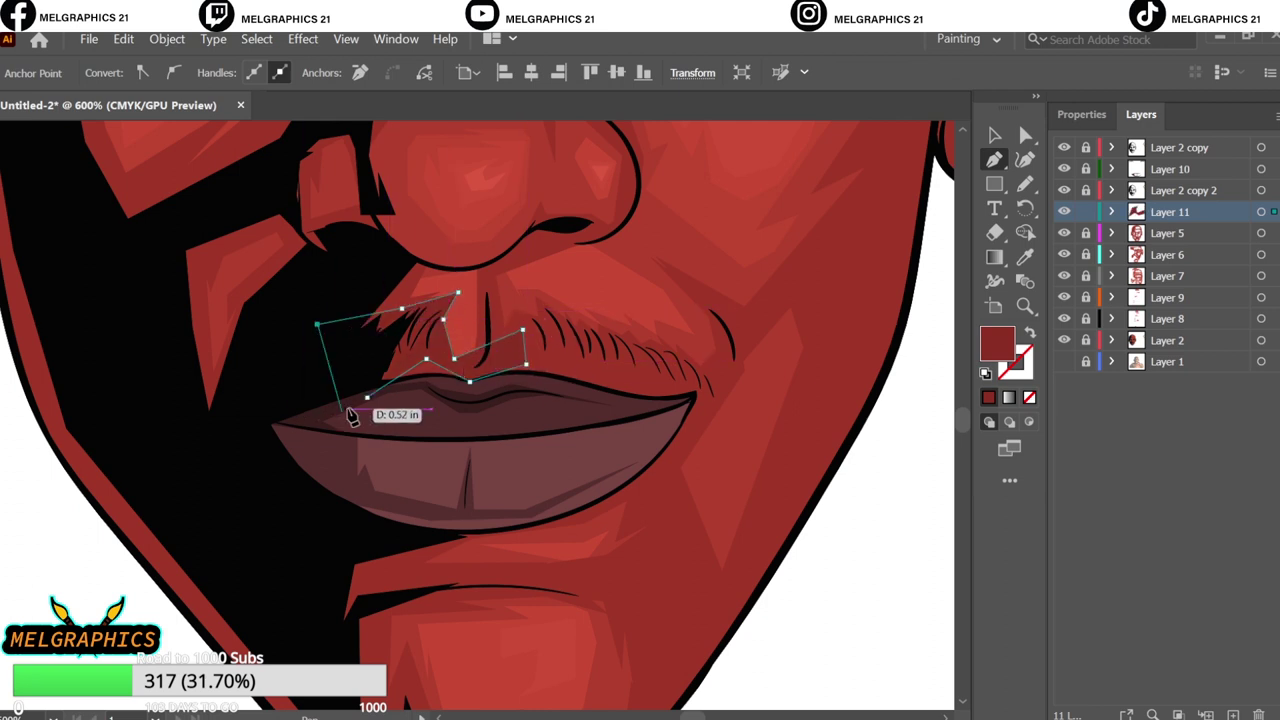
{"action": "left_click", "coordinate": [367, 397]}
{"action": "left_click", "coordinate": [800, 571], "text": "ctrl"}
- Trace a shadow along the mustache edge, down the cheek to the jaw, and close it
{"action": "left_click", "coordinate": [532, 298]}
{"action": "left_click", "coordinate": [565, 303]}
{"action": "left_click", "coordinate": [600, 322]}
{"action": "left_click", "coordinate": [657, 336]}
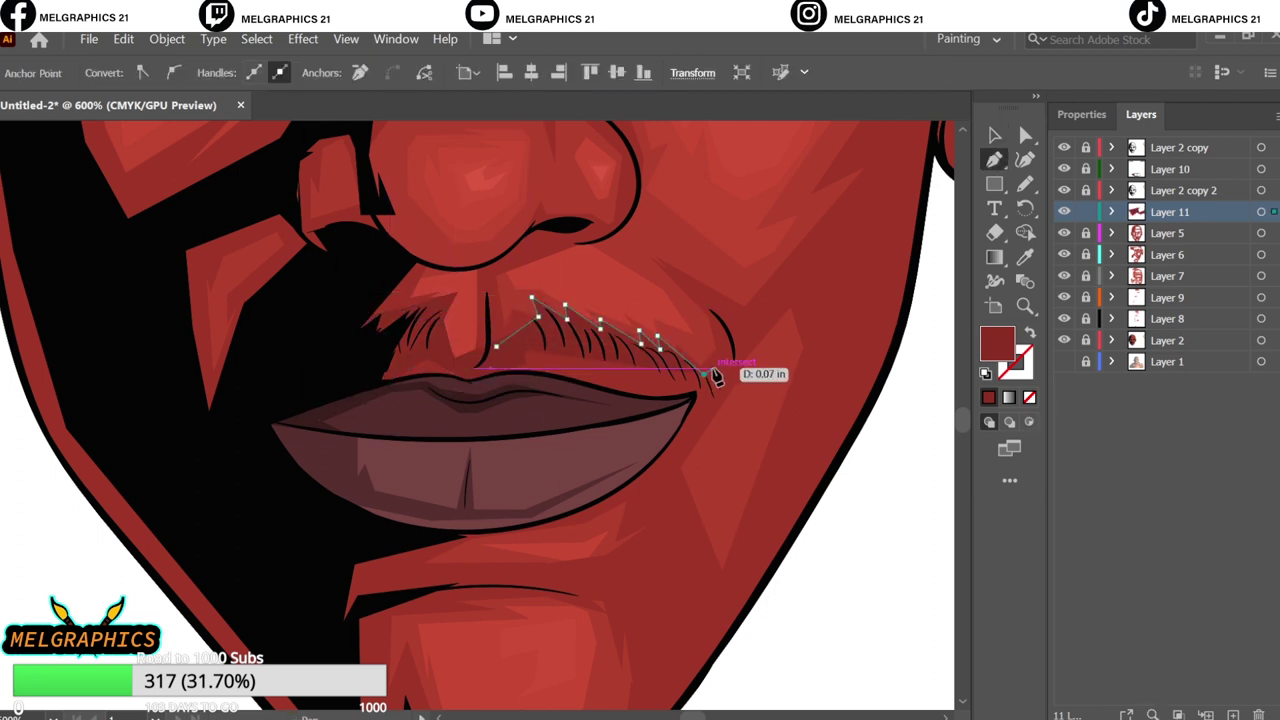
{"action": "left_click", "coordinate": [705, 377]}
{"action": "left_click", "coordinate": [680, 492]}
{"action": "left_click", "coordinate": [676, 573]}
{"action": "left_click", "coordinate": [690, 589]}
{"action": "left_click", "coordinate": [700, 680]}
{"action": "scroll", "coordinate": [680, 620], "scroll_direction": "down", "scroll_amount": 3}
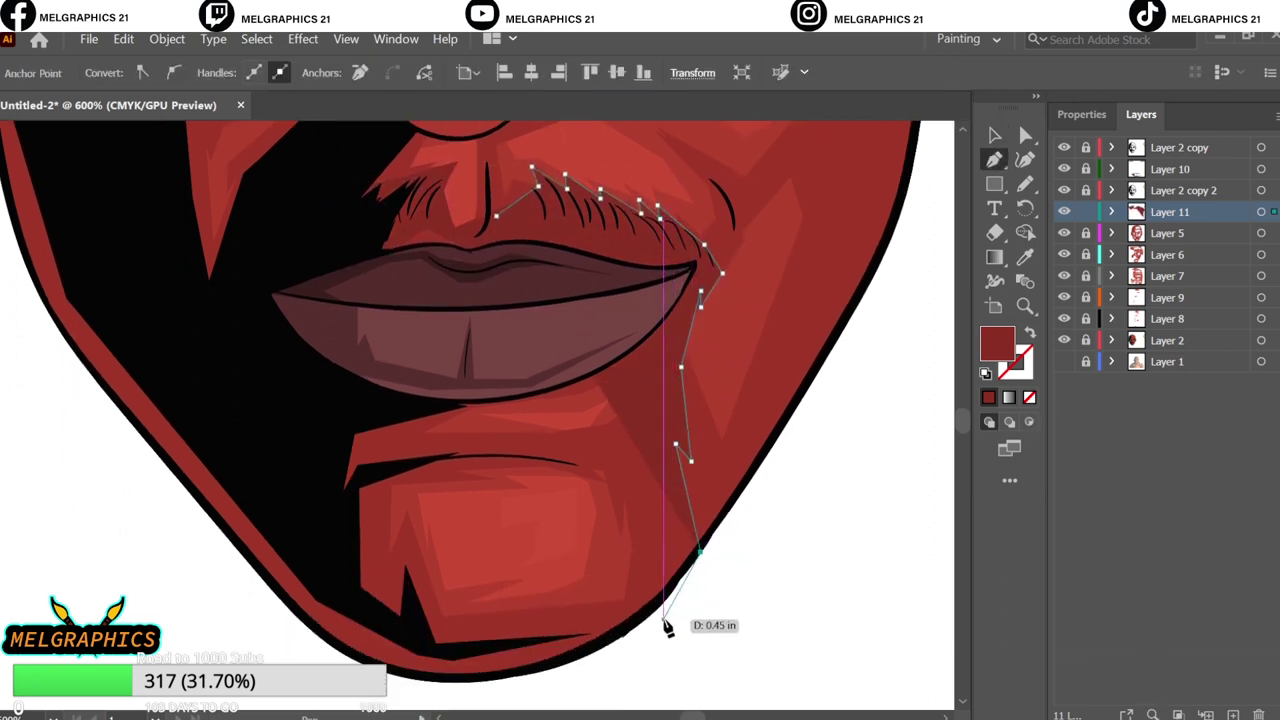
{"action": "left_click", "coordinate": [605, 628]}
{"action": "left_click", "coordinate": [629, 471]}
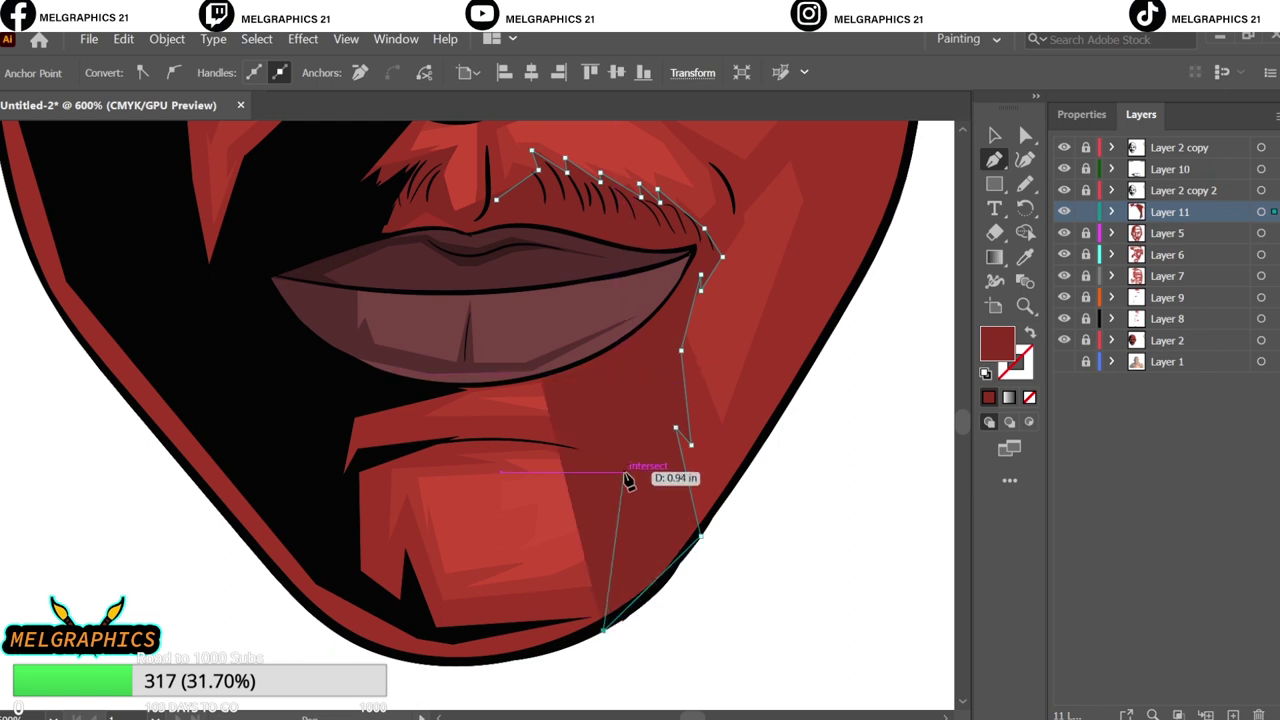
{"action": "left_click", "coordinate": [600, 337]}
{"action": "left_click", "coordinate": [496, 200]}
{"action": "left_click", "coordinate": [785, 598], "text": "ctrl"}
- Draw a closed chin shadow shape running along the jawline and up the chin
{"action": "scroll", "coordinate": [785, 598], "scroll_direction": "left", "scroll_amount": 3}
{"action": "key", "text": "p"}
{"action": "left_click", "coordinate": [766, 573]}
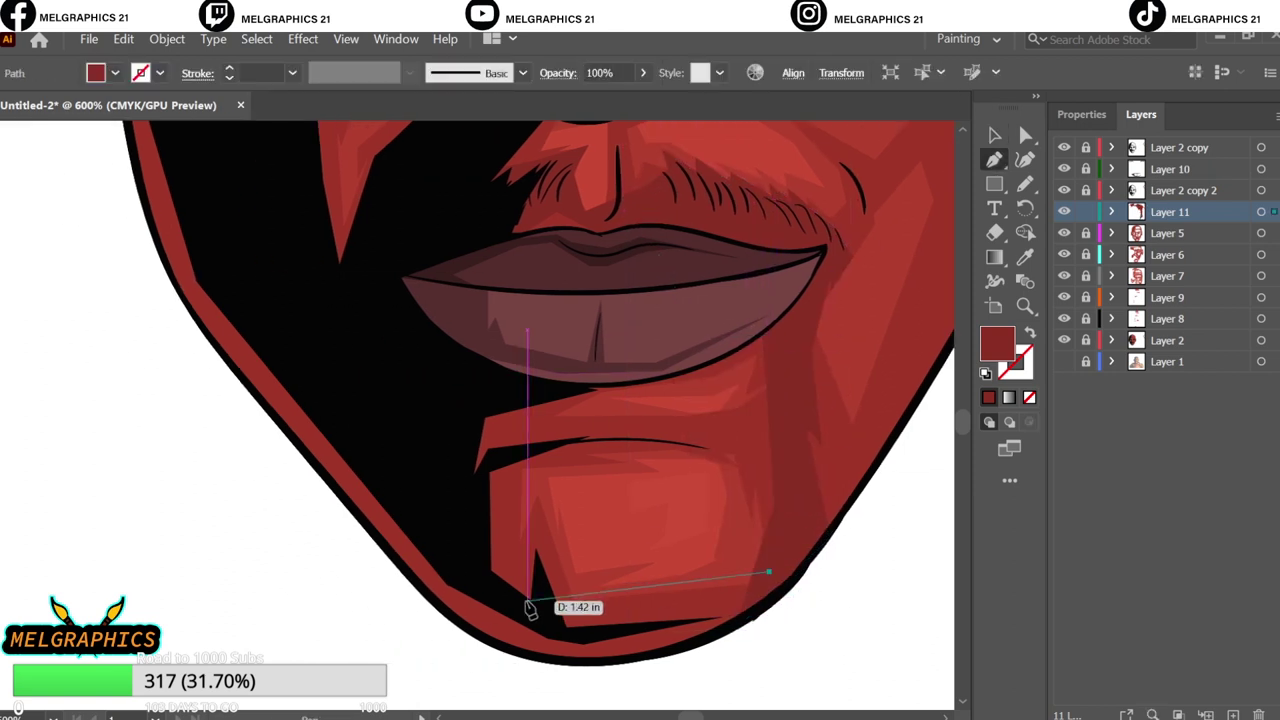
{"action": "left_click", "coordinate": [514, 588]}
{"action": "left_click", "coordinate": [449, 617]}
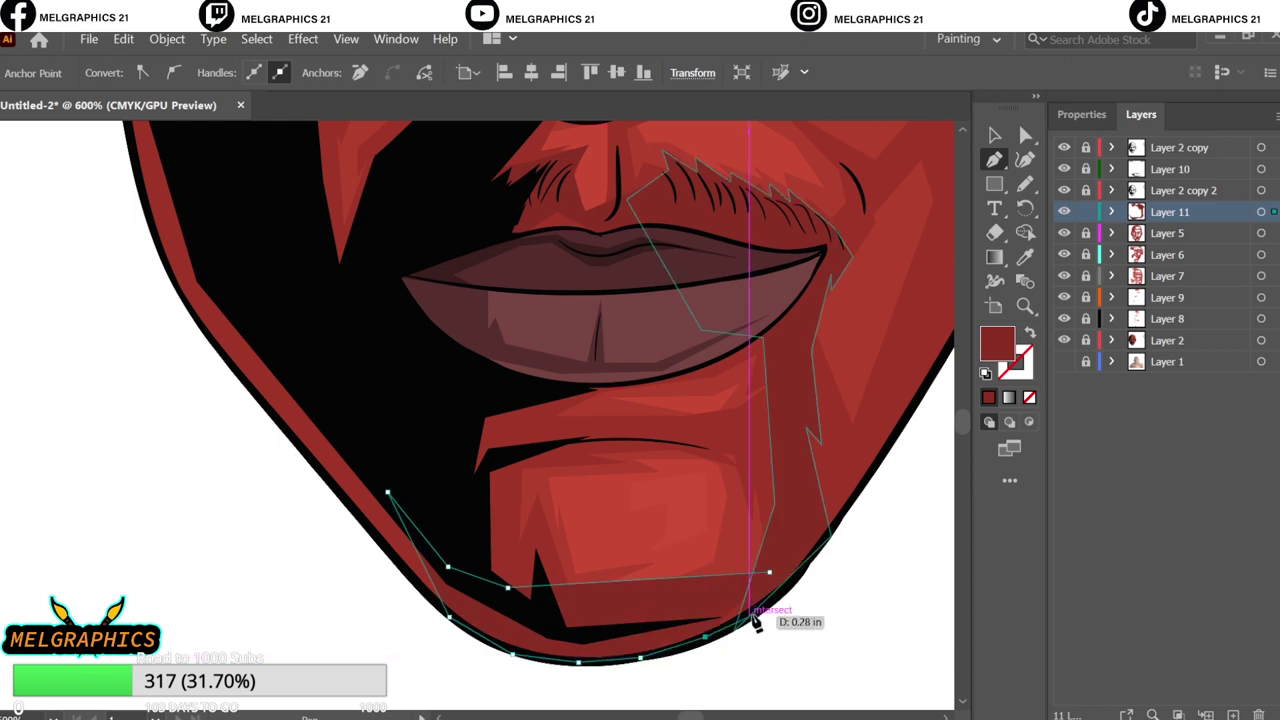
{"action": "left_click", "coordinate": [518, 606]}
{"action": "left_click", "coordinate": [510, 476]}
{"action": "left_click", "coordinate": [514, 403]}
{"action": "left_click", "coordinate": [527, 358]}
{"action": "left_click", "coordinate": [384, 405]}
{"action": "left_click", "coordinate": [433, 563]}
{"action": "left_click", "coordinate": [519, 607]}
- Add a small closed shadow shape at the chin edge
{"action": "key", "text": "ctrl+0"}
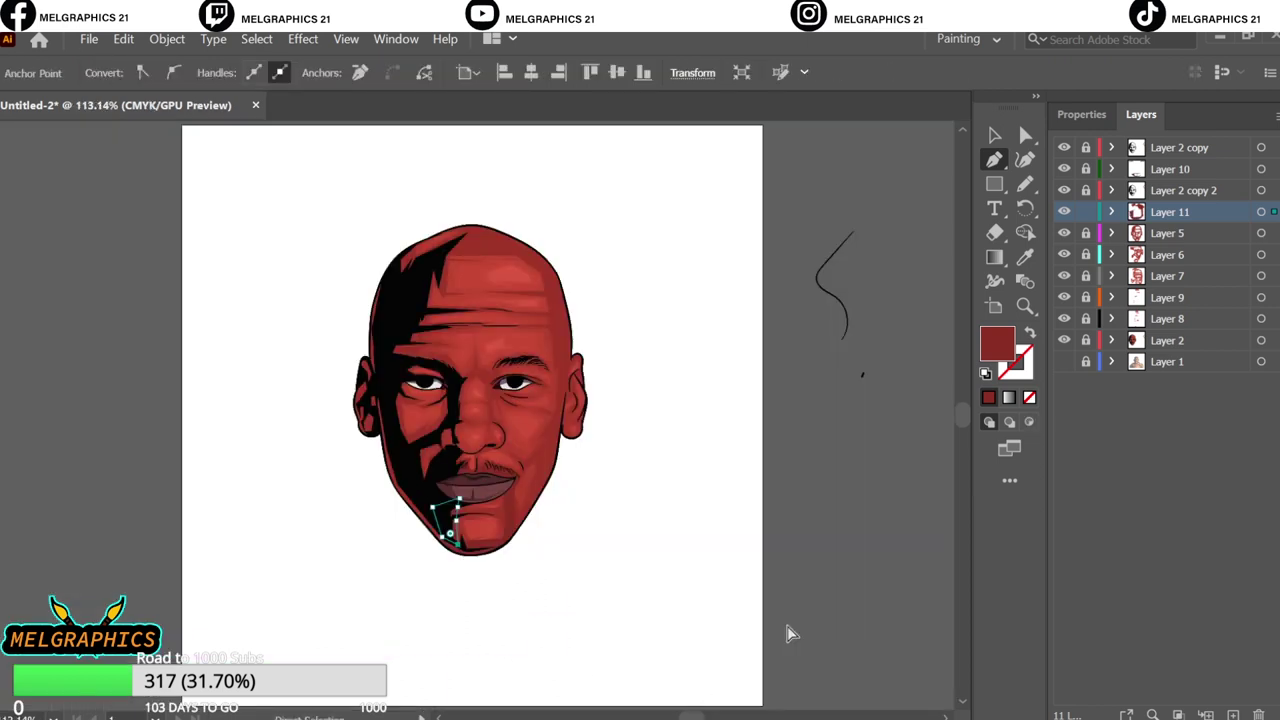
{"action": "key", "text": "ctrl+shift+a"}
{"action": "scroll", "coordinate": [591, 543], "scroll_direction": "up", "scroll_amount": 5}
{"action": "left_click", "coordinate": [187, 481]}
{"action": "left_click", "coordinate": [231, 549]}
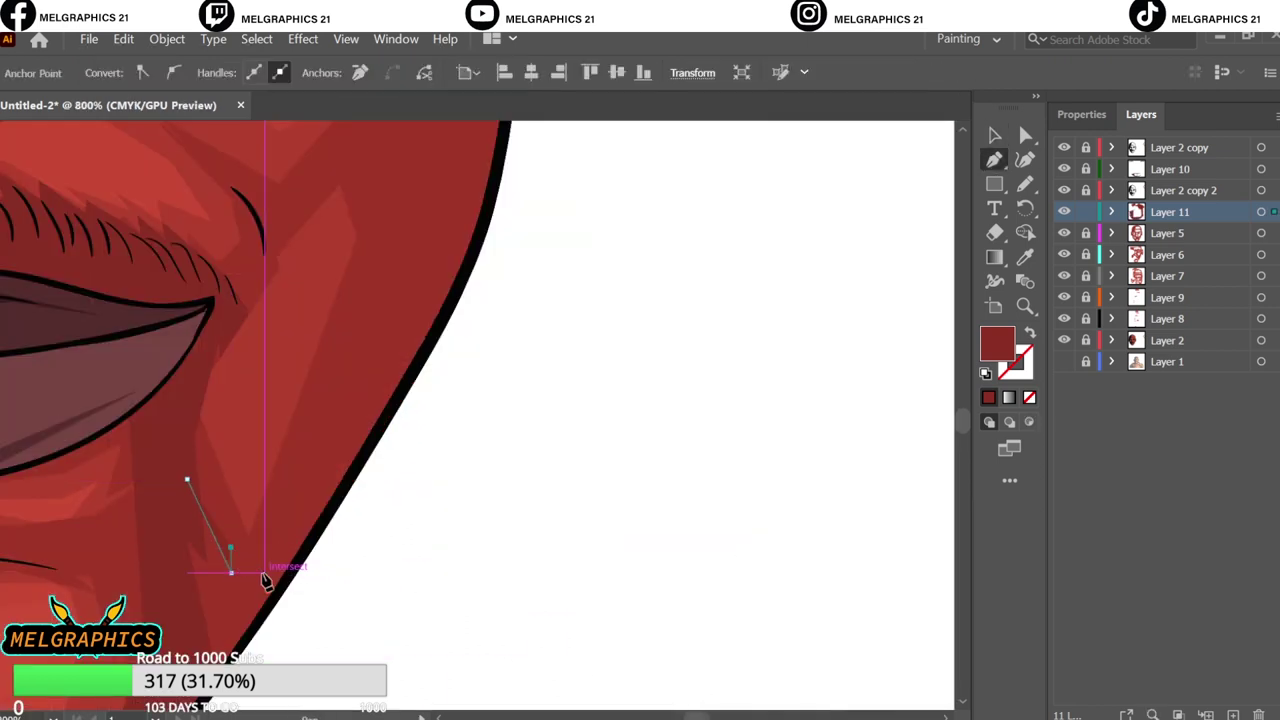
{"action": "left_click", "coordinate": [264, 572]}
{"action": "left_click", "coordinate": [312, 543]}
{"action": "left_click", "coordinate": [187, 481]}
{"action": "key", "text": "ctrl+shift+a"}
- Draw a curved shadow facet along the right side of the forehead
{"action": "key", "text": "ctrl+0"}
{"action": "scroll", "coordinate": [603, 323], "scroll_direction": "up", "scroll_amount": 4}
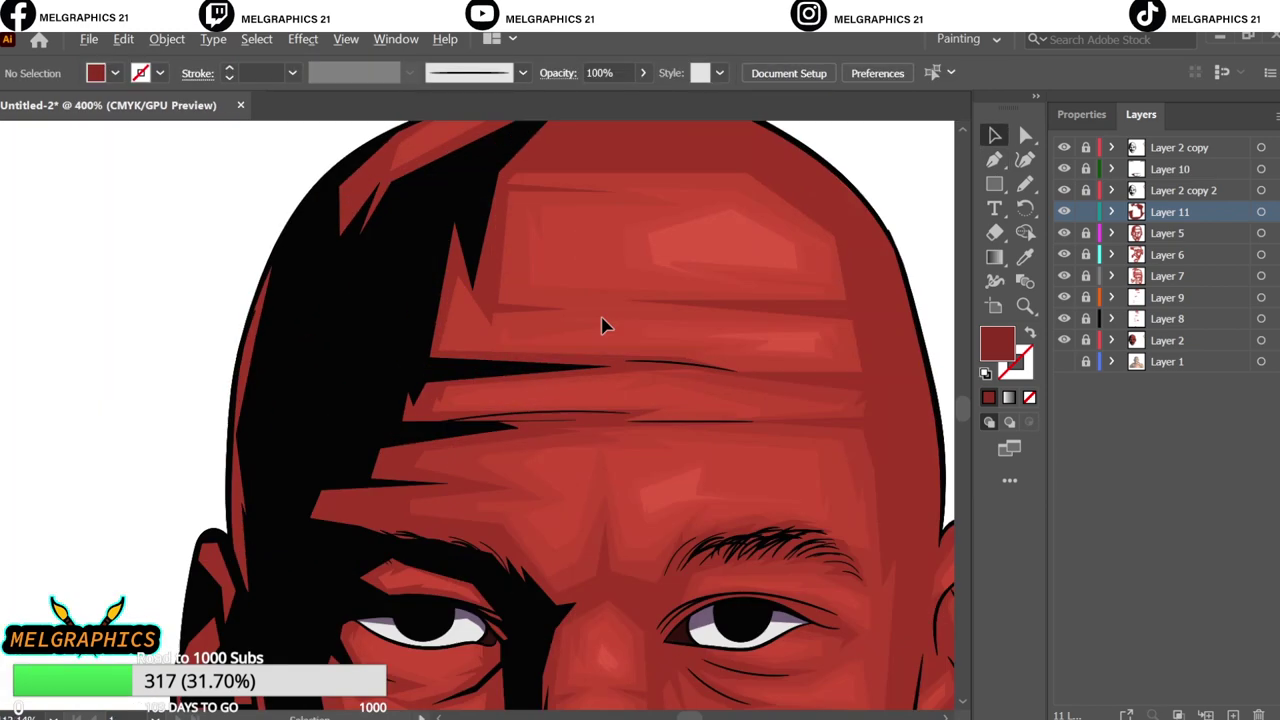
{"action": "scroll", "coordinate": [594, 287], "scroll_direction": "up", "scroll_amount": 3}
{"action": "left_click_drag", "start_coordinate": [600, 274], "coordinate": [632, 378]}
{"action": "left_click", "coordinate": [734, 413]}
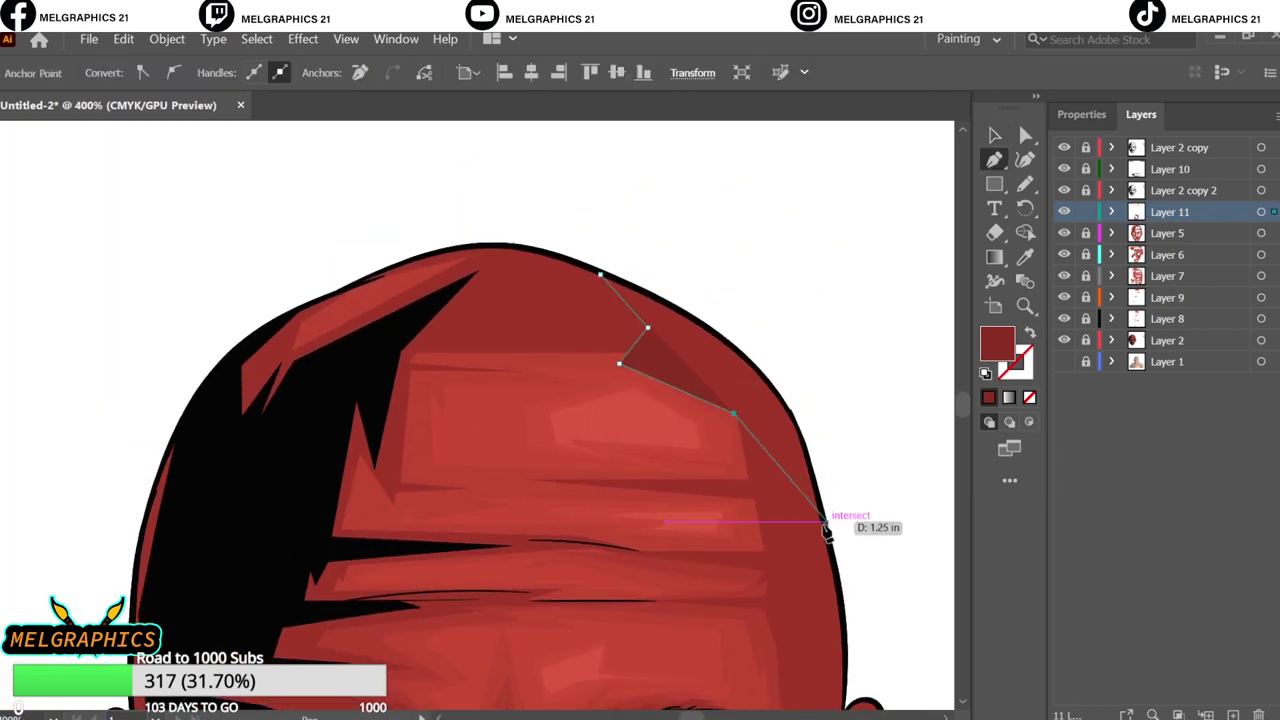
{"action": "left_click", "coordinate": [821, 523]}
{"action": "left_click", "coordinate": [800, 432]}
{"action": "left_click", "coordinate": [757, 365]}
{"action": "left_click", "coordinate": [674, 306]}
{"action": "left_click", "coordinate": [600, 274]}
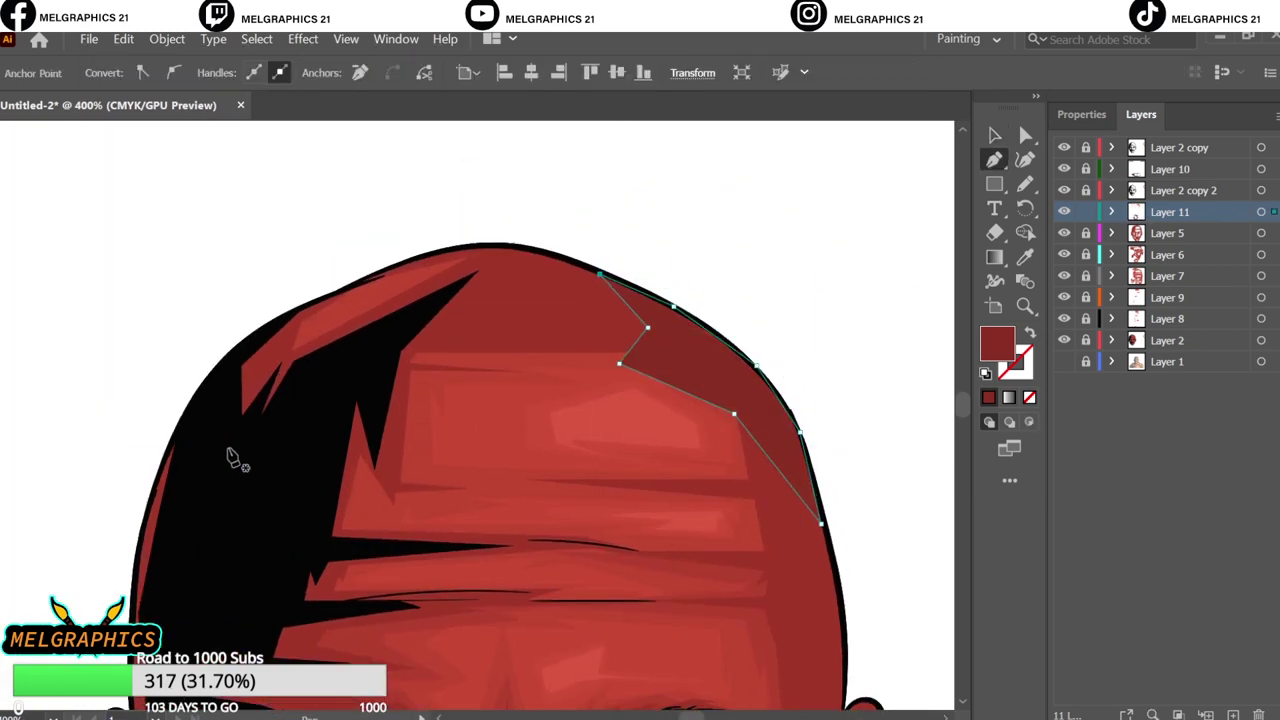
- Add a small shadow facet on the left forehead, then deselect and fit the face in view
{"action": "left_click", "coordinate": [375, 366]}
{"action": "left_click", "coordinate": [372, 455]}
{"action": "left_click", "coordinate": [377, 283]}
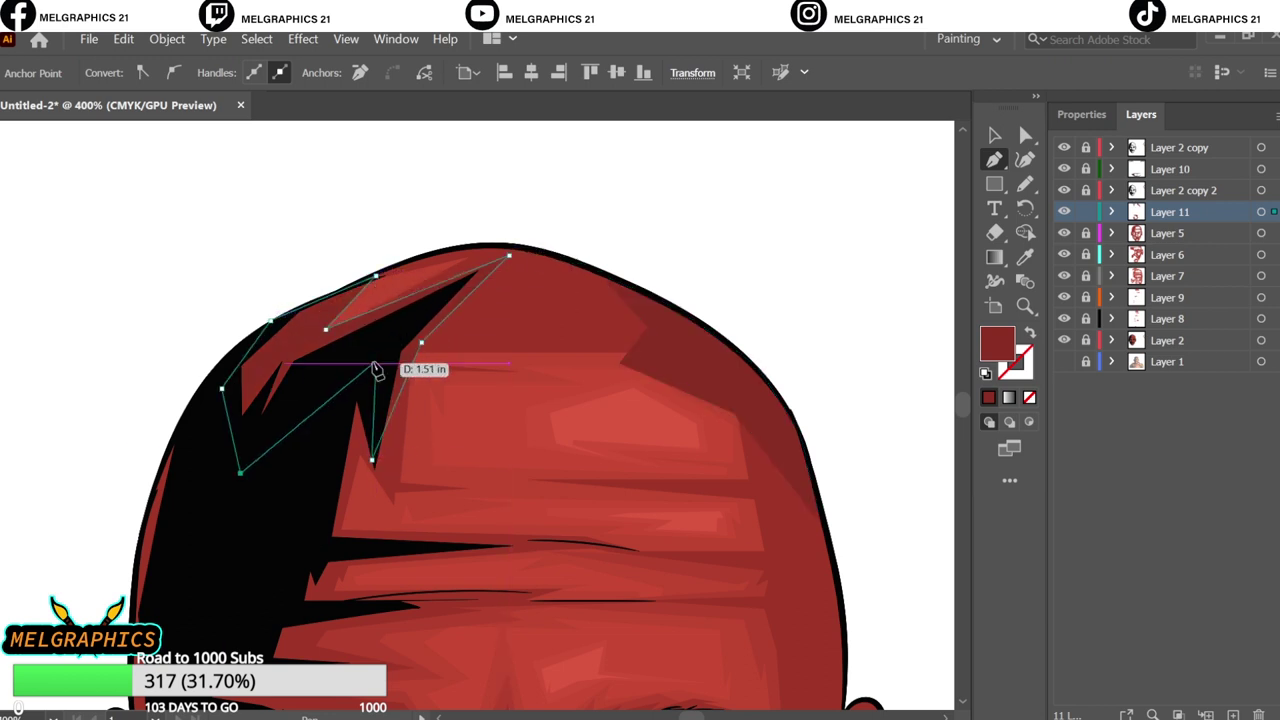
{"action": "left_click", "coordinate": [372, 366]}
{"action": "key", "text": "v"}
{"action": "key", "text": "ctrl+shift+a"}
{"action": "key", "text": "ctrl+0"}
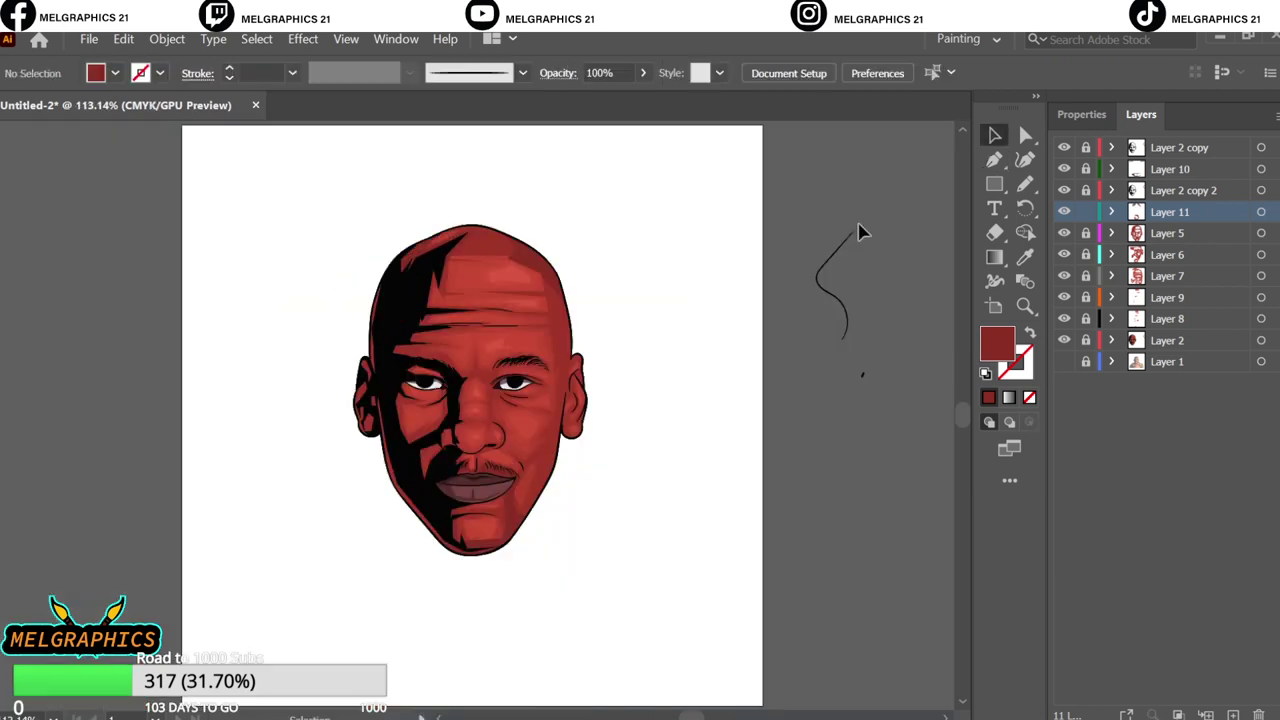
- Add new Layers 12 and 13 and choose a dark maroon fill colour
{"action": "key", "text": "ctrl+l"}
{"action": "double_click", "coordinate": [997, 343]}
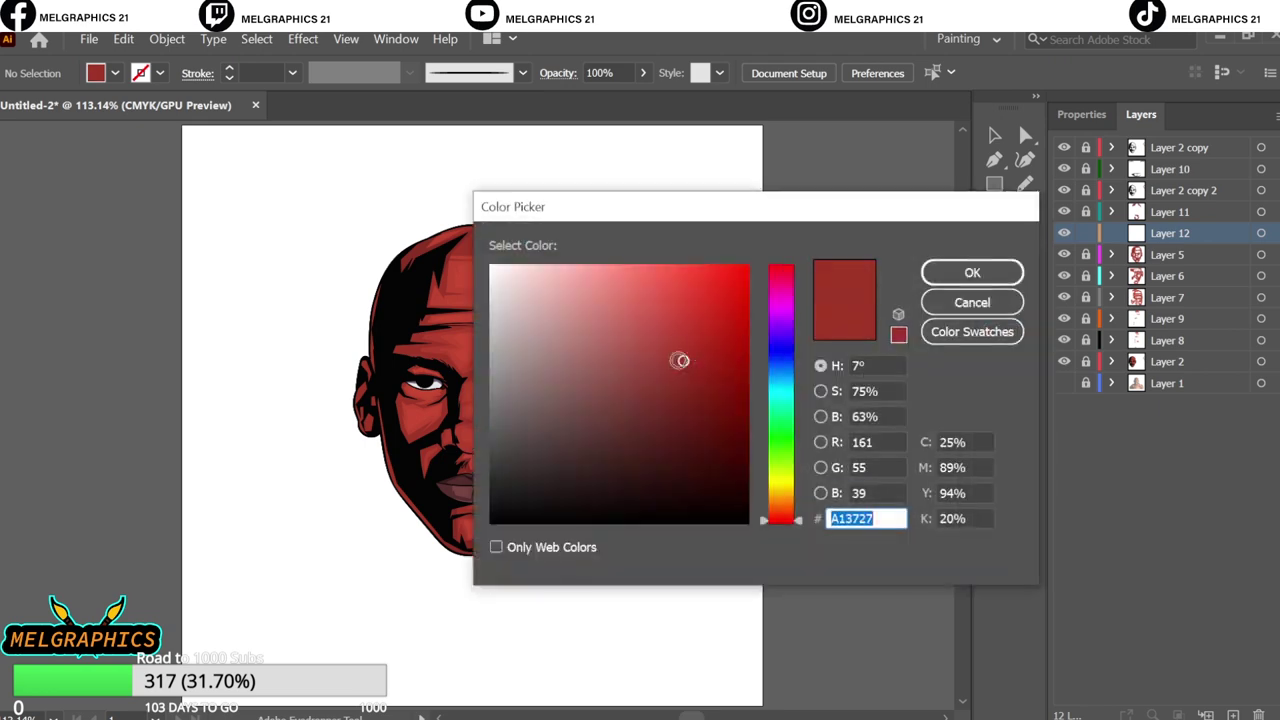
{"action": "left_click", "coordinate": [969, 272]}
{"action": "left_click", "coordinate": [995, 163]}
{"action": "key", "text": "v"}
{"action": "key", "text": "ctrl+l"}
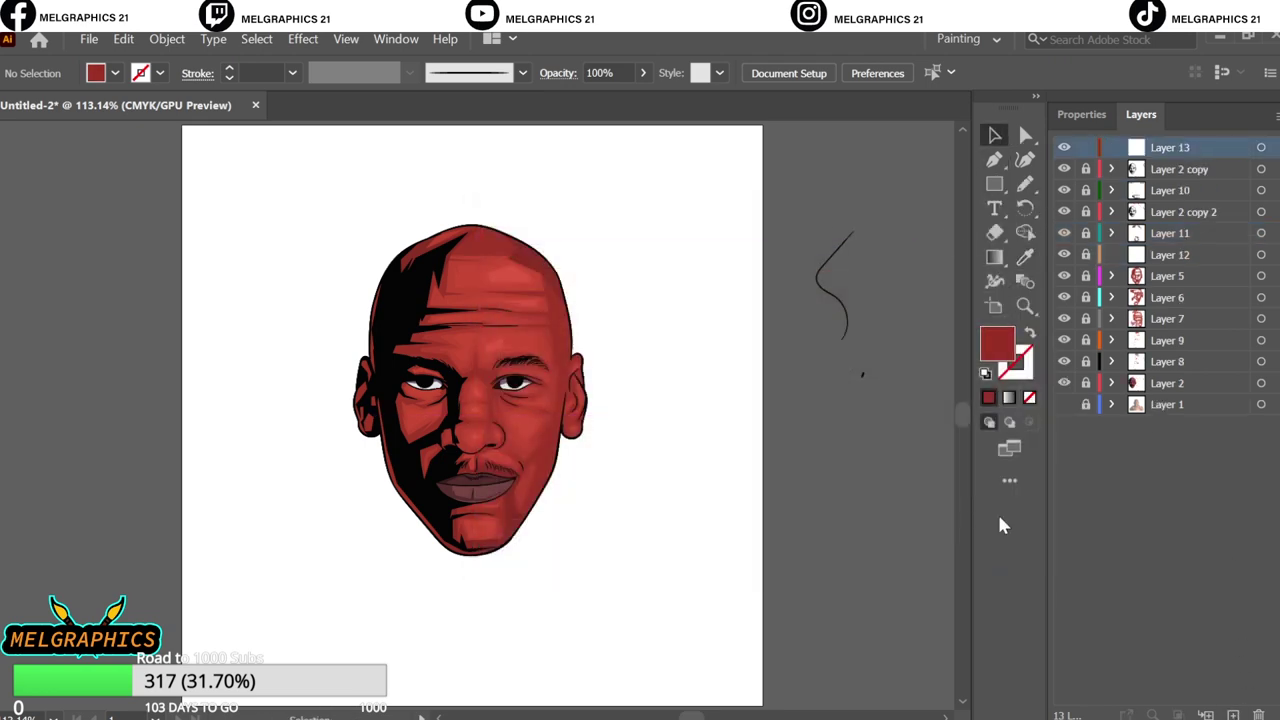
{"action": "double_click", "coordinate": [997, 343]}
{"action": "key", "text": "Return"}
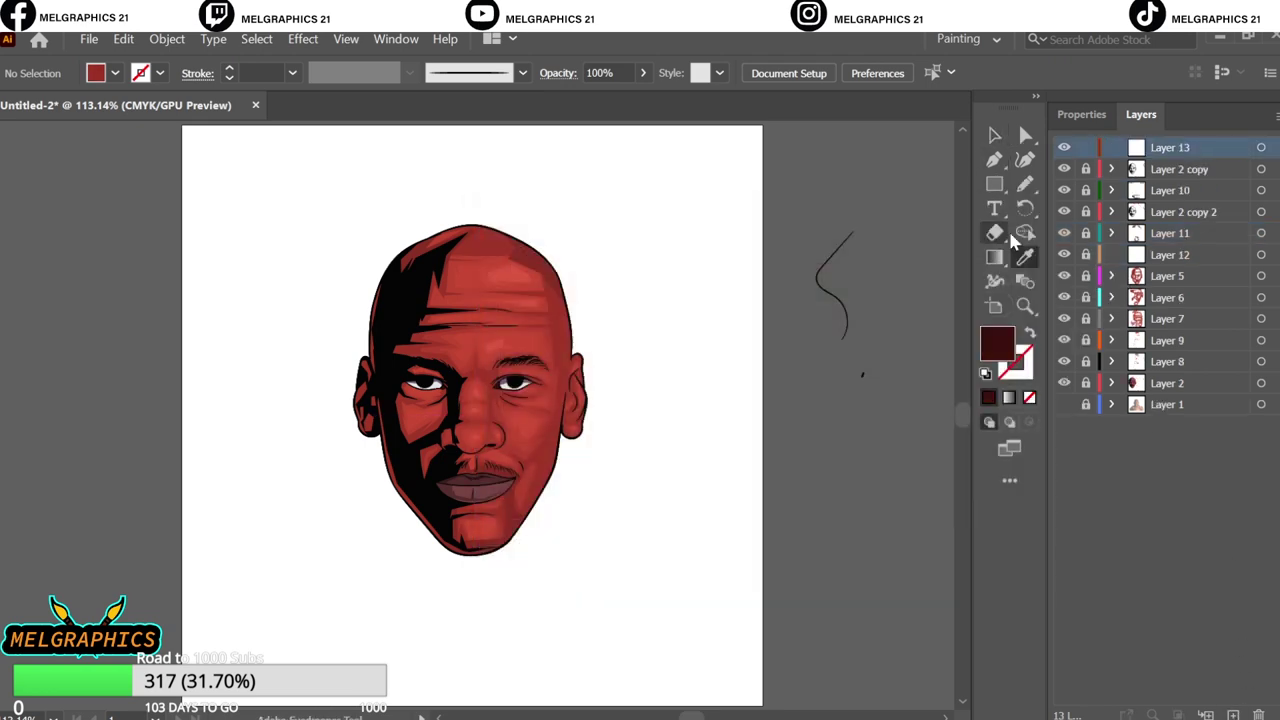
- Zoom in and sketch the maroon iris shape inside the eye on Layer 13
{"action": "key", "text": "n"}
{"action": "scroll", "coordinate": [430, 380], "scroll_direction": "up", "scroll_amount": 10}
{"action": "scroll", "coordinate": [441, 354], "scroll_direction": "up", "scroll_amount": 1}
{"action": "left_click_drag", "start_coordinate": [501, 345], "coordinate": [318, 428]}
{"action": "left_click_drag", "start_coordinate": [523, 312], "coordinate": [523, 312]}
{"action": "key", "text": "ctrl+0"}
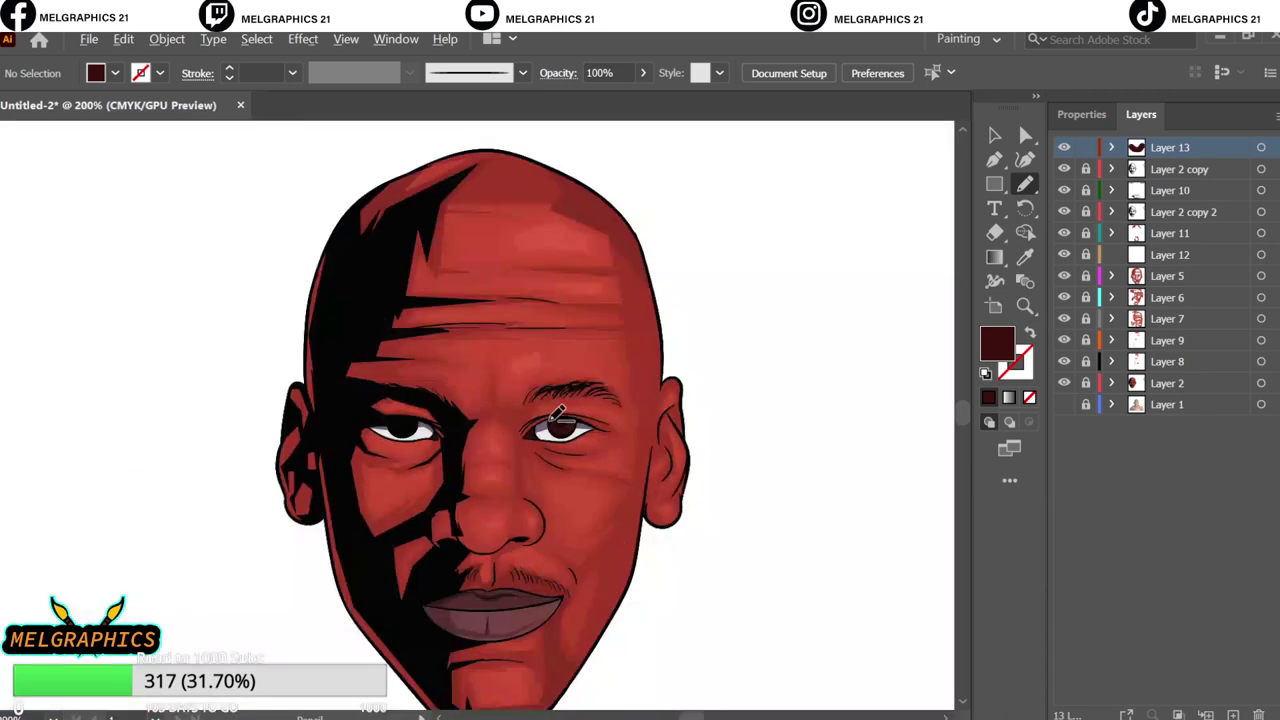
{"action": "scroll", "coordinate": [430, 380], "scroll_direction": "up", "scroll_amount": 10}
{"action": "left_click_drag", "start_coordinate": [518, 447], "coordinate": [256, 424]}
{"action": "left_click_drag", "start_coordinate": [452, 437], "coordinate": [462, 442]}
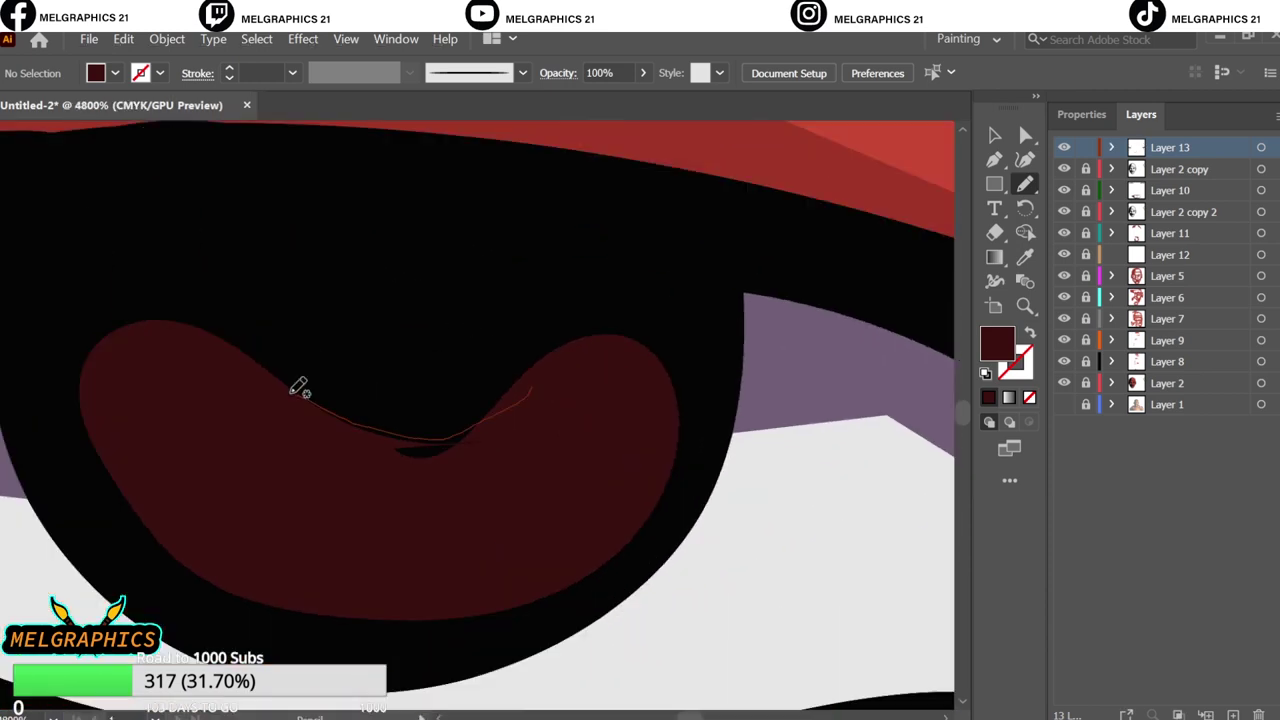
{"action": "key", "text": "ctrl+0"}
{"action": "double_click", "coordinate": [997, 343]}
- Select the iris shape and review its fill colour in the Color Picker
{"action": "key", "text": "Return"}
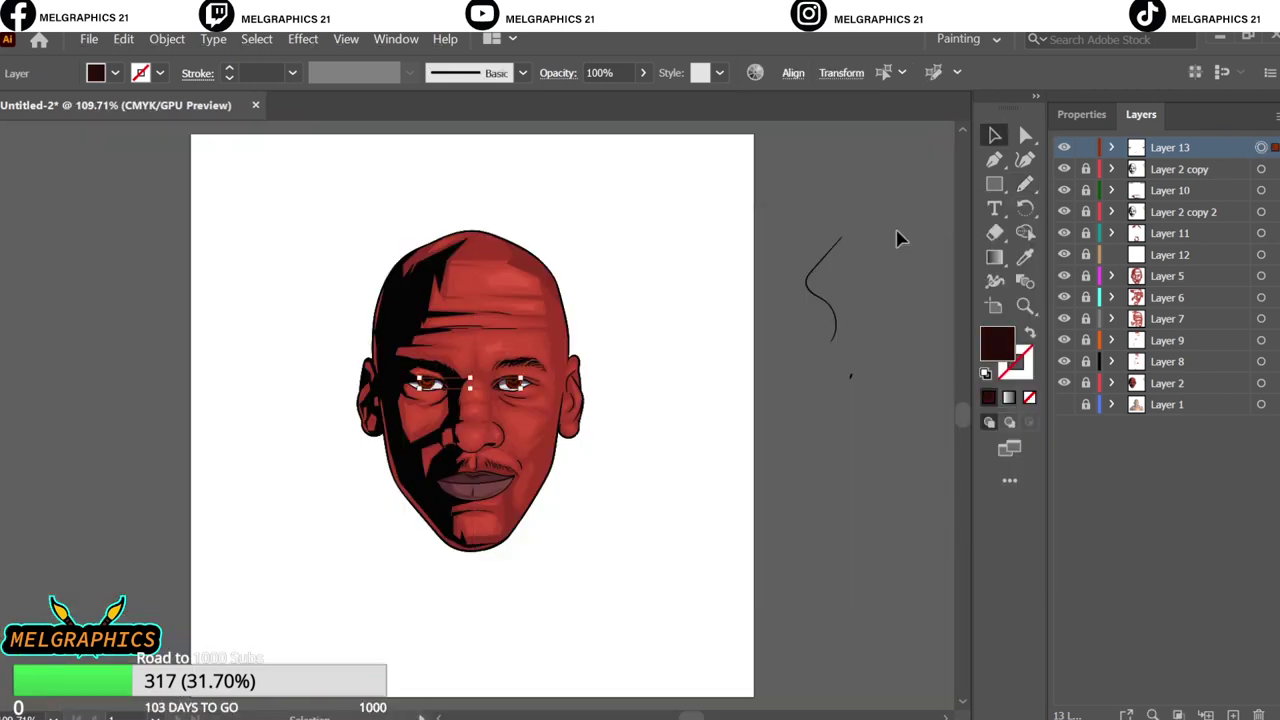
{"action": "scroll", "coordinate": [500, 380], "scroll_direction": "up", "scroll_amount": 10}
{"action": "left_click", "coordinate": [1261, 147]}
{"action": "double_click", "coordinate": [997, 343]}
{"action": "key", "text": "Return"}
{"action": "scroll", "coordinate": [817, 248], "scroll_direction": "down", "scroll_amount": 10}
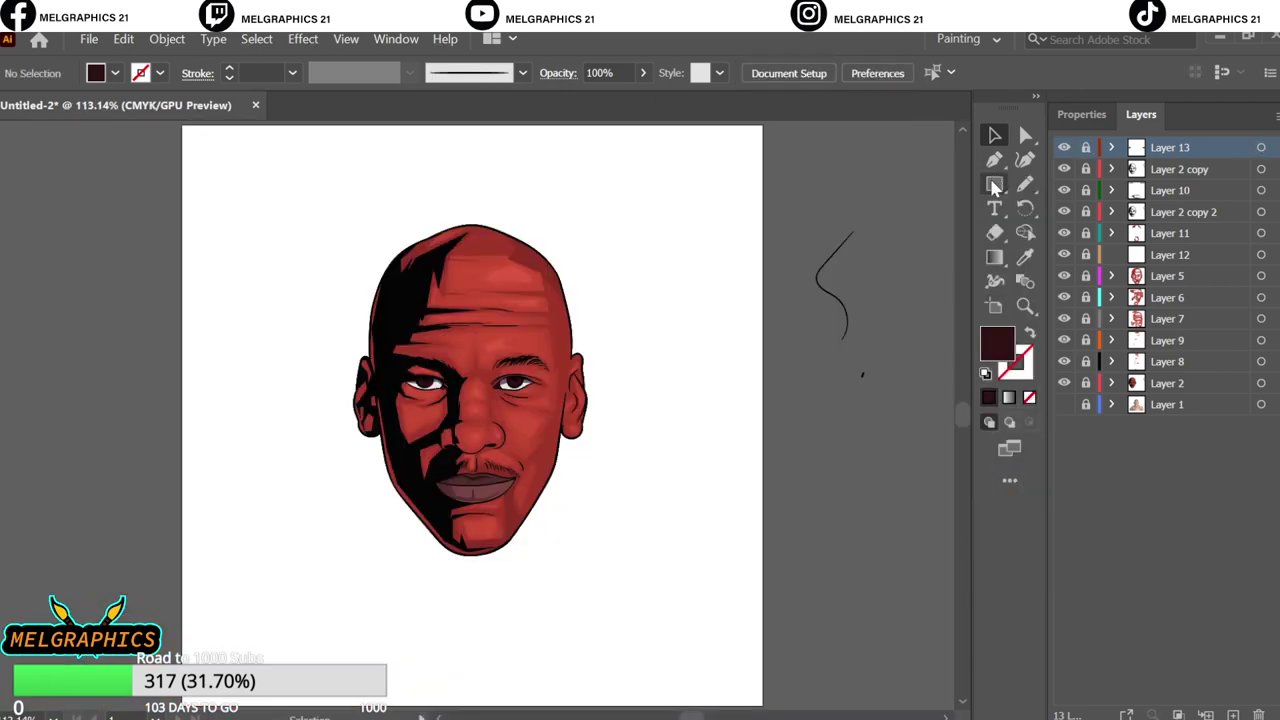
{"action": "scroll", "coordinate": [520, 370], "scroll_direction": "up", "scroll_amount": 10}
- Draw a small highlight rectangle on the iris and give it a gradient swatch fill
{"action": "key", "text": "m"}
{"action": "left_click_drag", "start_coordinate": [771, 440], "coordinate": [857, 465]}
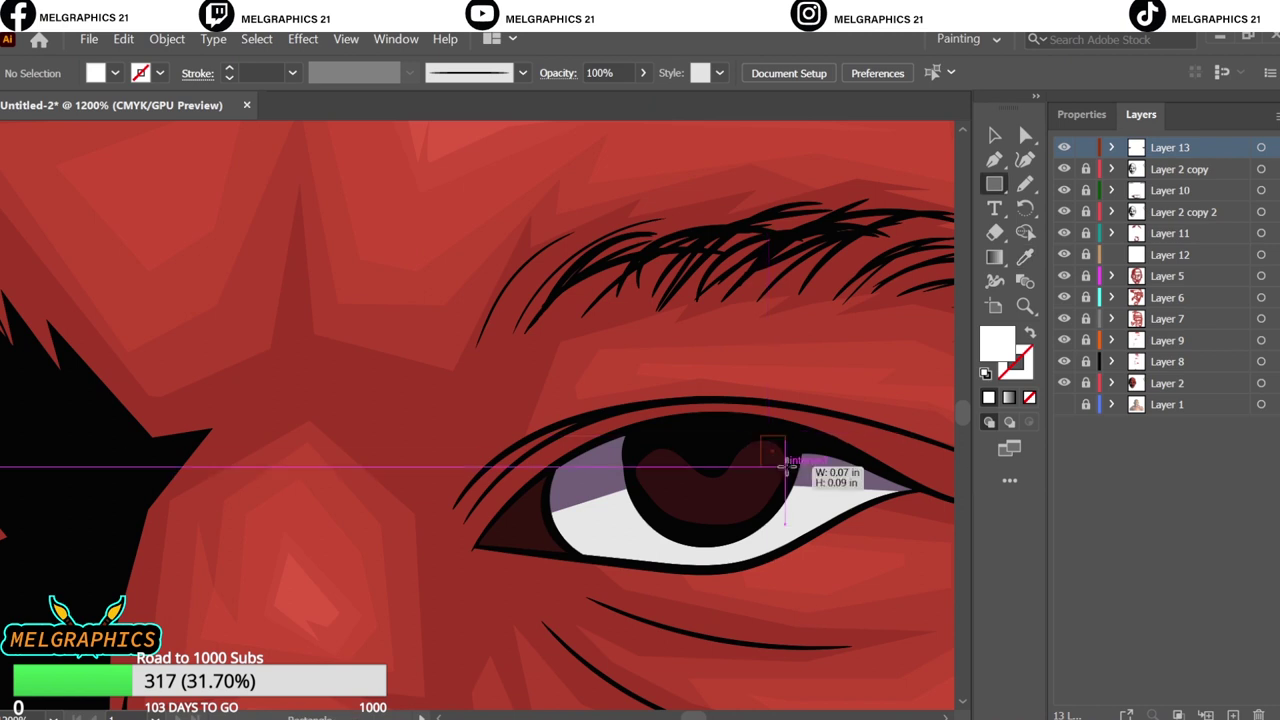
{"action": "scroll", "coordinate": [815, 290], "scroll_direction": "left", "scroll_amount": 5}
{"action": "left_click", "coordinate": [115, 73]}
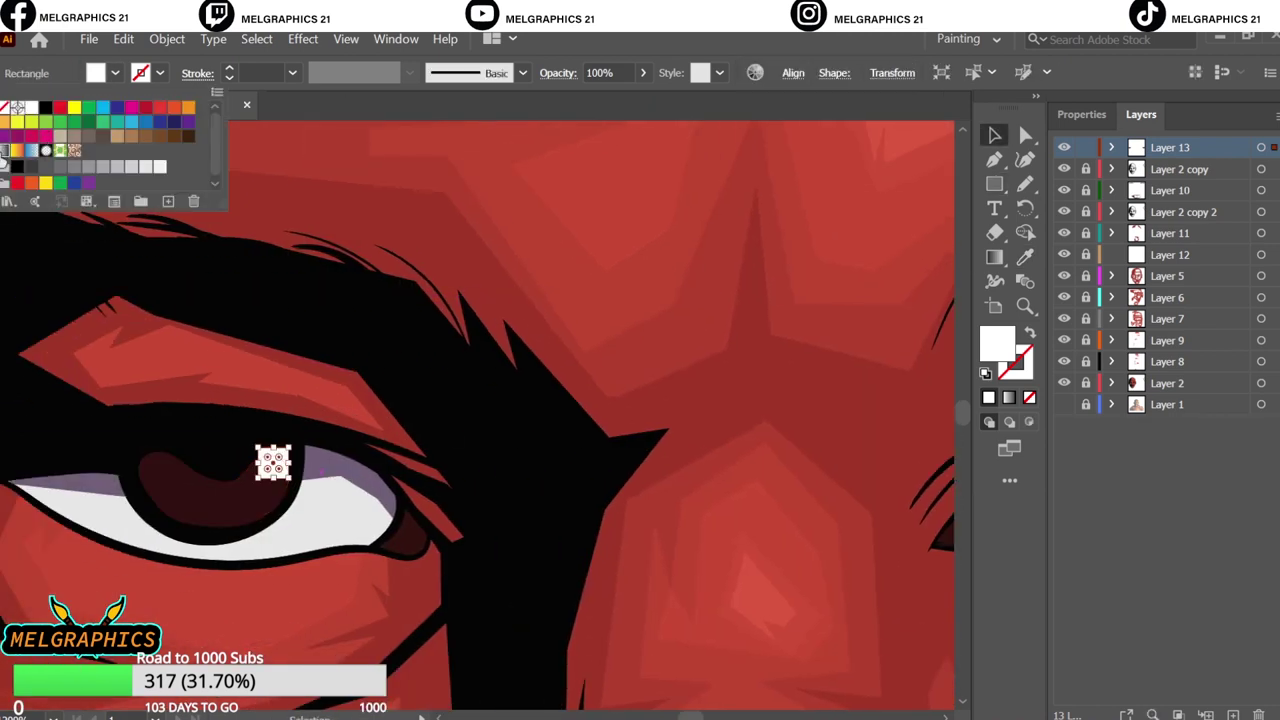
{"action": "left_click", "coordinate": [16, 150]}
{"action": "left_click", "coordinate": [997, 262]}
- Set the gradient's black end stop to 0% opacity so it fades to white
{"action": "double_click", "coordinate": [995, 258]}
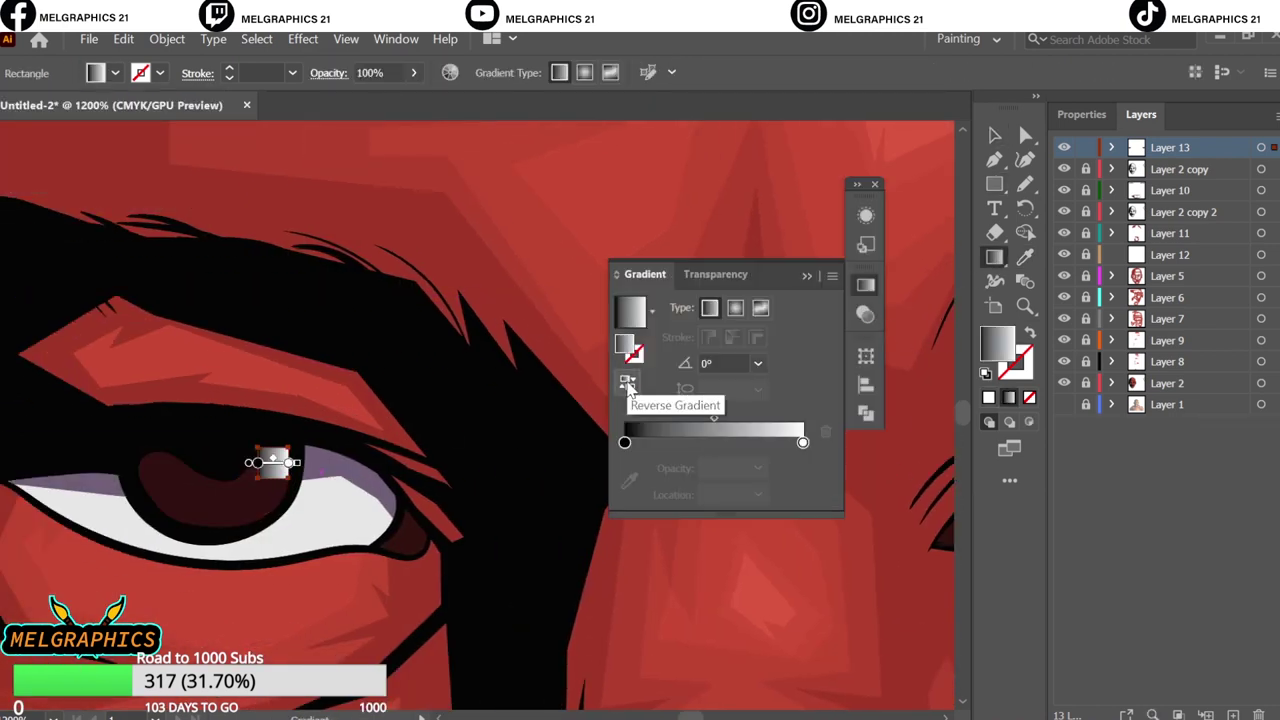
{"action": "left_click", "coordinate": [624, 441]}
{"action": "left_click", "coordinate": [758, 467]}
{"action": "left_click", "coordinate": [780, 489]}
{"action": "left_click", "coordinate": [875, 184]}
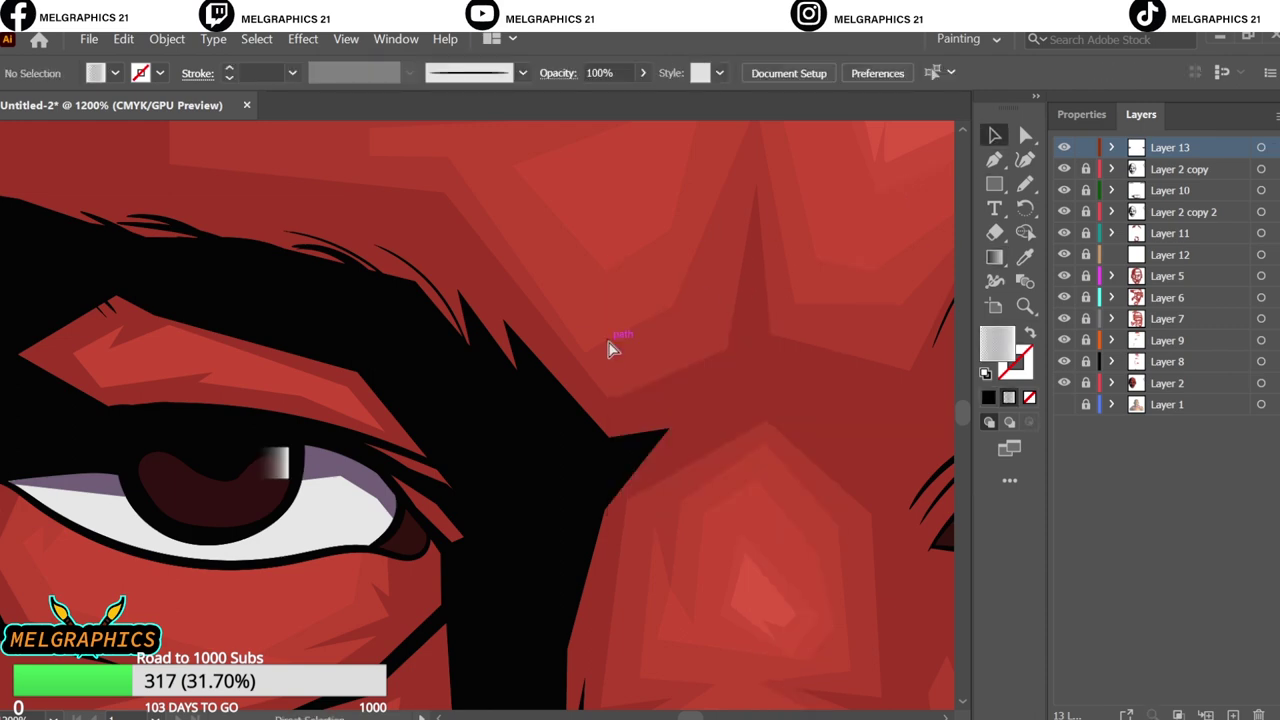
- Deselect the highlight, fit the artboard in view, and select the Layer 2 copy artwork
{"action": "scroll", "coordinate": [609, 346], "scroll_direction": "down", "scroll_amount": 2}
{"action": "key", "text": "i"}
{"action": "key", "text": "ctrl+shift+a"}
{"action": "key", "text": "v"}
{"action": "key", "text": "ctrl+0"}
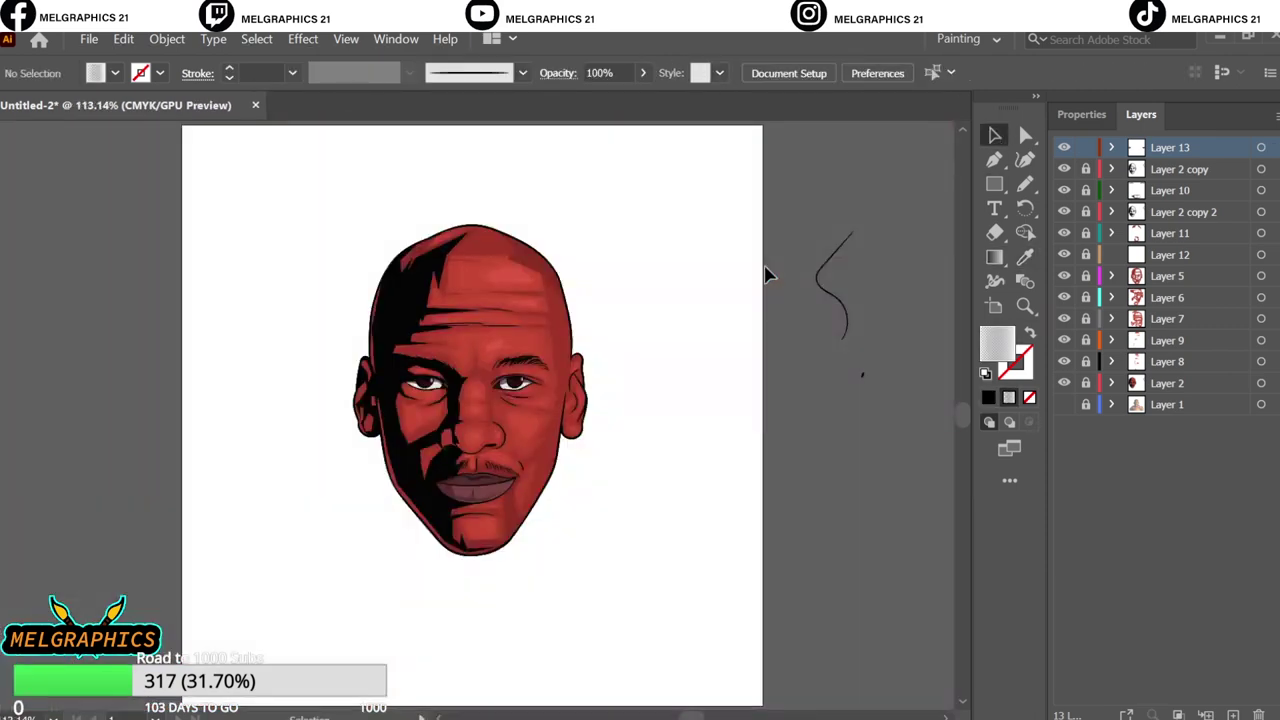
{"action": "left_click", "coordinate": [1261, 169]}
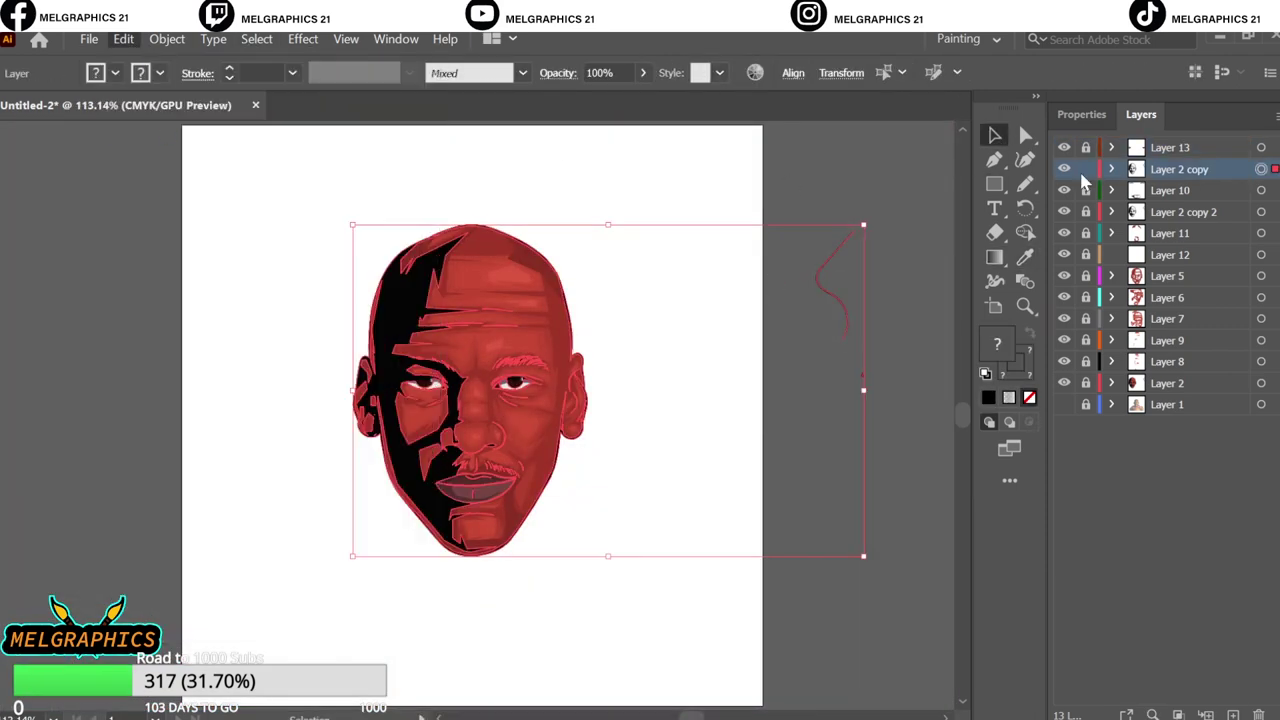
- Draw an artboard-sized rectangle on a new layer and fill it red
{"action": "key", "text": "ctrl+shift+a"}
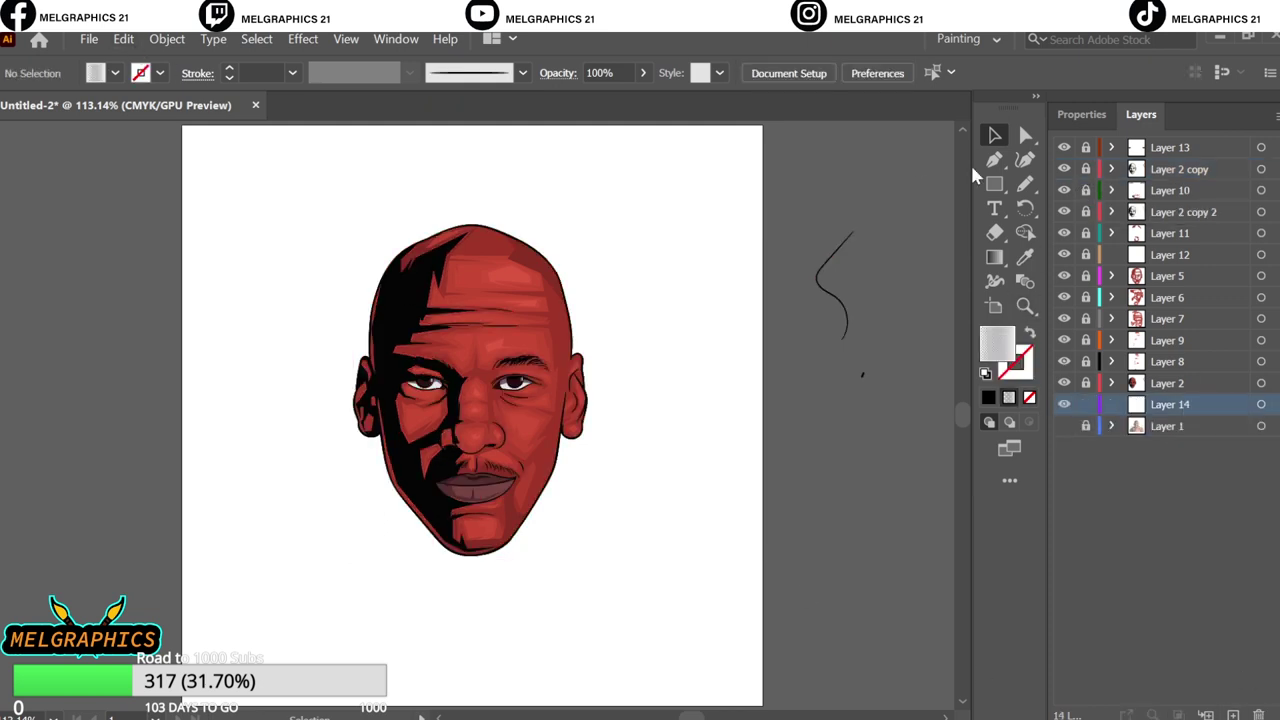
{"action": "left_click", "coordinate": [994, 183]}
{"action": "left_click_drag", "start_coordinate": [182, 125], "coordinate": [762, 705]}
{"action": "left_click", "coordinate": [115, 73]}
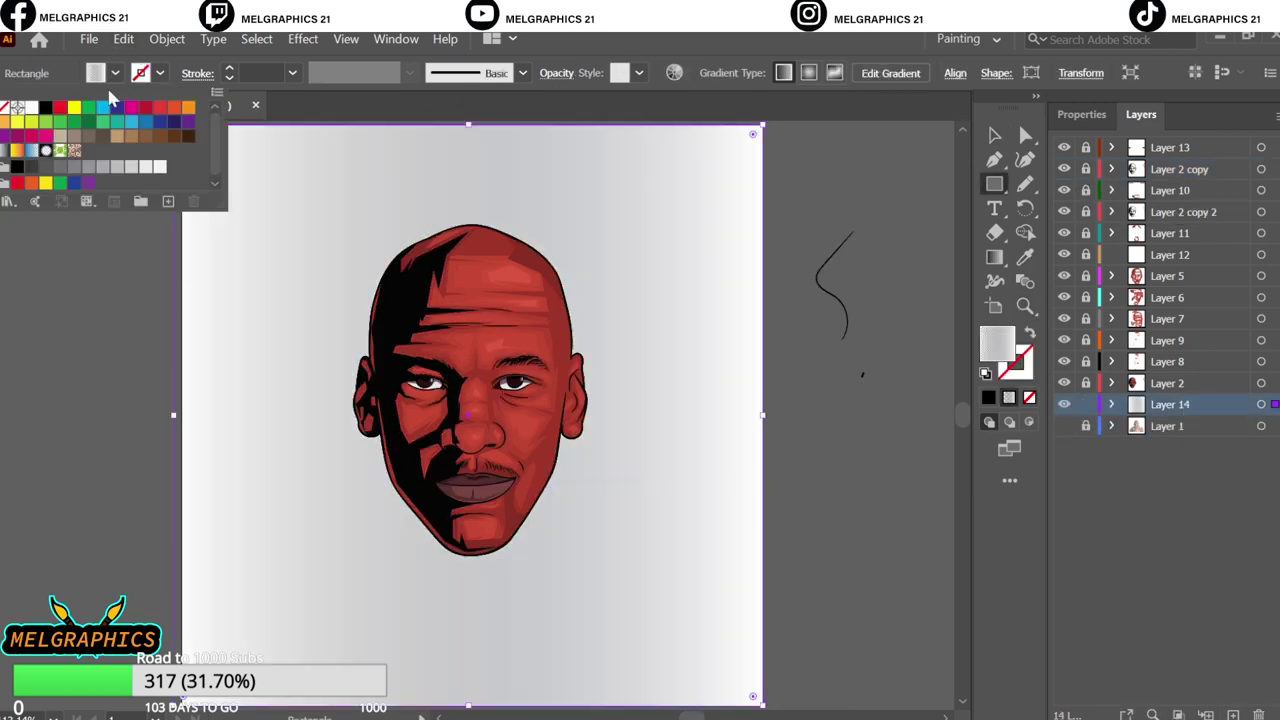
{"action": "left_click", "coordinate": [146, 108]}
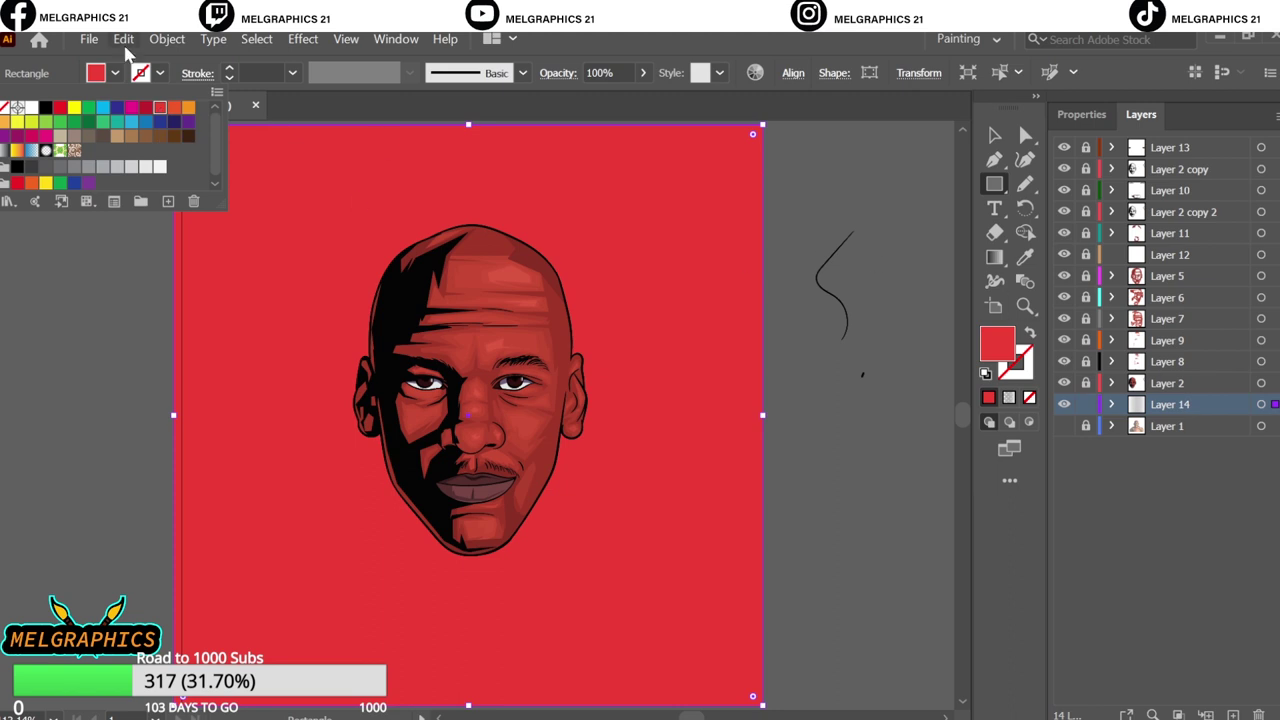
- Paste the face artwork back on top of the red background and deselect it
{"action": "left_click", "coordinate": [123, 39]}
{"action": "left_click", "coordinate": [157, 149]}
{"action": "key", "text": "v"}
{"action": "key", "text": "ctrl+shift+a"}
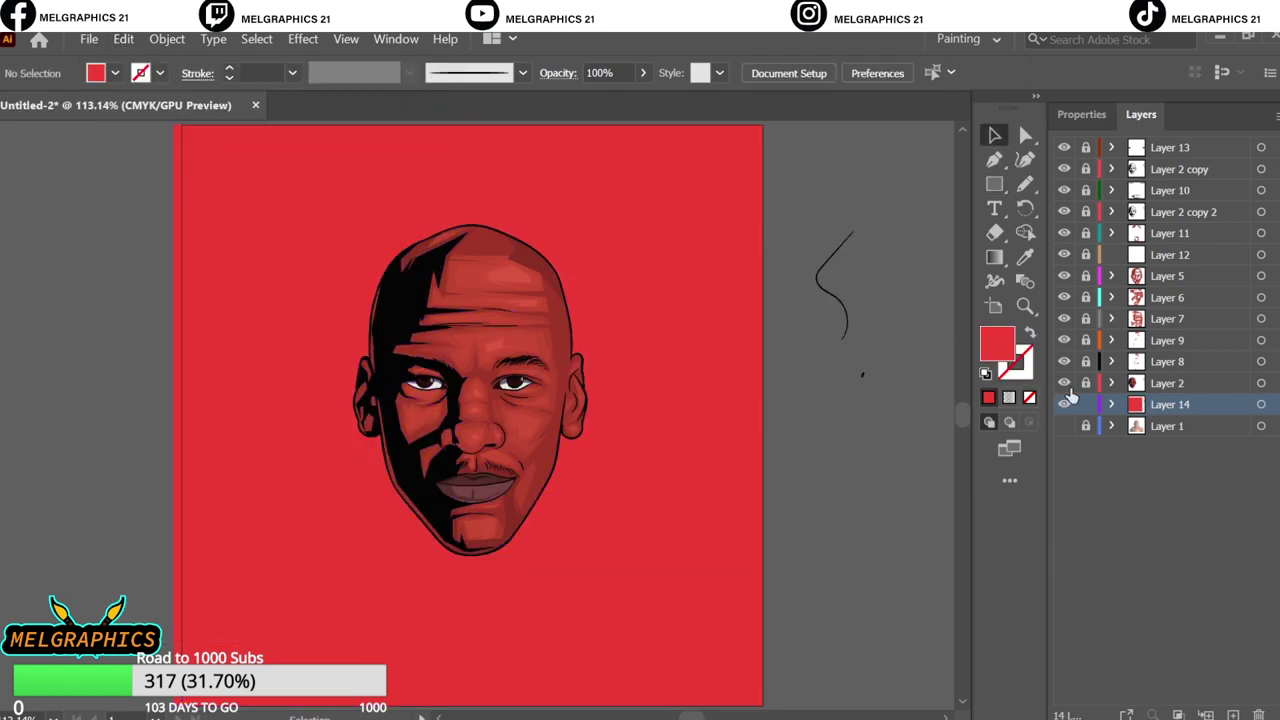
- Apply a 1 in Offset Path effect to the face group
{"action": "left_click", "coordinate": [1261, 447]}
{"action": "left_click", "coordinate": [303, 39]}
{"action": "left_click", "coordinate": [567, 239]}
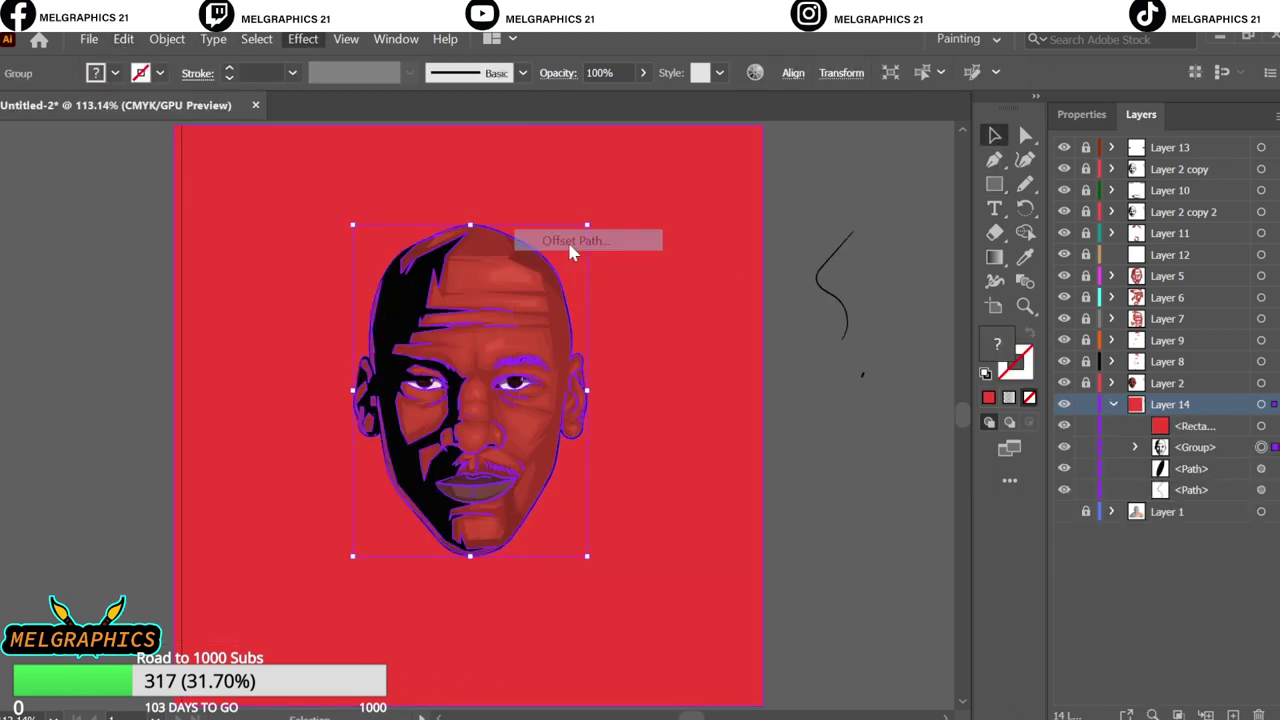
{"action": "left_click", "coordinate": [633, 437]}
{"action": "left_click", "coordinate": [843, 563]}
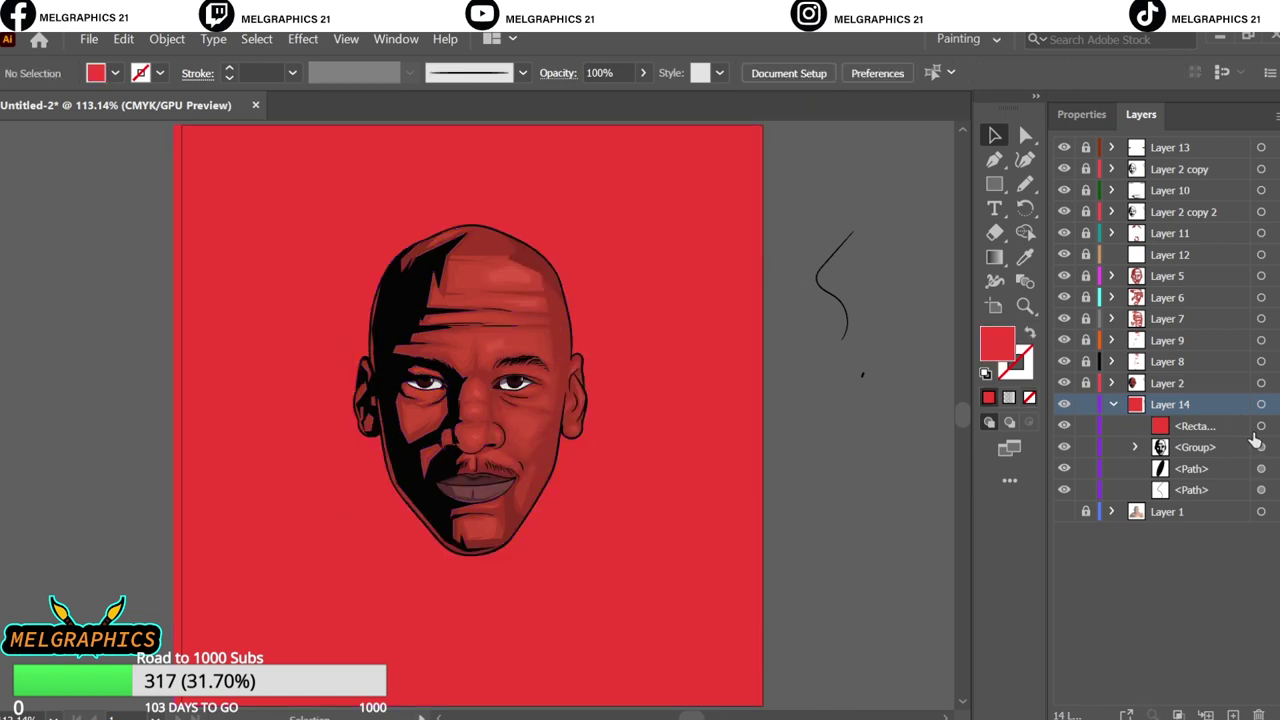
{"action": "left_click", "coordinate": [1261, 447]}
{"action": "left_click", "coordinate": [310, 40]}
{"action": "left_click", "coordinate": [578, 240]}
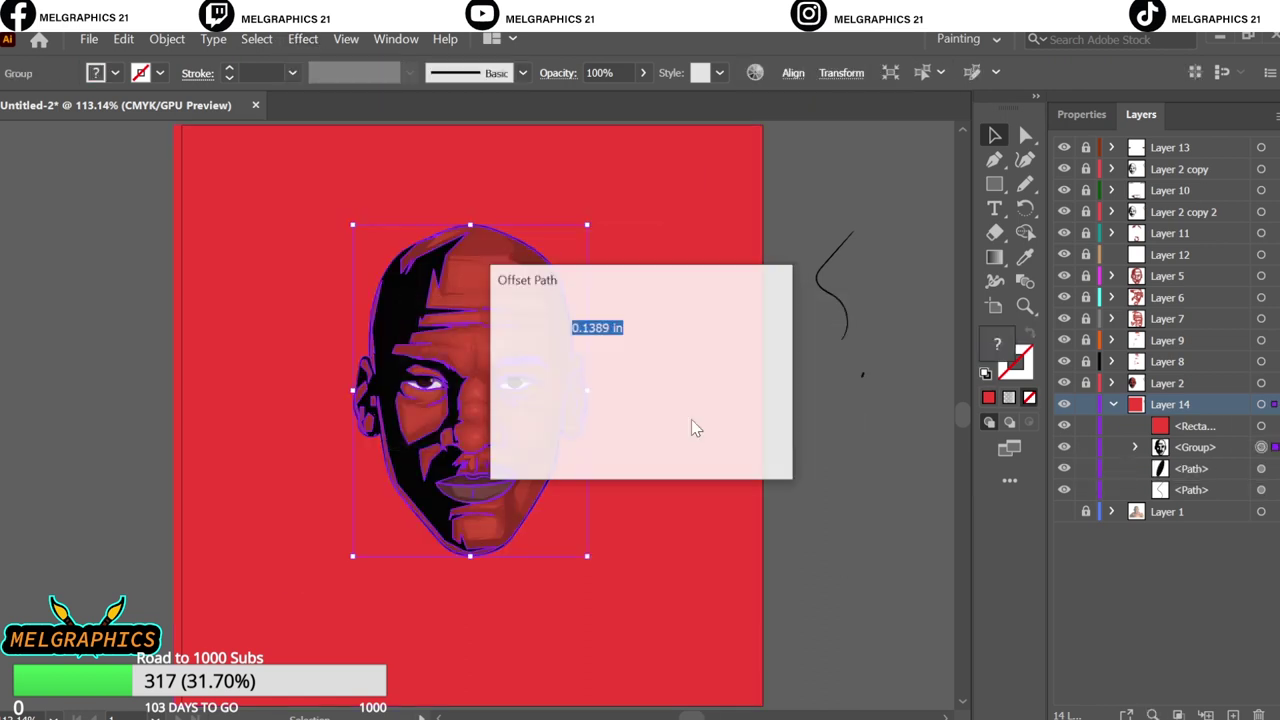
{"action": "left_click", "coordinate": [603, 382]}
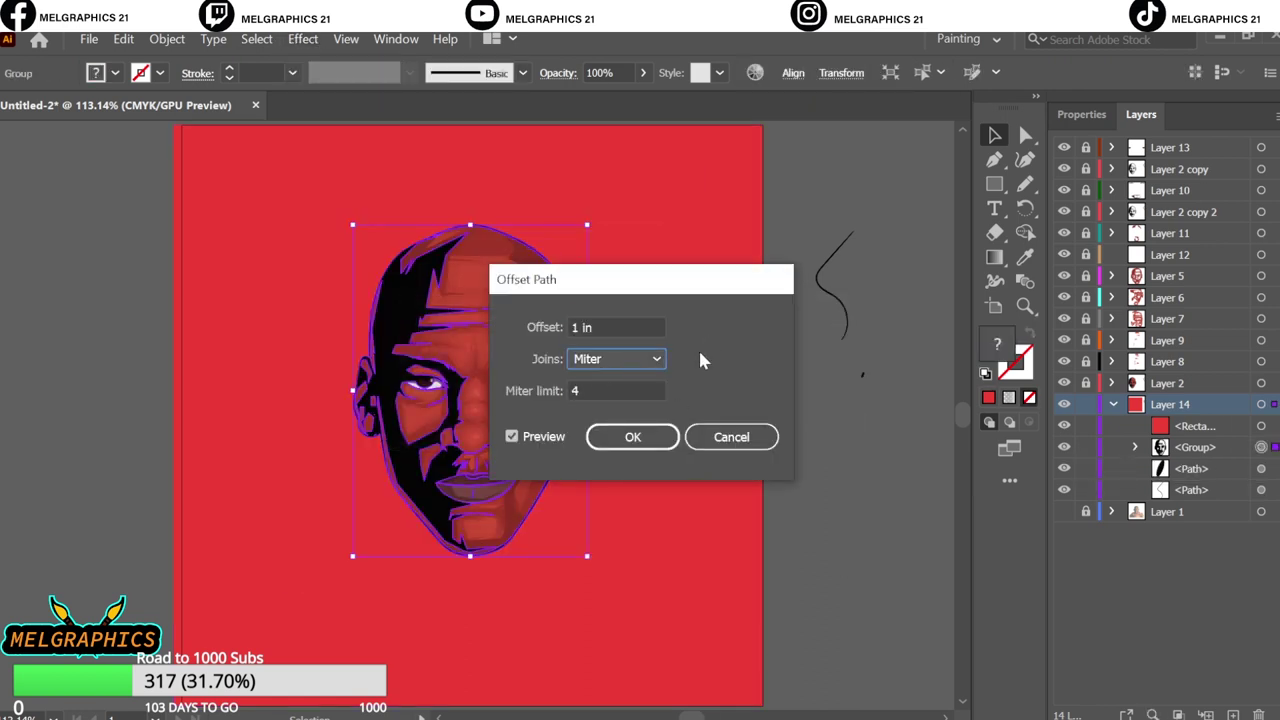
{"action": "left_click", "coordinate": [609, 437]}
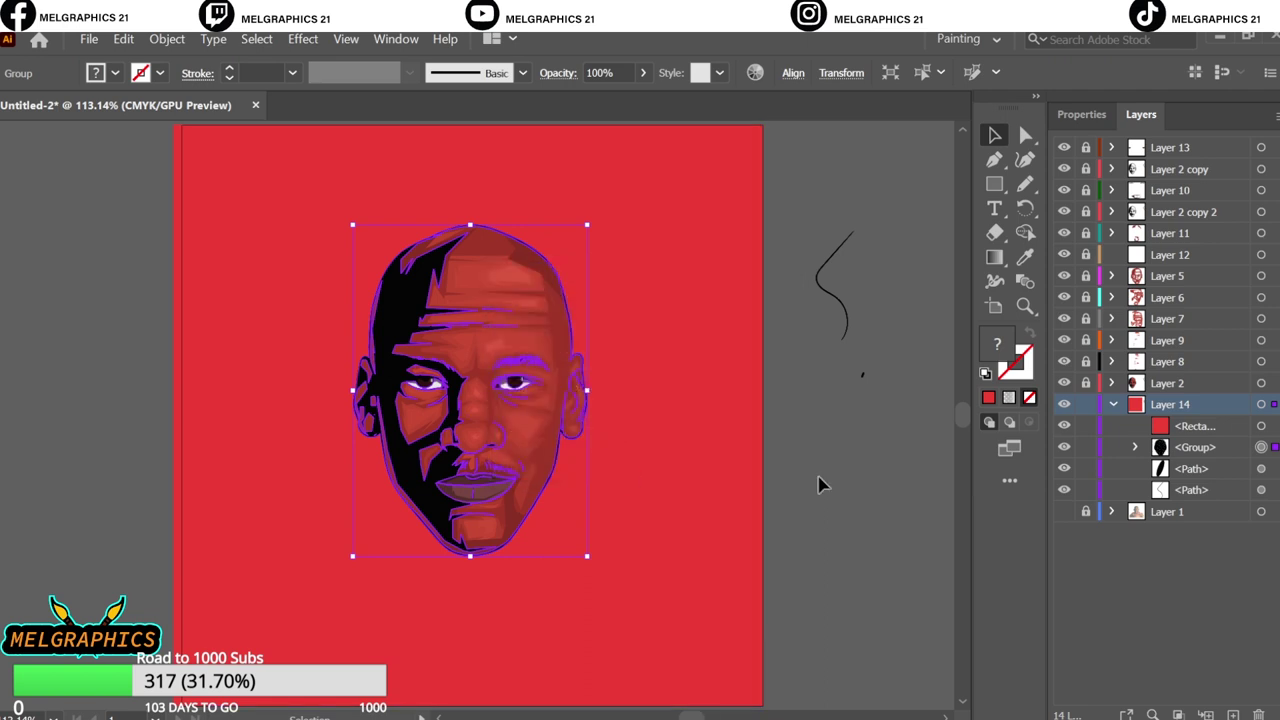
{"action": "left_click", "coordinate": [818, 485]}
- Fill the face's offset outline white, after trying and undoing a layer reorder
{"action": "left_click_drag", "start_coordinate": [1215, 427], "coordinate": [1200, 496]}
{"action": "key", "text": "ctrl+z"}
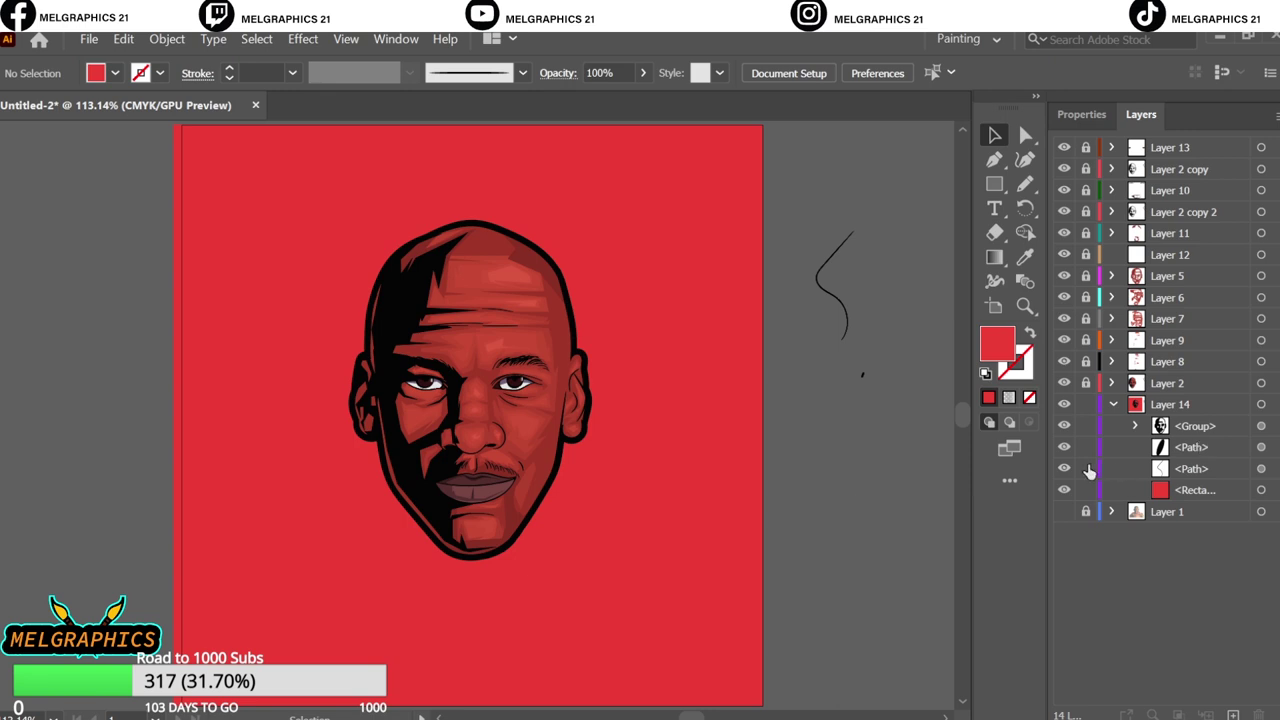
{"action": "left_click", "coordinate": [500, 290]}
{"action": "left_click", "coordinate": [115, 73]}
{"action": "left_click", "coordinate": [22, 118]}
{"action": "left_click", "coordinate": [830, 443]}
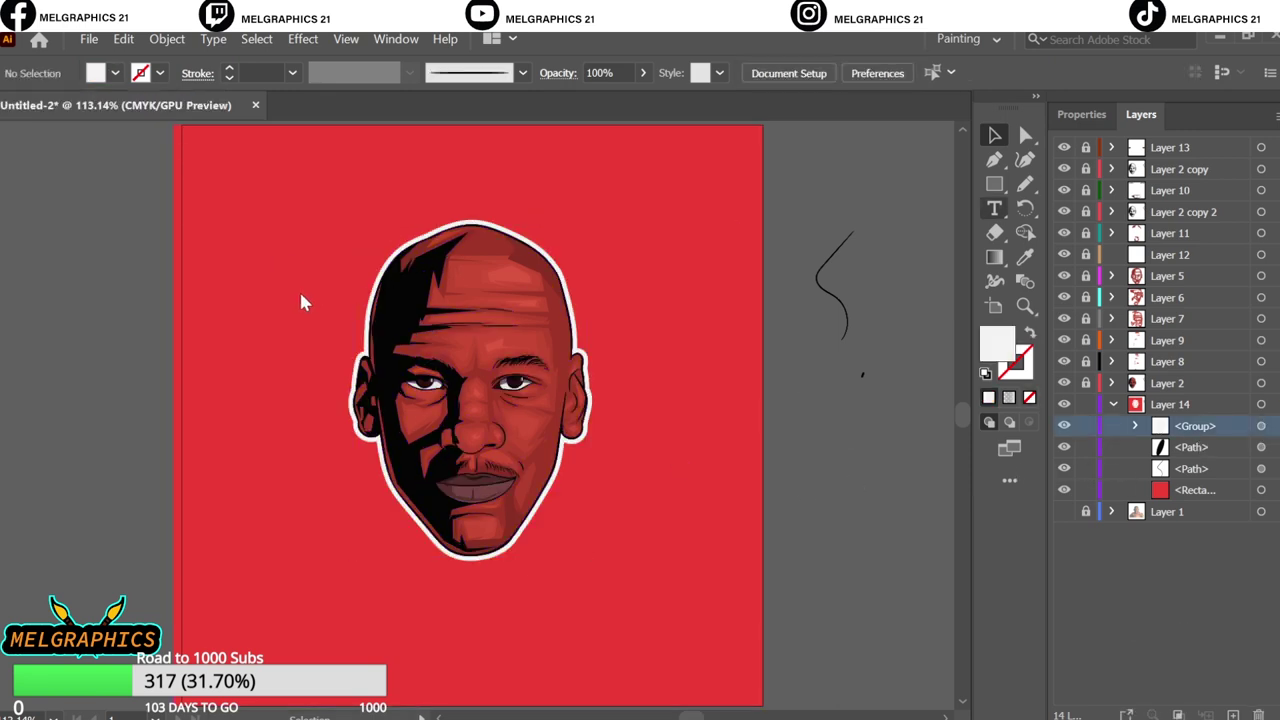
- Type the text 23 left of the face at a 272 pt font size
{"action": "key", "text": "t"}
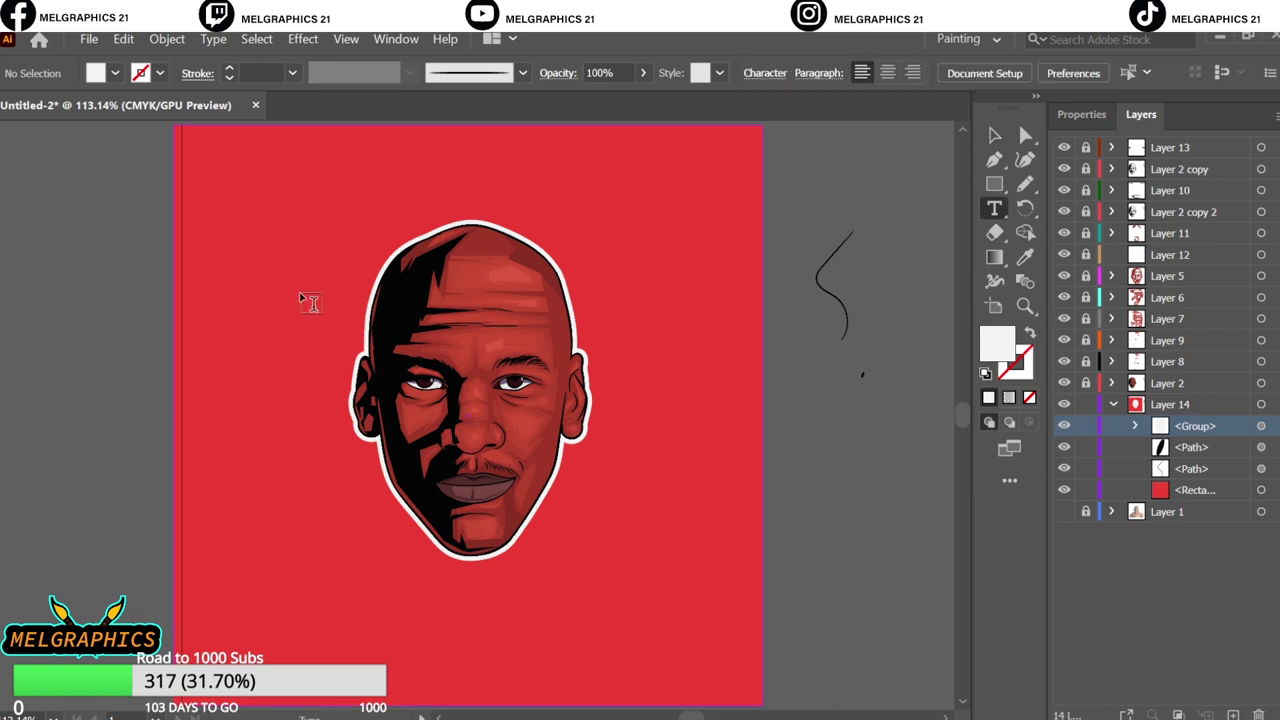
{"action": "left_click", "coordinate": [1134, 426]}
{"action": "left_click", "coordinate": [1113, 404]}
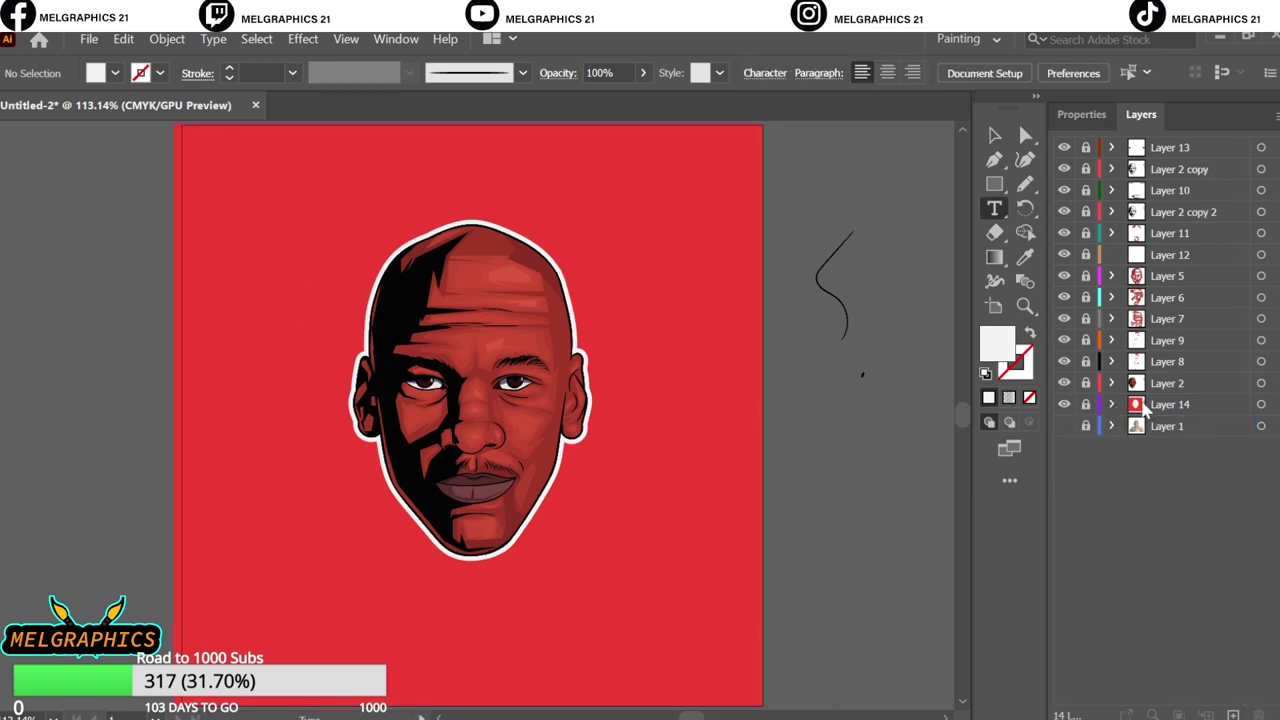
{"action": "left_click", "coordinate": [320, 321]}
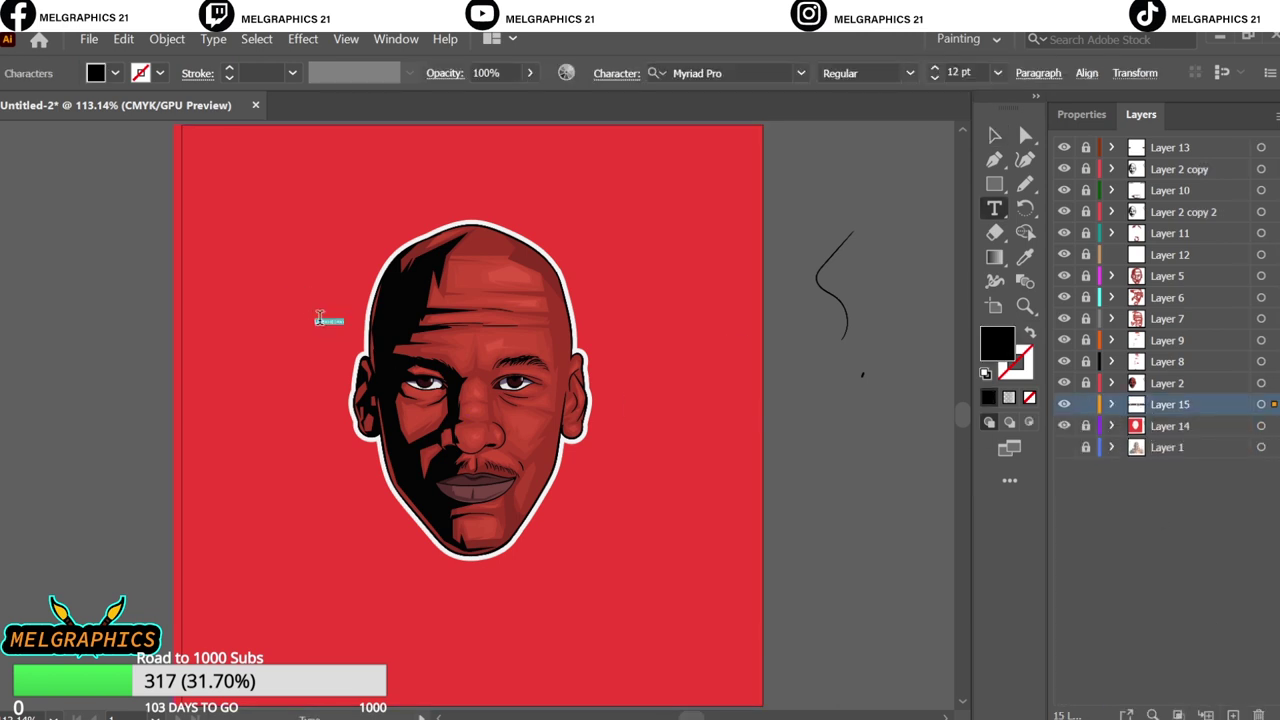
{"action": "type", "text": "23"}
{"action": "scroll", "coordinate": [320, 321], "scroll_direction": "up", "scroll_amount": 4}
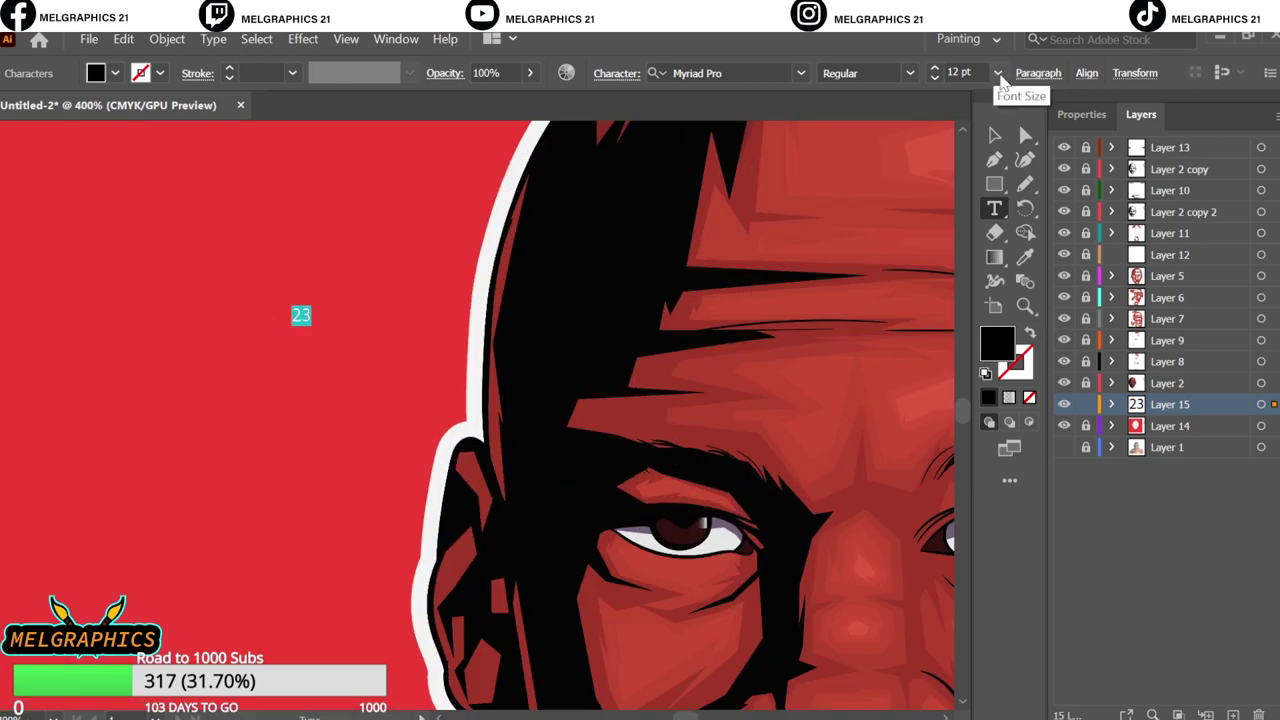
{"action": "left_click", "coordinate": [998, 73]}
{"action": "left_click", "coordinate": [1015, 436]}
{"action": "key", "text": "Return"}
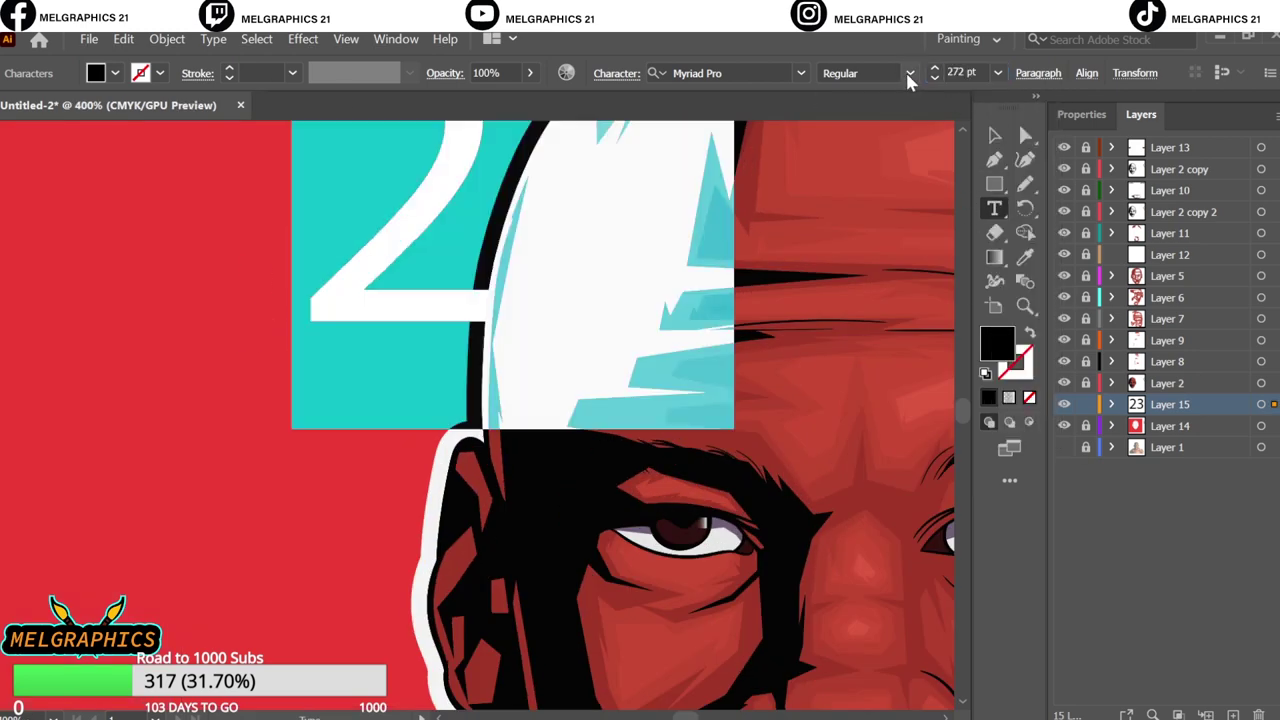
- Scale the 23 up so it spans the artboard behind the face
{"action": "key", "text": "ctrl+minus"}
{"action": "key", "text": "ctrl+minus"}
{"action": "key", "text": "ctrl+minus"}
{"action": "left_click", "coordinate": [994, 134]}
{"action": "left_click_drag", "start_coordinate": [557, 443], "coordinate": [829, 651]}
{"action": "key", "text": "ctrl+minus"}
{"action": "key", "text": "ctrl+minus"}
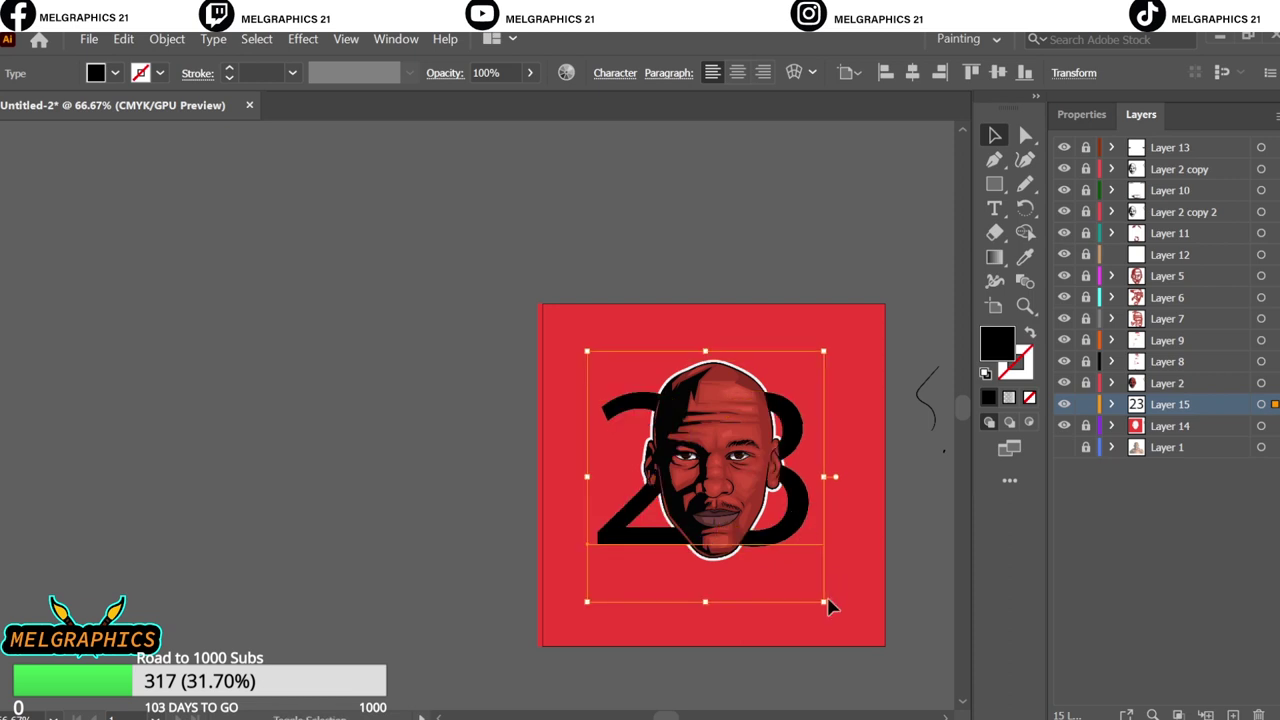
{"action": "mouse_move", "coordinate": [829, 531]}
{"action": "left_mouse_down"}
{"action": "mouse_move", "coordinate": [829, 603]}
{"action": "mouse_move", "coordinate": [842, 540]}
{"action": "left_mouse_up"}
- Set the 23 in Agency FB Bold and nudge it up and right
{"action": "double_click", "coordinate": [840, 537]}
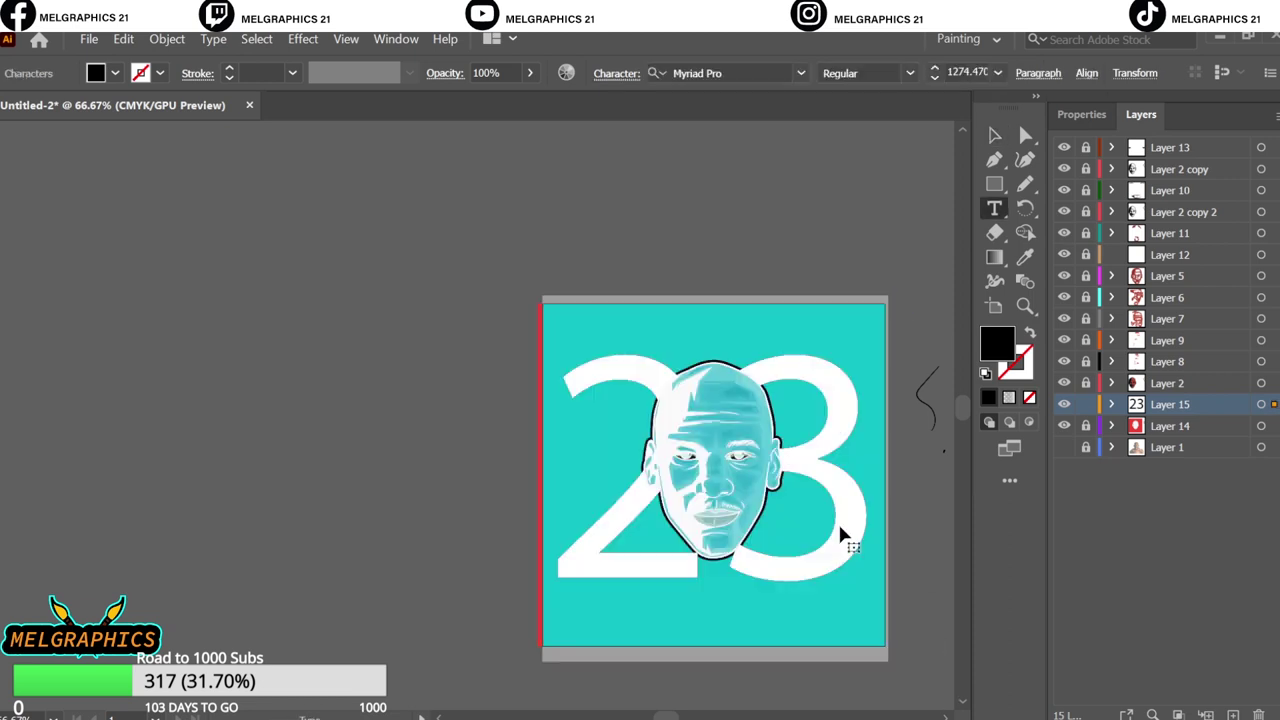
{"action": "left_click", "coordinate": [800, 73]}
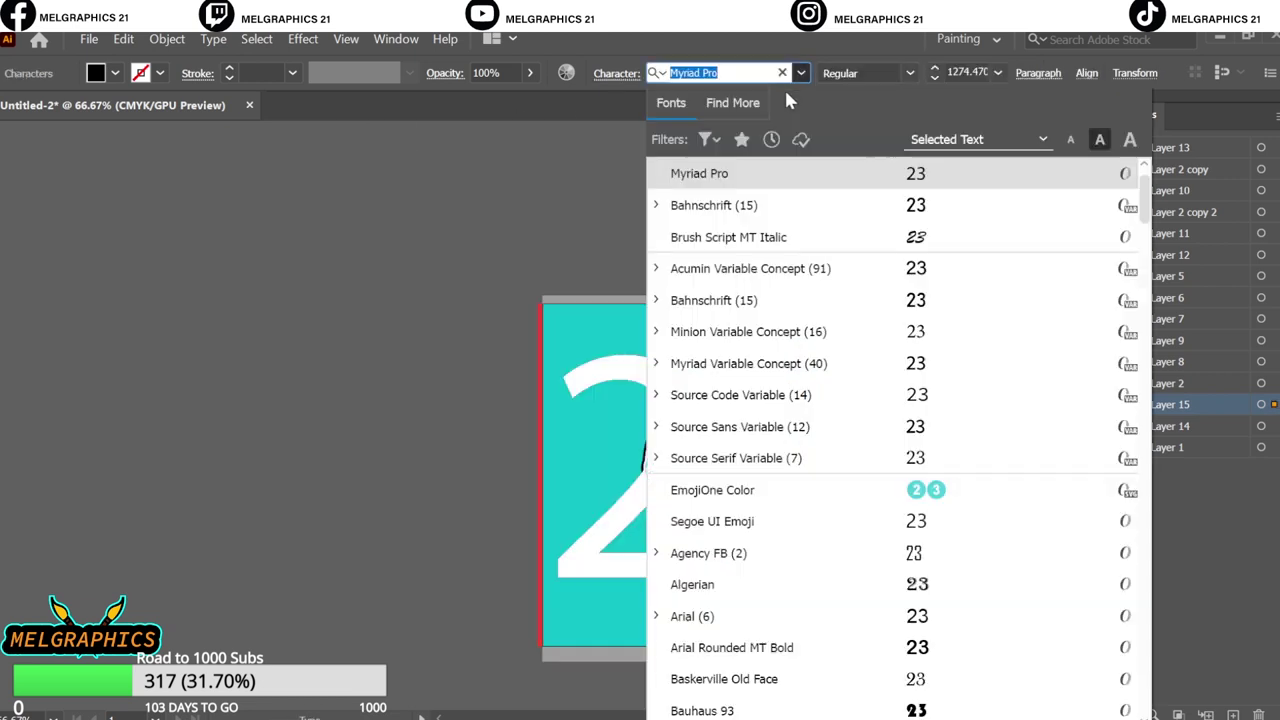
{"action": "left_click", "coordinate": [971, 552]}
{"action": "left_click", "coordinate": [908, 74]}
{"action": "left_click", "coordinate": [878, 112]}
{"action": "key", "text": "Escape"}
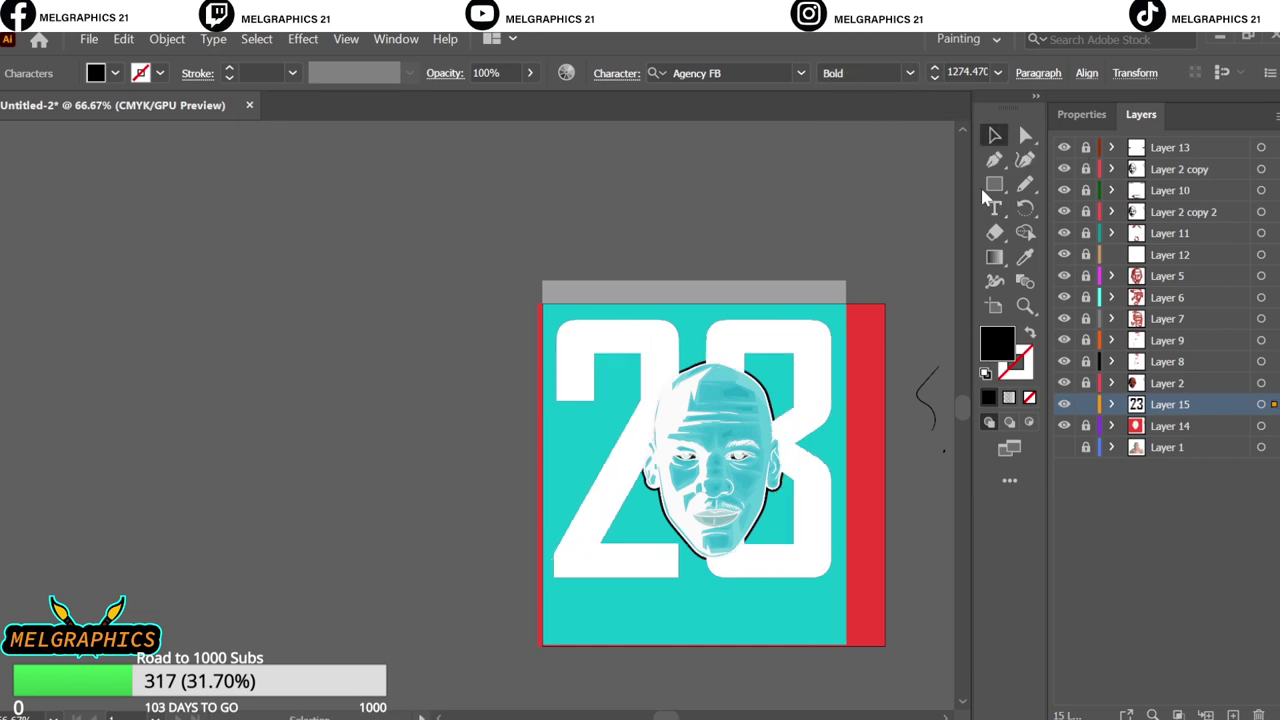
{"action": "left_click_drag", "start_coordinate": [815, 413], "coordinate": [822, 402]}
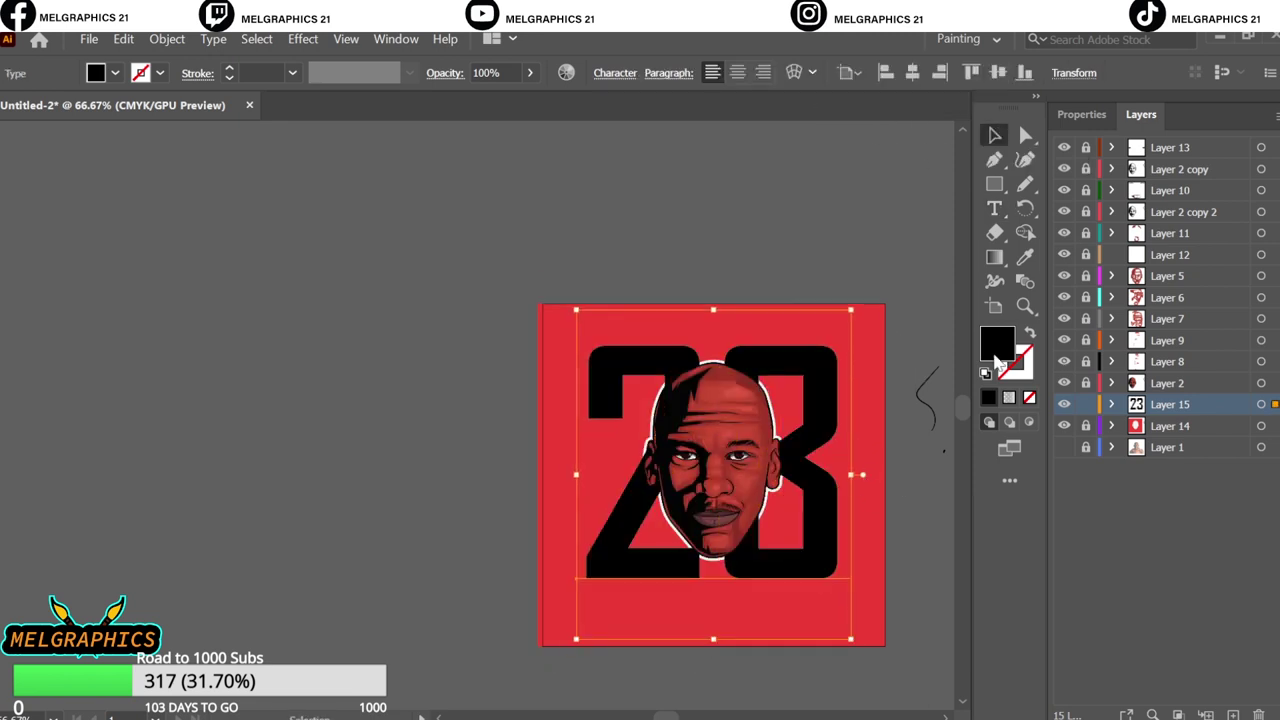
- Adjust the 23's fill colour and convert the text to outlines
{"action": "left_click", "coordinate": [1024, 258]}
{"action": "left_click", "coordinate": [860, 610]}
{"action": "double_click", "coordinate": [997, 343]}
{"action": "left_click", "coordinate": [617, 491]}
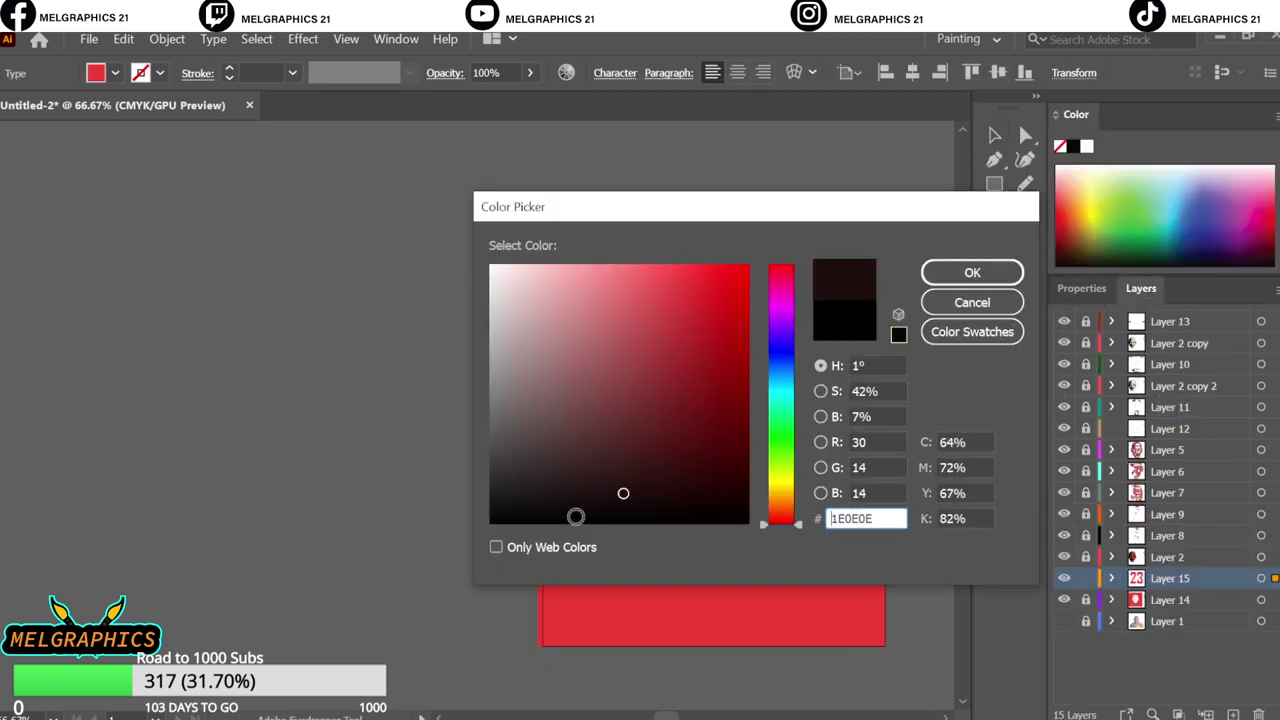
{"action": "left_click", "coordinate": [957, 268]}
{"action": "key", "text": "ctrl+shift+o"}
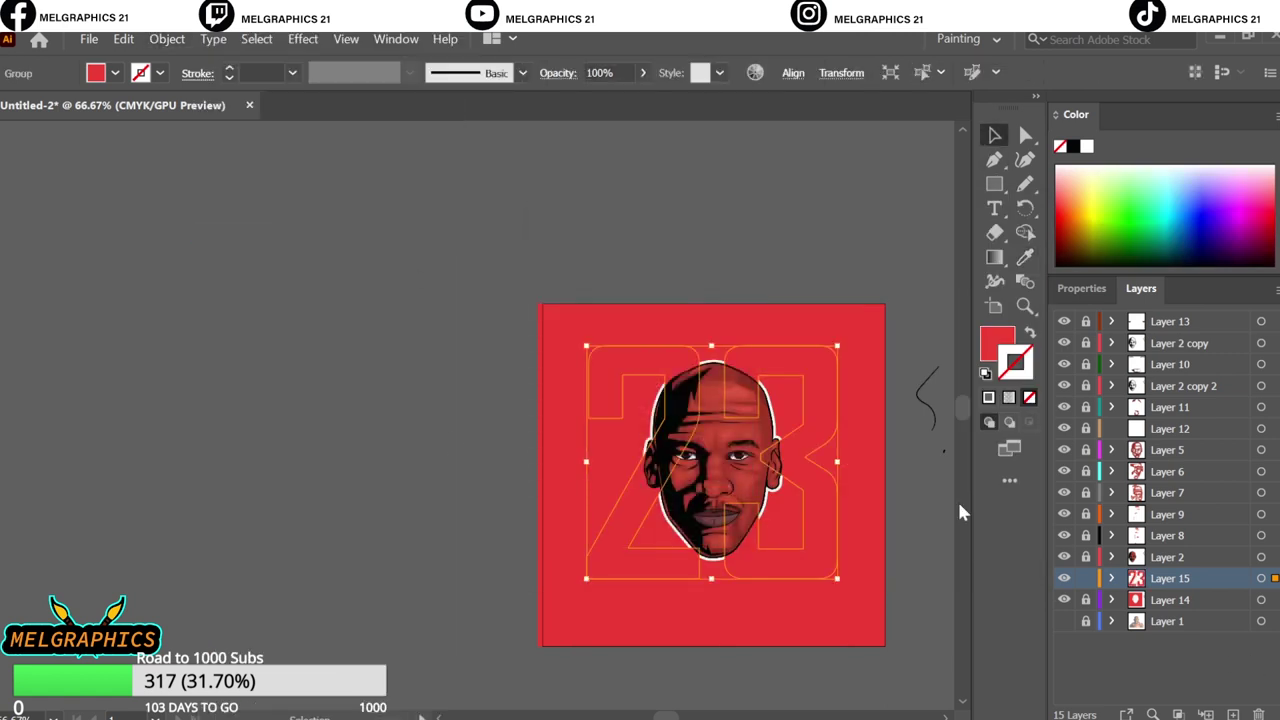
- Give the outlined 23 a white fill
{"action": "left_click", "coordinate": [115, 73]}
{"action": "left_click", "coordinate": [30, 82]}
{"action": "double_click", "coordinate": [997, 343]}
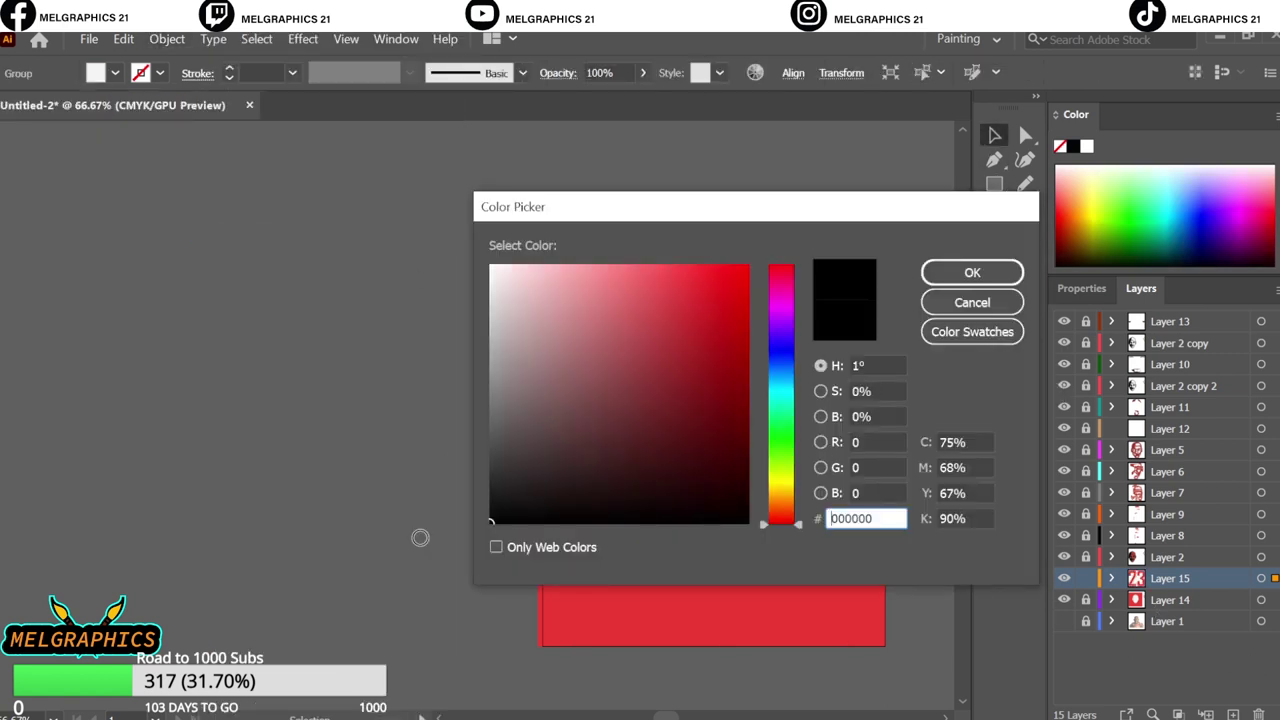
{"action": "left_click", "coordinate": [971, 300]}
{"action": "left_click", "coordinate": [1081, 288]}
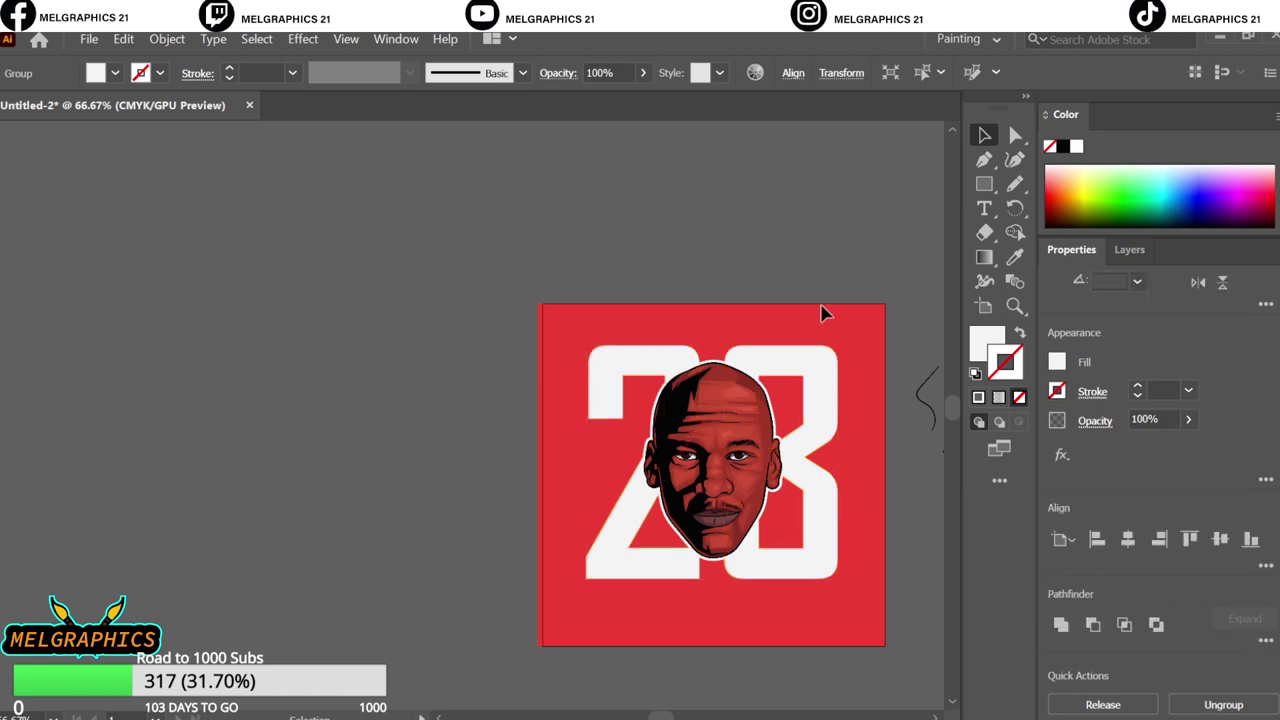
- Give the 23 a black 14 pt stroke
{"action": "left_click", "coordinate": [1057, 464]}
{"action": "left_click", "coordinate": [822, 420]}
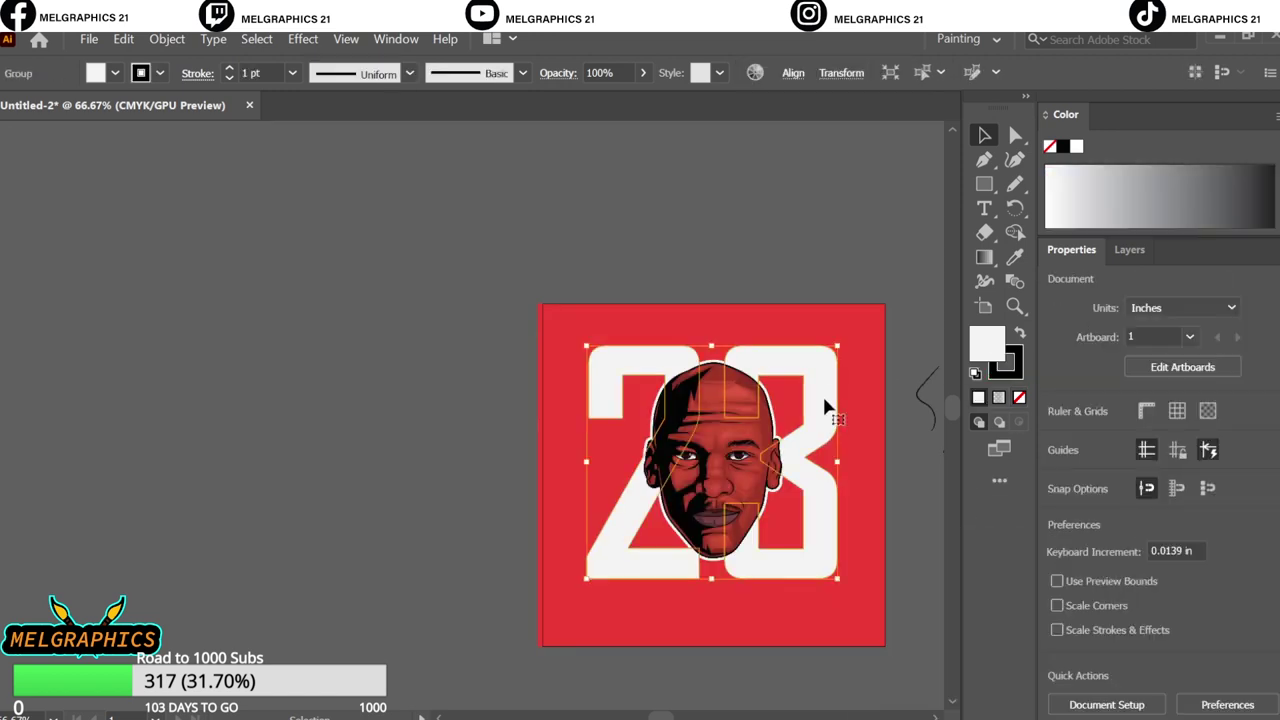
{"action": "double_click", "coordinate": [252, 73]}
{"action": "type", "text": "14"}
{"action": "left_click", "coordinate": [388, 355]}
- Shrink the 23, centre it at the artboard's bottom, and thin its stroke to 10 pt
{"action": "left_click", "coordinate": [800, 450]}
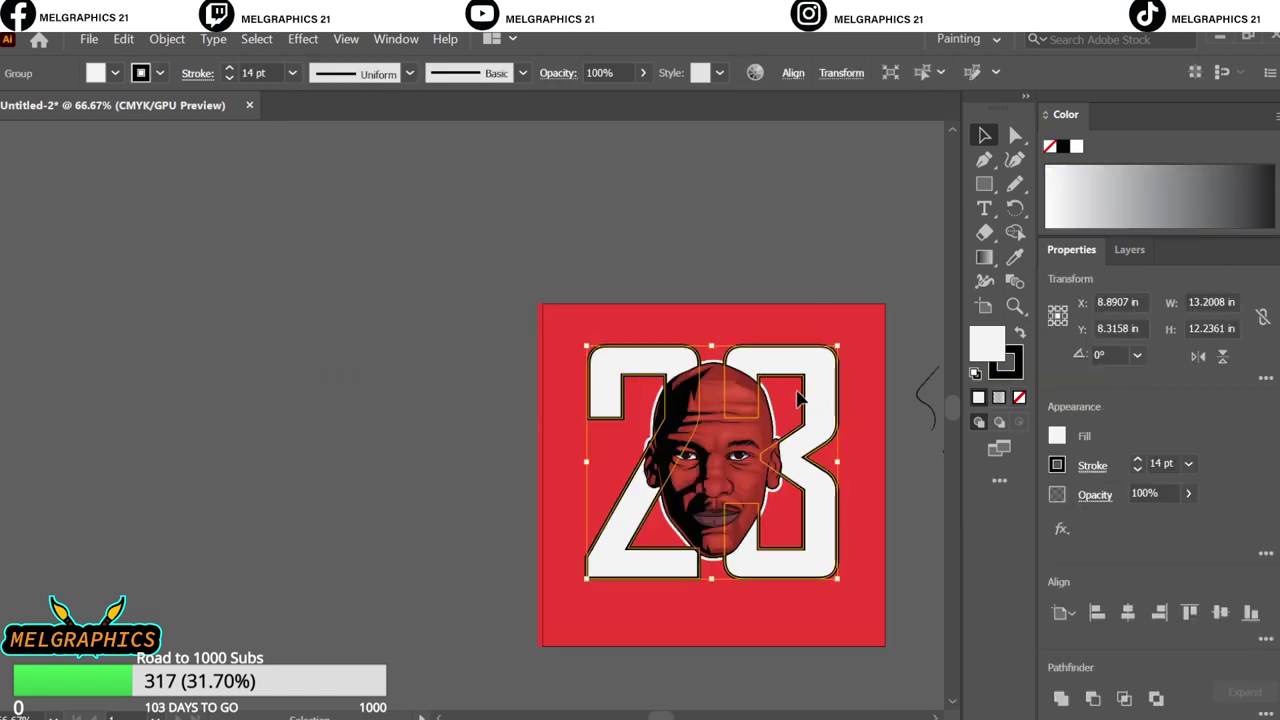
{"action": "left_click_drag", "start_coordinate": [838, 578], "coordinate": [659, 588]}
{"action": "left_click_drag", "start_coordinate": [737, 632], "coordinate": [735, 632]}
{"action": "left_click", "coordinate": [292, 73]}
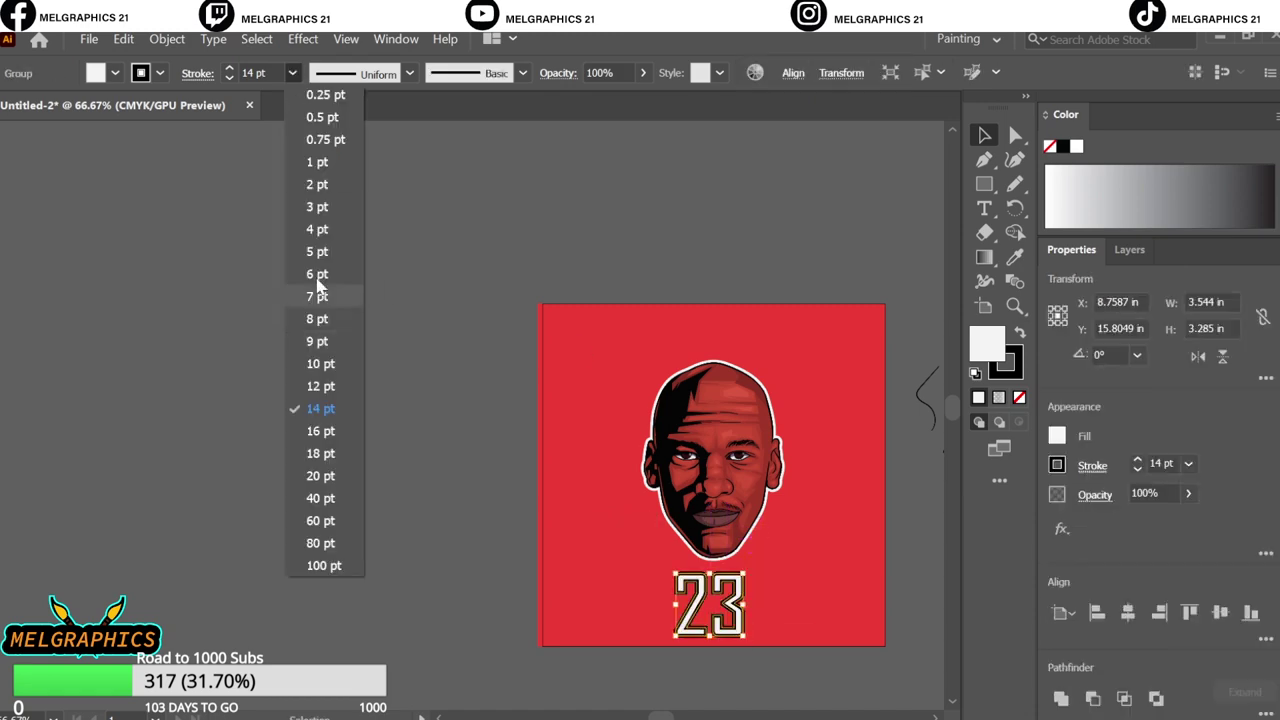
{"action": "left_click", "coordinate": [305, 363]}
- Try a red fill on the 23, then undo it and deselect
{"action": "double_click", "coordinate": [980, 345]}
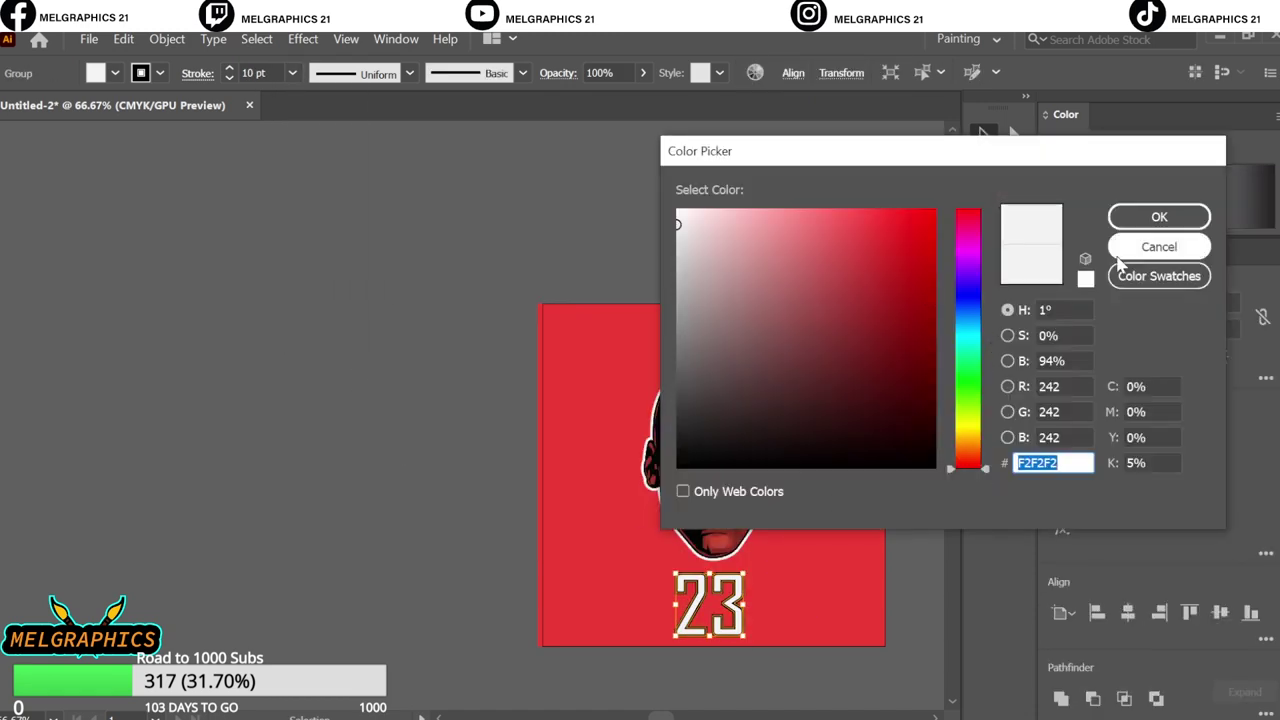
{"action": "left_click", "coordinate": [1159, 247]}
{"action": "left_click", "coordinate": [115, 73]}
{"action": "left_click", "coordinate": [43, 108]}
{"action": "left_click", "coordinate": [866, 209]}
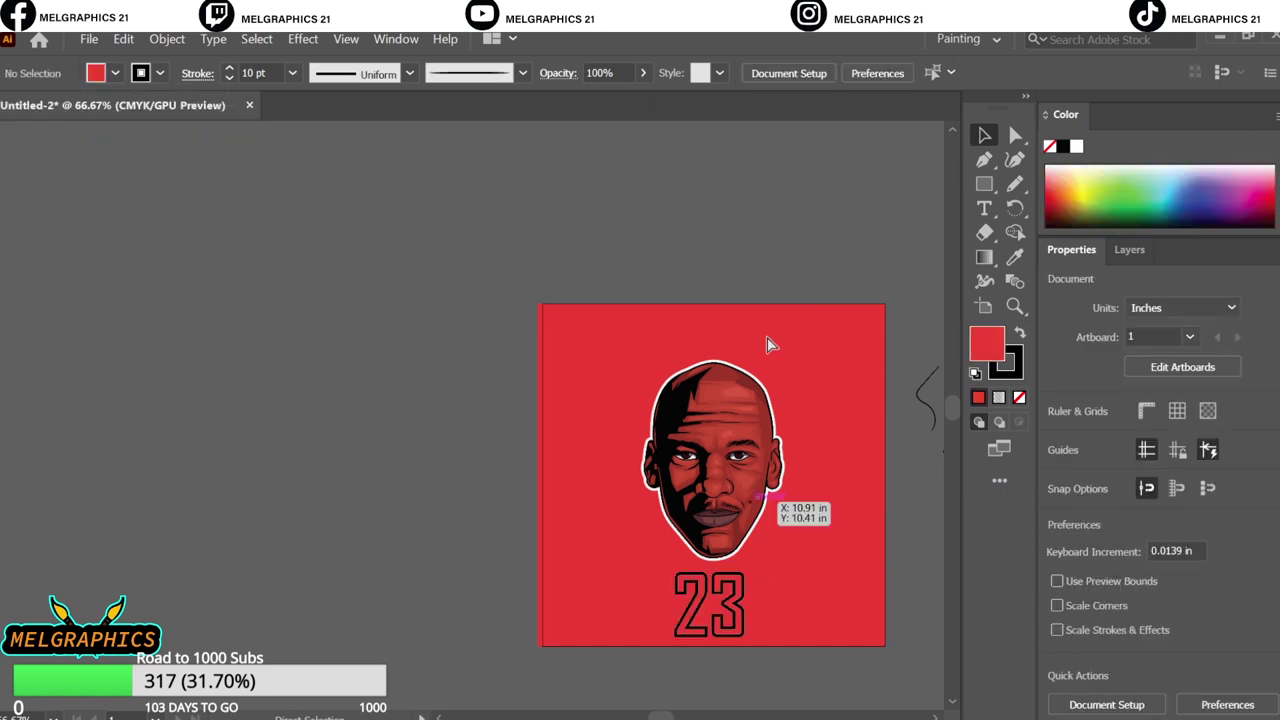
{"action": "key", "text": "ctrl+z"}
{"action": "key", "text": "ctrl+z"}
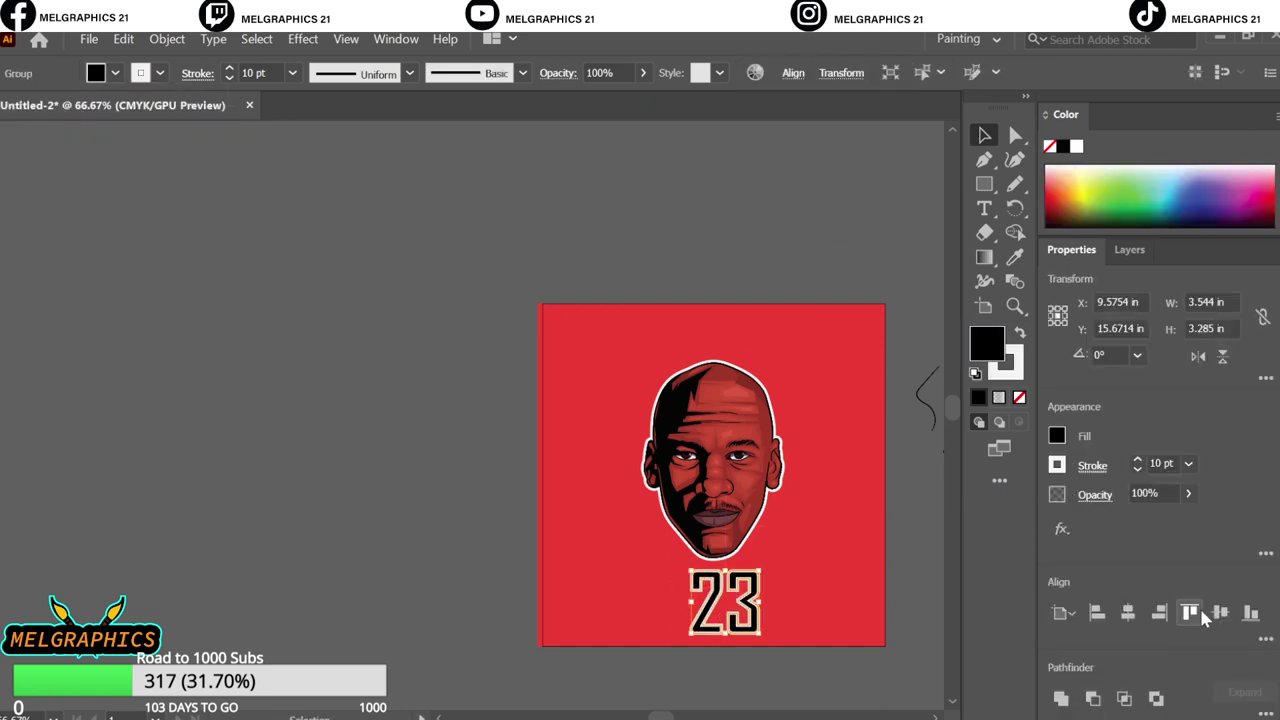
{"action": "left_click", "coordinate": [757, 186]}
{"action": "scroll", "coordinate": [740, 234], "scroll_direction": "up", "scroll_amount": 3}
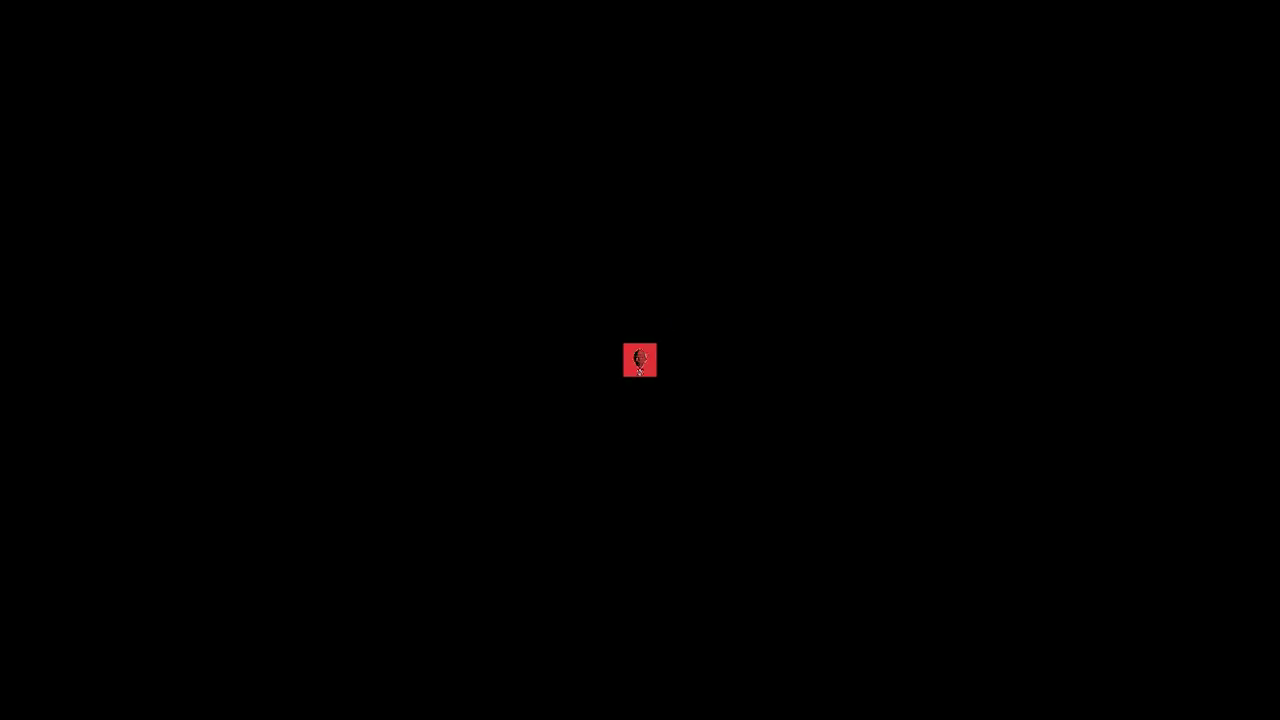